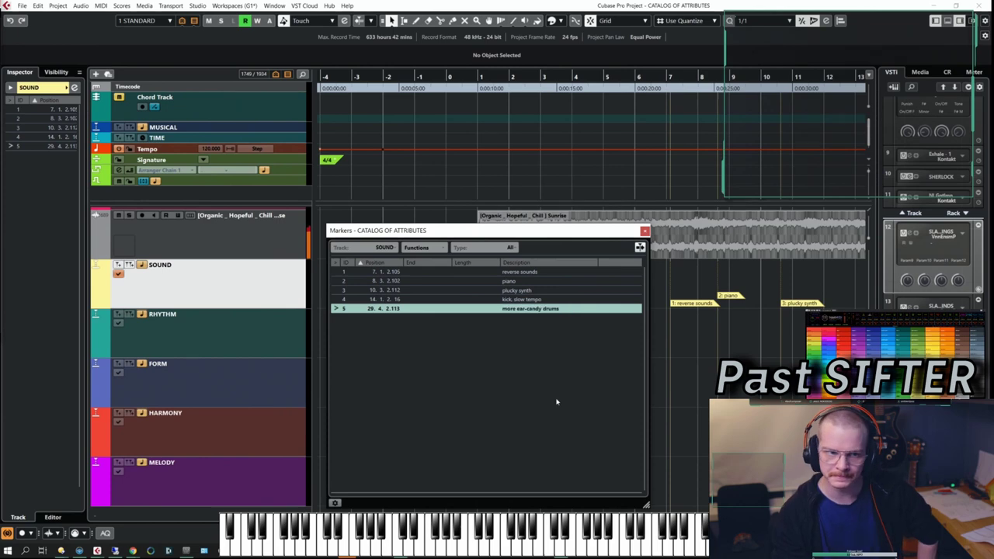
# Step: Describe the new SOUND marker as "big sub" and add another SOUND marker described "cool thing"
pyautogui.write('big su')
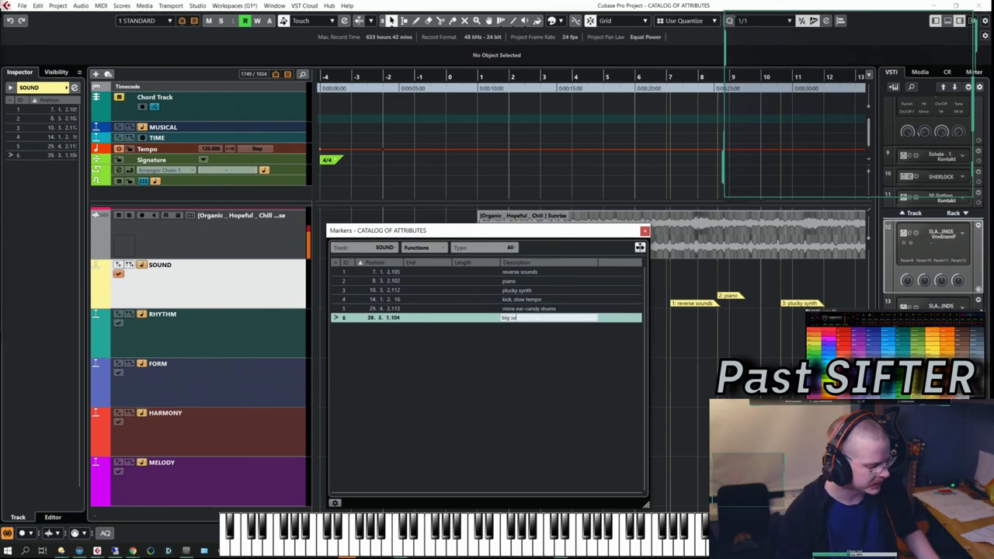
pyautogui.press('g')
pyautogui.press('g')
pyautogui.press('g')
pyautogui.press('h')
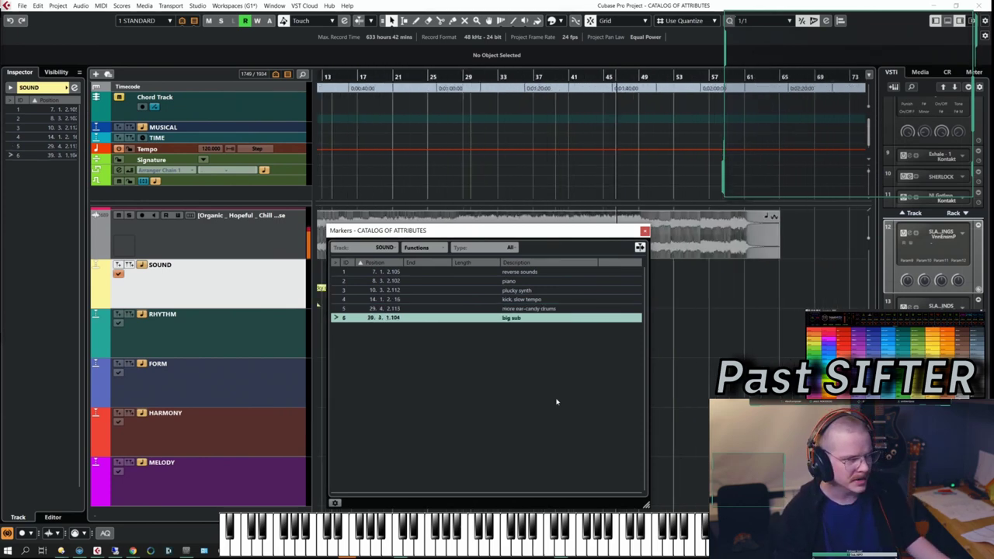
pyautogui.press('Insert')
pyautogui.write('cool thing')
pyautogui.press('Return')
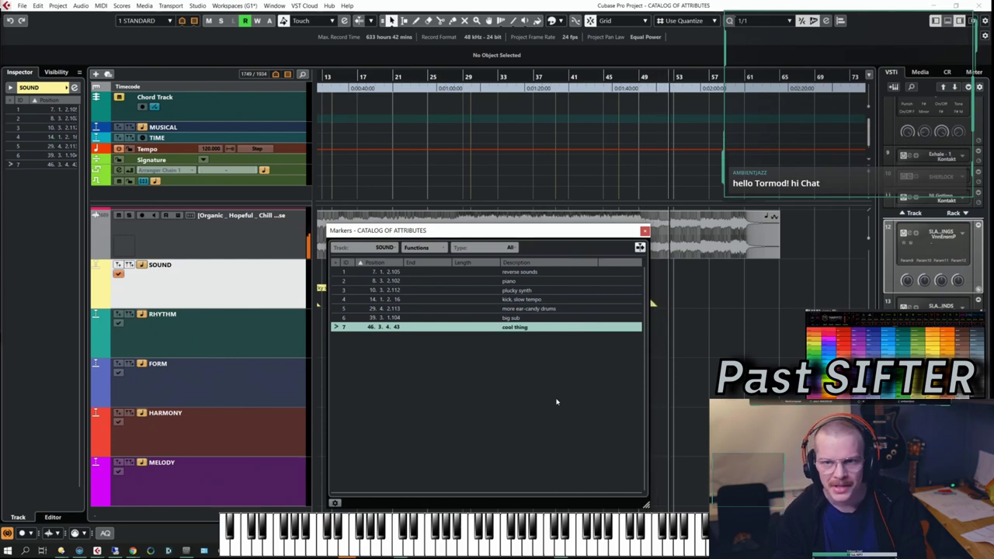
# Step: Add two more markers on the SOUND track, described "background noises" and "more reverby"
pyautogui.press('Insert')
pyautogui.write('background noises')
pyautogui.press('Return')
pyautogui.press('Insert')
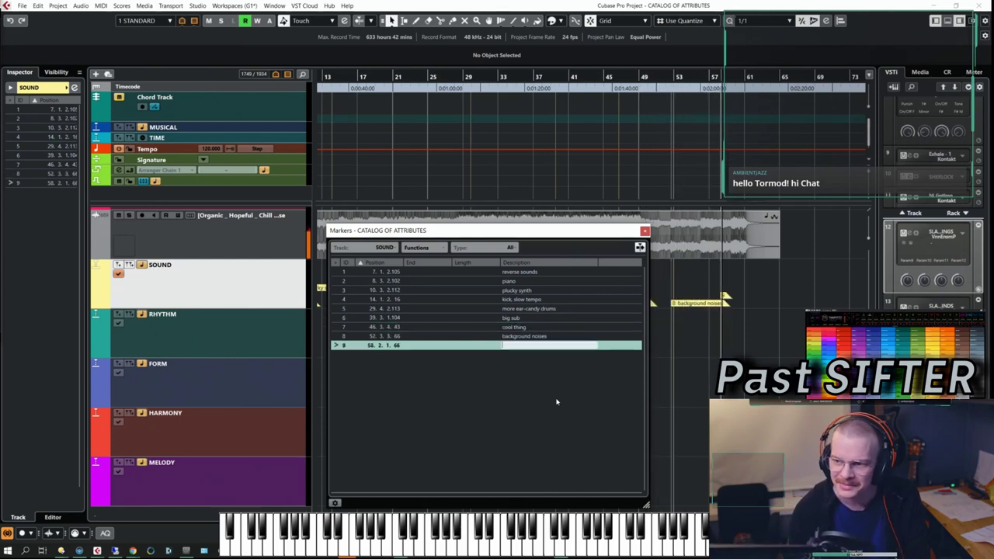
pyautogui.write('more reverby')
pyautogui.press('Return')
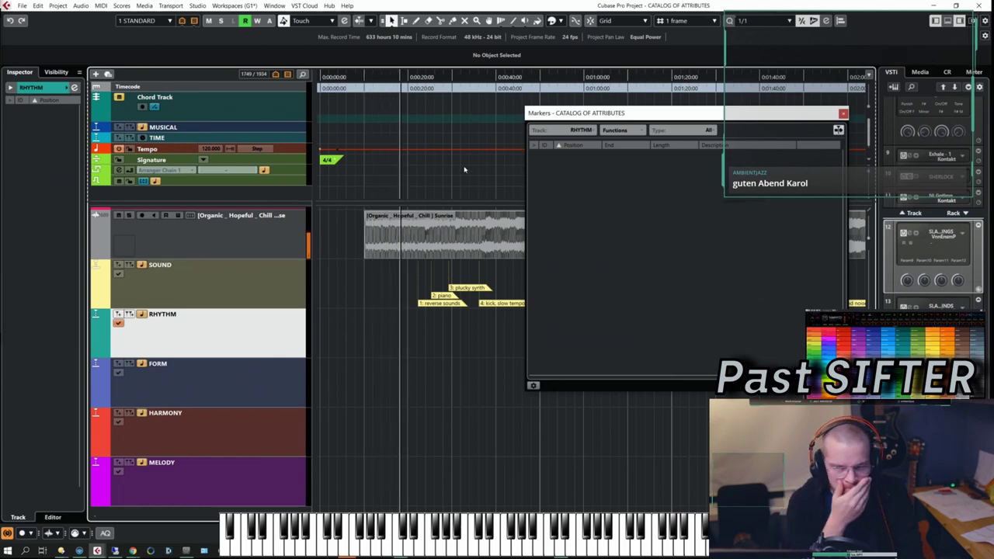
# Step: Add markers on the RHYTHM track described "some odd 16 kick thingys once in a while" and "main rhythm 8-notes"
pyautogui.press('Insert')
pyautogui.write('some odd 16 kick thingys once in a while')
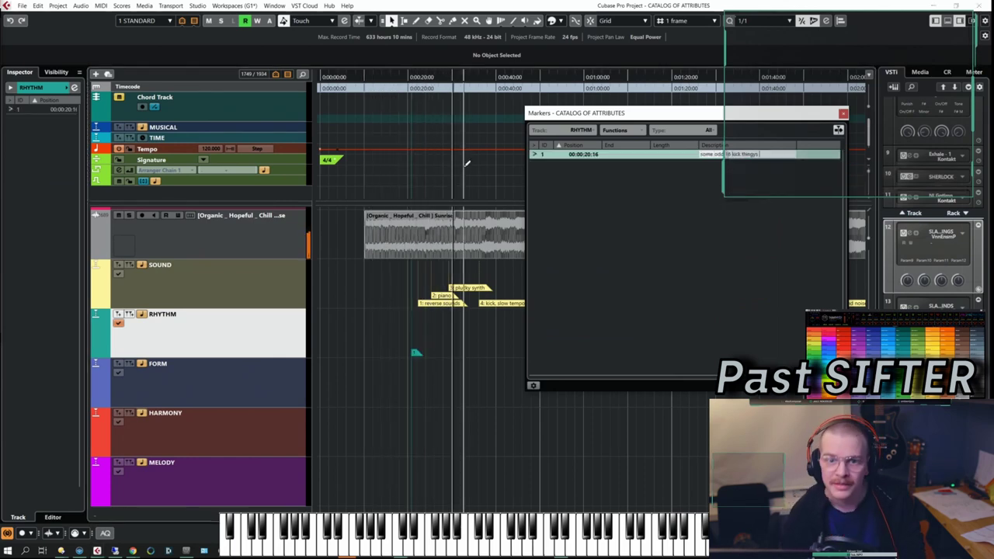
pyautogui.press('Return')
pyautogui.press('Insert')
pyautogui.write('main rhythm 8-notes')
pyautogui.press('Return')
# Step: Add RHYTHM markers described "veeeery long lead notes on top" and "clicky 8-th notes hh"
pyautogui.press('Insert')
pyautogui.write('veeeery long lead notes on top')
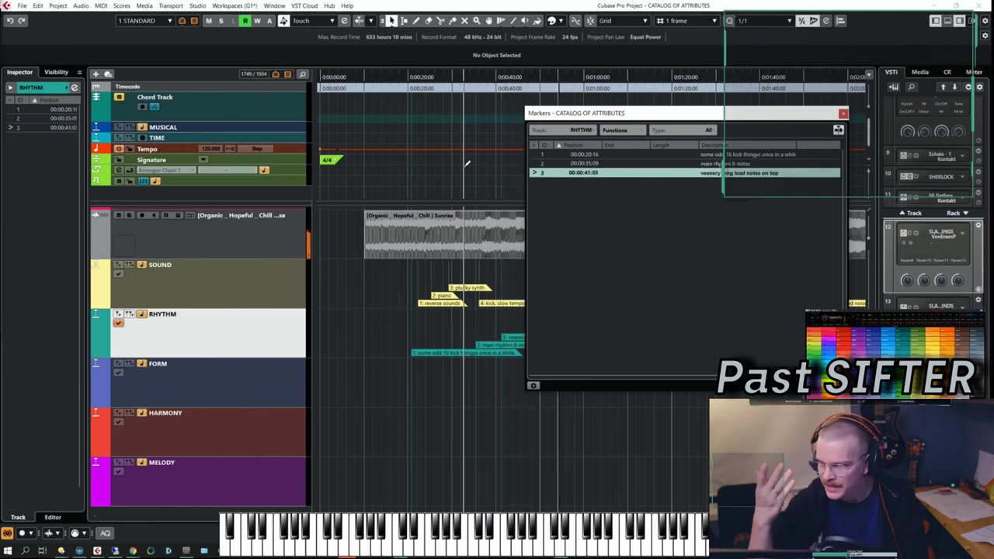
pyautogui.press('Insert')
pyautogui.write('clicky 8-notes')
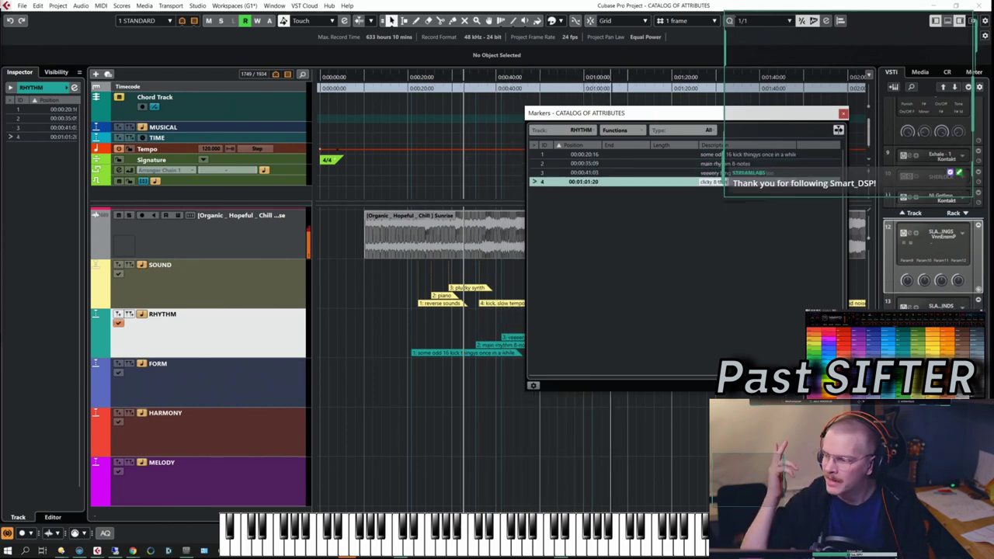
pyautogui.press('Return')
# Step: Add RHYTHM markers described "clap 2&4" and "some glitchy short sounds"
pyautogui.press('Insert')
pyautogui.write('clap 2')
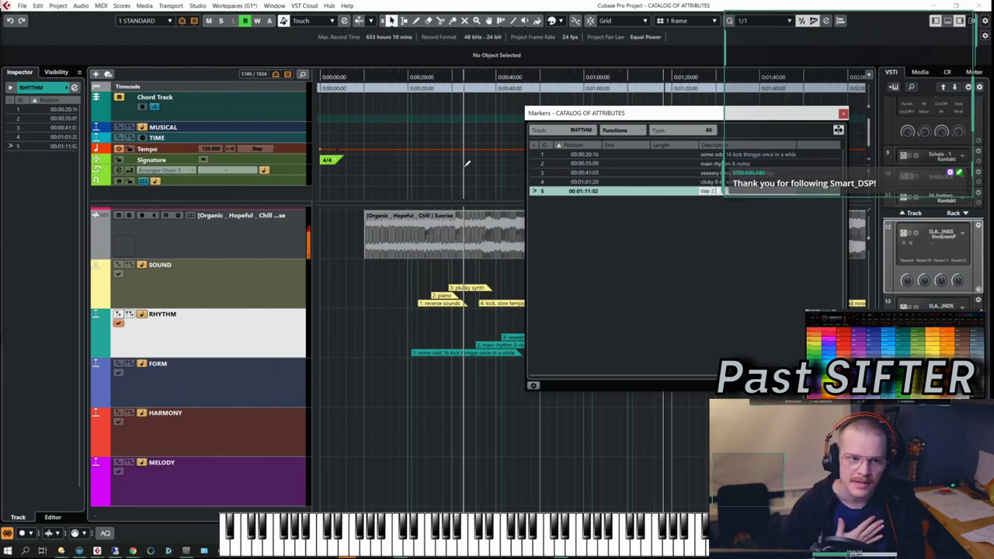
pyautogui.write('&4')
pyautogui.press('Insert')
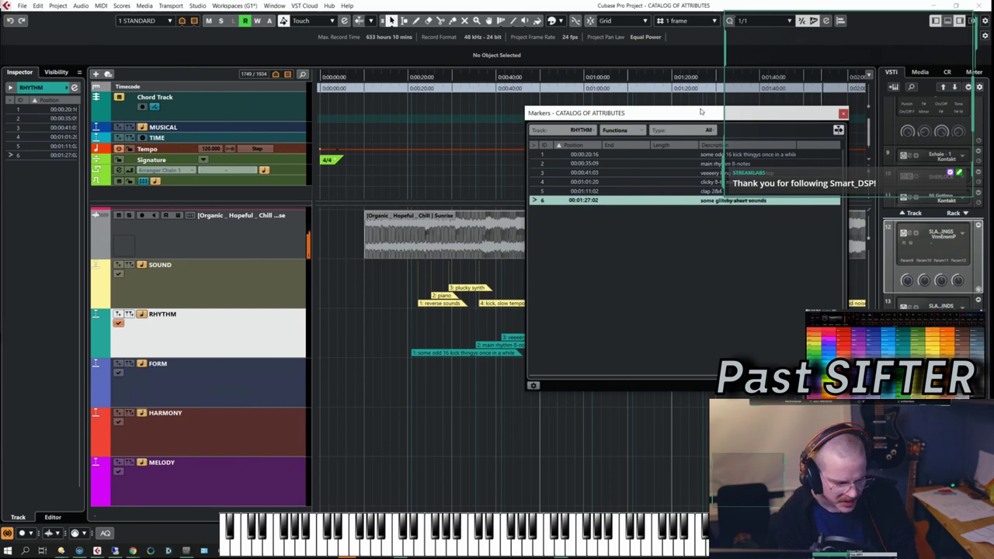
# Step: Move the Markers window aside to review the RHYTHM and SOUND markers along the timeline
pyautogui.moveTo(702, 112); pyautogui.dragTo(497, 135)
pyautogui.hscroll(3, 781, 333)
pyautogui.moveTo(596, 137); pyautogui.dragTo(724, 110)
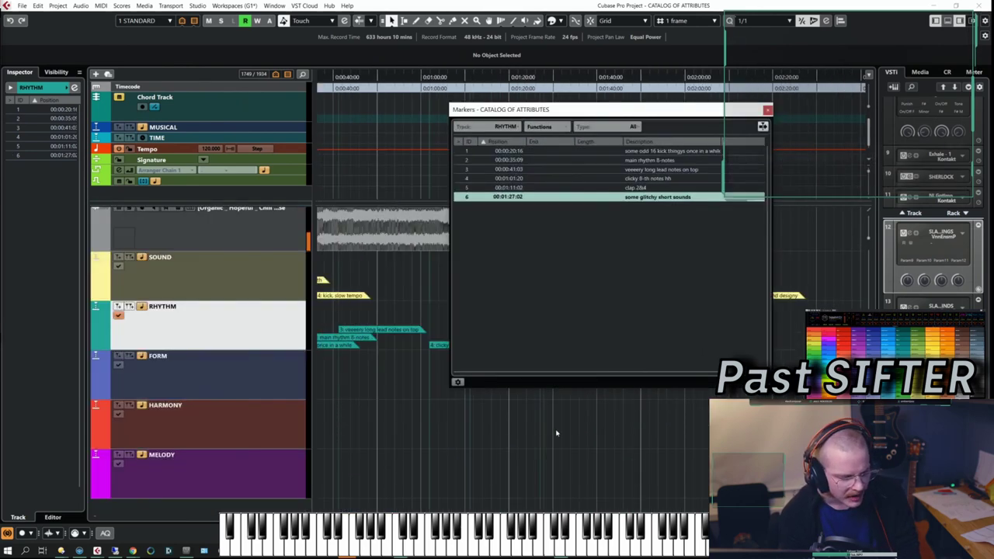
pyautogui.click(556, 433)
# Step: Add markers described "intro" and "rhythm" on the FORM marker track
pyautogui.press('Insert')
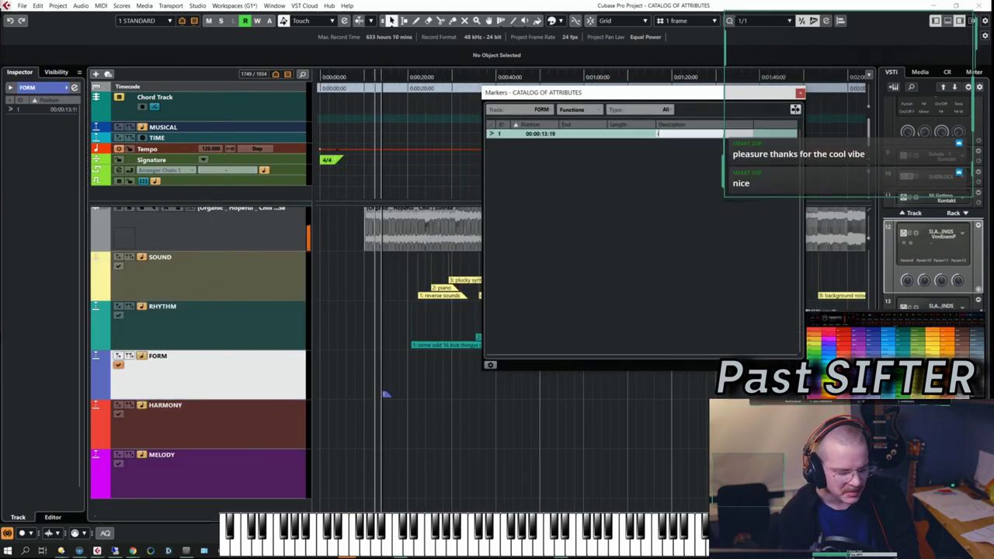
pyautogui.write('intro')
pyautogui.press('Return')
pyautogui.press('Insert')
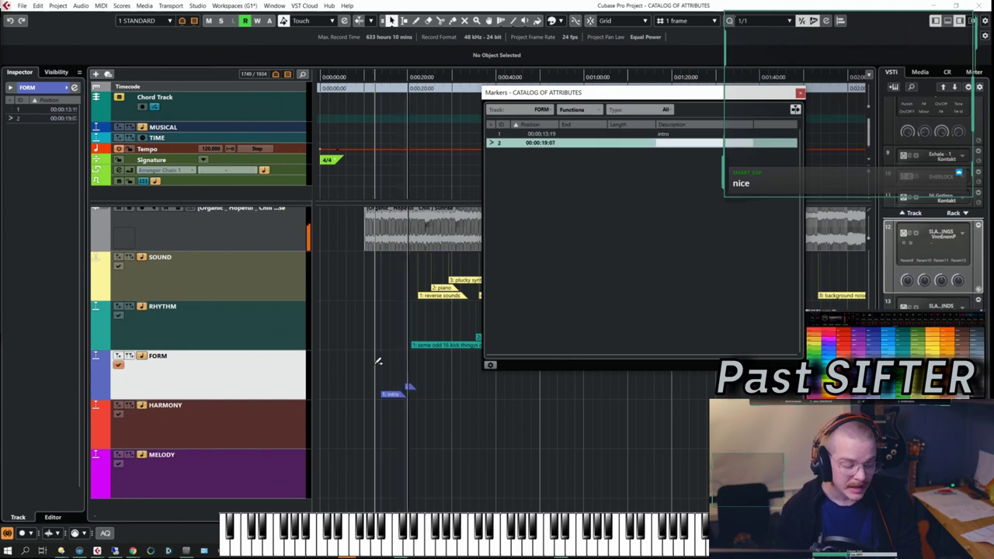
pyautogui.write('rhythm')
pyautogui.press('Return')
# Step: Add FORM markers described "theme enters" and "up in dynamic"
pyautogui.press('Insert')
pyautogui.write('theme enters')
pyautogui.press('Return')
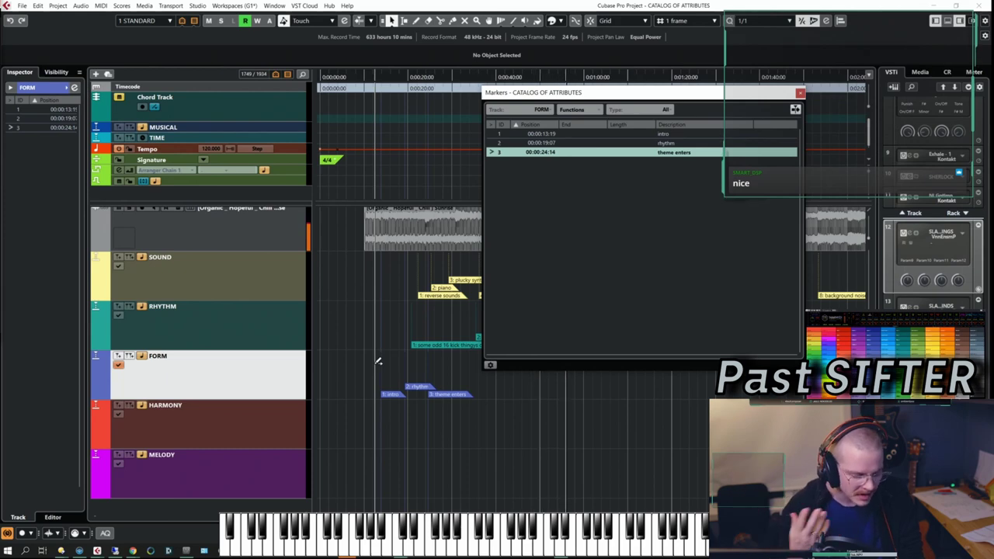
pyautogui.press('Insert')
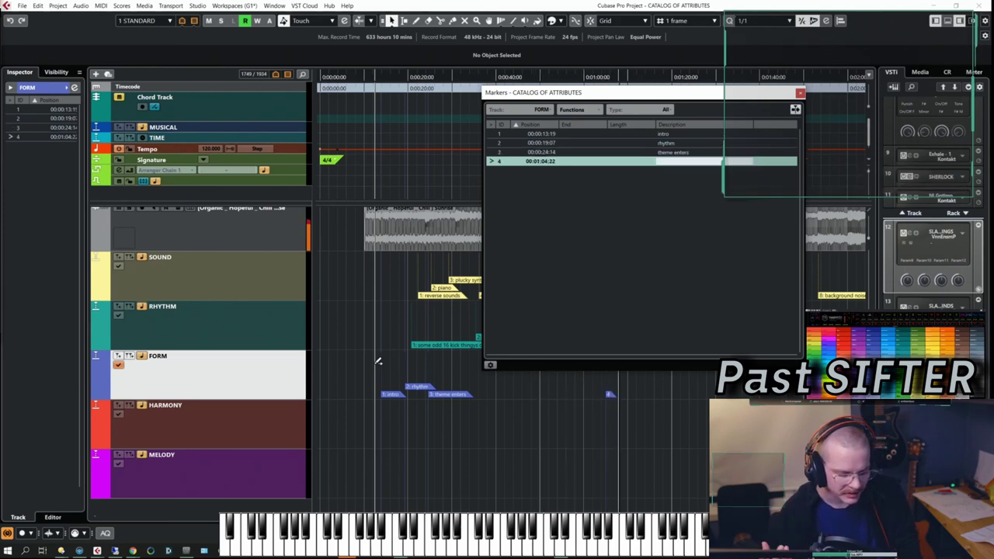
pyautogui.write('up in dynamic')
pyautogui.press('Return')
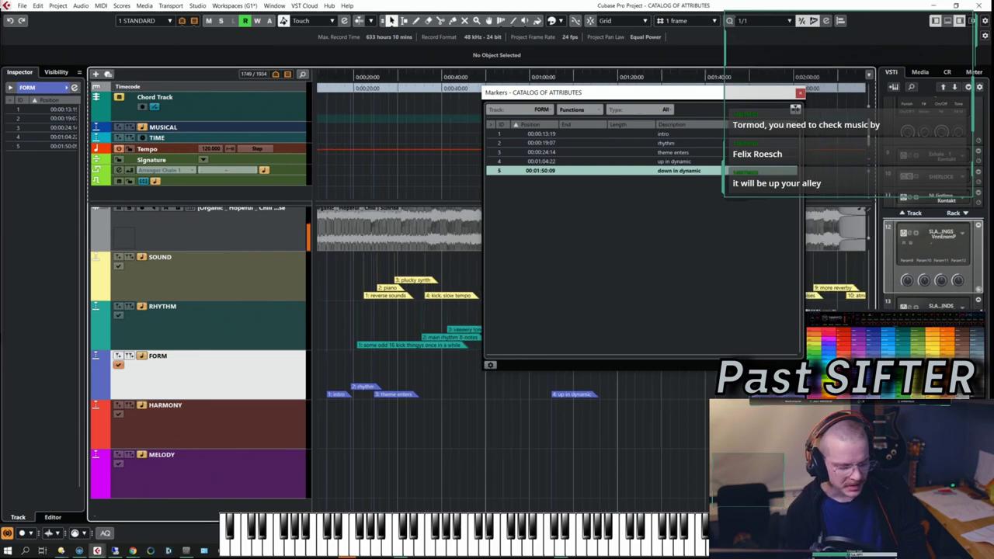
# Step: Activate the HARMONY marker track and add markers described "very very simple" and "alternative chords"
pyautogui.click(118, 410)
pyautogui.click(608, 419)
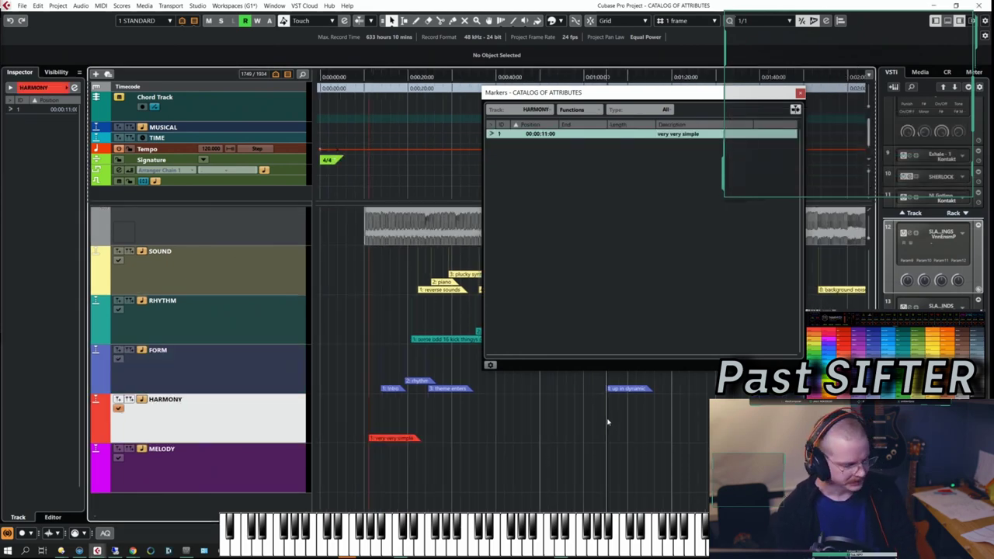
pyautogui.press('Insert')
pyautogui.write('hords')
pyautogui.press('Return')
# Step: Move the Markers window aside and add a HARMONY marker described "different chord than what I was expecting"
pyautogui.moveTo(678, 97); pyautogui.dragTo(568, 90)
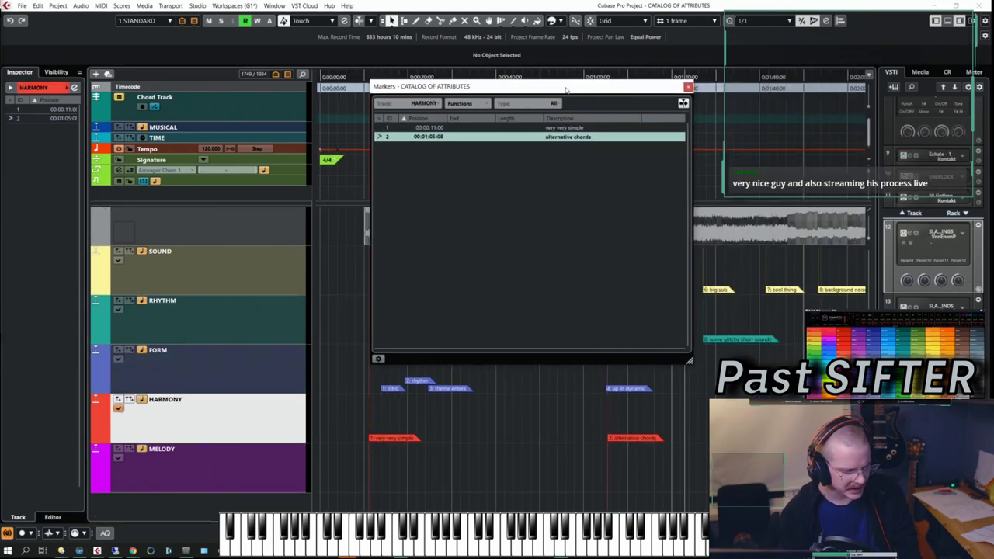
pyautogui.moveTo(642, 95); pyautogui.dragTo(578, 92)
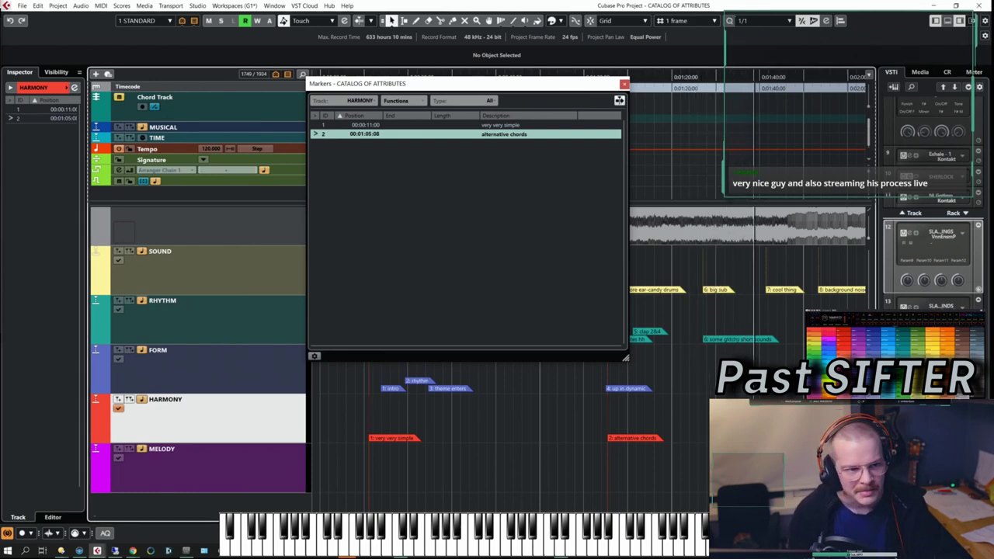
pyautogui.press('Insert')
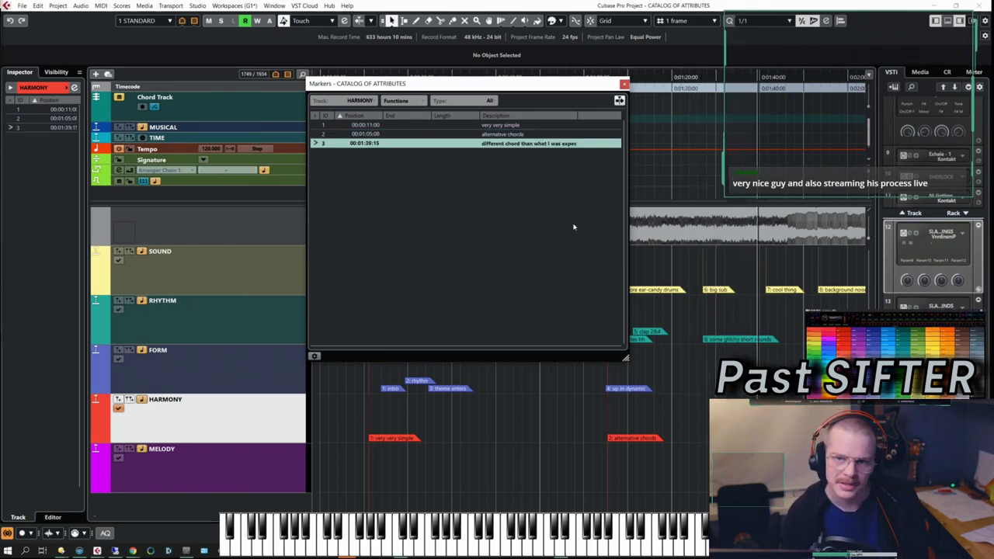
pyautogui.click(523, 452)
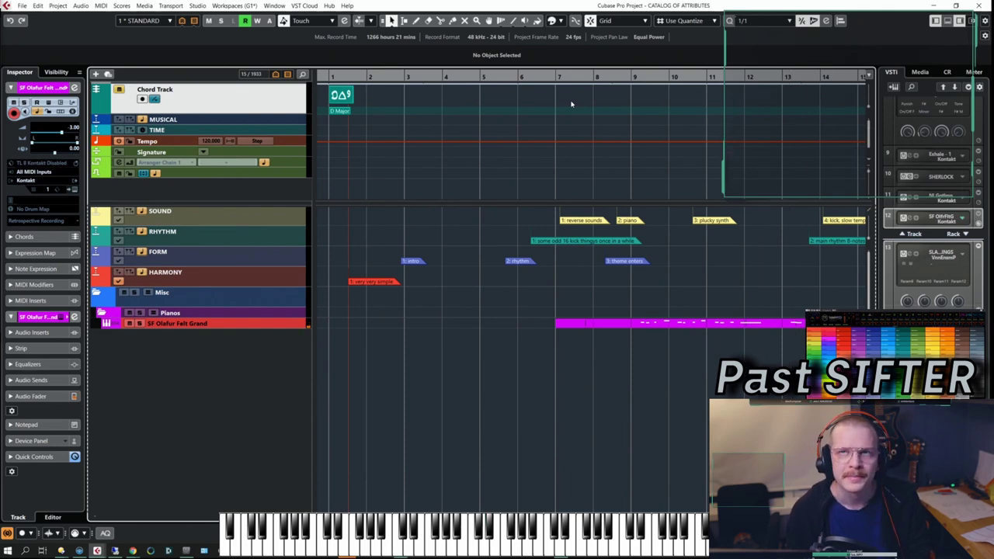
# Step: Split the SF Olafur Felt Grand part at bars 9 and 25 and delete the leftover piece after bar 25
pyautogui.press('space')
pyautogui.scroll(-6, 677, 378)
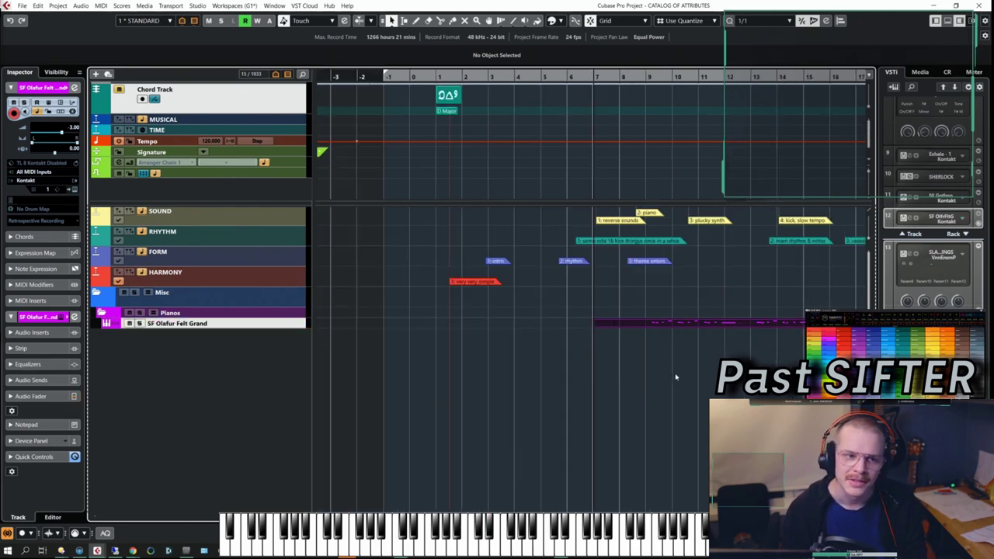
pyautogui.hscroll(4, 725, 347)
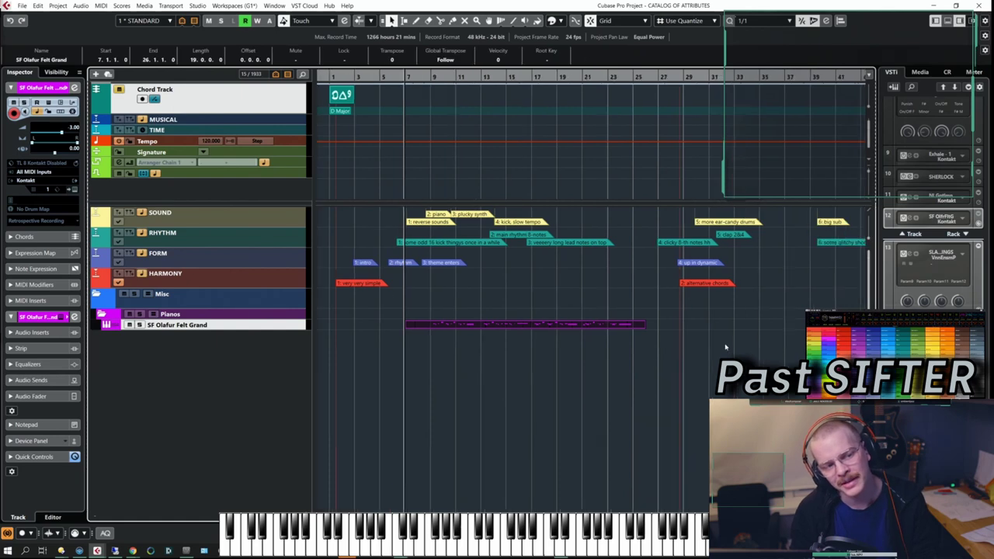
pyautogui.click(380, 319)
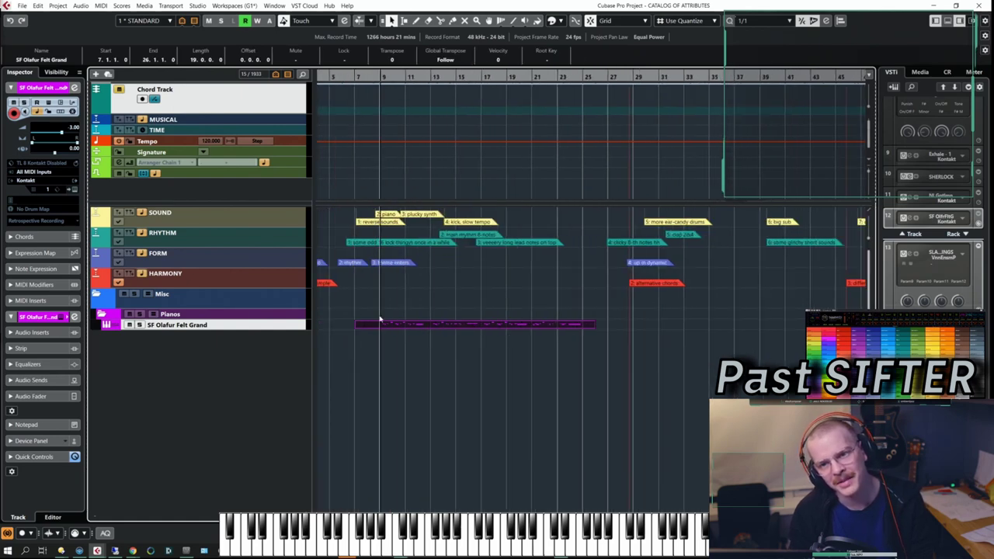
pyautogui.click(580, 339)
pyautogui.hotkey('alt', 'x')
pyautogui.click(525, 327)
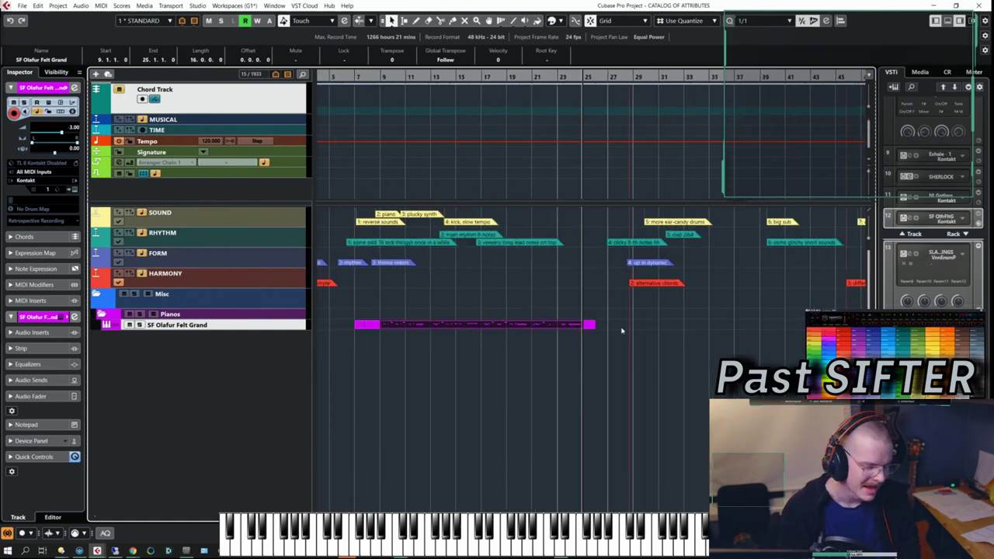
pyautogui.moveTo(596, 327); pyautogui.dragTo(634, 329)
pyautogui.press('Delete')
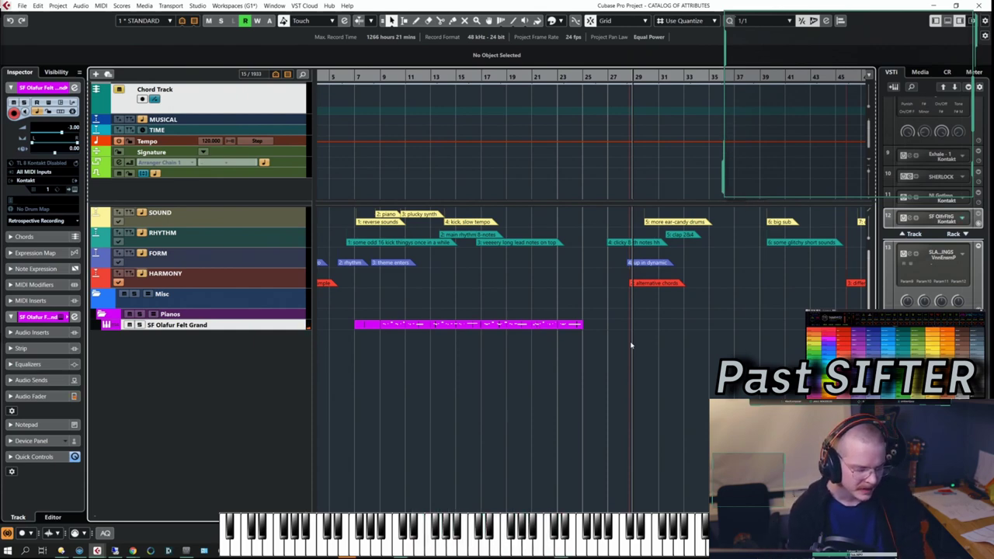
# Step: Play the project from bar 27 to rehearse the piano continuation against the markers
pyautogui.keyDown('alt'); pyautogui.keyDown('shift'); pyautogui.click(607, 292); pyautogui.keyUp('shift'); pyautogui.keyUp('alt')
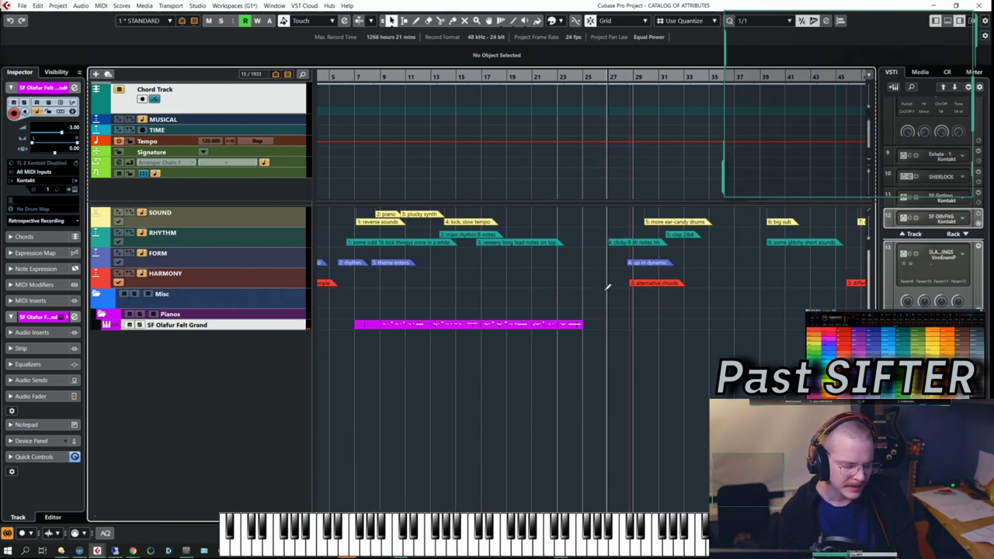
pyautogui.press('space')
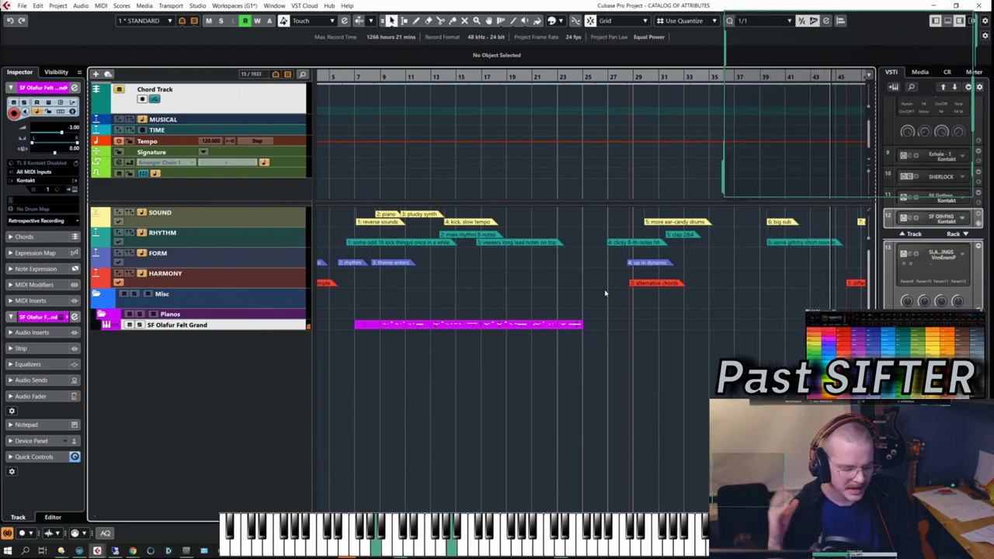
pyautogui.keyDown('alt'); pyautogui.keyDown('shift'); pyautogui.click(606, 293); pyautogui.keyUp('shift'); pyautogui.keyUp('alt')
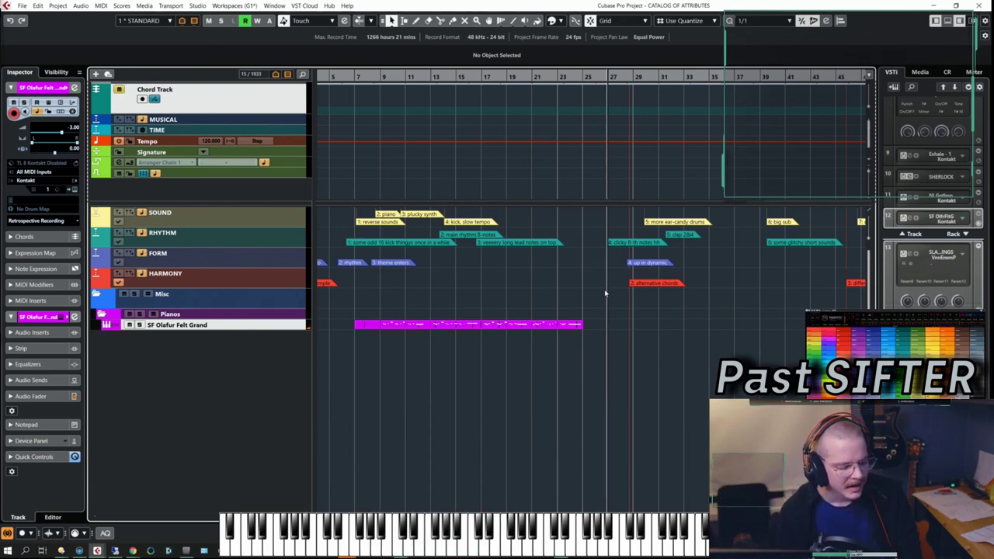
pyautogui.press('space')
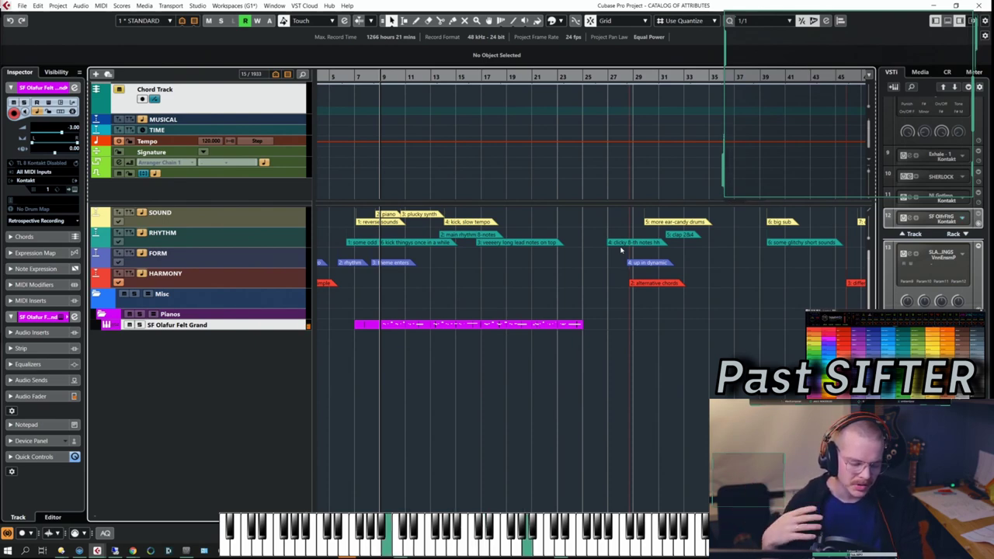
# Step: Record the piano continuation on the SF Olafur Felt Grand track from bar 23 to about bar 46
pyautogui.keyDown('alt'); pyautogui.keyDown('shift'); pyautogui.click(558, 346); pyautogui.keyUp('shift'); pyautogui.keyUp('alt')
pyautogui.press('KP_Multiply')
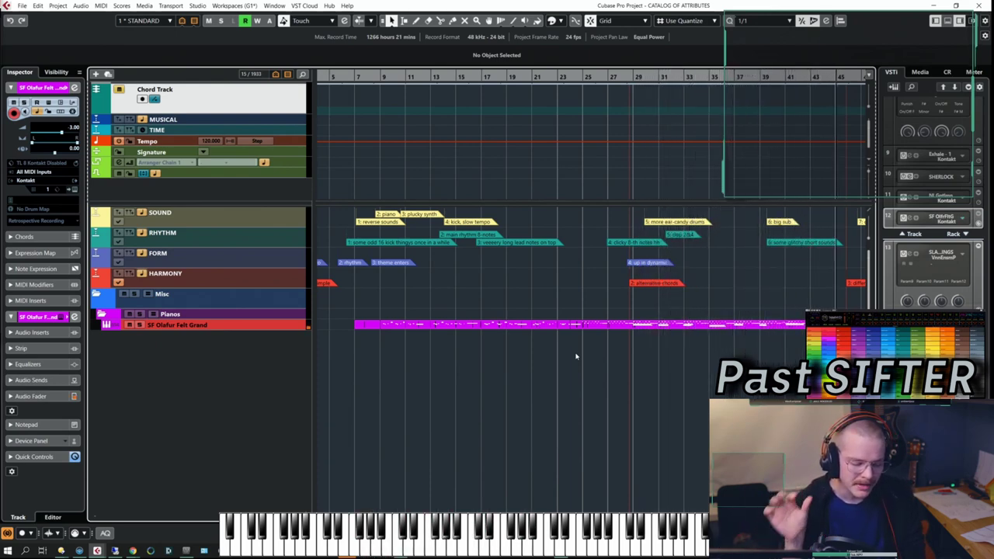
pyautogui.press('space')
# Step: Review the markers following the recorded piano part and select the "down in dynamic" marker on the FORM track
pyautogui.moveTo(804, 346); pyautogui.dragTo(583, 344)
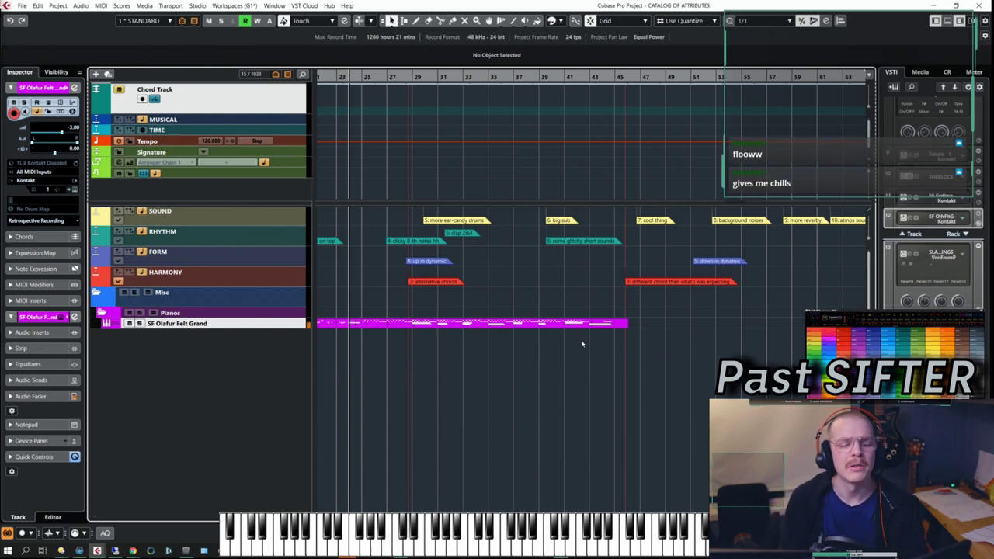
pyautogui.hscroll(2, 621, 349)
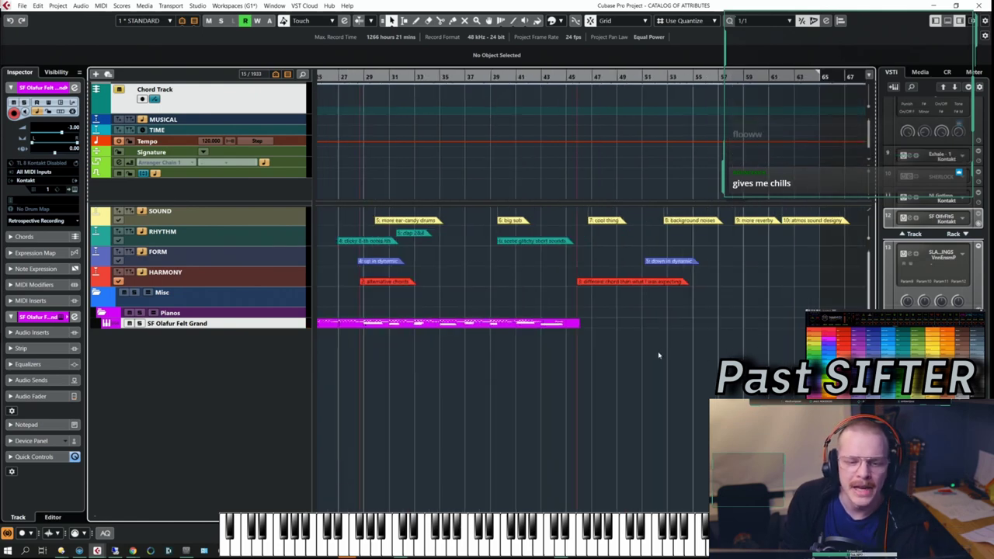
pyautogui.hscroll(2, 621, 338)
pyautogui.hscroll(-2, 620, 357)
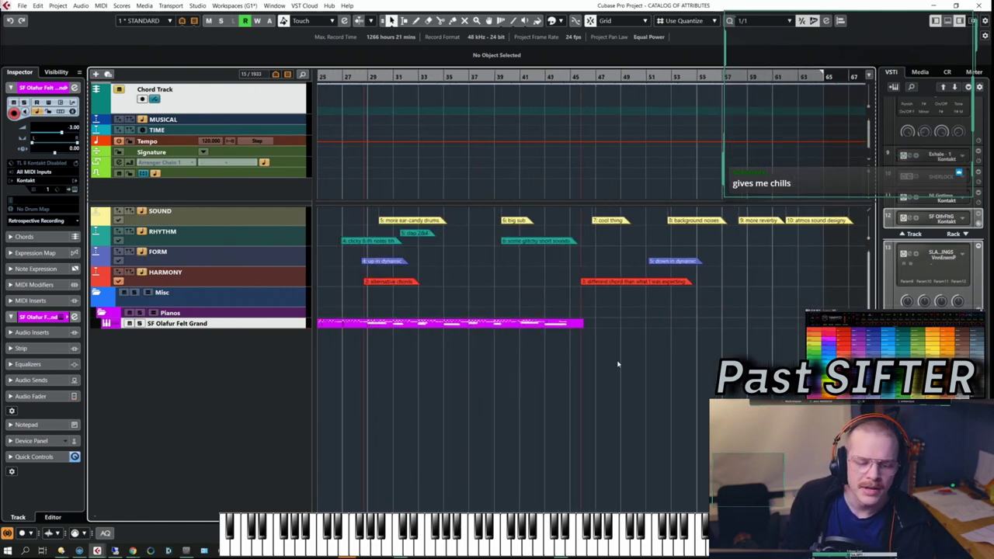
pyautogui.click(539, 325)
pyautogui.hscroll(3, 593, 339)
pyautogui.click(575, 261)
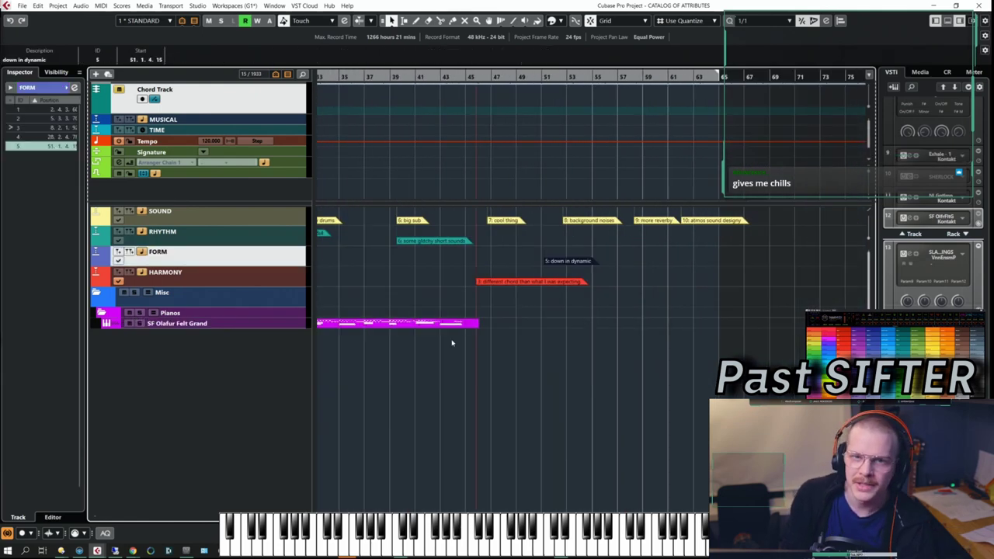
# Step: Add undefined chord events every two bars from bar 29 to bar 45 on the Chord Track
pyautogui.hscroll(-6, 470, 344)
pyautogui.click(553, 92)
pyautogui.click(605, 93)
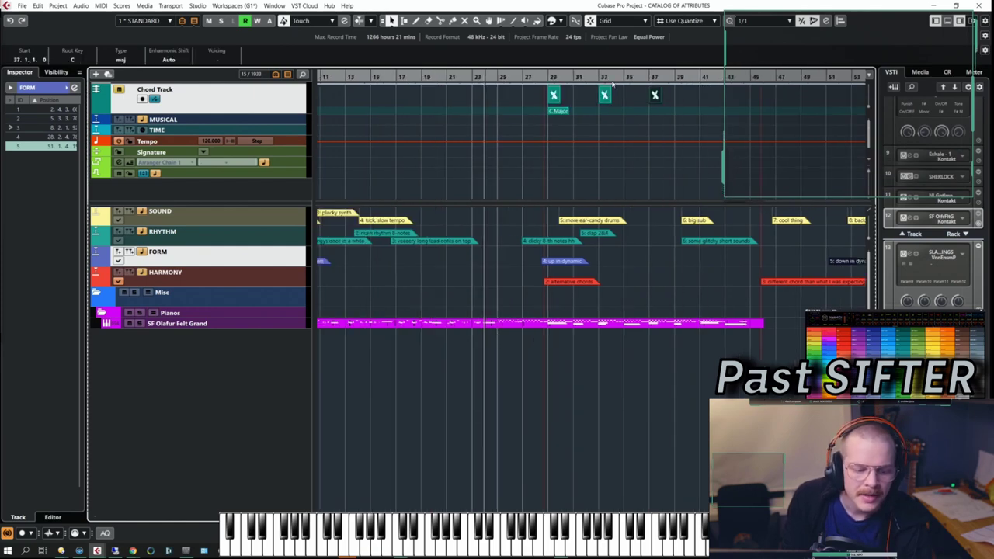
pyautogui.press('h')
pyautogui.hscroll(1, 738, 108)
pyautogui.click(703, 95)
pyautogui.hscroll(2, 703, 95)
pyautogui.click(680, 94)
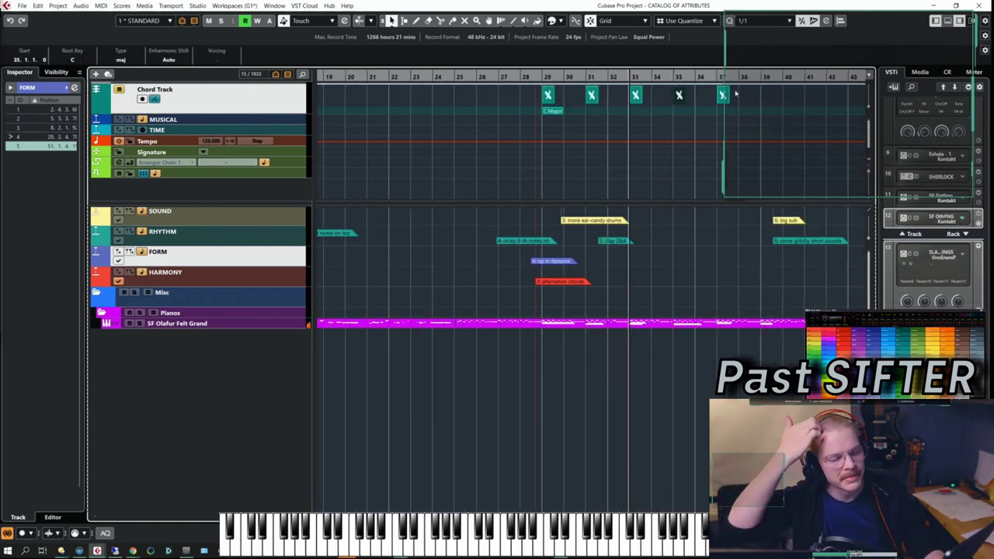
pyautogui.click(769, 95)
pyautogui.hscroll(1, 781, 94)
pyautogui.click(758, 94)
pyautogui.click(802, 94)
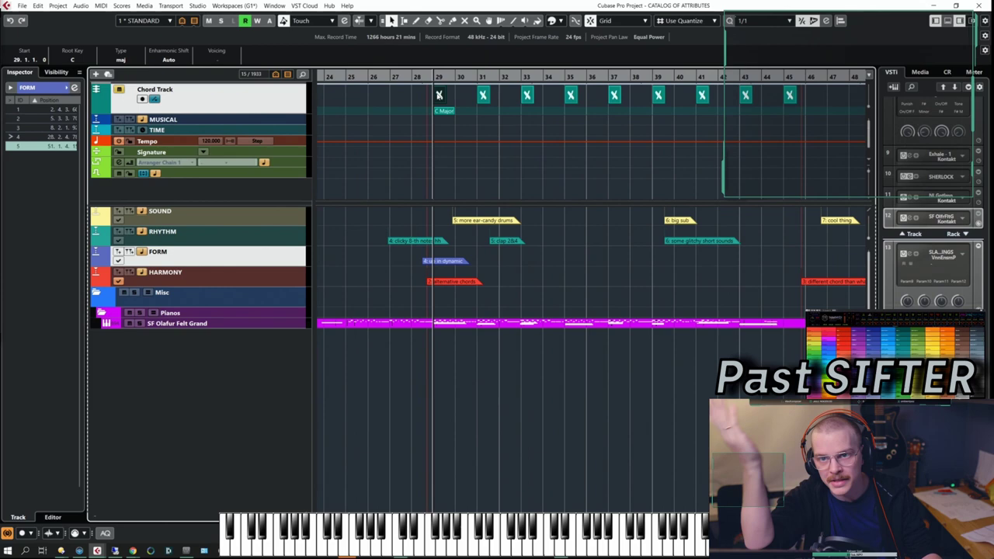
# Step: Define the chords from bar 29 to bar 43 as Bmin, GΔ9, D9, F#min, Bmin7, GΔ9, D9 and F#min/A
pyautogui.doubleClick(439, 95)
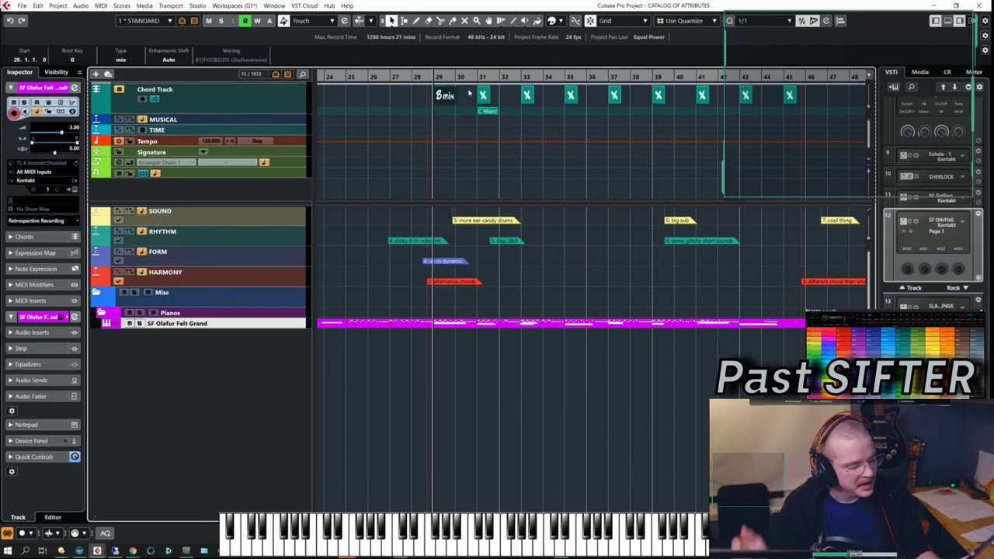
pyautogui.doubleClick(467, 94)
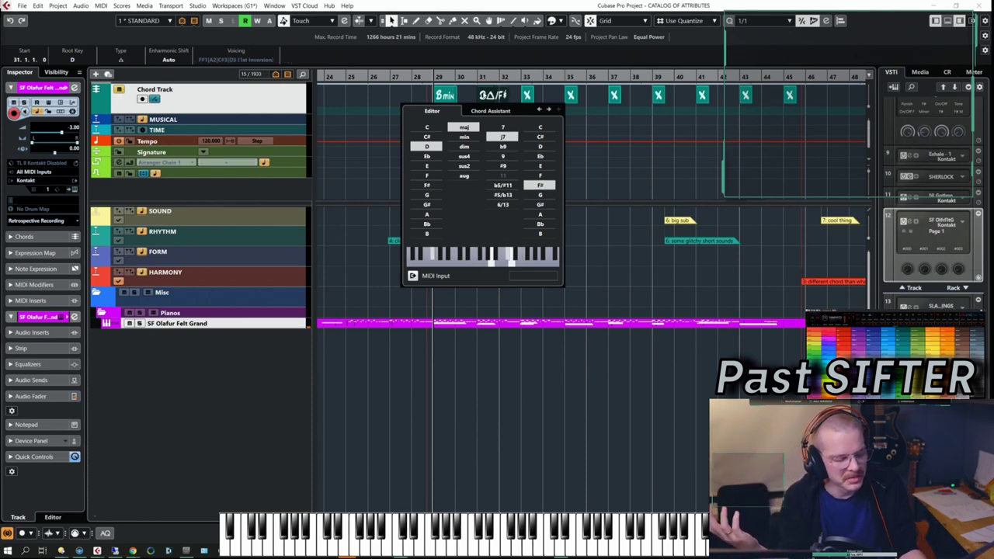
pyautogui.click(503, 204)
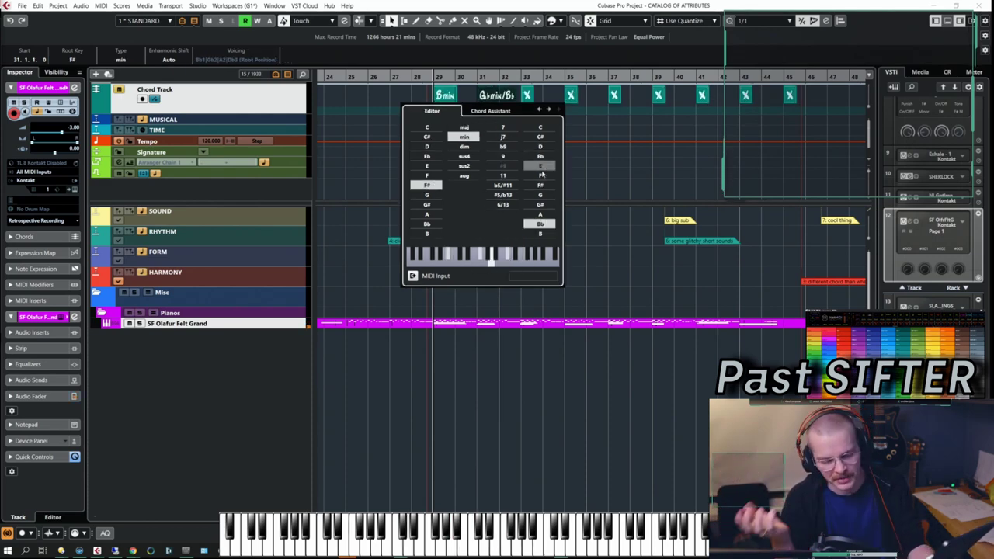
pyautogui.click(540, 185)
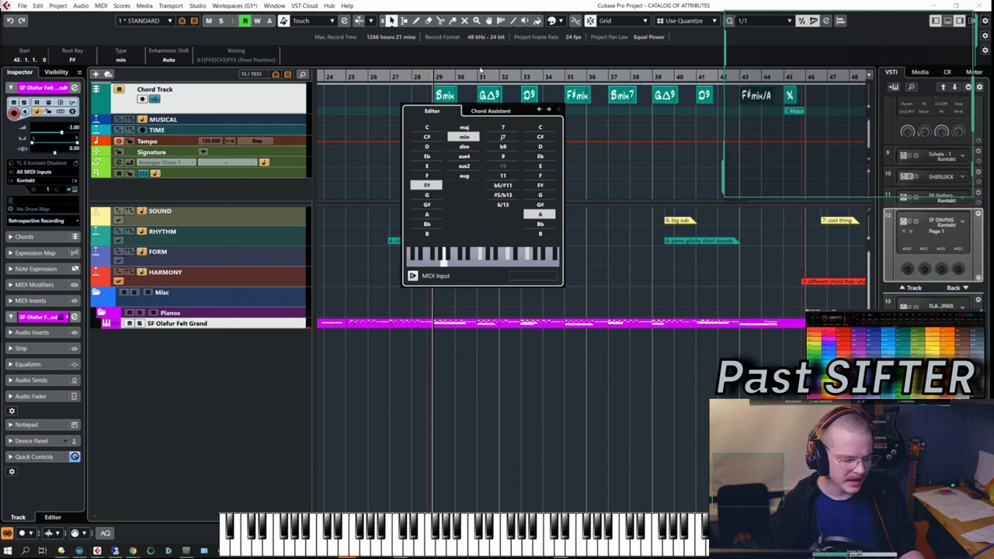
pyautogui.click(481, 71)
# Step: Set the chords at bars 43 and 45 both to F#min/A
pyautogui.doubleClick(790, 95)
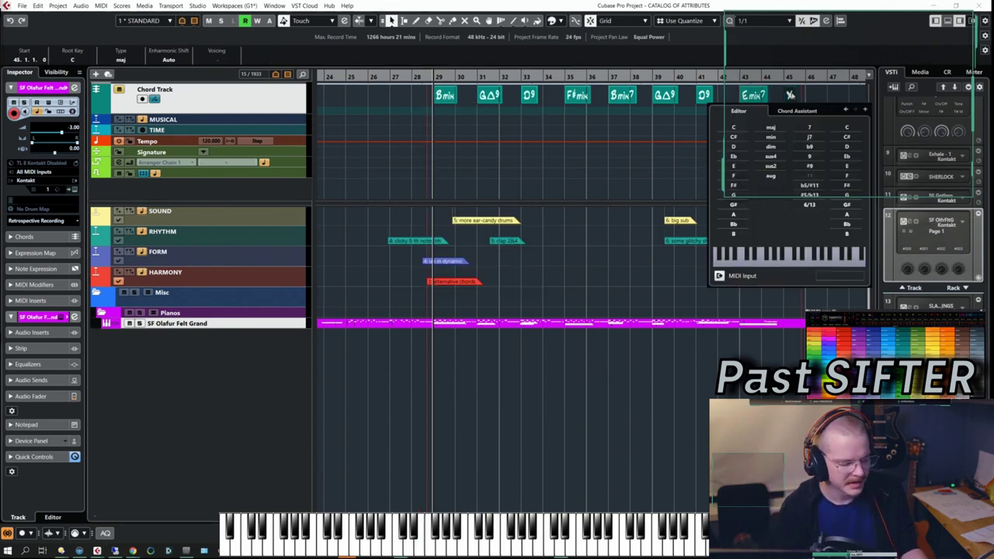
pyautogui.click(751, 97)
pyautogui.doubleClick(752, 97)
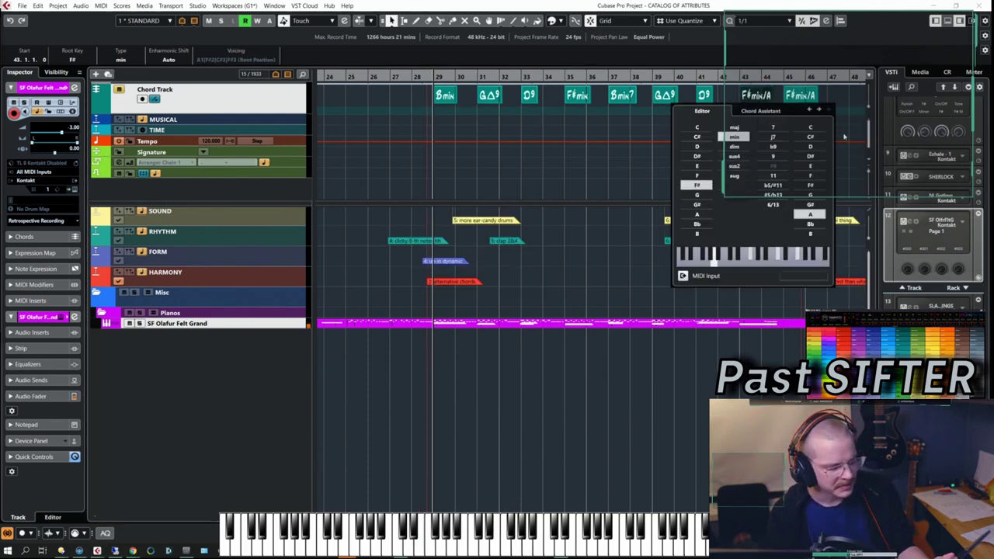
pyautogui.click(846, 138)
# Step: Review the chord progression from bar 29 against the markers up to the end of the song
pyautogui.hscroll(2, 739, 160)
pyautogui.click(742, 164)
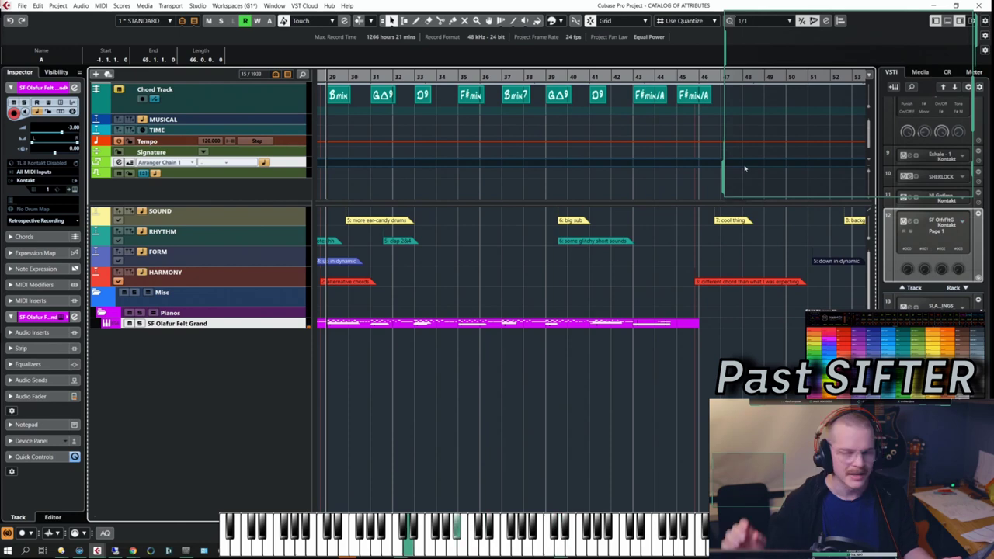
pyautogui.click(648, 355)
pyautogui.press('g')
pyautogui.press('g')
pyautogui.hscroll(4, 541, 349)
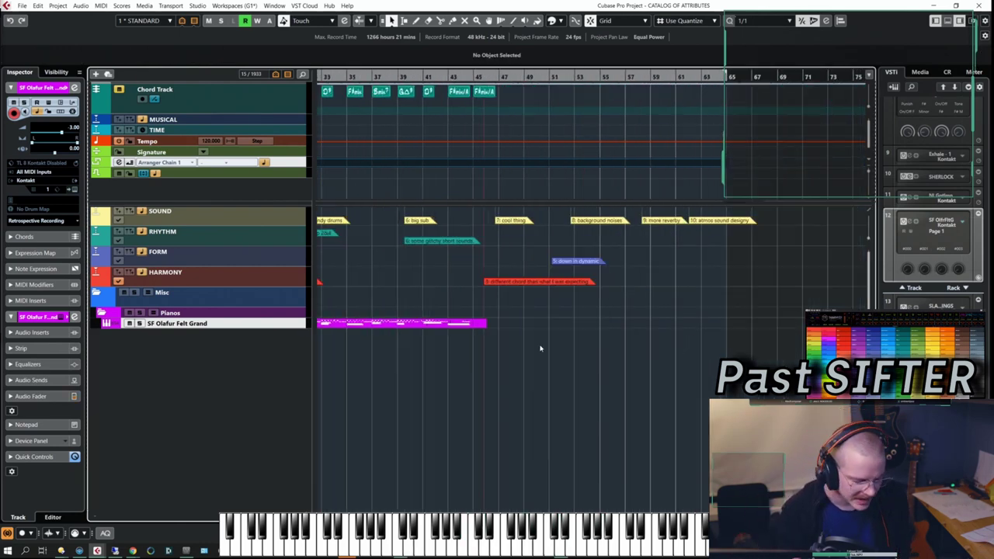
pyautogui.hscroll(-2, 541, 349)
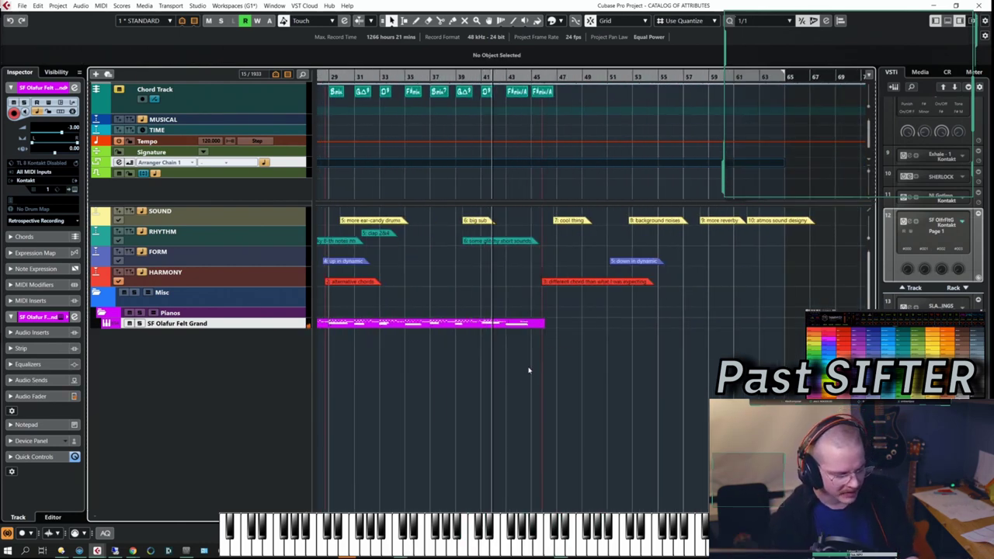
pyautogui.press('h')
# Step: Change the chord at bar 45 to Emin
pyautogui.click(742, 95)
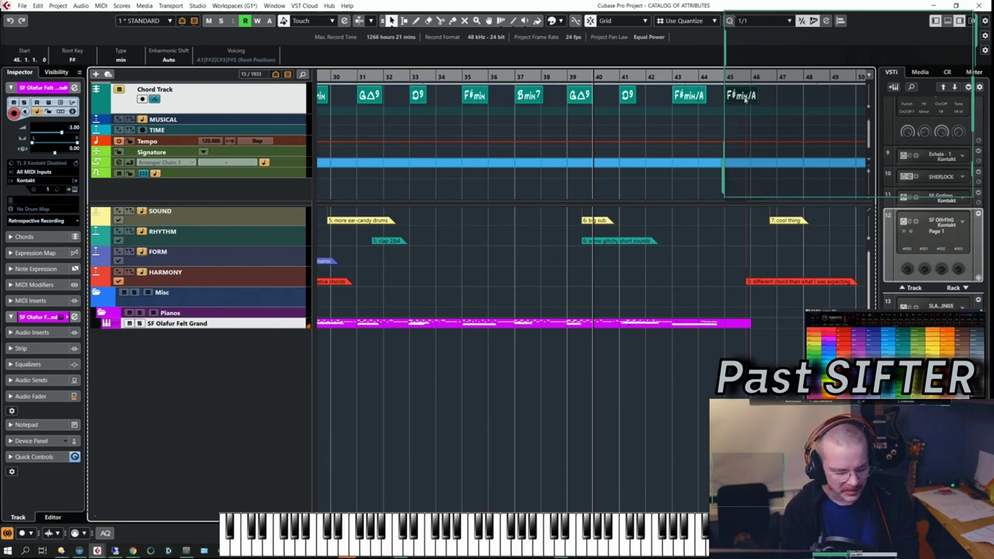
pyautogui.hscroll(5, 746, 96)
pyautogui.click(480, 109)
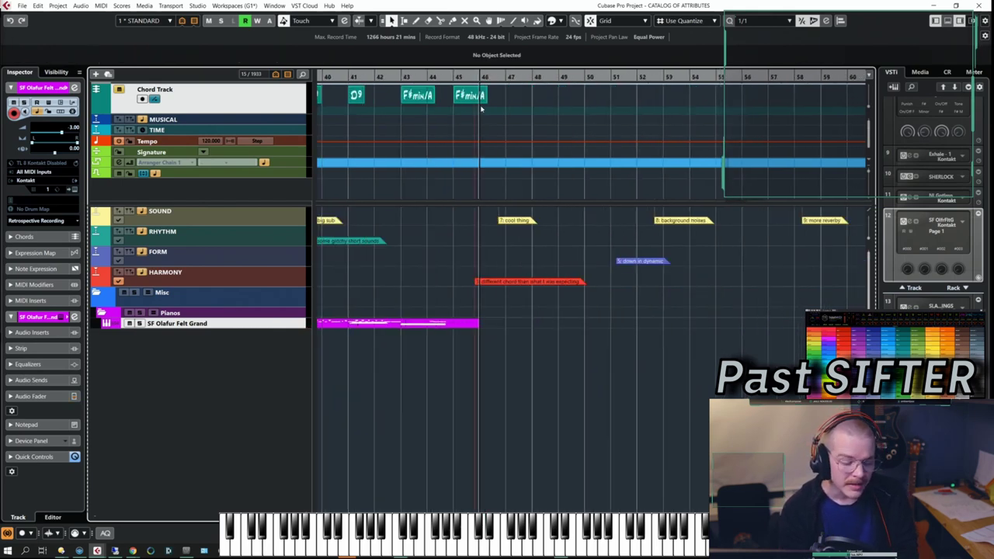
pyautogui.doubleClick(471, 96)
pyautogui.click(412, 166)
# Step: Add a chord event at bar 47 and define it as Bmin9
pyautogui.click(509, 92)
pyautogui.keyDown('alt'); pyautogui.doubleClick(509, 97); pyautogui.keyUp('alt')
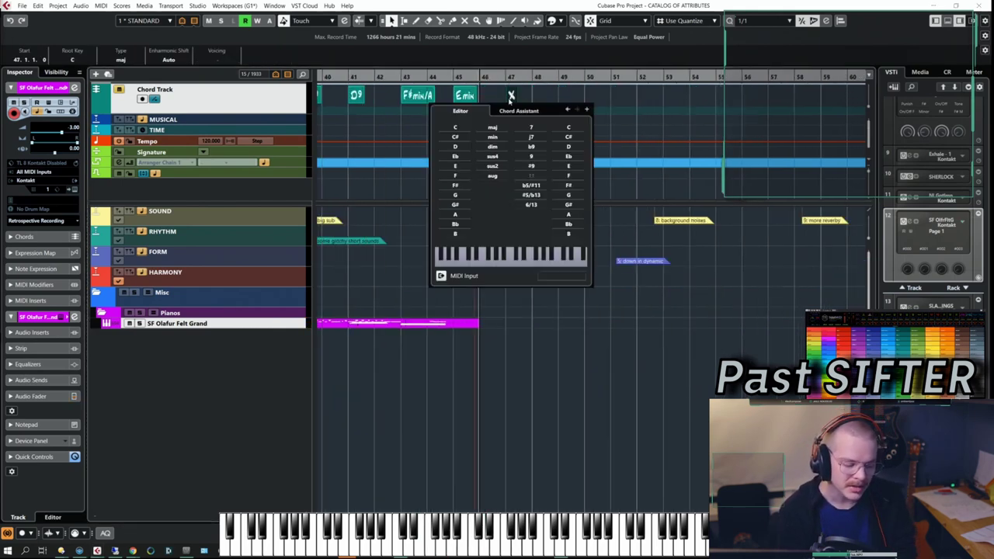
pyautogui.click(456, 234)
pyautogui.click(491, 138)
pyautogui.click(533, 157)
pyautogui.click(578, 100)
# Step: Add an undefined chord event at bar 49 and a G9 chord at bar 51
pyautogui.keyDown('alt'); pyautogui.click(566, 97); pyautogui.keyUp('alt')
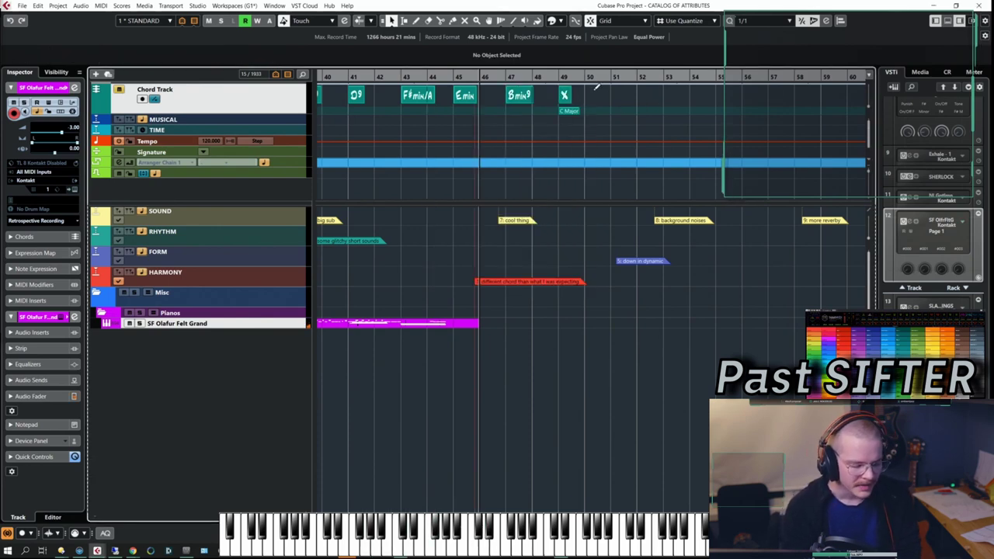
pyautogui.press('h')
pyautogui.hscroll(2, 776, 113)
pyautogui.keyDown('alt'); pyautogui.doubleClick(717, 95); pyautogui.keyUp('alt')
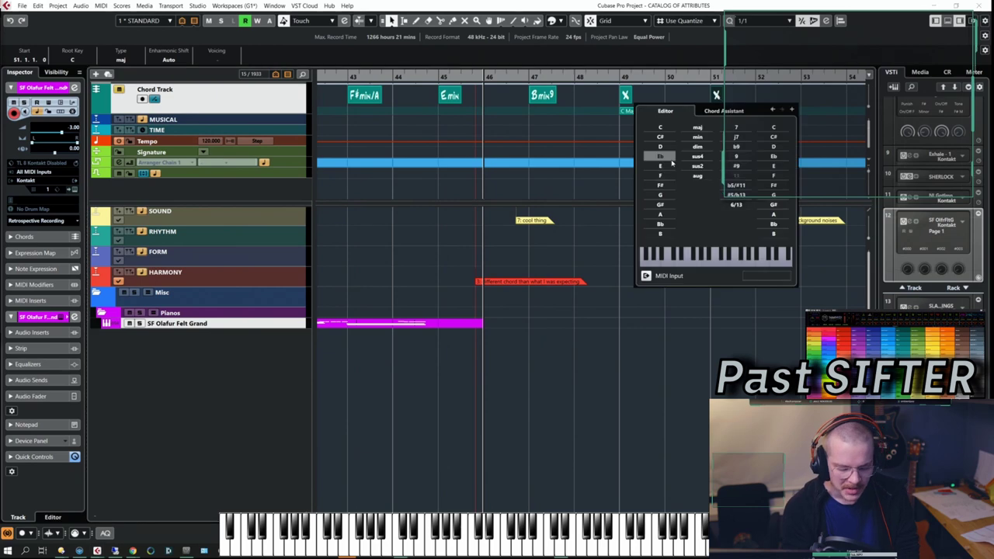
pyautogui.click(660, 195)
pyautogui.click(738, 97)
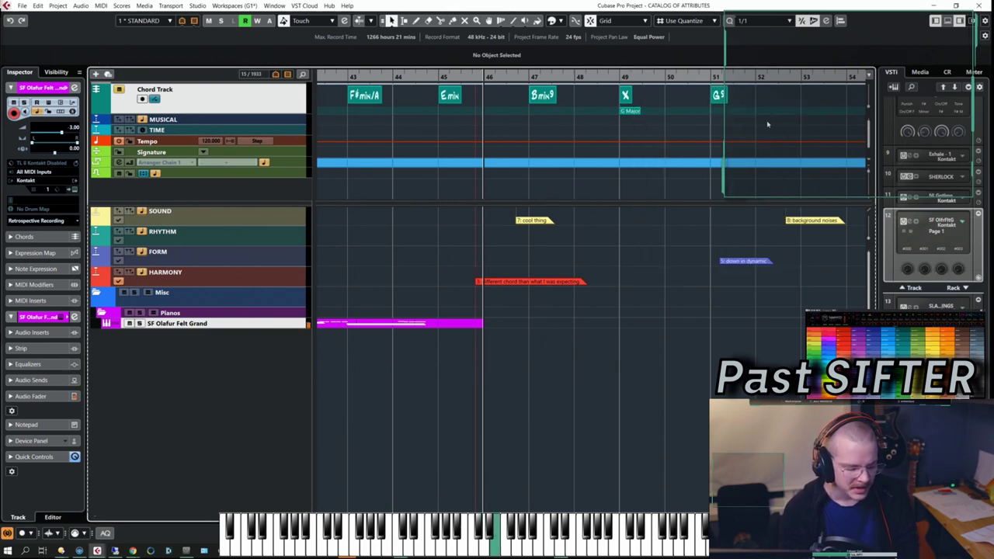
# Step: Add a chord event at bar 53 and define it as F#min with an A bass
pyautogui.doubleClick(808, 95)
pyautogui.click(751, 185)
pyautogui.click(789, 137)
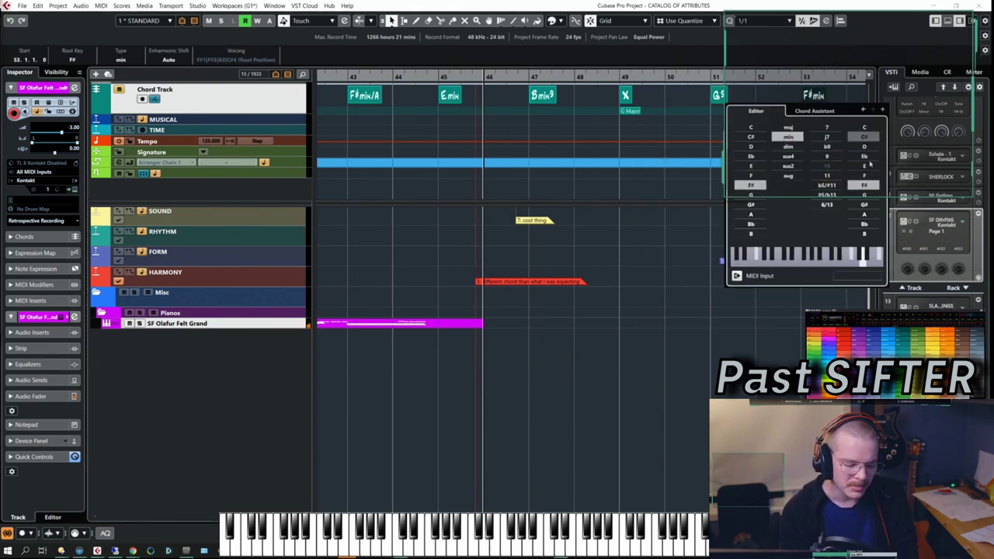
pyautogui.click(864, 214)
pyautogui.click(794, 110)
# Step: Delete the undefined chord at bar 49 and move the G9 and F#min/A chords two bars earlier
pyautogui.scroll(-2, 801, 121)
pyautogui.hscroll(3, 784, 120)
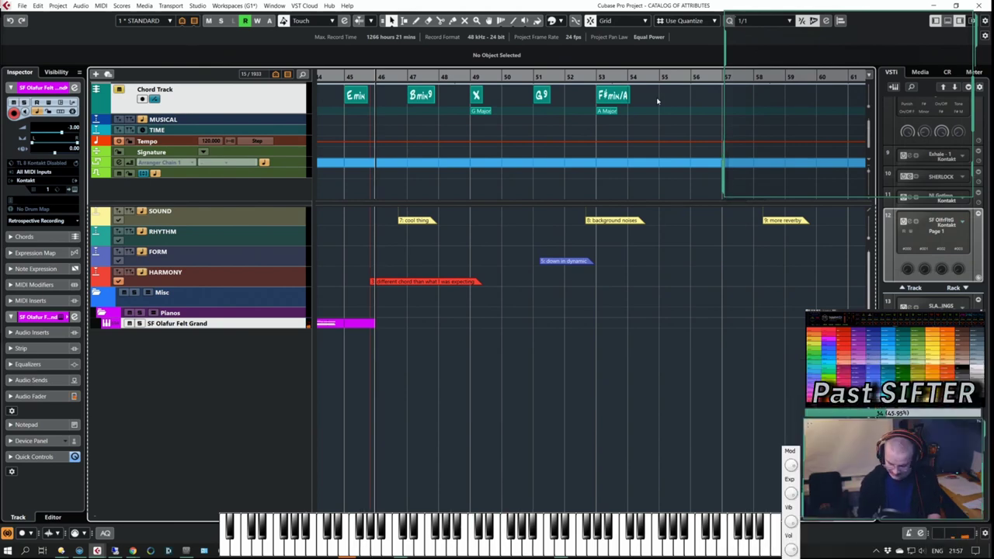
pyautogui.click(356, 94)
pyautogui.click(477, 95)
pyautogui.press('Delete')
pyautogui.moveTo(651, 100); pyautogui.dragTo(539, 92)
# Step: Duplicate the four chords from Emin at bar 45 to F#min/A at bar 51 so the copies start at bar 53
pyautogui.moveTo(613, 95); pyautogui.dragTo(351, 90)
pyautogui.hotkey('ctrl', 'd')
pyautogui.click(762, 132)
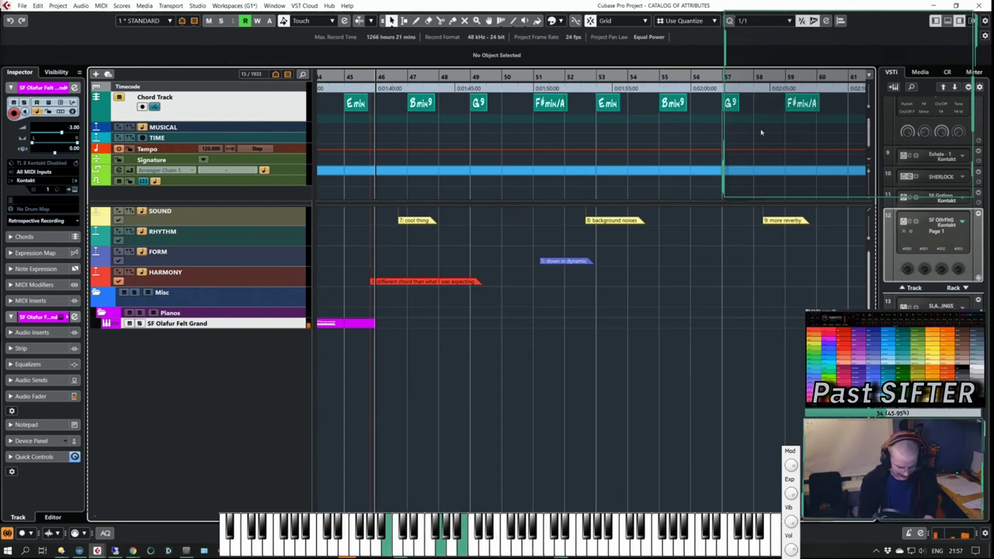
# Step: Change the chord at bar 55 to DΔ9
pyautogui.press('g')
pyautogui.press('g')
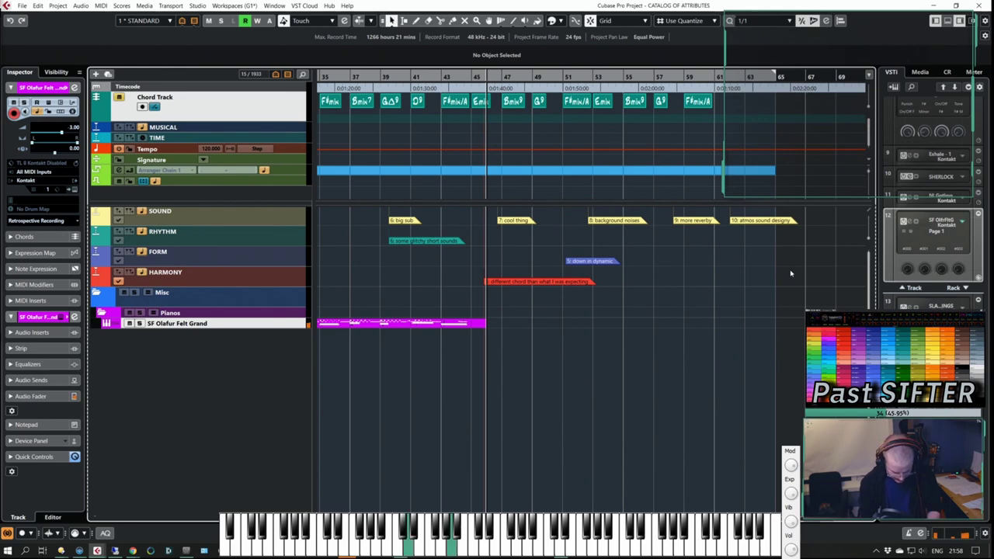
pyautogui.doubleClick(640, 102)
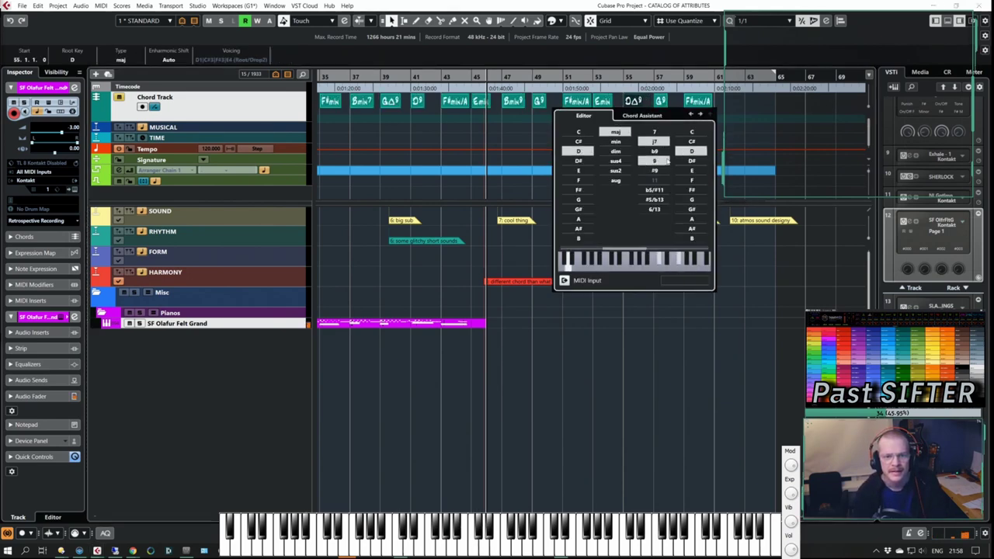
pyautogui.click(739, 114)
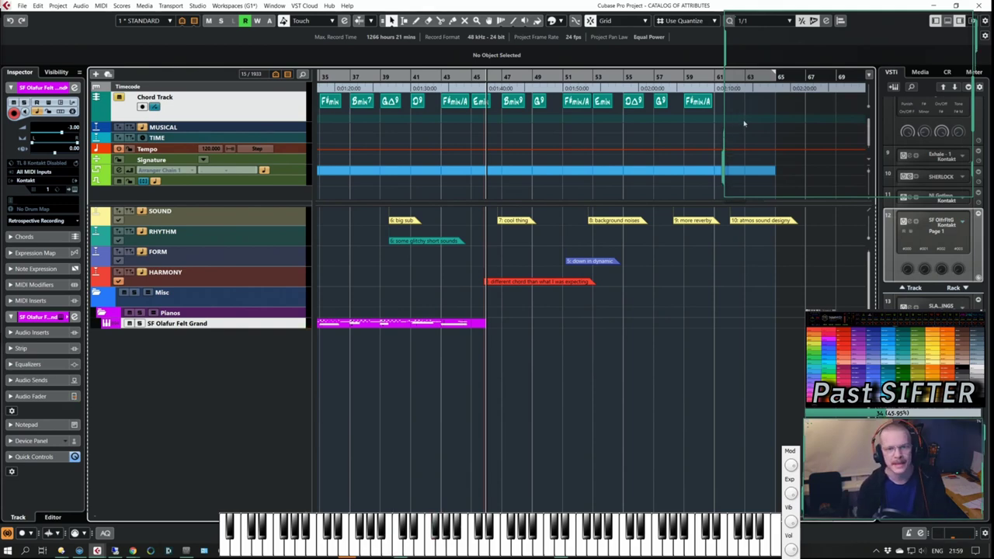
# Step: Replace the chord at bar 59 with G9 and add undefined chord events at bars 61, 63 and 65
pyautogui.hscroll(1, 744, 123)
pyautogui.click(554, 102)
pyautogui.click(585, 101)
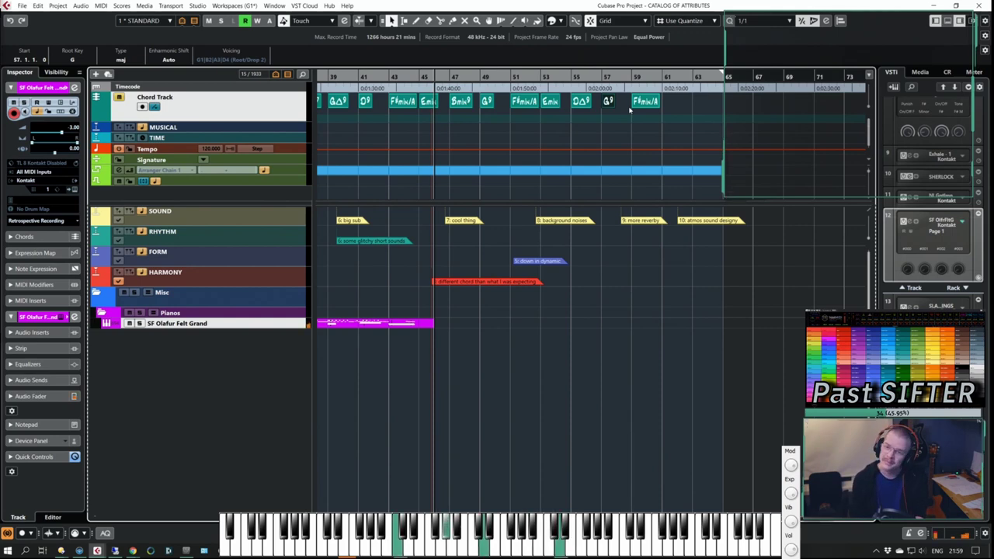
pyautogui.keyDown('alt'); pyautogui.click(637, 100); pyautogui.keyUp('alt')
pyautogui.moveTo(668, 100); pyautogui.dragTo(731, 100)
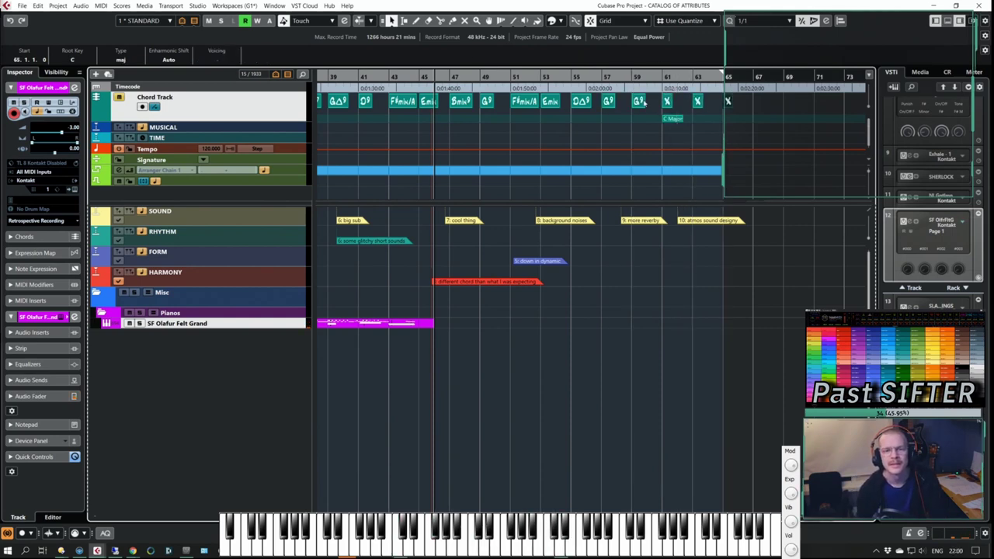
# Step: Set the chord at bar 59 to A/G and the chord at bar 61 to Bmin/G
pyautogui.doubleClick(639, 101)
pyautogui.click(582, 219)
pyautogui.click(695, 200)
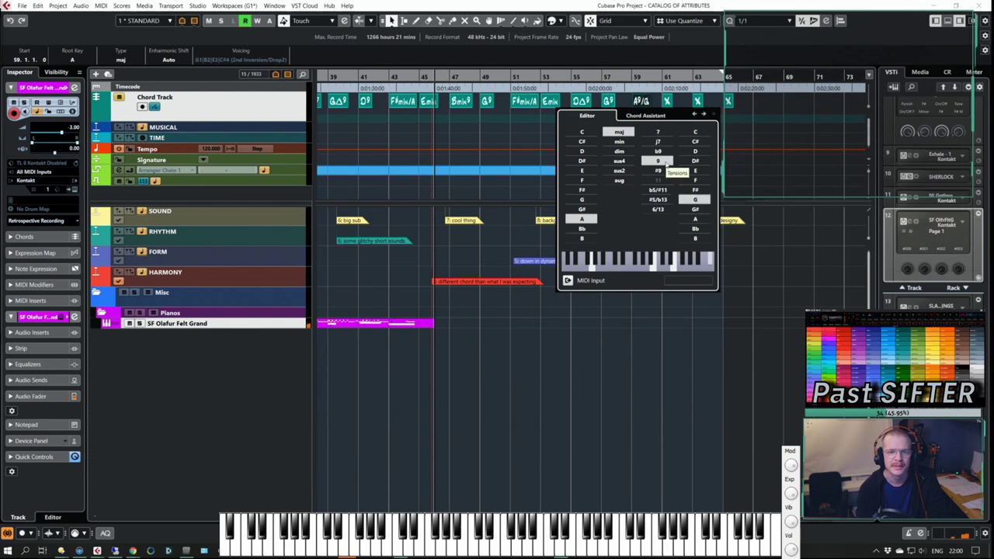
pyautogui.click(658, 162)
pyautogui.click(704, 114)
pyautogui.click(582, 239)
pyautogui.click(619, 142)
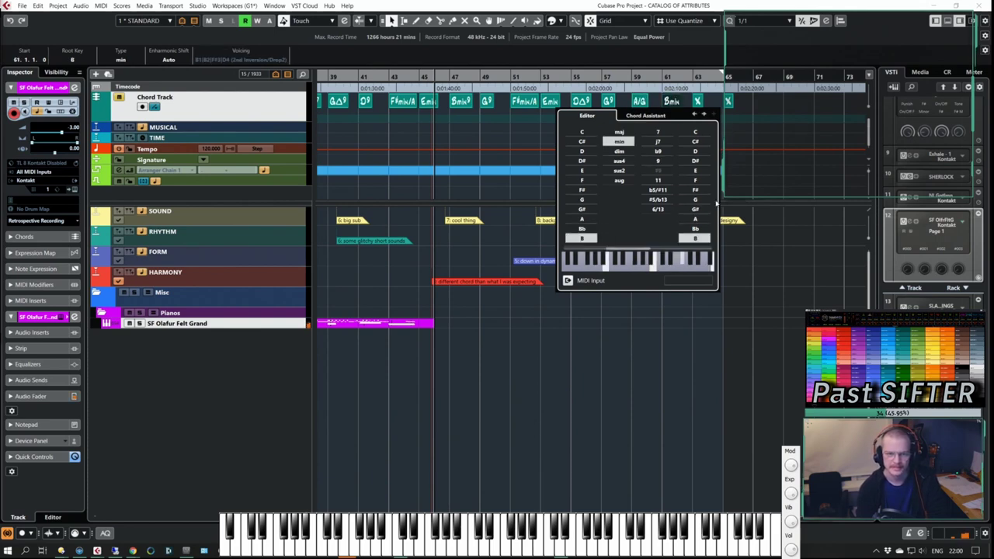
pyautogui.click(695, 200)
# Step: Define the chord at bar 63 as A and the chord at bar 65 as Bmin
pyautogui.doubleClick(697, 102)
pyautogui.click(642, 219)
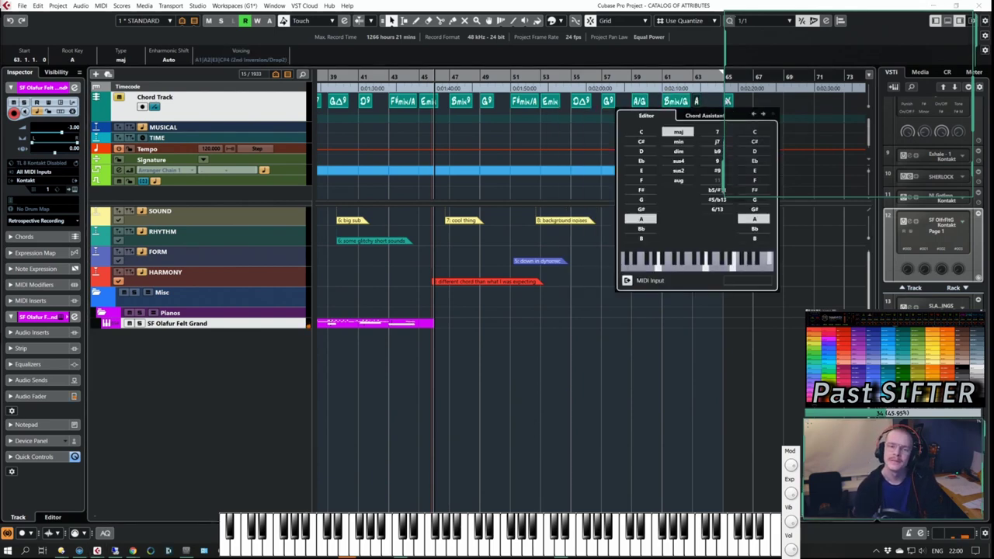
pyautogui.doubleClick(729, 102)
pyautogui.click(671, 238)
pyautogui.click(708, 141)
pyautogui.click(713, 102)
# Step: Add a cycle marker named "Sad part" from bar 45 to bar 65 on the MUSICAL track
pyautogui.click(425, 131)
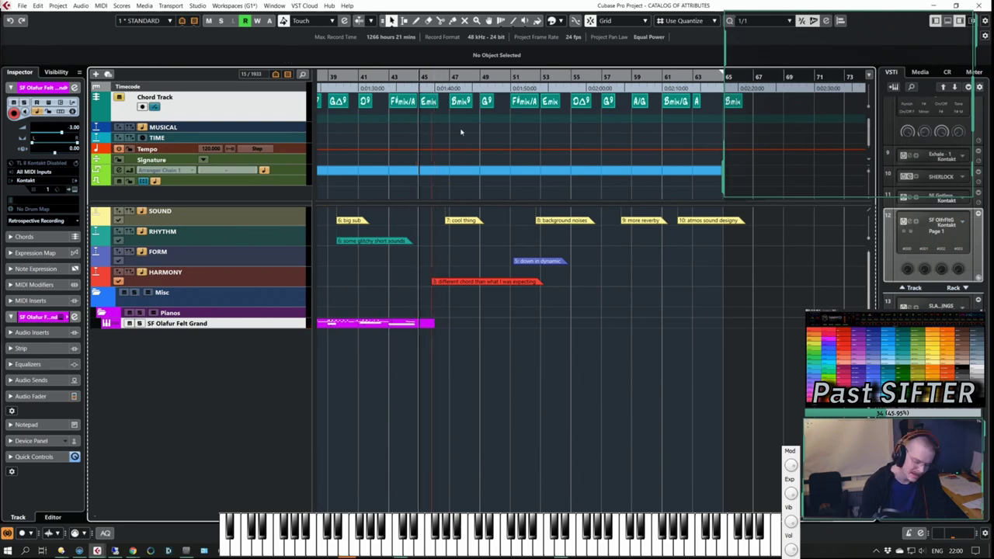
pyautogui.press('ctrl+KP_1')
pyautogui.click(193, 131)
pyautogui.click(119, 136)
pyautogui.hotkey('ctrl', 'm')
pyautogui.write('Sad part')
pyautogui.press('Return')
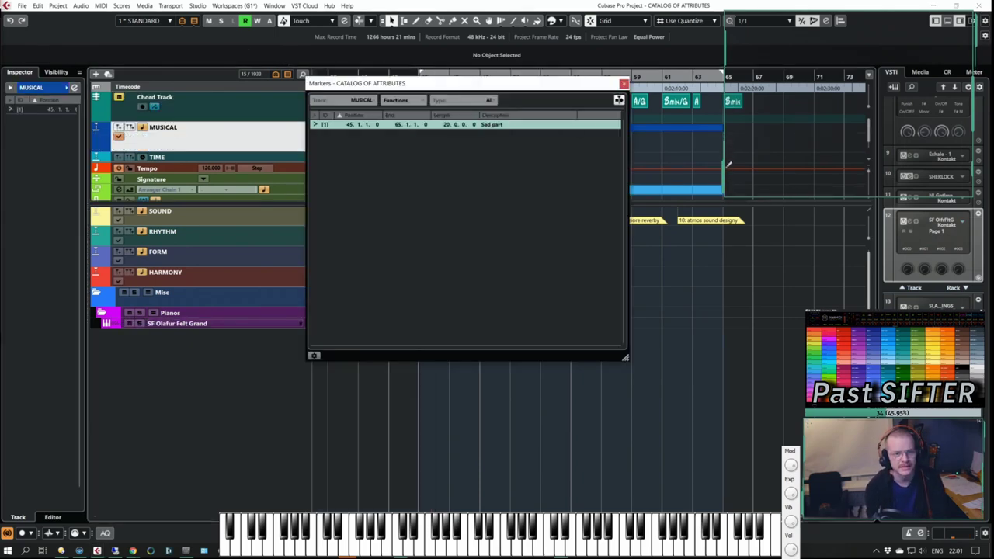
# Step: Copy the "Sad part" cycle marker to bars 25 to 45 and rename the copy "Happy part"
pyautogui.moveTo(621, 83); pyautogui.dragTo(615, 82)
pyautogui.press('g')
pyautogui.press('g')
pyautogui.click(619, 83)
pyautogui.moveTo(630, 127); pyautogui.dragTo(454, 128)
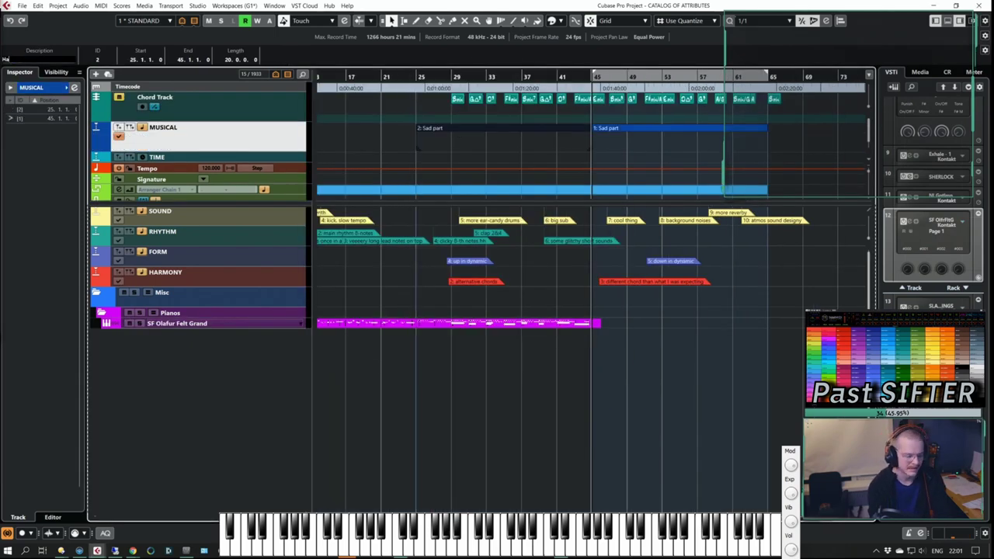
pyautogui.press('Return')
pyautogui.click(597, 153)
pyautogui.click(599, 146)
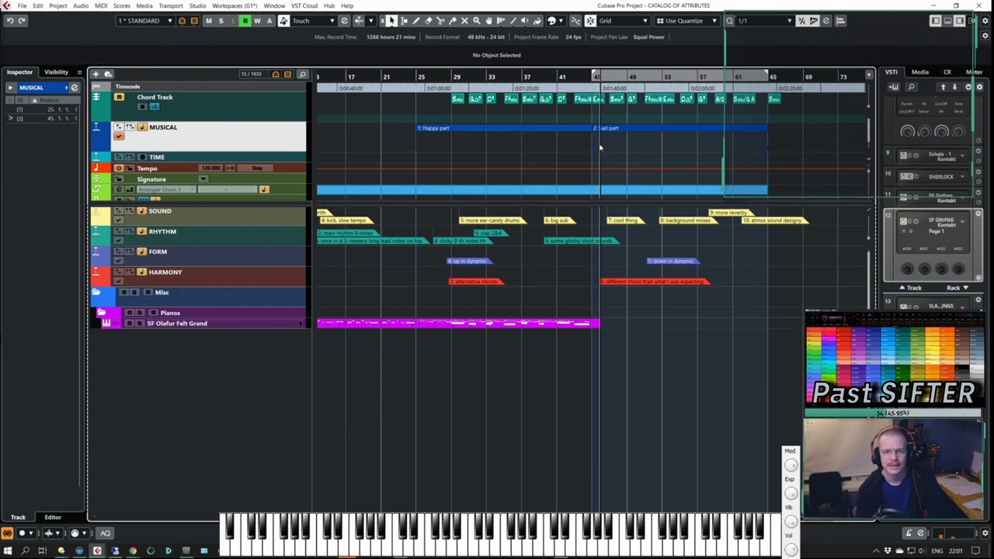
# Step: Select the SF Olafur Felt Grand track and audition the Chord Track chords at bars 45, 47 and 49
pyautogui.press('h')
pyautogui.press('h')
pyautogui.hscroll(2, 596, 153)
pyautogui.click(257, 323)
pyautogui.click(481, 104)
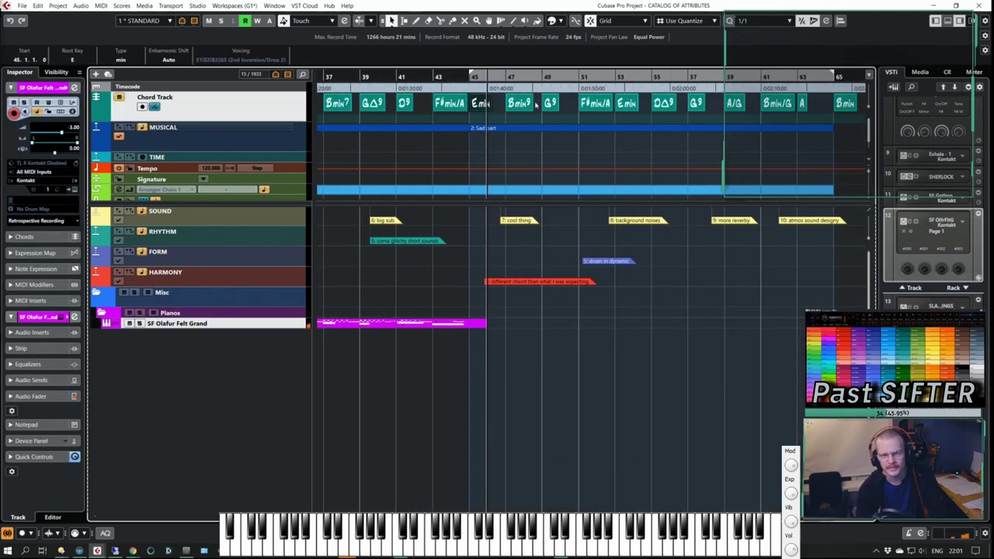
pyautogui.click(523, 105)
pyautogui.click(551, 104)
# Step: Change the bass note of the chord at bar 51 to F# so that it reads F#min
pyautogui.doubleClick(596, 104)
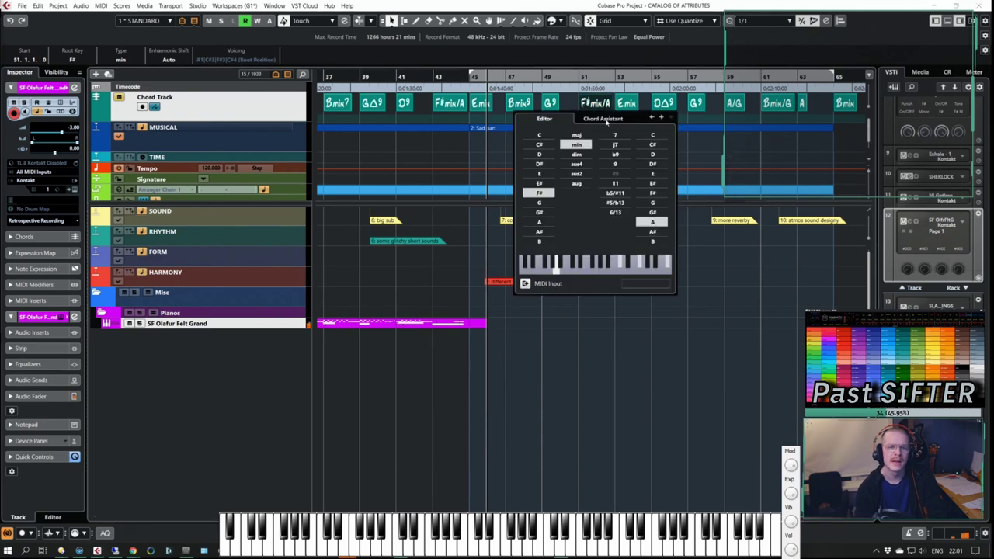
pyautogui.click(651, 193)
pyautogui.click(619, 102)
# Step: Audition the remaining Chord Track chords of the "Sad part" from bar 53 to bar 65
pyautogui.click(628, 104)
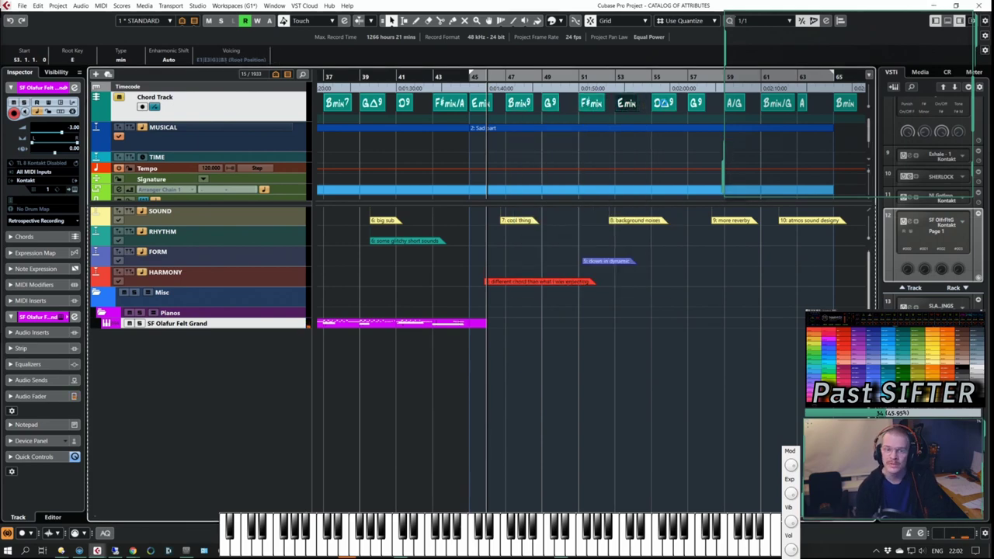
pyautogui.click(662, 104)
pyautogui.click(695, 107)
pyautogui.click(734, 106)
pyautogui.click(776, 105)
pyautogui.click(802, 105)
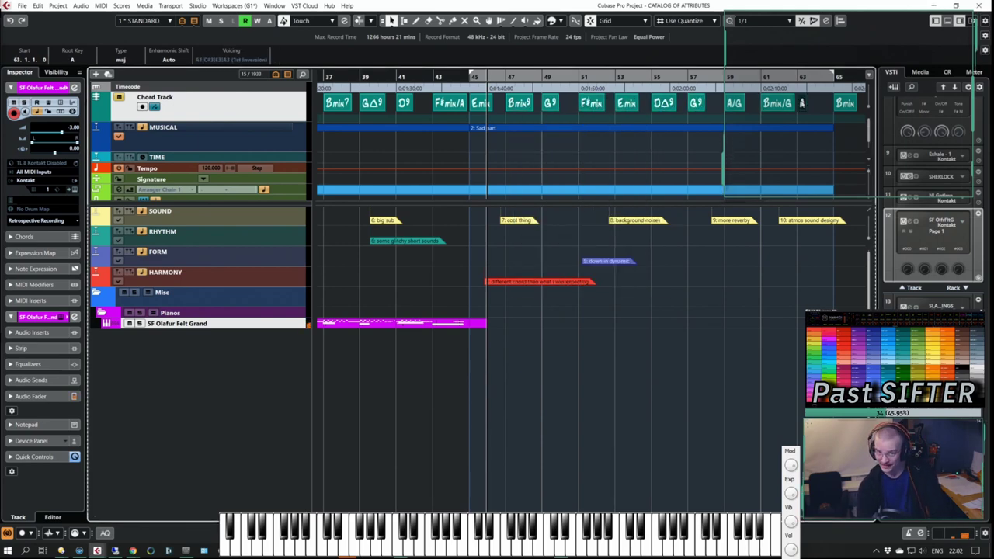
pyautogui.click(842, 105)
# Step: Play back the existing piano part through the "Happy part" up to bar 45, following the chords and markers
pyautogui.click(742, 146)
pyautogui.press('g')
pyautogui.click(409, 133)
pyautogui.press('g')
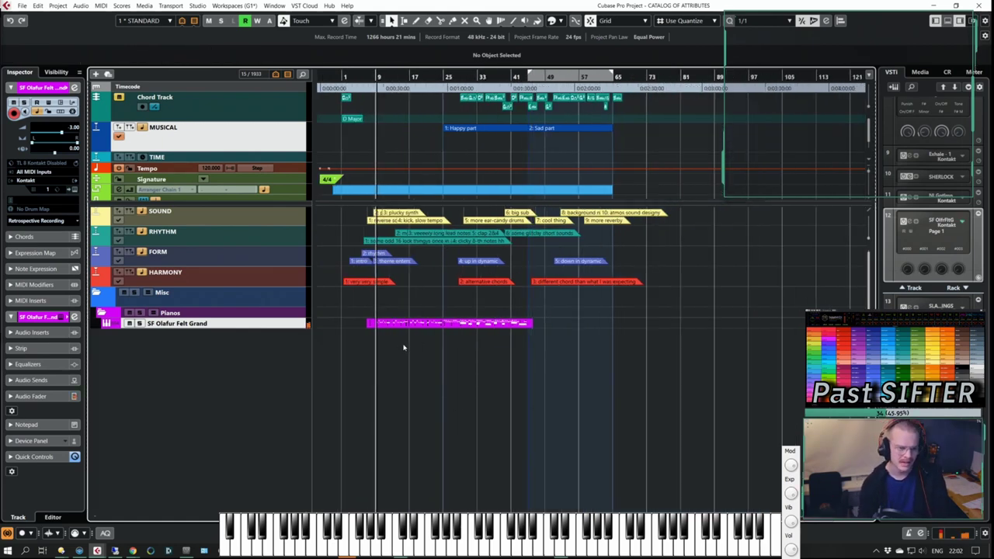
pyautogui.press('h')
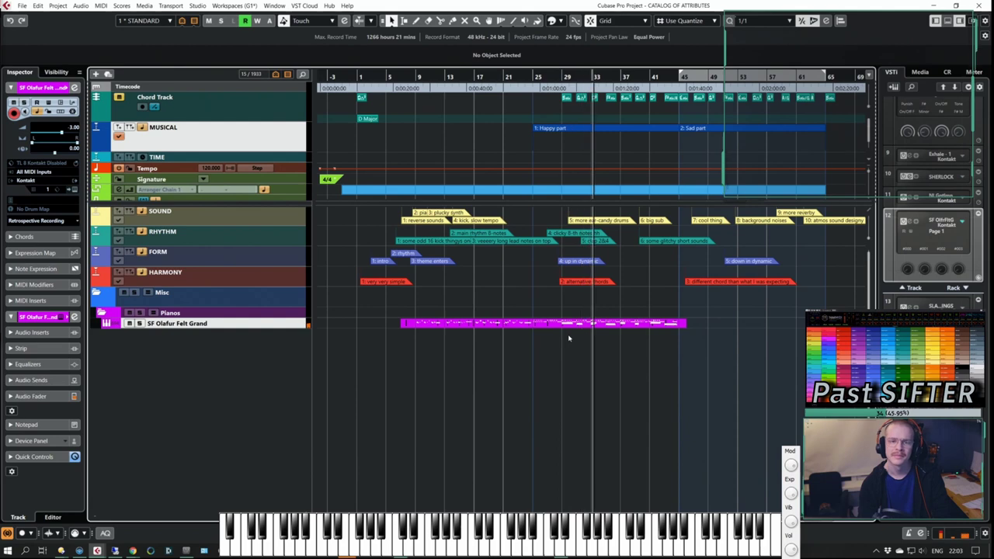
pyautogui.press('h')
pyautogui.press('h')
pyautogui.press('h')
pyautogui.press('h')
pyautogui.press('g')
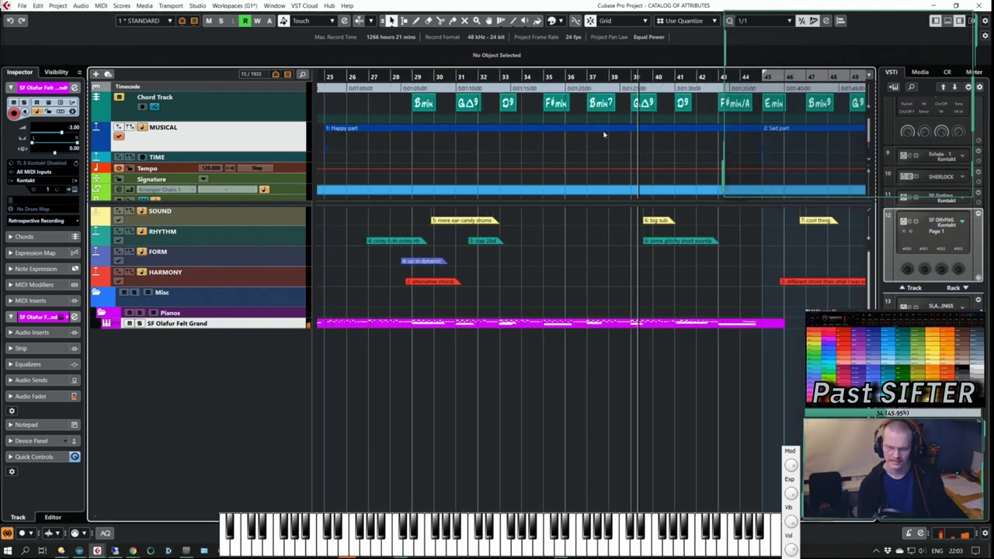
pyautogui.hscroll(2, 761, 246)
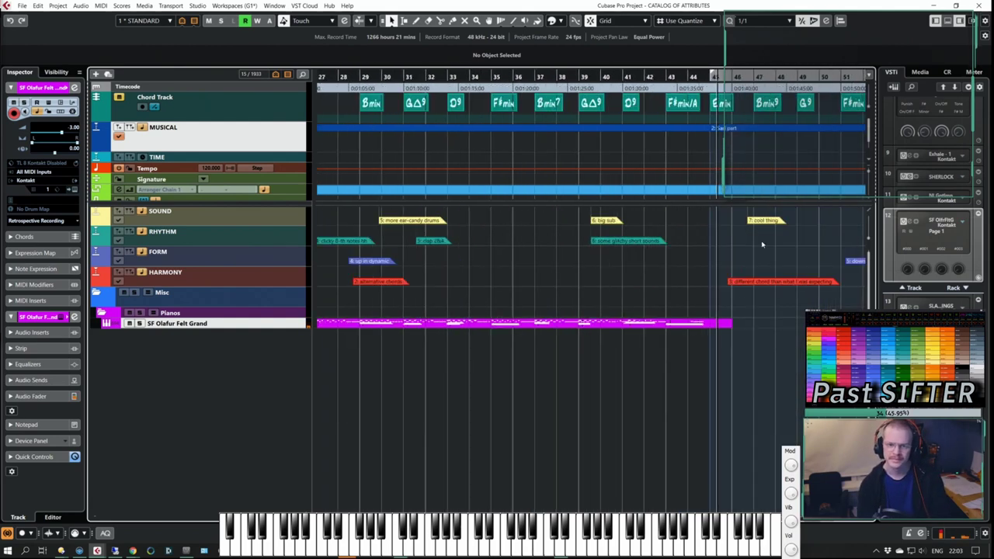
# Step: Record the "Sad part" on the SF Olafur Felt Grand track up to bar 62 and review its notes in the Key Editor
pyautogui.press('space')
pyautogui.click(685, 274)
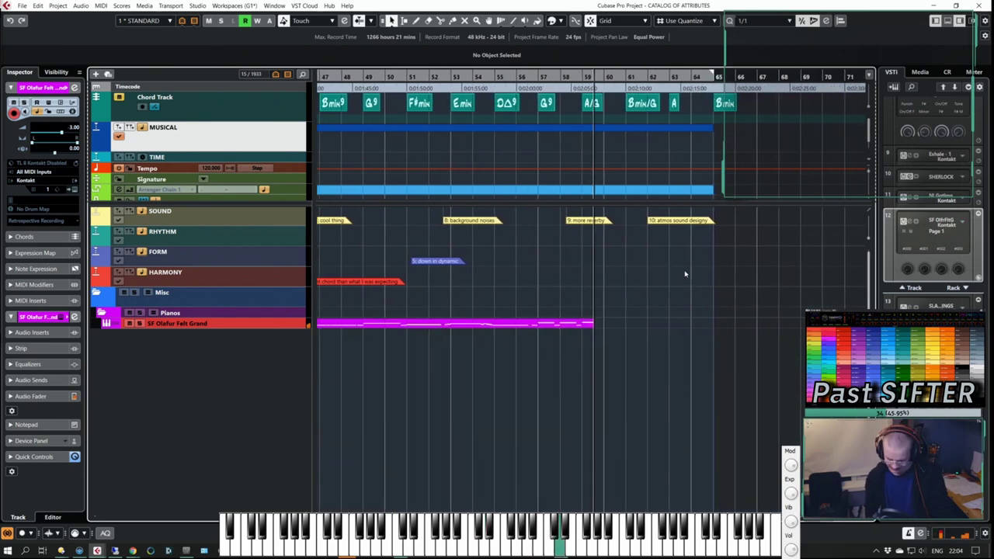
pyautogui.press('space')
pyautogui.doubleClick(670, 325)
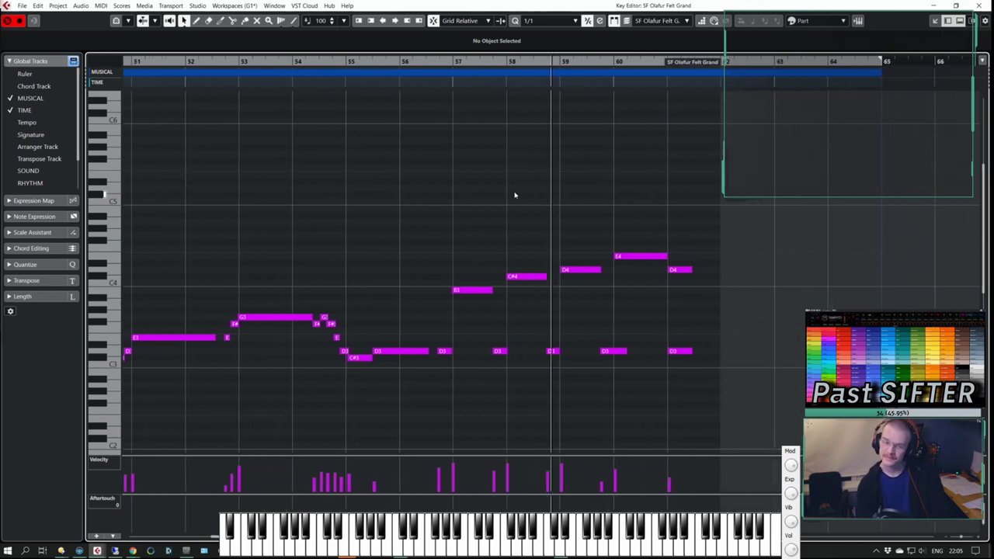
pyautogui.press('space')
pyautogui.click(978, 6)
# Step: Move the last four chords A/G, Bmin/G, A and Bmin to bars 58, 59, 60 and 61
pyautogui.click(737, 101)
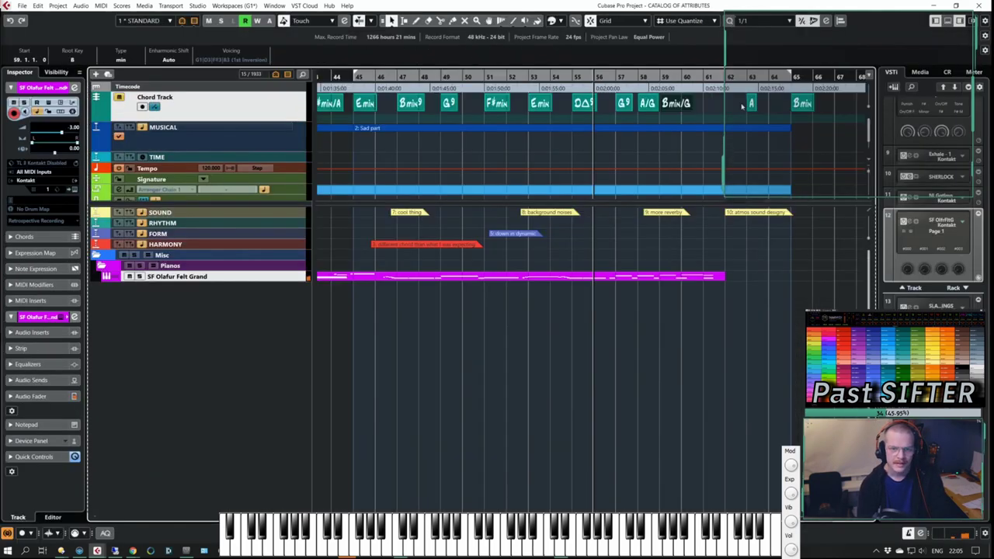
pyautogui.click(613, 336)
pyautogui.press('h')
pyautogui.press('h')
pyautogui.press('g')
pyautogui.press('g')
pyautogui.press('g')
pyautogui.press('g')
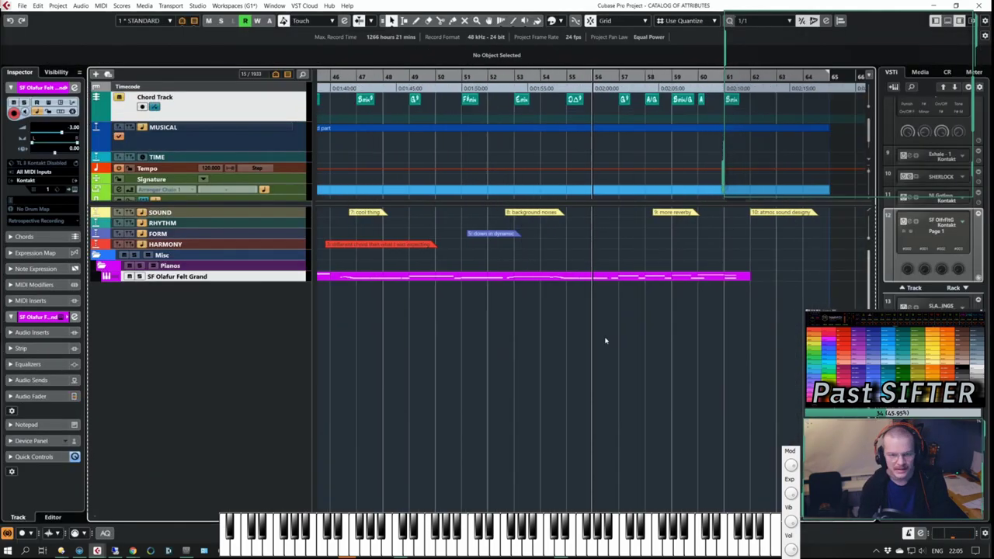
# Step: Examine the harmony and rhythm markers and the opening chord at bar 1
pyautogui.hscroll(-3, 653, 407)
pyautogui.click(669, 244)
pyautogui.hscroll(-10, 668, 350)
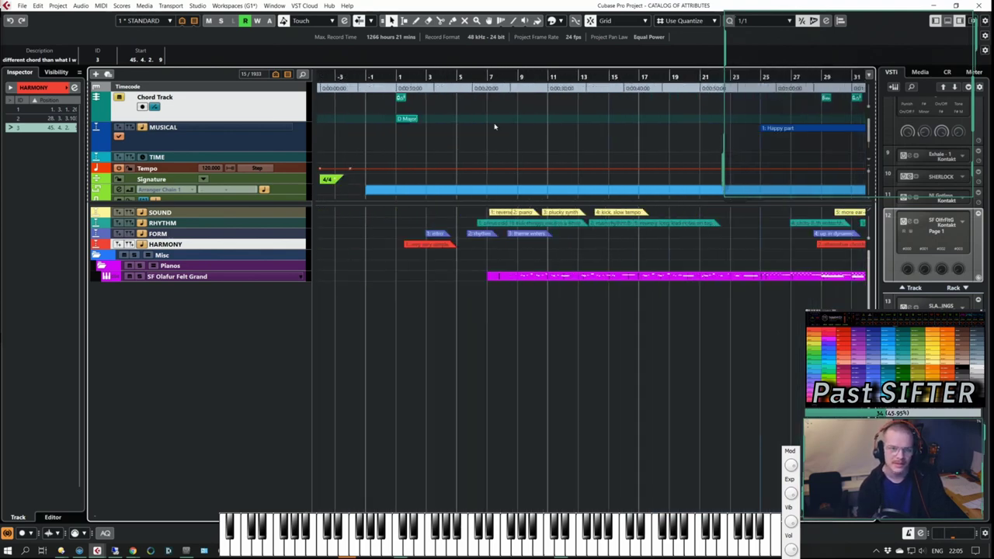
pyautogui.click(402, 97)
pyautogui.click(180, 278)
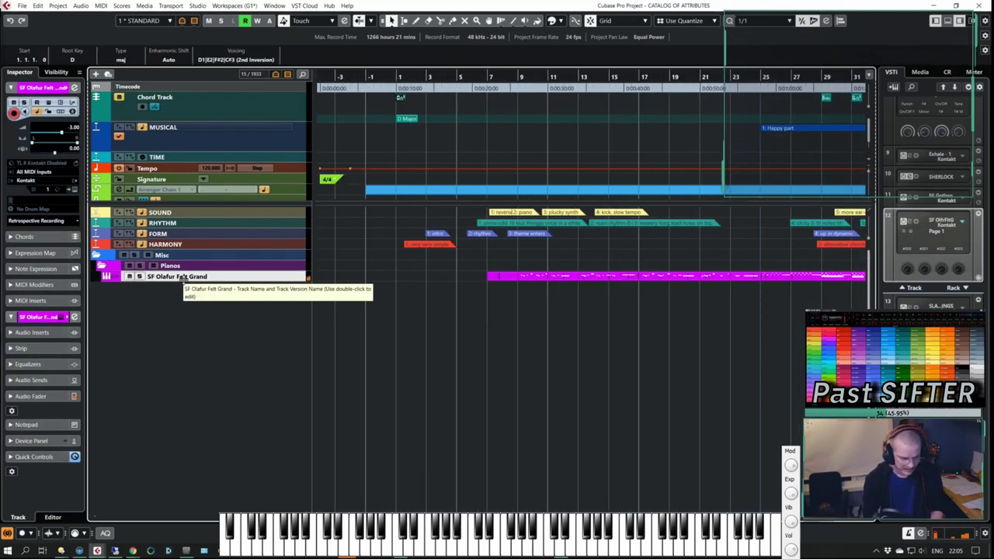
pyautogui.click(243, 225)
pyautogui.hscroll(5, 577, 337)
pyautogui.hscroll(-3, 437, 250)
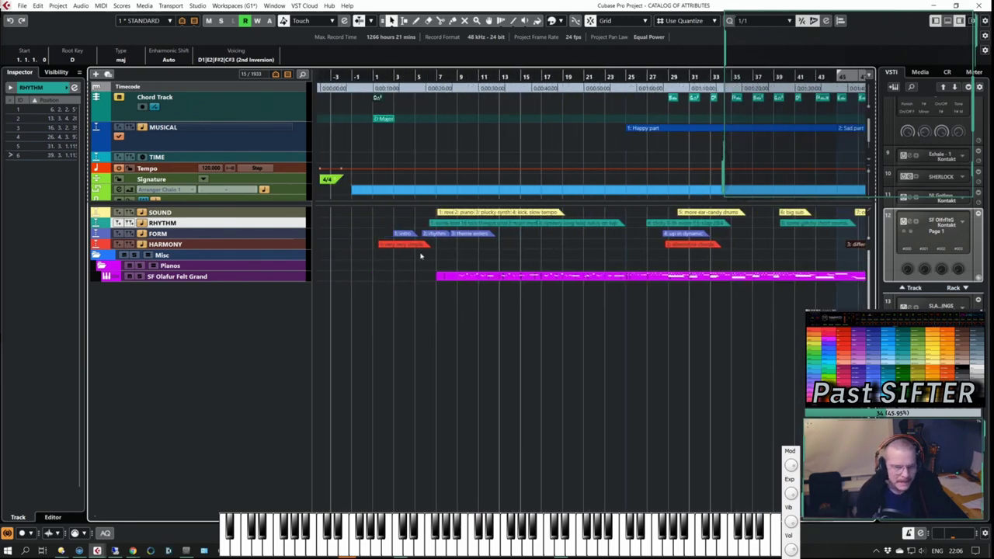
# Step: Add an instrument track with the Repro-5 synth below the HARMONY marker track
pyautogui.click(415, 244)
pyautogui.press('t')
pyautogui.click(605, 169)
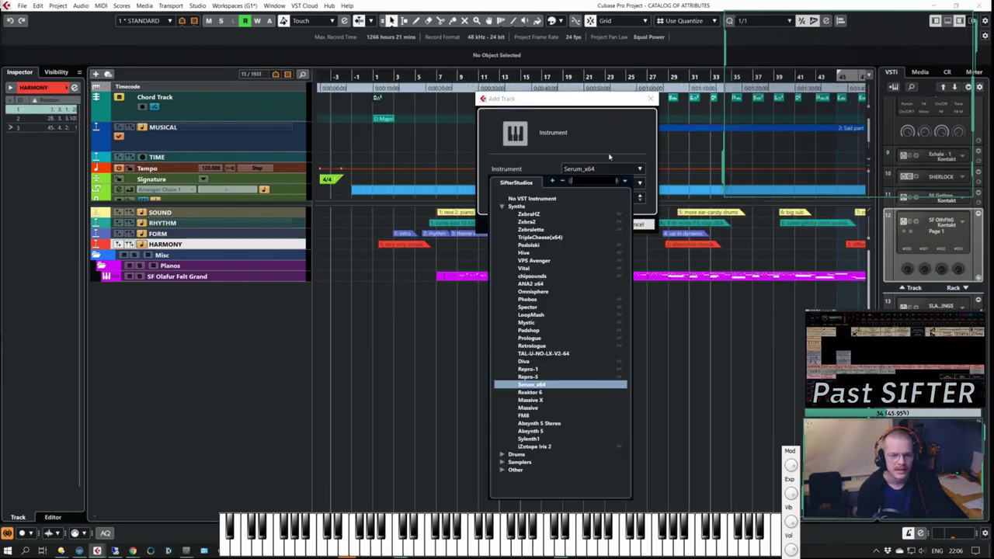
pyautogui.click(527, 377)
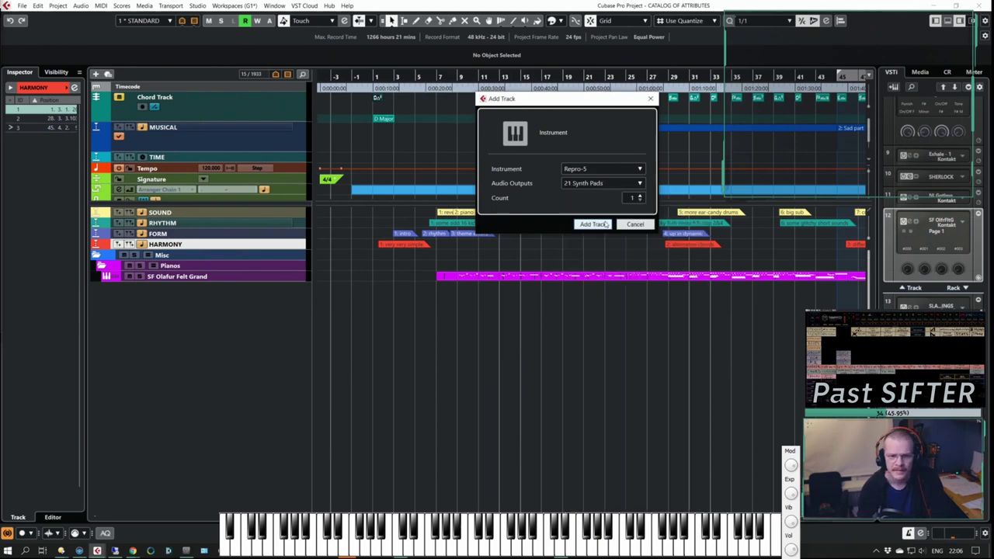
pyautogui.click(595, 224)
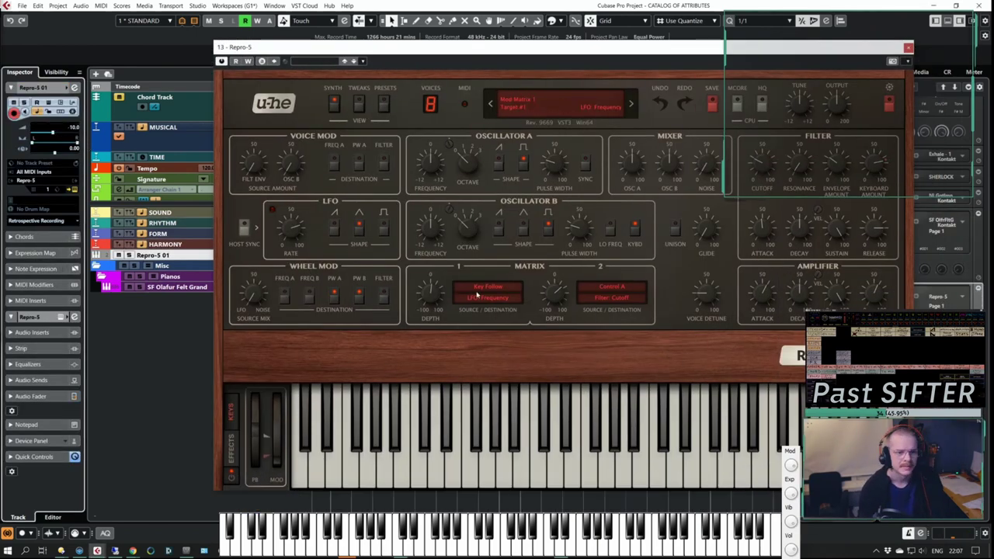
# Step: Open the 08 Pads – Synths preset folder in Repro-5 and audition HS Little Blue Planet and JH Diva Beauty Pad
pyautogui.click(483, 101)
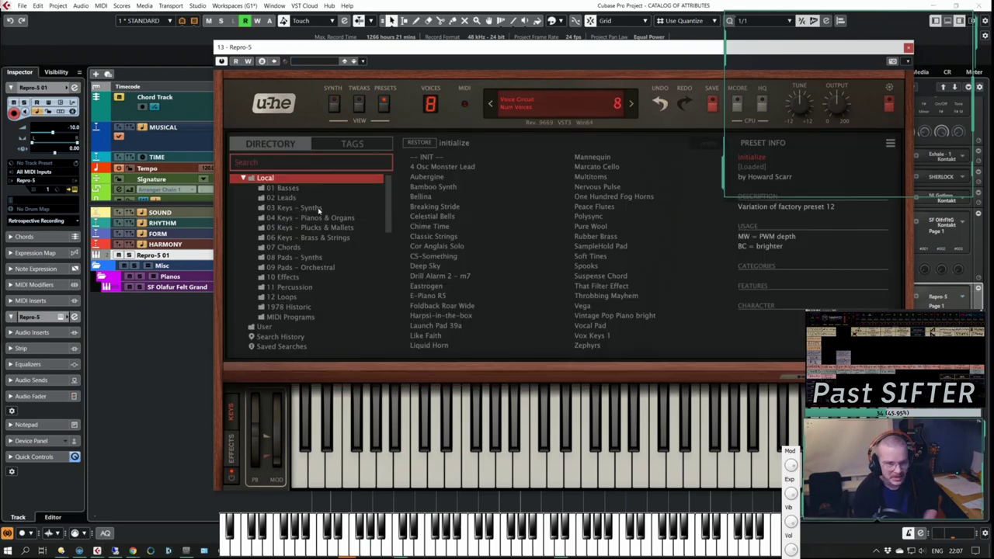
pyautogui.click(314, 260)
pyautogui.scroll(-1, 544, 240)
pyautogui.click(484, 257)
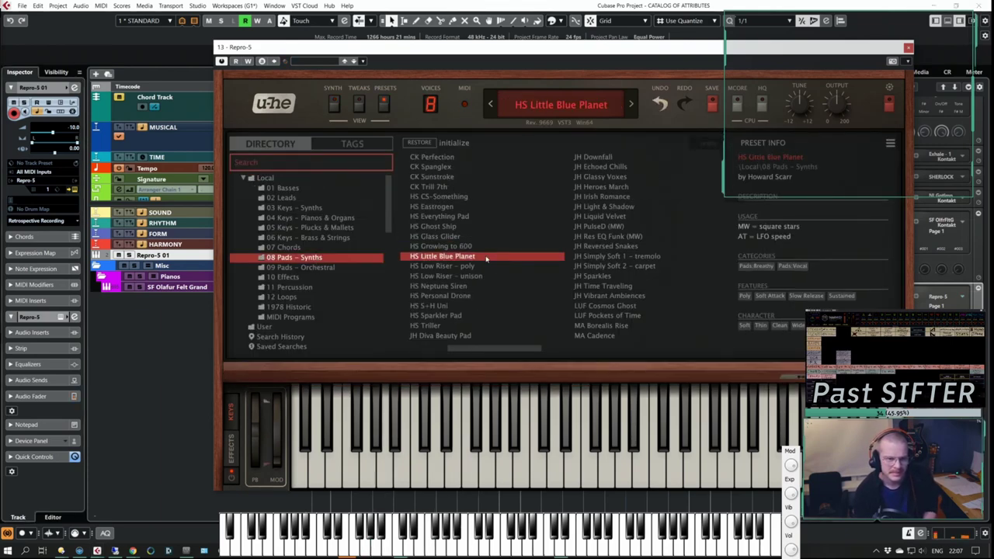
pyautogui.click(447, 335)
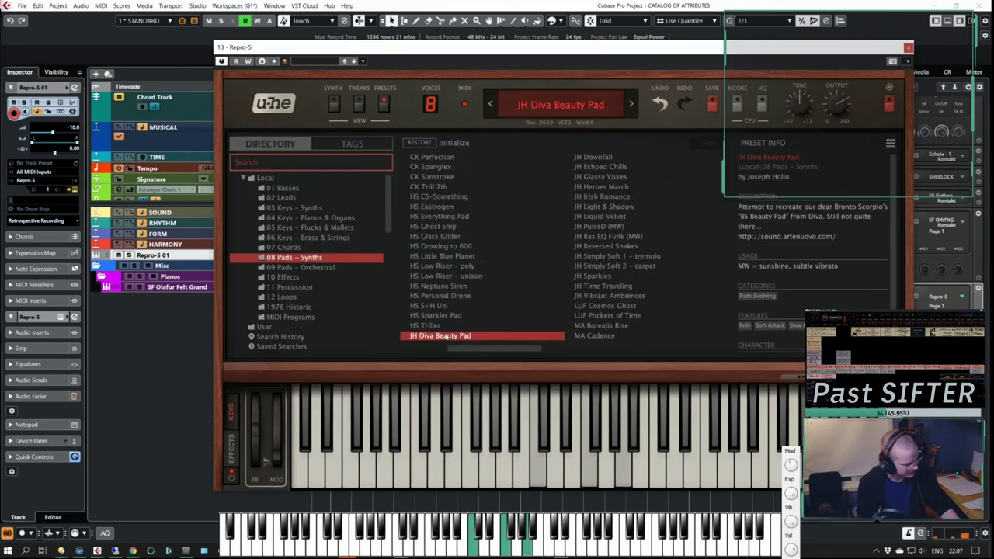
# Step: Audition the pad presets JH Downfall, JH Sparkles, JH Time Traveling, JH Vibrant Ambiences and LUF Cosmos Ghost
pyautogui.click(593, 156)
pyautogui.click(592, 275)
pyautogui.click(614, 288)
pyautogui.click(616, 296)
pyautogui.click(612, 306)
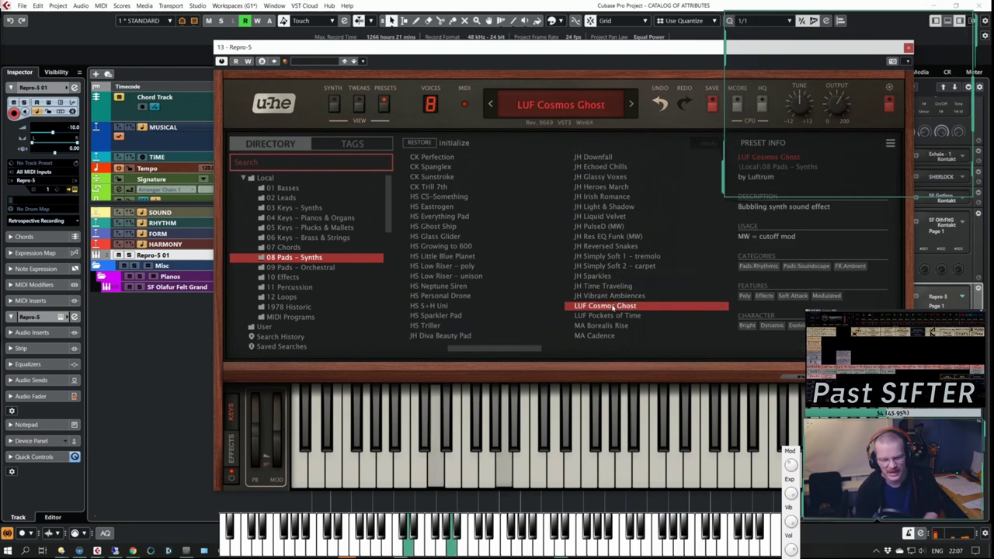
# Step: Audition HS Personal Drone and PH Budapest 4AM, and load the PH Buttersmooth Pad preset
pyautogui.click(451, 297)
pyautogui.scroll(-1, 606, 337)
pyautogui.click(616, 275)
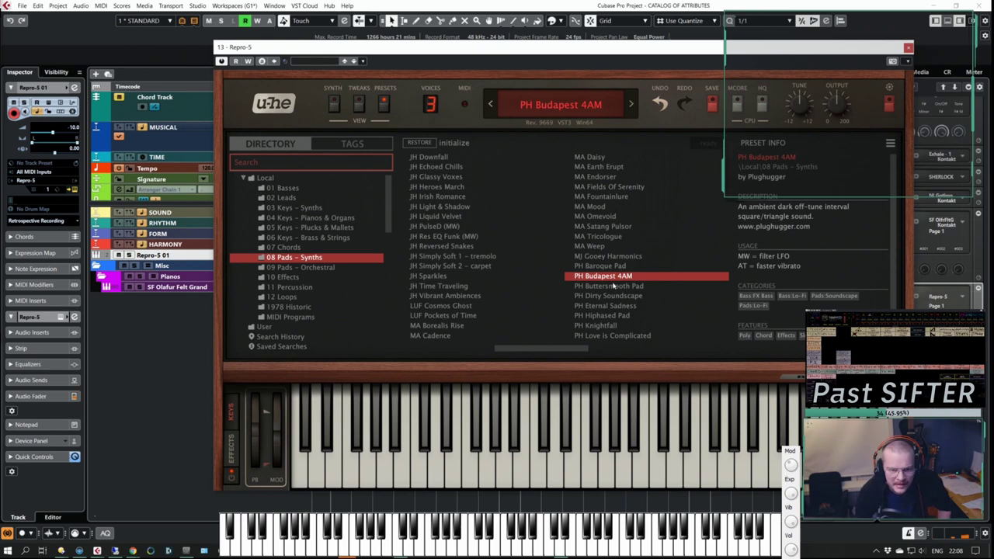
pyautogui.click(614, 286)
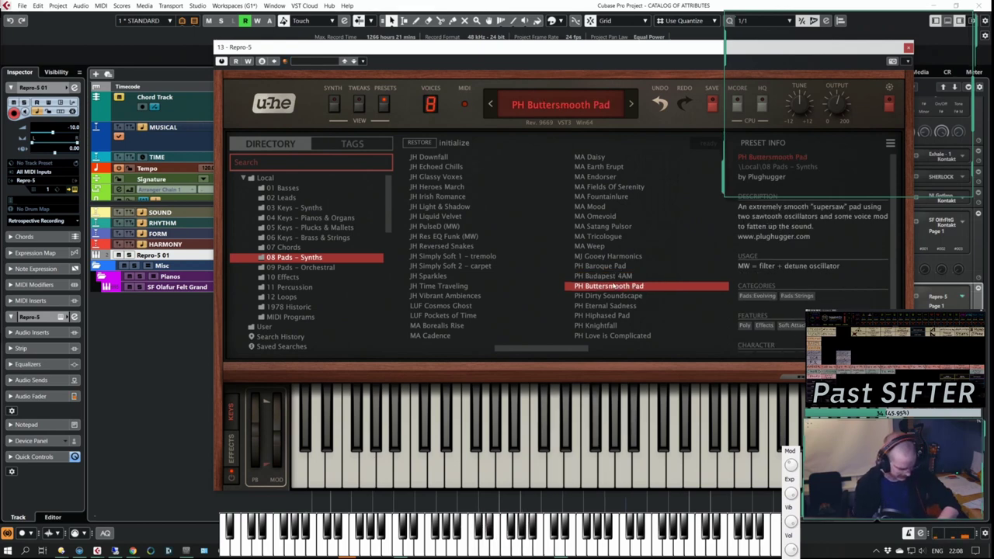
# Step: Adjust the preset's filter envelope, enable oscillator A's pulse wave and show the effects section
pyautogui.click(334, 103)
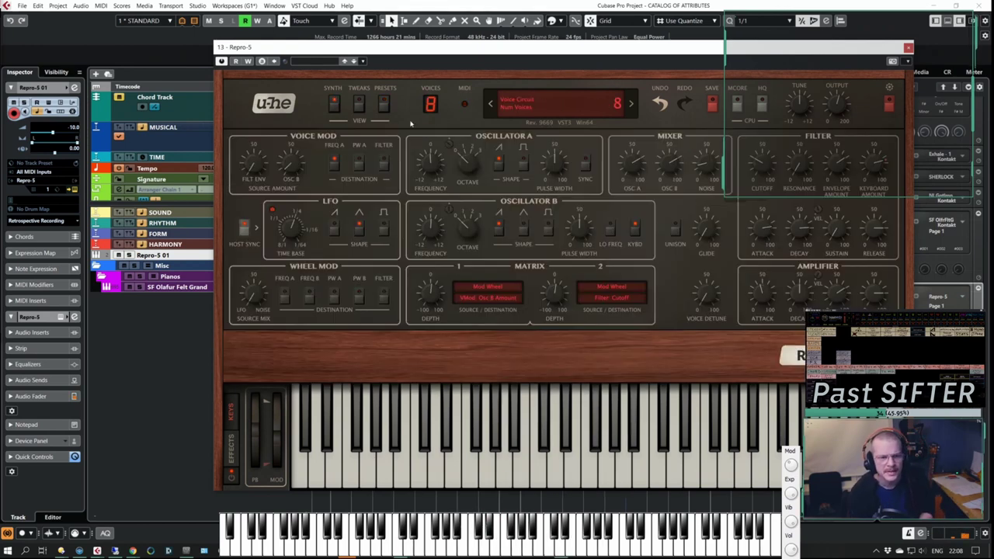
pyautogui.moveTo(781, 226)
pyautogui.mouseDown()
pyautogui.moveTo(756, 232)
pyautogui.moveTo(769, 231)
pyautogui.mouseUp()
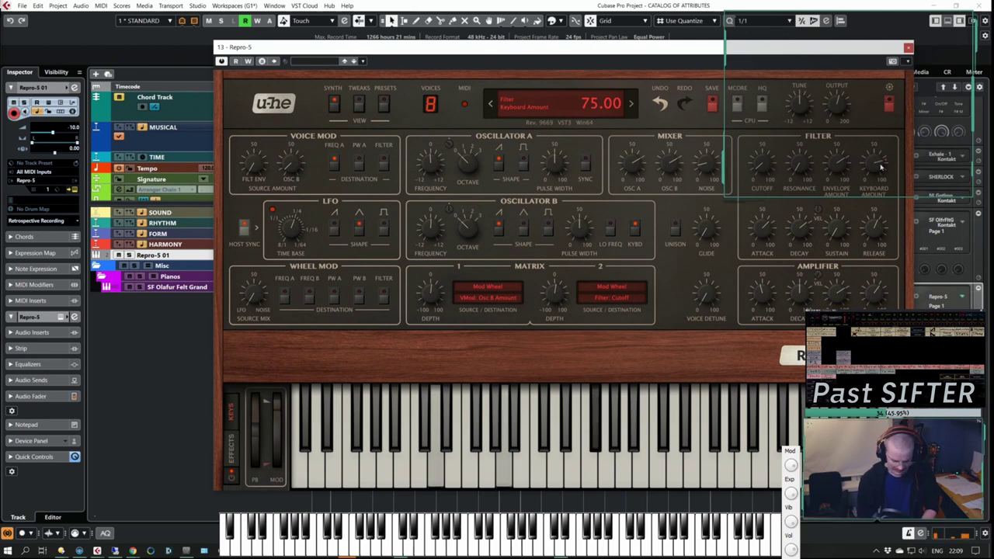
pyautogui.click(522, 163)
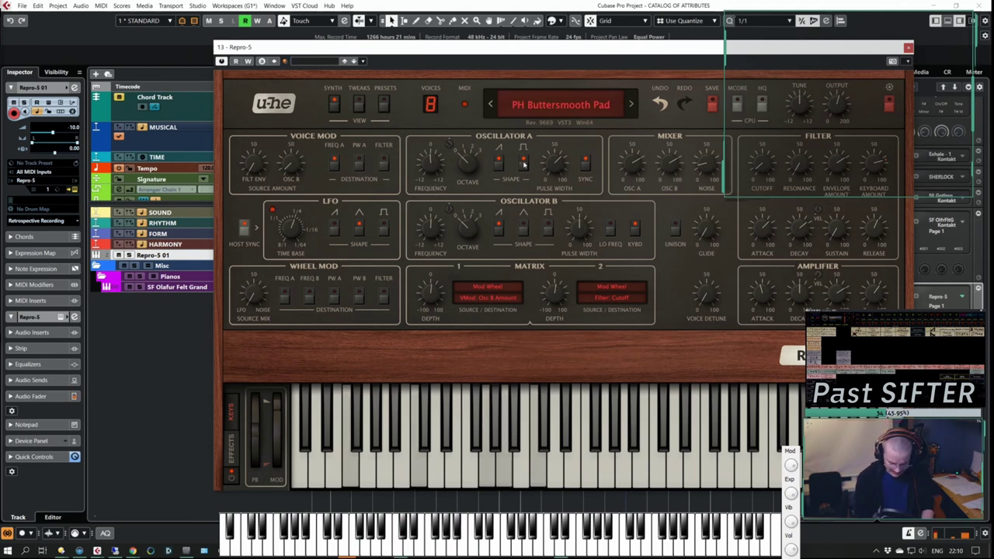
pyautogui.click(231, 449)
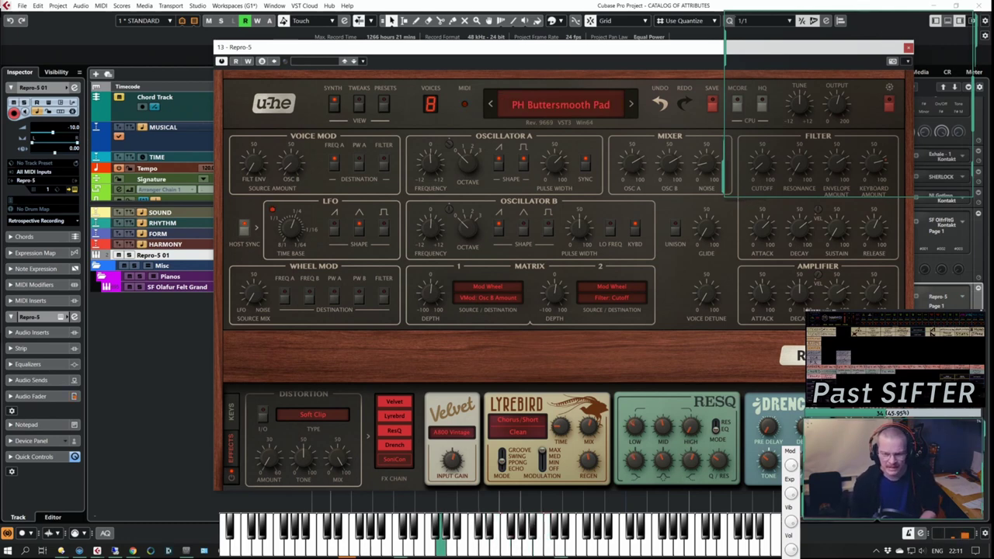
# Step: Close the synth and rename its track "Nice Brassy Pad"
pyautogui.click(909, 48)
pyautogui.doubleClick(211, 254)
pyautogui.write('Nice Brassy Pad')
pyautogui.press('Return')
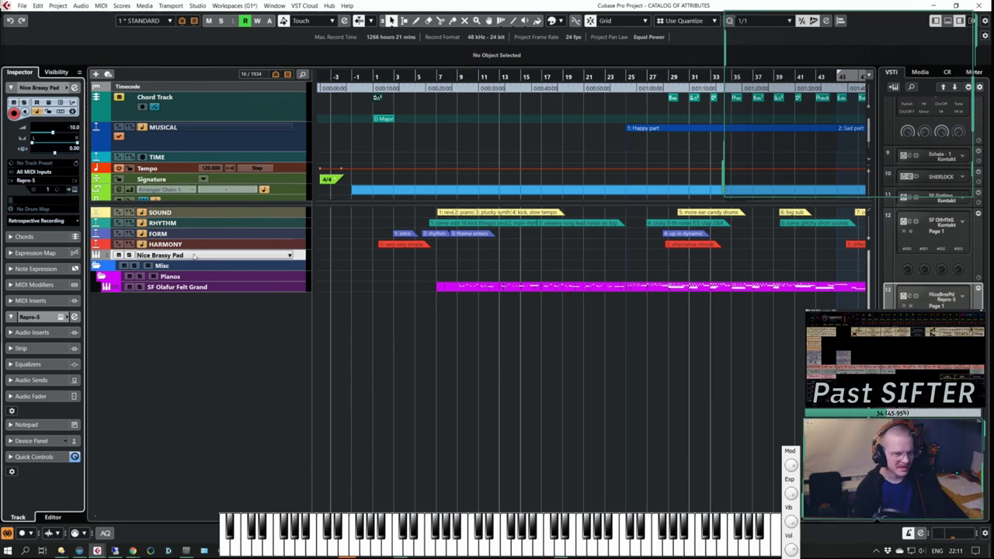
# Step: Reopen the pad's synth and adjust its filter envelope and oscillator A octave, trying octave 3
pyautogui.click(192, 257)
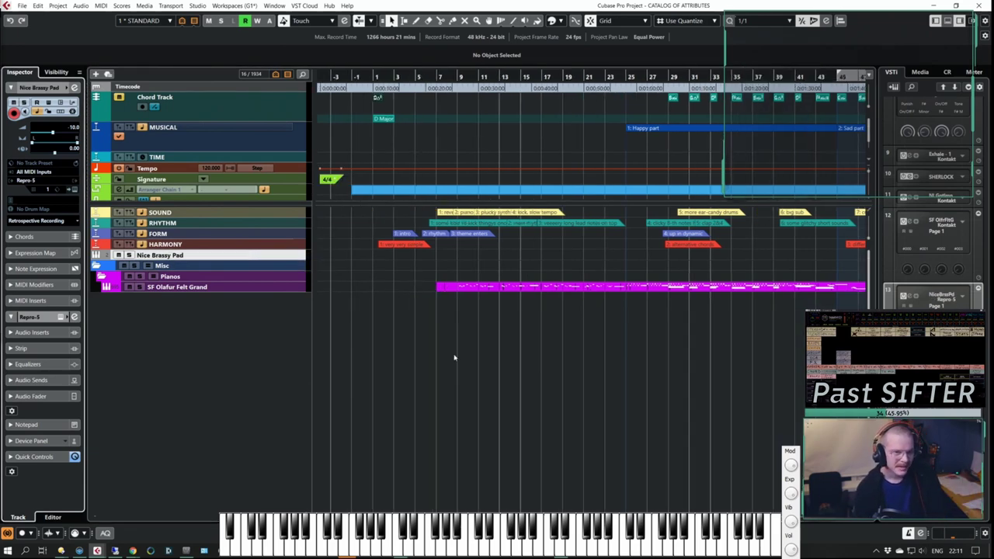
pyautogui.click(374, 351)
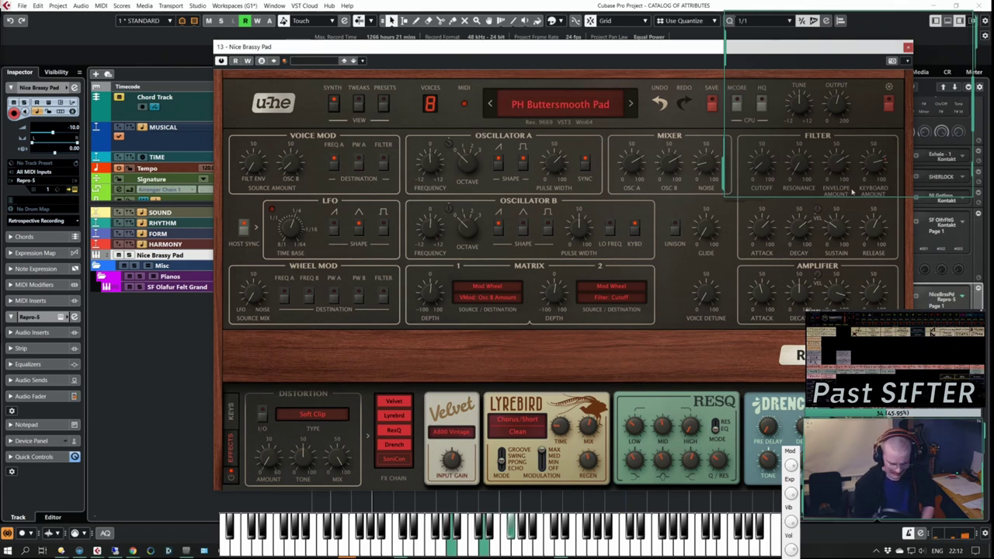
pyautogui.moveTo(839, 226); pyautogui.dragTo(804, 217)
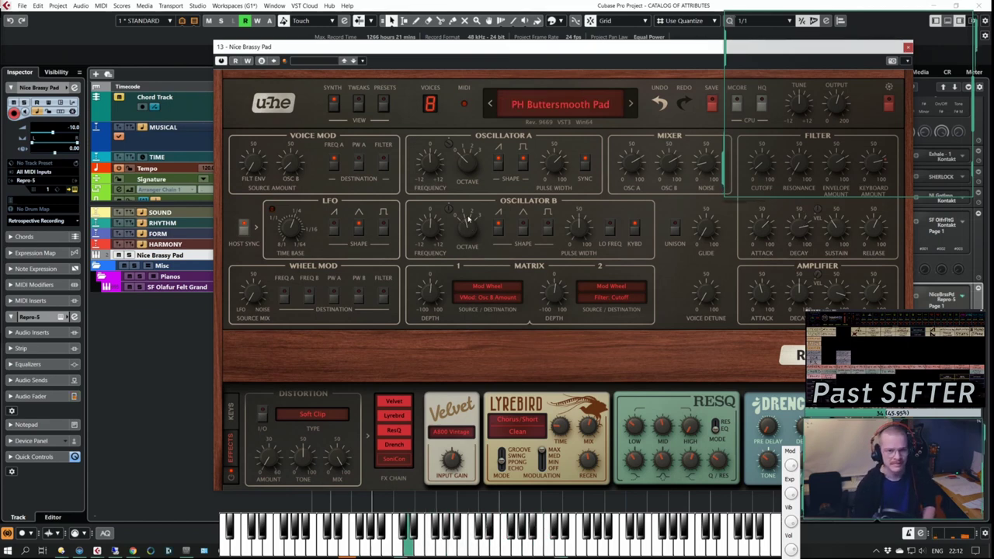
pyautogui.moveTo(467, 163)
pyautogui.moveTo(467, 163); pyautogui.dragTo(475, 129)
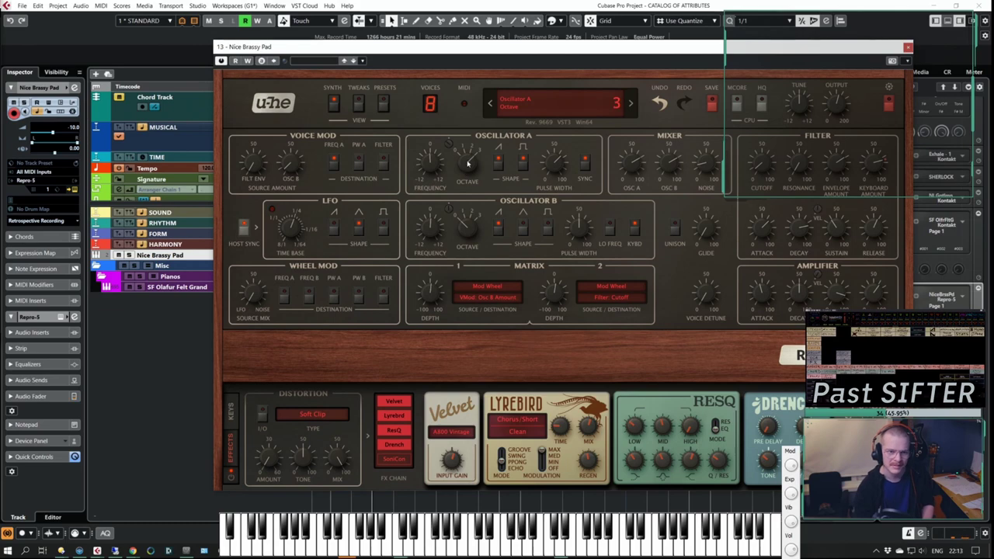
pyautogui.moveTo(469, 161); pyautogui.dragTo(474, 212)
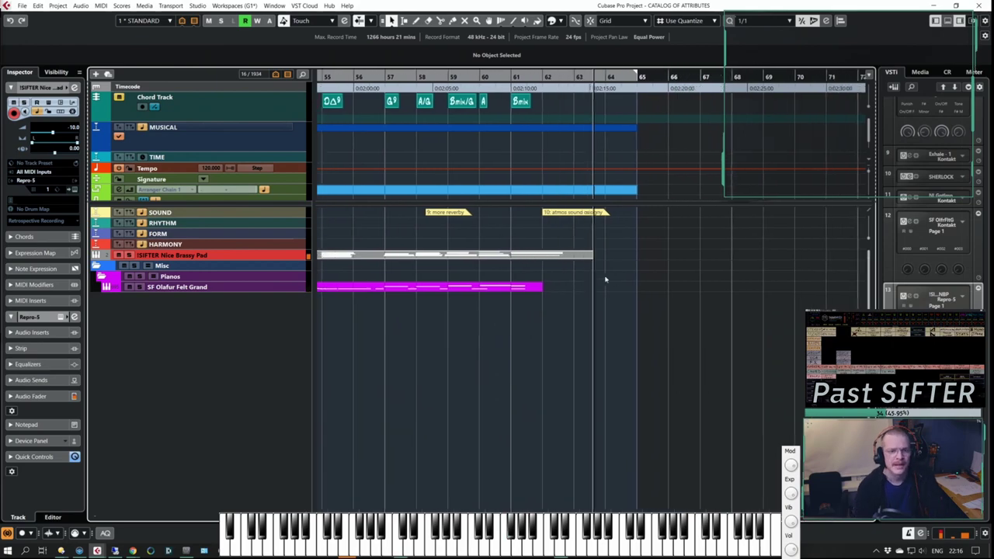
# Step: Open the brassy pad part's notes and adjust its sustain pedal data near the end of the part
pyautogui.doubleClick(673, 257)
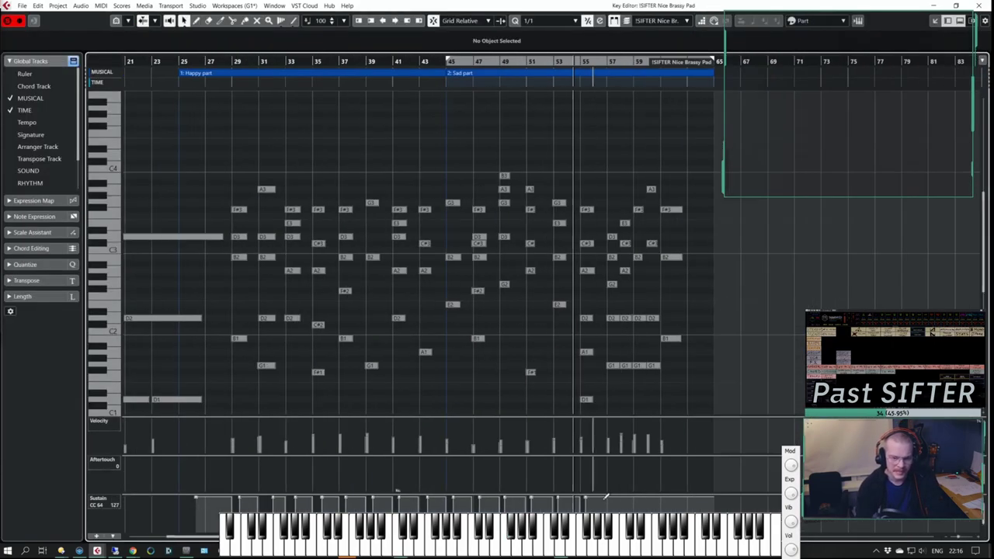
pyautogui.moveTo(603, 499); pyautogui.dragTo(604, 533)
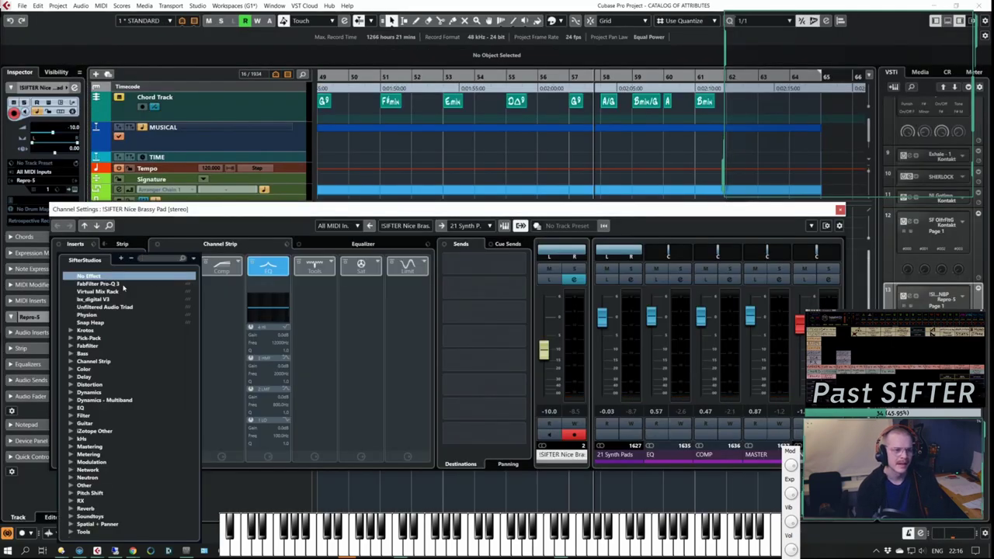
# Step: Insert FabFilter Pro-Q 3 on the brassy pad channel and try an EQ dip at about 220 Hz
pyautogui.click(123, 285)
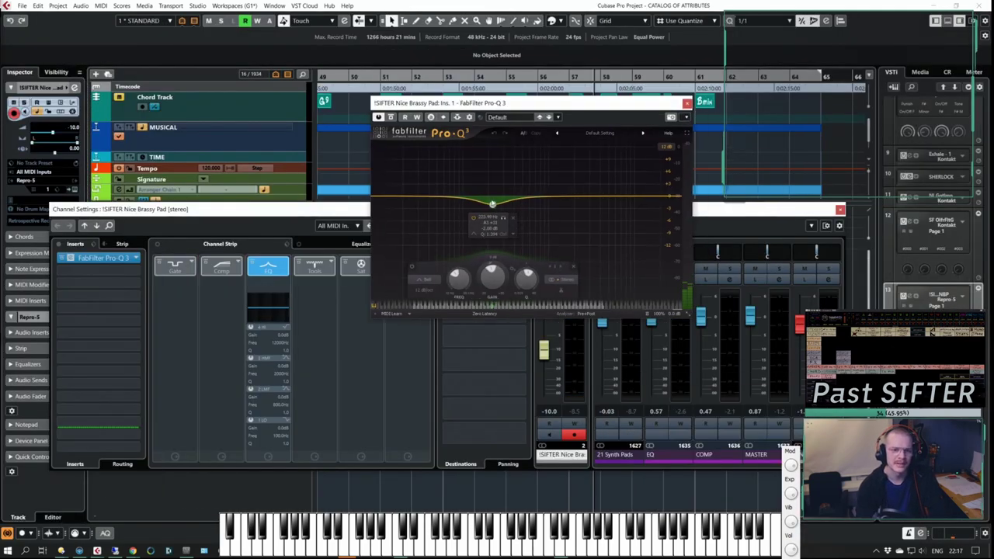
pyautogui.moveTo(492, 203); pyautogui.dragTo(502, 205)
pyautogui.click(512, 219)
pyautogui.keyDown('ctrl'); pyautogui.click(502, 277); pyautogui.keyUp('ctrl')
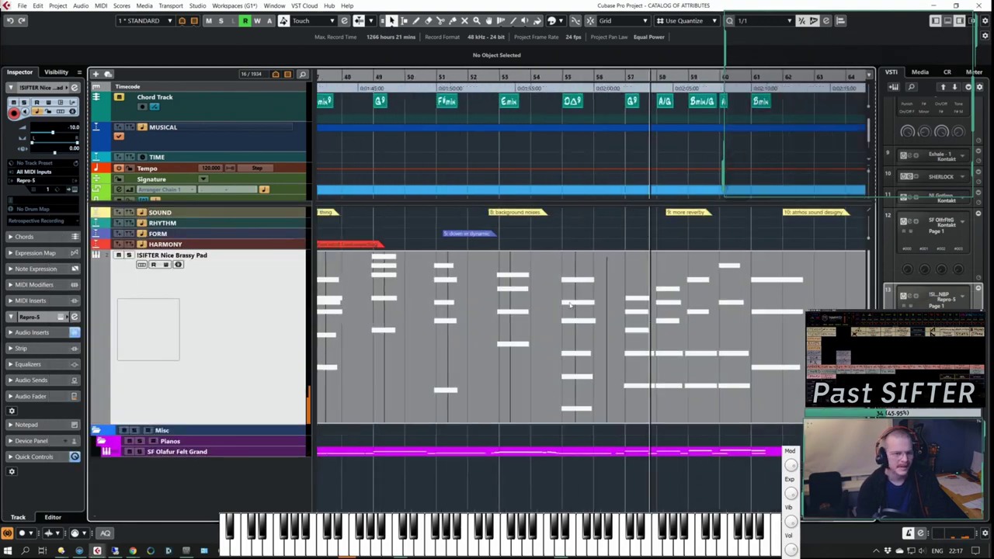
pyautogui.press('z')
pyautogui.hscroll(-5, 453, 362)
pyautogui.scroll(-5, 465, 366)
pyautogui.hscroll(-4, 466, 366)
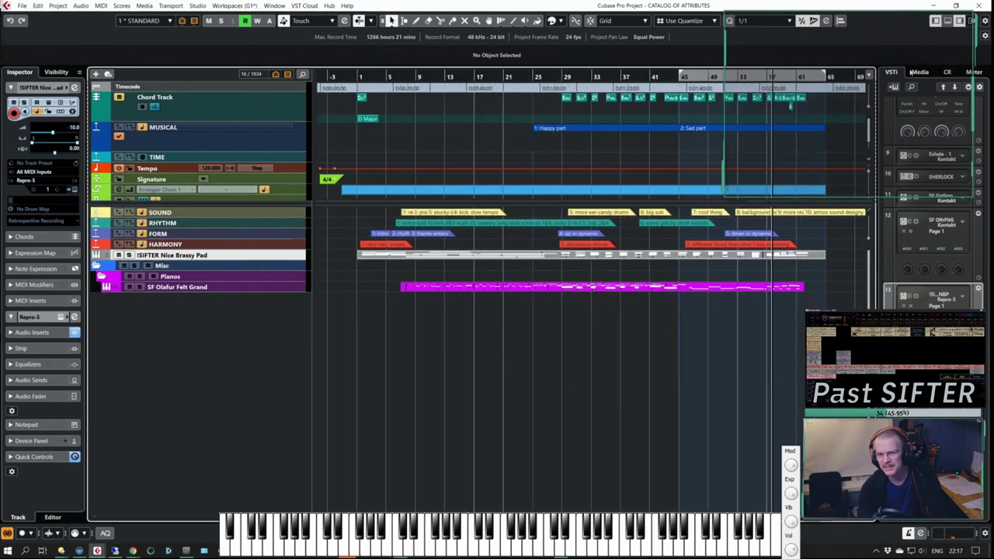
# Step: Open the MediaBay, search all media types for "atmos" and audition results such as VFX1 Atmos 66
pyautogui.moveTo(420, 0); pyautogui.dragTo(402, 115)
pyautogui.doubleClick(402, 115)
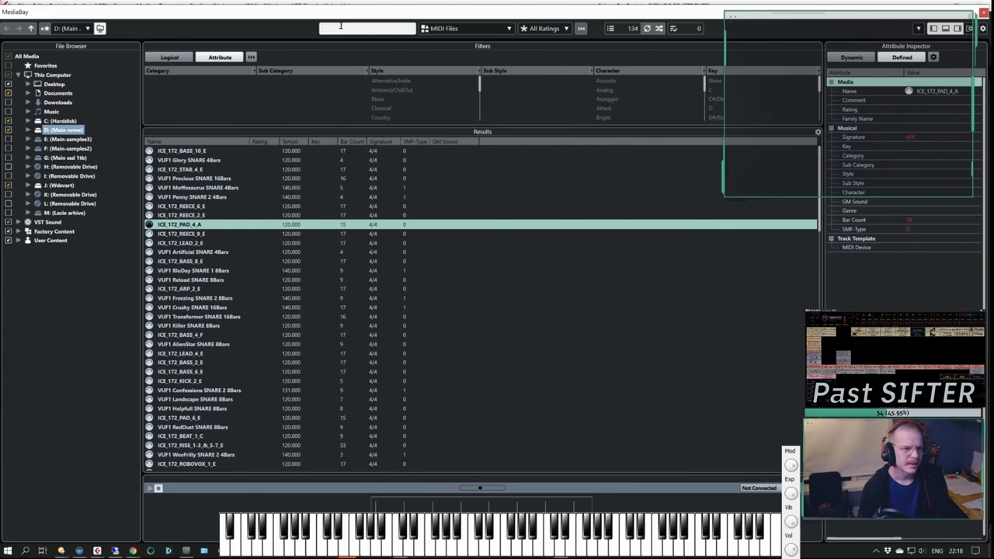
pyautogui.click(341, 25)
pyautogui.write('atmos')
pyautogui.click(464, 28)
pyautogui.click(458, 54)
pyautogui.click(257, 260)
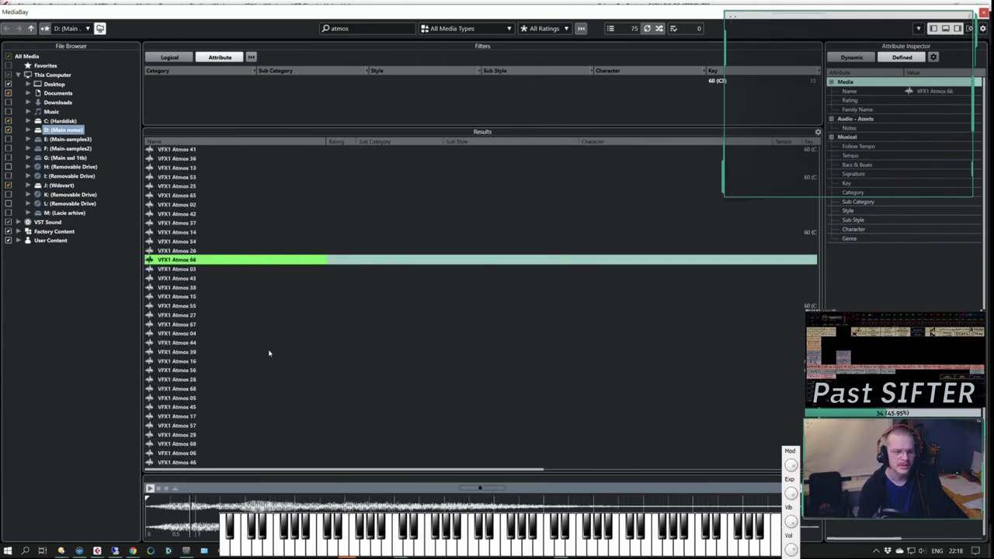
pyautogui.click(269, 354)
pyautogui.scroll(-10, 319, 183)
# Step: Search the media library for "crowd" and audition several of the samples
pyautogui.click(358, 28)
pyautogui.write('crowd')
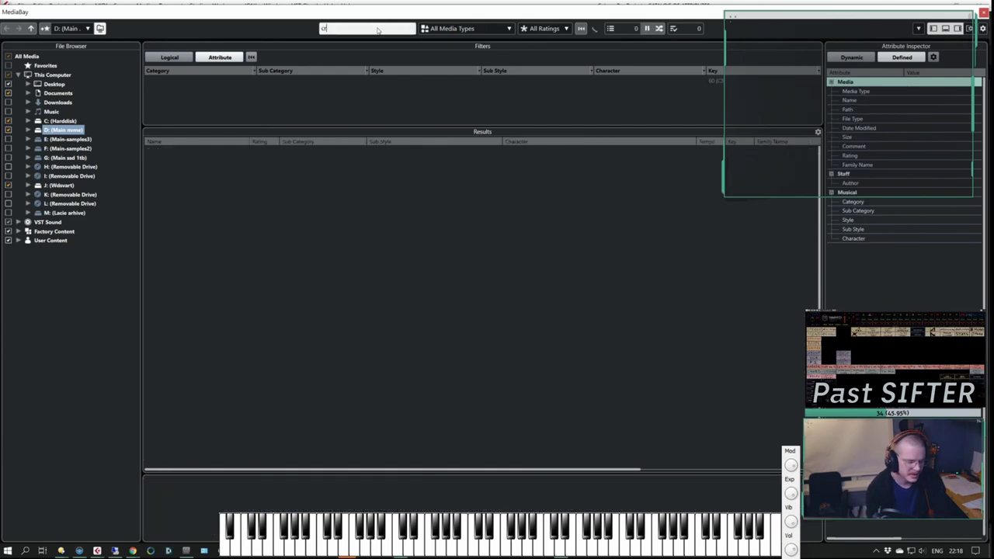
pyautogui.click(245, 298)
pyautogui.click(237, 391)
pyautogui.click(203, 198)
pyautogui.click(194, 225)
# Step: Widen the crowd search to All Media and audition more recordings, including the small outdoor crowd laughter
pyautogui.click(27, 56)
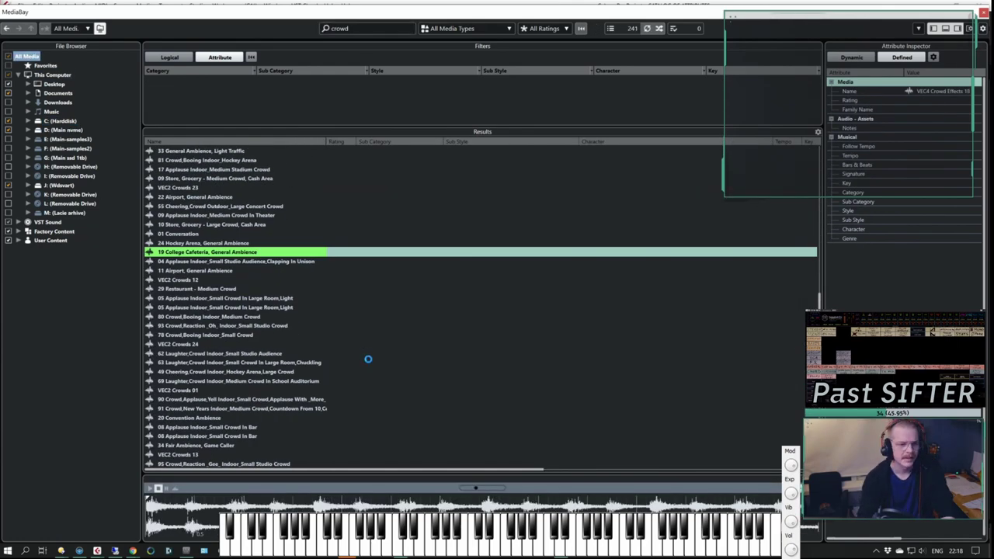
pyautogui.click(261, 338)
pyautogui.scroll(-2, 256, 353)
pyautogui.click(240, 391)
pyautogui.click(269, 411)
pyautogui.scroll(-4, 269, 411)
pyautogui.click(268, 410)
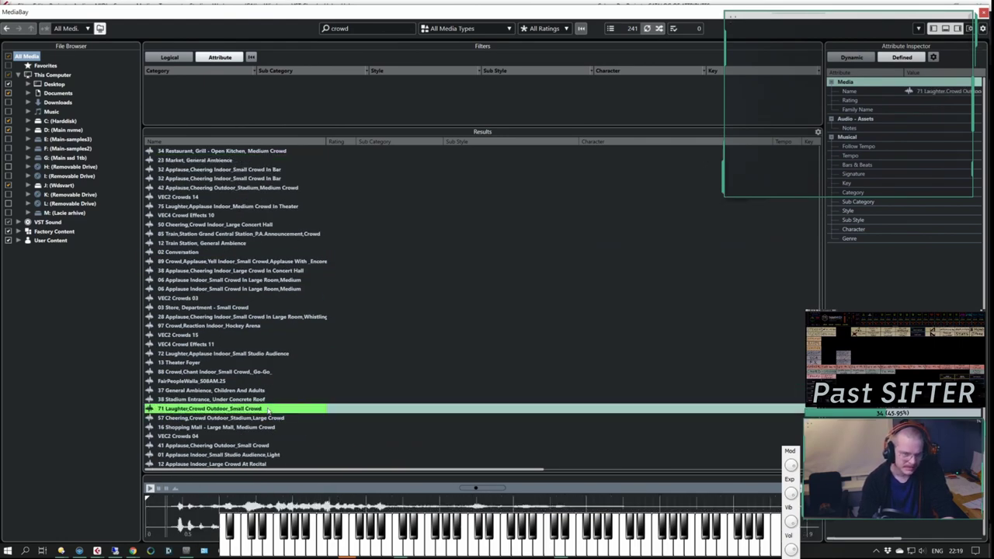
pyautogui.scroll(-7, 269, 411)
# Step: Search all media for "talking" and audition Stop Talking MW, Real Talking Chor and Talking Drum 01
pyautogui.click(368, 29)
pyautogui.write('talking')
pyautogui.click(189, 208)
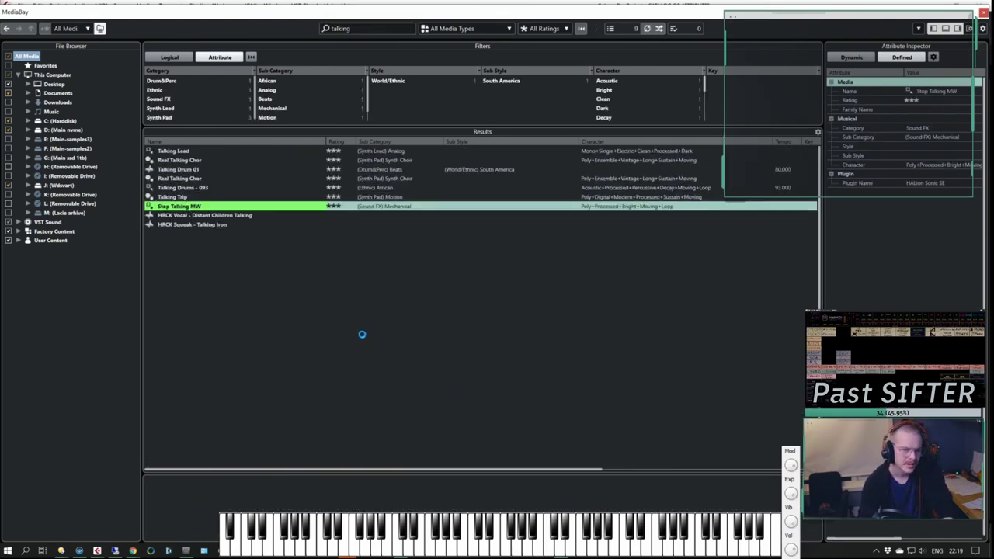
pyautogui.click(233, 179)
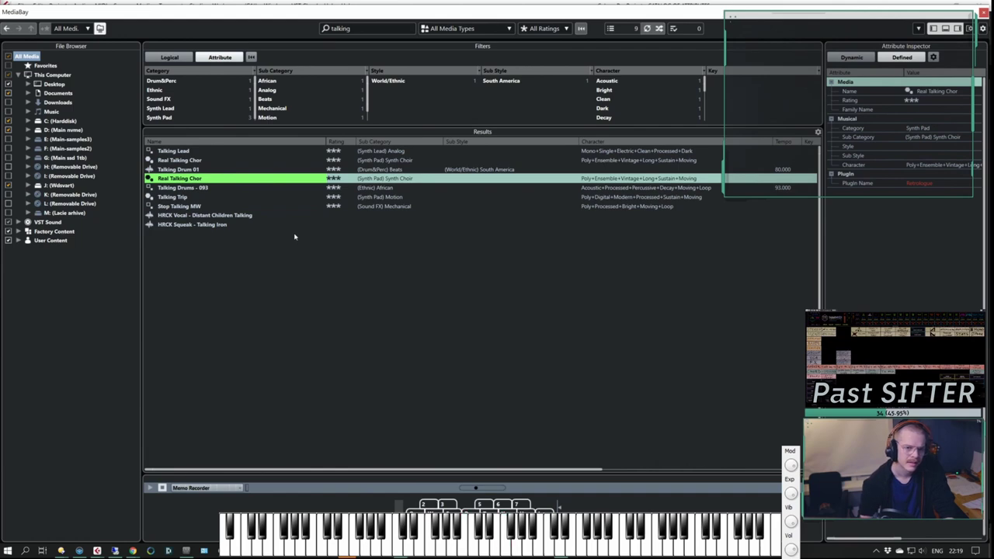
pyautogui.press('Up')
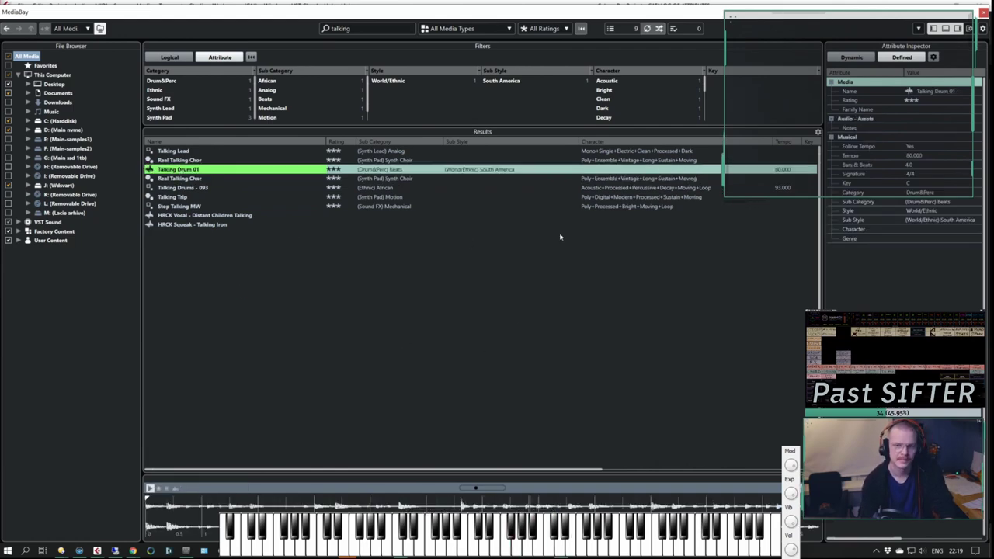
# Step: Insert the Talking Drum 01 loop into the project
pyautogui.rightClick(217, 172)
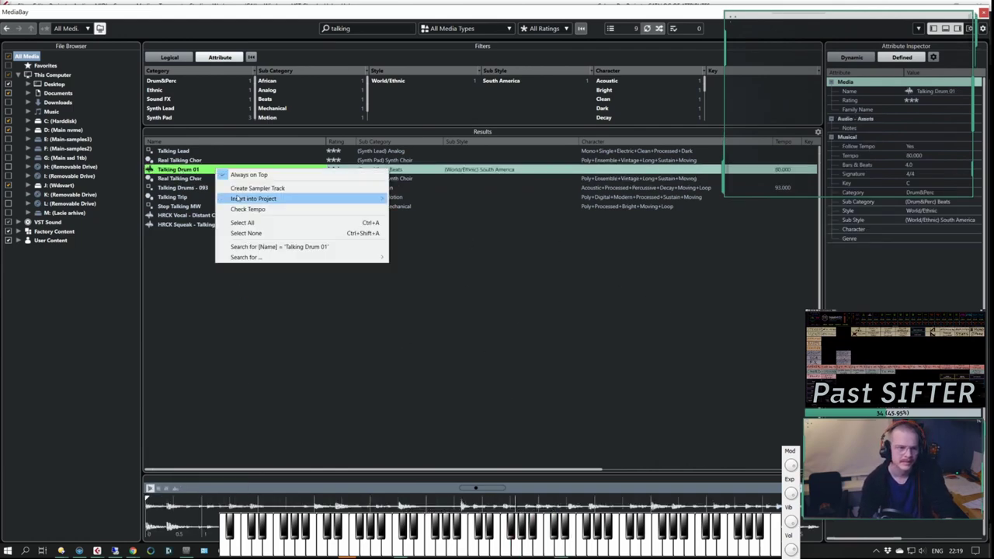
pyautogui.moveTo(311, 199)
pyautogui.click(420, 208)
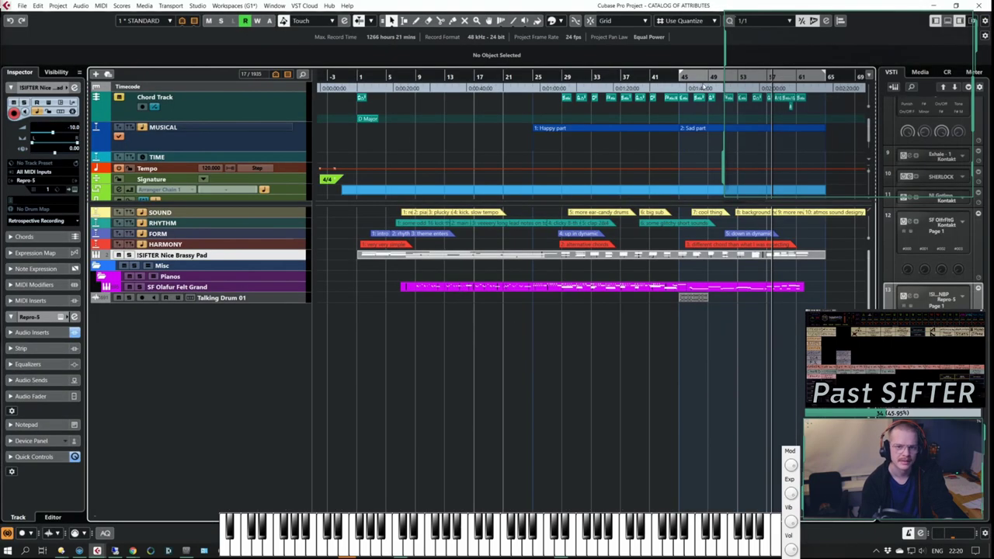
# Step: Set the left locator to bar 1 and move the Talking Drum clip to start at bar 3
pyautogui.moveTo(680, 75); pyautogui.dragTo(359, 76)
pyautogui.click(369, 78)
pyautogui.click(678, 298)
pyautogui.hotkey('ctrl', 'l')
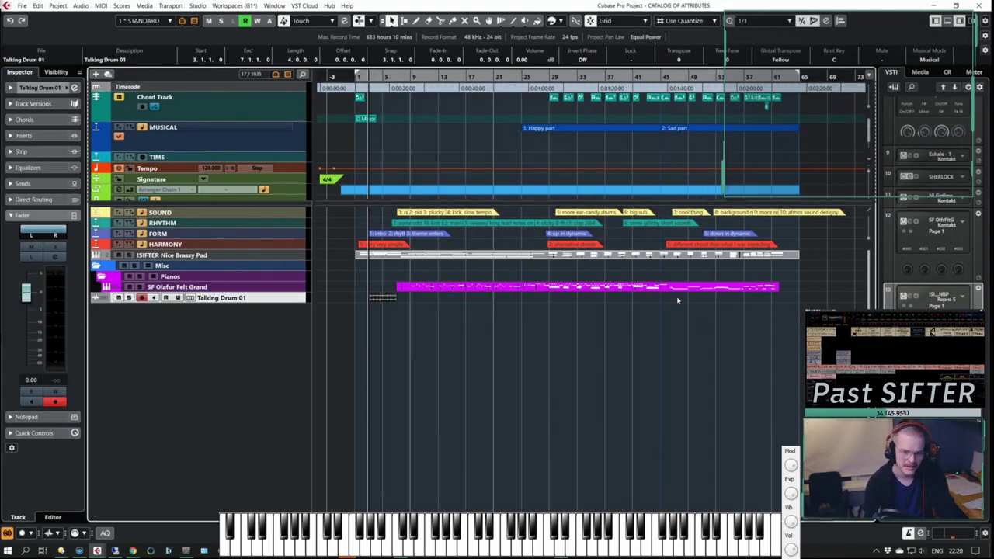
# Step: Enlarge the tracks, solo the Talking Drum 01 track and play back its clip
pyautogui.click(435, 347)
pyautogui.hotkey('shift', 'h')
pyautogui.click(371, 472)
pyautogui.press('space')
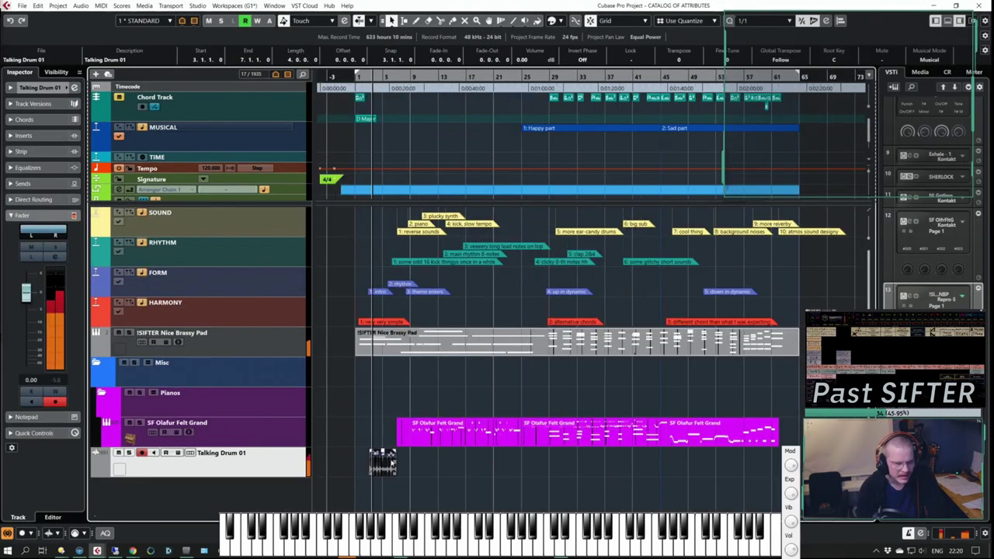
pyautogui.press('s')
pyautogui.press('h')
pyautogui.press('space')
pyautogui.press('h')
pyautogui.press('h')
pyautogui.press('space')
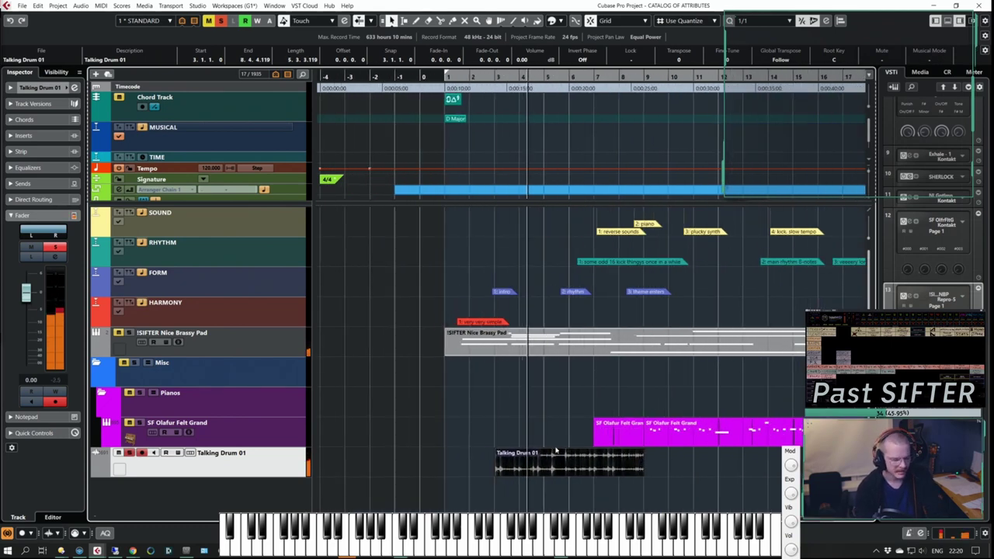
pyautogui.press('h')
pyautogui.press('h')
pyautogui.press('space')
# Step: Split the Talking Drum clip at about bar 6.4 and shorten the first piece to end at about bar 5.4
pyautogui.hscroll(2, 769, 467)
pyautogui.press('j')
pyautogui.keyDown('alt'); pyautogui.keyDown('shift'); pyautogui.click(769, 467); pyautogui.keyUp('shift'); pyautogui.keyUp('alt')
pyautogui.press('space')
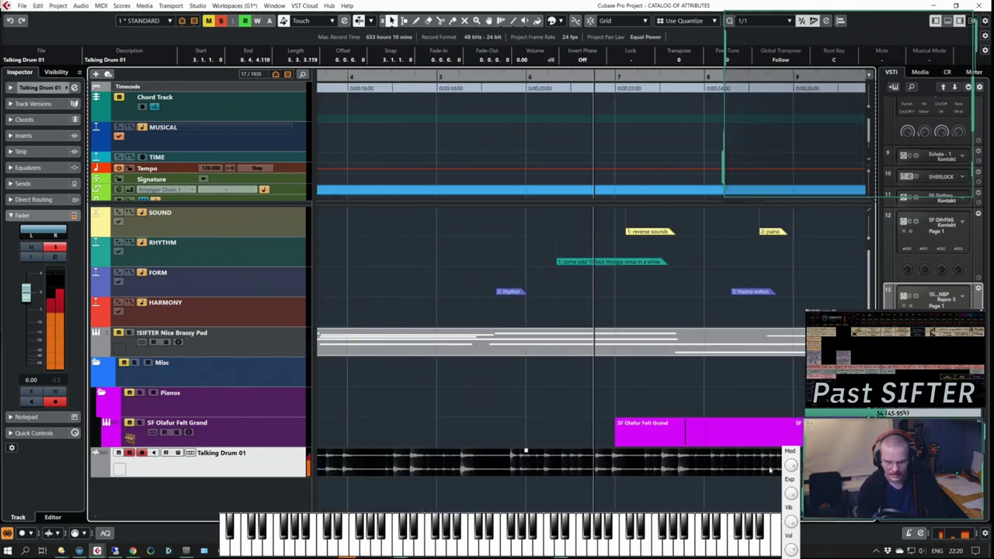
pyautogui.press('space')
pyautogui.hotkey('alt', 'x')
pyautogui.keyDown('alt'); pyautogui.click(613, 467); pyautogui.keyUp('alt')
pyautogui.moveTo(594, 472); pyautogui.dragTo(507, 472)
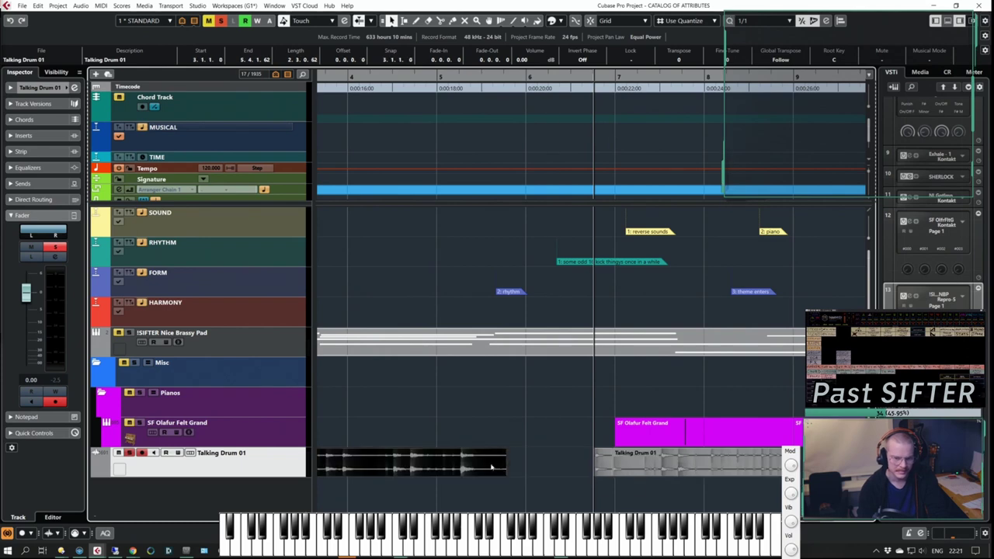
# Step: Split the first Talking Drum piece at about bar 4.2.3 and play back the section before the cut
pyautogui.keyDown('alt'); pyautogui.keyDown('shift'); pyautogui.click(383, 471); pyautogui.keyUp('shift'); pyautogui.keyUp('alt')
pyautogui.press('space')
pyautogui.press('space')
pyautogui.hotkey('alt', 'x')
pyautogui.click(504, 467)
pyautogui.keyDown('alt'); pyautogui.keyDown('shift'); pyautogui.click(469, 467); pyautogui.keyUp('shift'); pyautogui.keyUp('alt')
pyautogui.press('space')
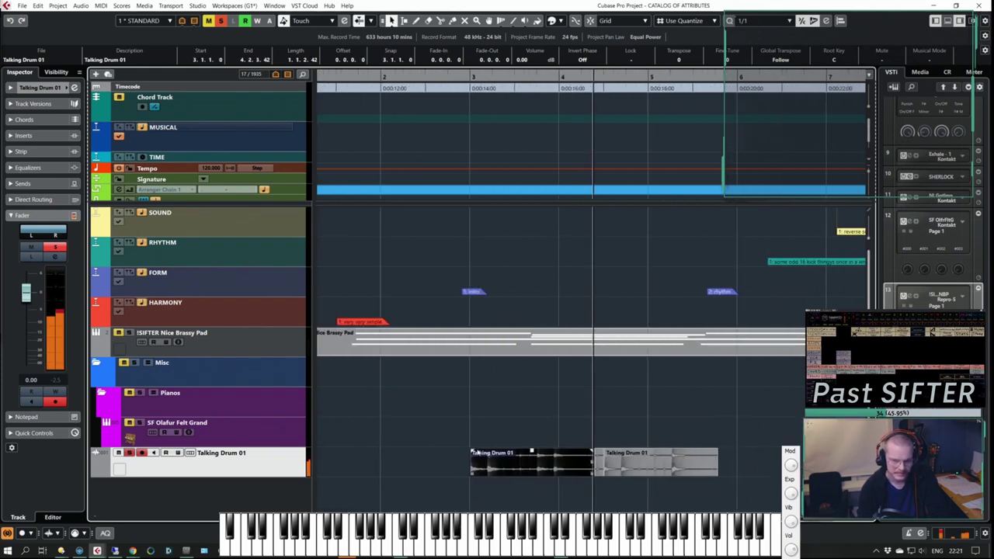
# Step: Cut up the Talking Drum pieces further and delete the unwanted sections, keeping two short hits around bar 4
pyautogui.press('space')
pyautogui.keyDown('alt'); pyautogui.click(681, 465); pyautogui.keyUp('alt')
pyautogui.keyDown('alt'); pyautogui.click(700, 465); pyautogui.keyUp('alt')
pyautogui.press('Delete')
pyautogui.click(654, 464)
pyautogui.press('Delete')
pyautogui.click(751, 463)
pyautogui.keyDown('alt'); pyautogui.keyDown('shift'); pyautogui.click(673, 458); pyautogui.keyUp('shift'); pyautogui.keyUp('alt')
# Step: Set the quantize grid to 1/16 and adjust the first drum hit so it starts just before bar 4
pyautogui.press('h')
pyautogui.press('h')
pyautogui.press('h')
pyautogui.press('h')
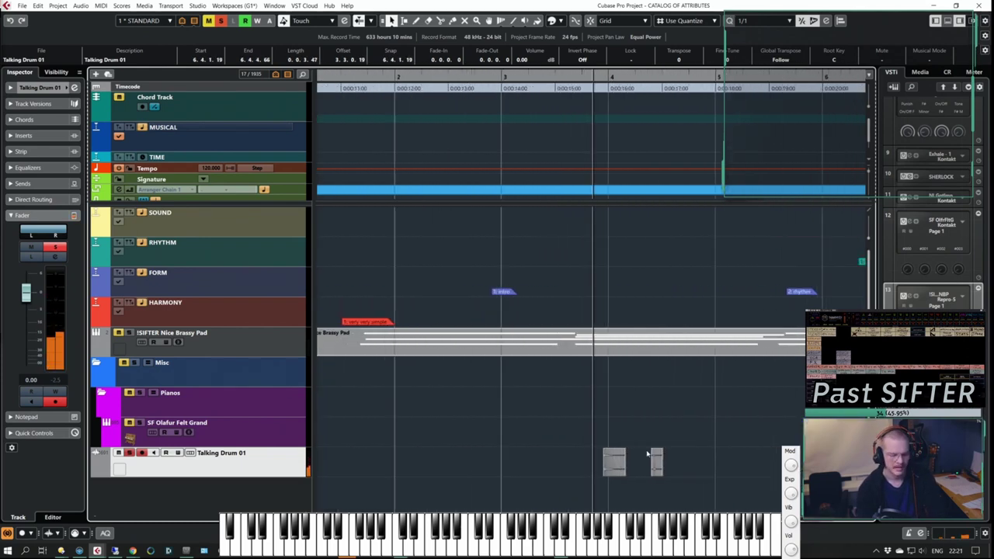
pyautogui.moveTo(647, 472); pyautogui.dragTo(610, 469)
pyautogui.hotkey('alt', '5')
pyautogui.hotkey('alt', 'shift', 'Left')
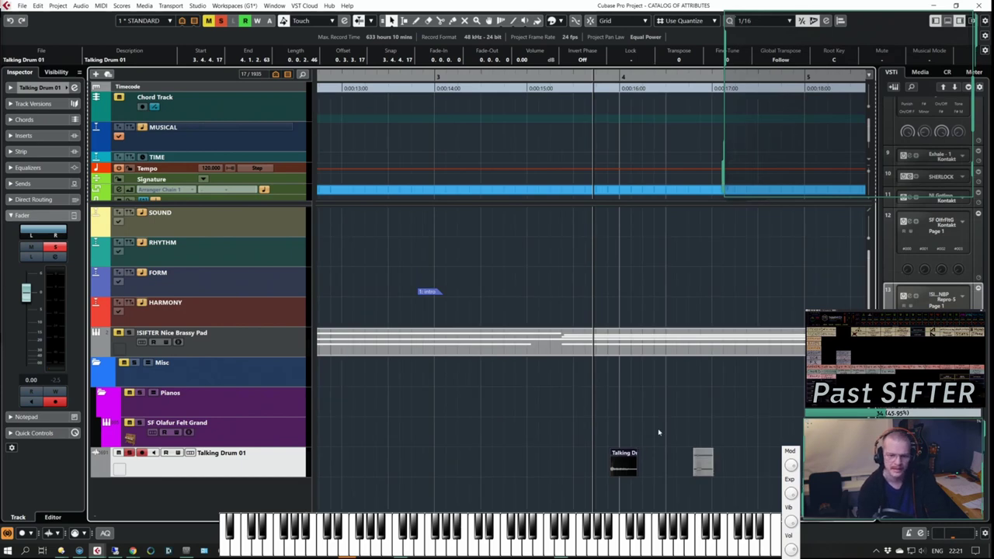
pyautogui.moveTo(643, 473); pyautogui.dragTo(648, 473)
pyautogui.press('space')
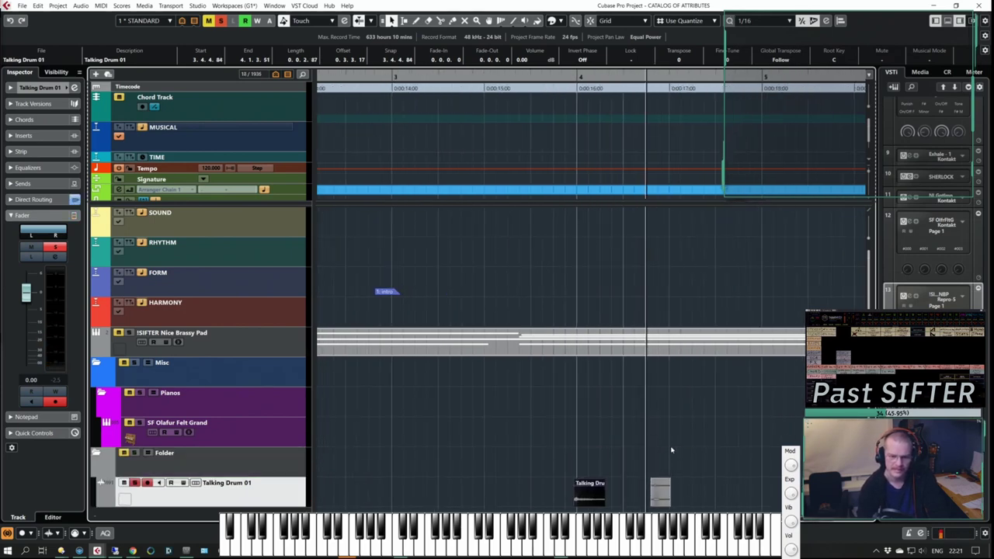
# Step: Trim the second drum hit at about bar 4.2.3 to roughly a sixteenth note and check it in playback
pyautogui.press('space')
pyautogui.click(608, 494)
pyautogui.moveTo(618, 504); pyautogui.dragTo(610, 505)
pyautogui.press('space')
pyautogui.press('space')
pyautogui.press('g')
pyautogui.press('g')
pyautogui.hscroll(3, 660, 466)
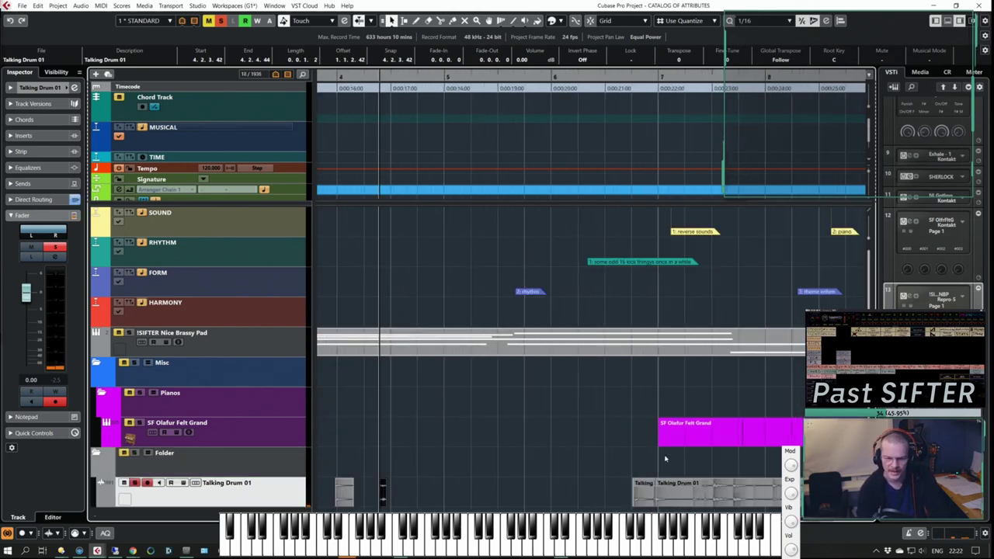
# Step: Play the later drum section and isolate a short hit at about bar 8.3.3, deleting the material around it
pyautogui.keyDown('alt'); pyautogui.keyDown('shift'); pyautogui.click(666, 459); pyautogui.keyUp('shift'); pyautogui.keyUp('alt')
pyautogui.press('space')
pyautogui.press('KP_Subtract')
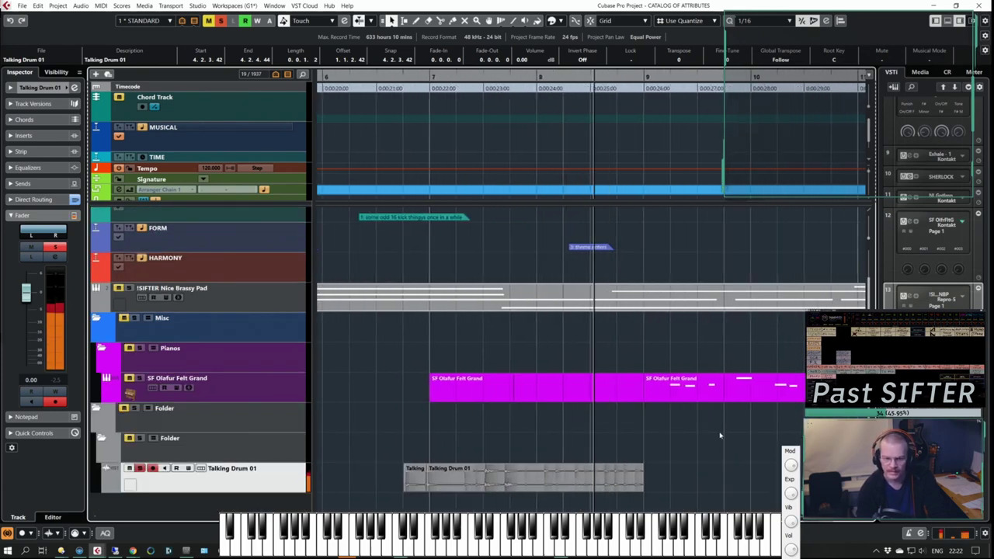
pyautogui.press('Delete')
pyautogui.click(611, 468)
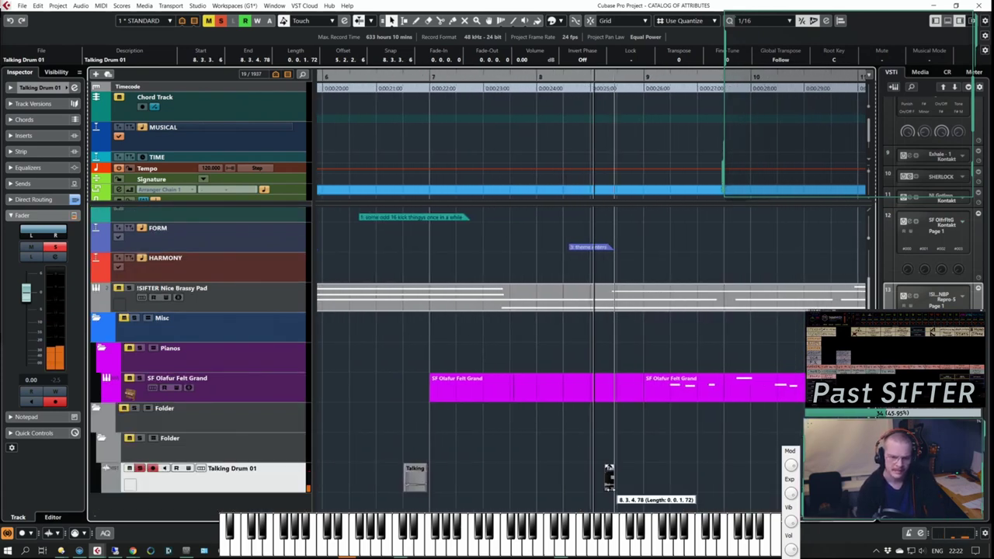
pyautogui.press('g')
pyautogui.press('g')
# Step: Move the isolated drum hit to about bar 2.2.2, ahead of the two hits around bar 4
pyautogui.click(466, 422)
pyautogui.press('Right')
pyautogui.press('g')
pyautogui.press('g')
pyautogui.press('l')
pyautogui.press('h')
pyautogui.press('h')
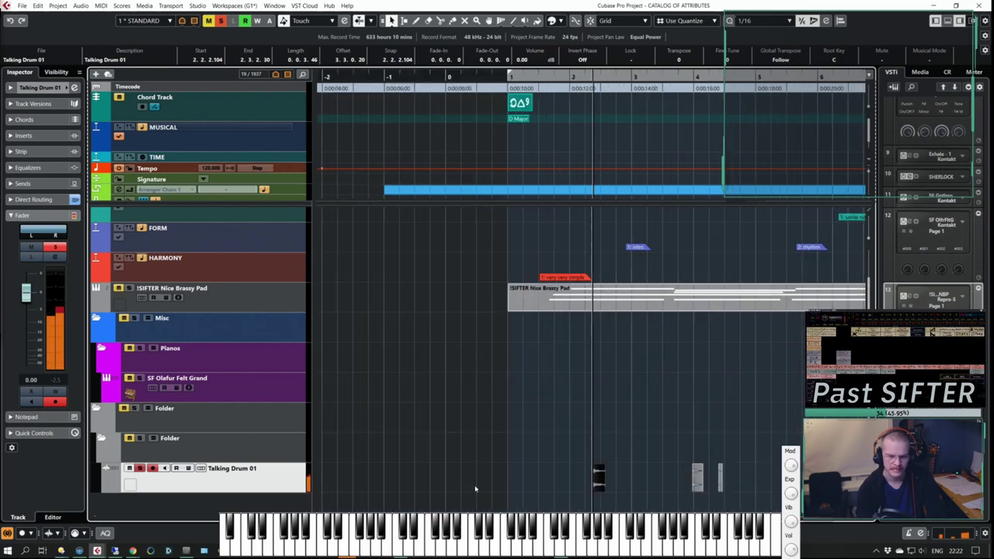
pyautogui.press('h')
pyautogui.press('h')
pyautogui.press('h')
# Step: Add a fade-out to the end of the moved drum hit and play it back
pyautogui.moveTo(682, 485); pyautogui.dragTo(674, 494)
pyautogui.click(602, 432)
pyautogui.press('space')
pyautogui.press('g')
pyautogui.press('g')
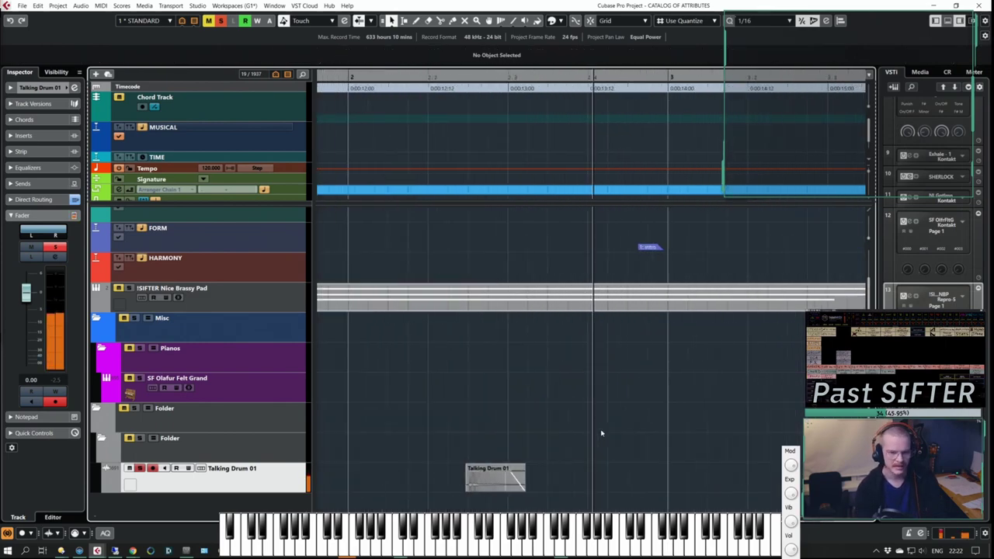
# Step: Stop playback and duplicate the Talking Drum 01 track
pyautogui.press('space')
pyautogui.press('g')
pyautogui.press('g')
pyautogui.press('g')
pyautogui.press('g')
pyautogui.hotkey('ctrl', 'd')
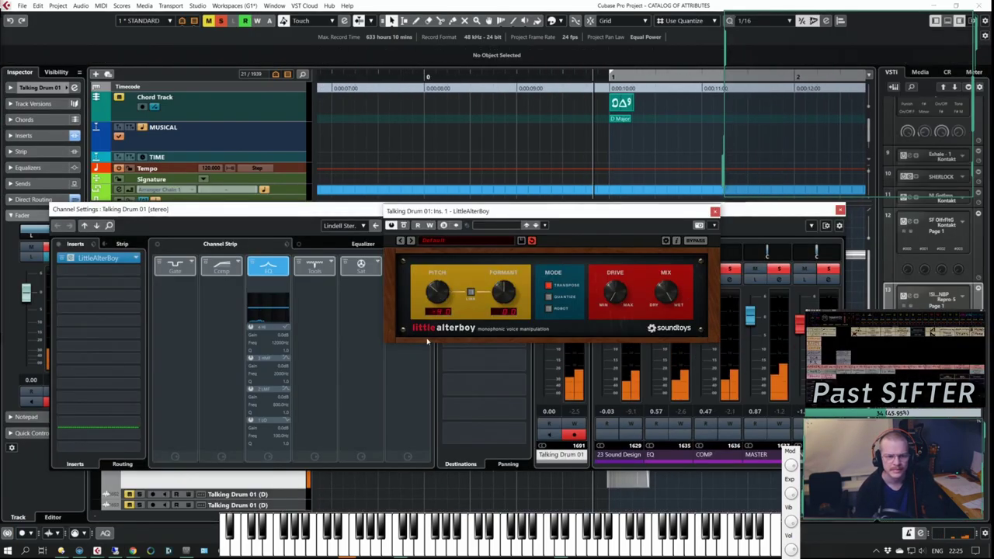
# Step: Lower LittleAlterBoy's pitch and set its formant to -12 on the drum track, trying the Robot mode
pyautogui.click(577, 156)
pyautogui.moveTo(437, 292); pyautogui.dragTo(438, 296)
pyautogui.moveTo(504, 292); pyautogui.dragTo(504, 334)
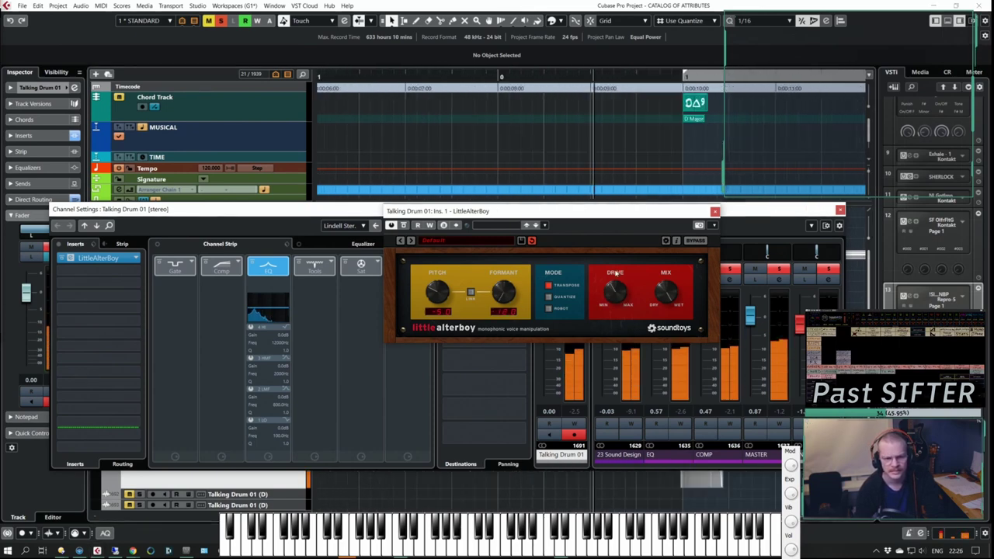
pyautogui.click(549, 309)
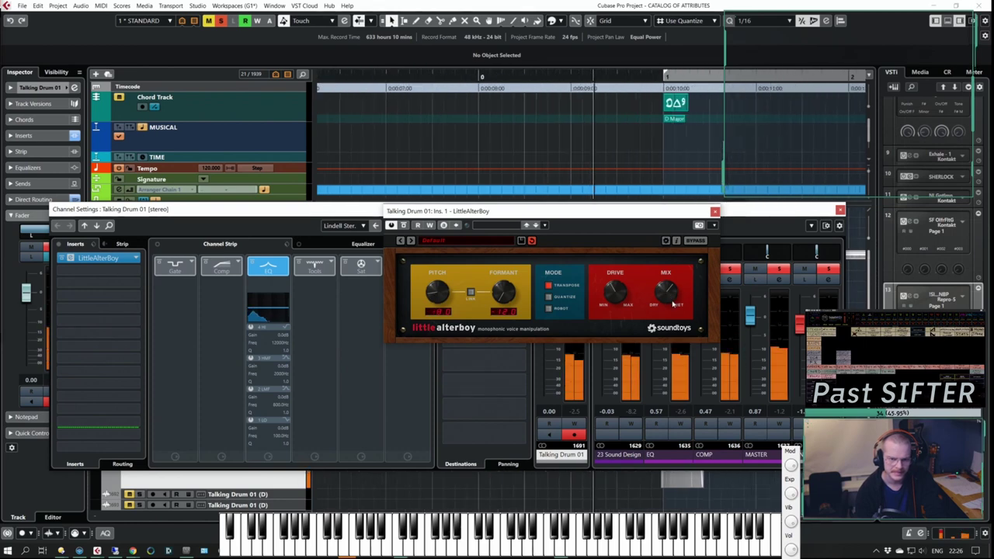
# Step: Unsolo the drum track, insert FabFilter Pro-Q 3 after LittleAlterBoy, and close the plug-in and channel windows
pyautogui.press('s')
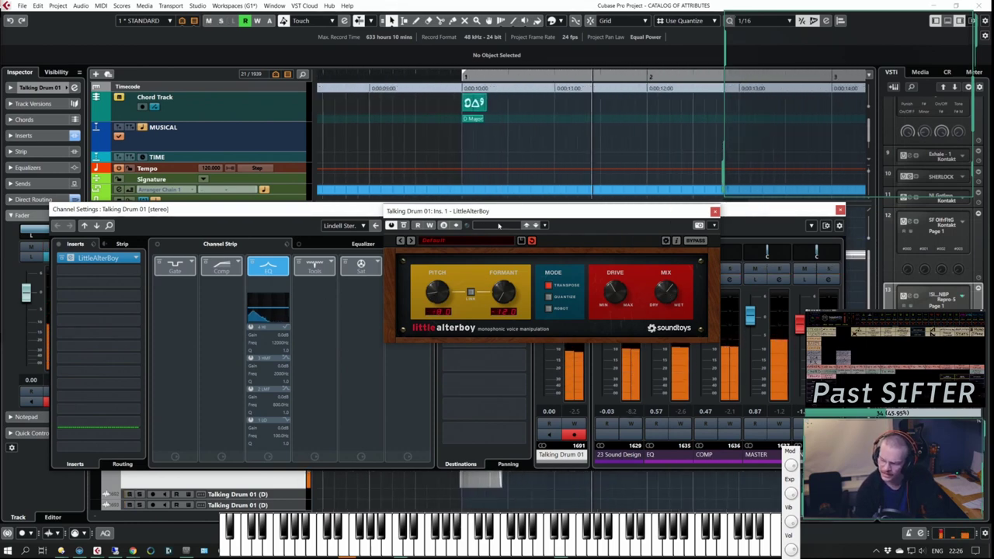
pyautogui.click(89, 272)
pyautogui.click(117, 318)
pyautogui.moveTo(549, 318); pyautogui.dragTo(480, 231)
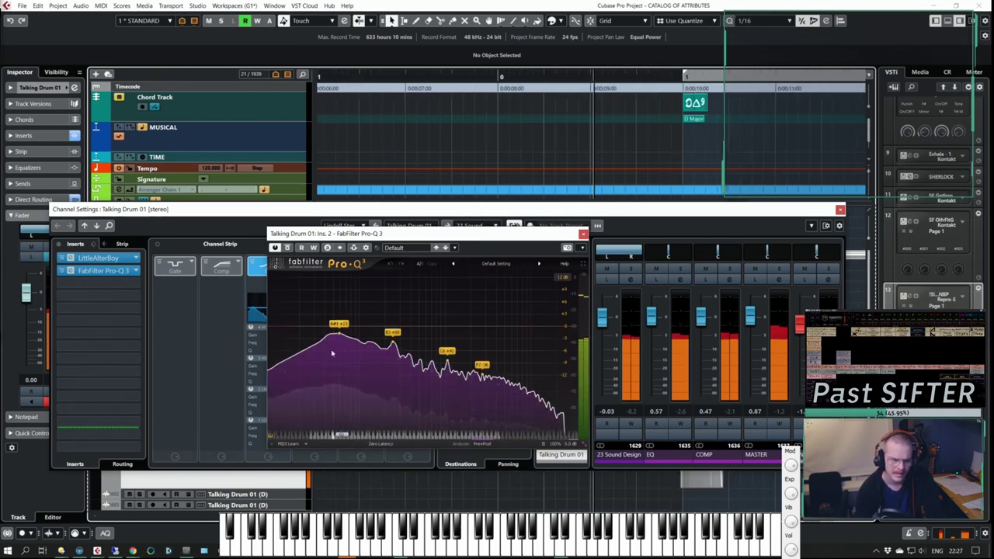
pyautogui.click(831, 209)
pyautogui.click(840, 209)
pyautogui.click(715, 213)
pyautogui.scroll(-4, 544, 365)
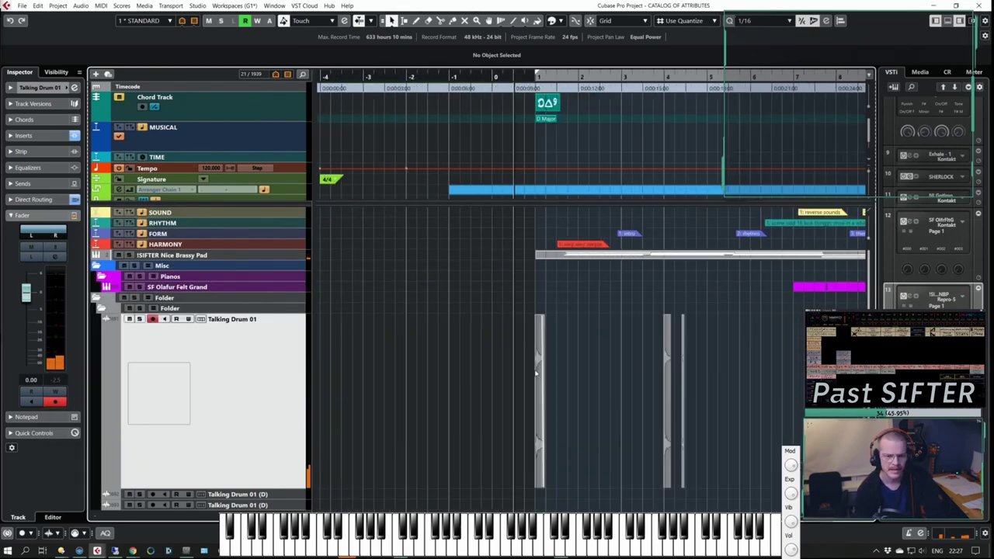
# Step: Move the two drum hits in bar 4 from the Talking Drum 01 track onto its duplicate track below
pyautogui.click(538, 369)
pyautogui.scroll(-1, 671, 323)
pyautogui.hscroll(2, 670, 323)
pyautogui.moveTo(623, 325); pyautogui.dragTo(681, 350)
pyautogui.moveTo(649, 358); pyautogui.dragTo(648, 477)
# Step: Copy the bar 1 drum hit to the starts of bars 2, 3 and 4 and play back the result
pyautogui.click(544, 381)
pyautogui.hotkey('alt', '1')
pyautogui.moveTo(465, 395); pyautogui.dragTo(532, 407)
pyautogui.moveTo(529, 404)
pyautogui.mouseDown()
pyautogui.moveTo(646, 394)
pyautogui.moveTo(696, 407)
pyautogui.mouseUp()
pyautogui.click(619, 390)
pyautogui.press('space')
pyautogui.press('g')
pyautogui.scroll(1, 557, 386)
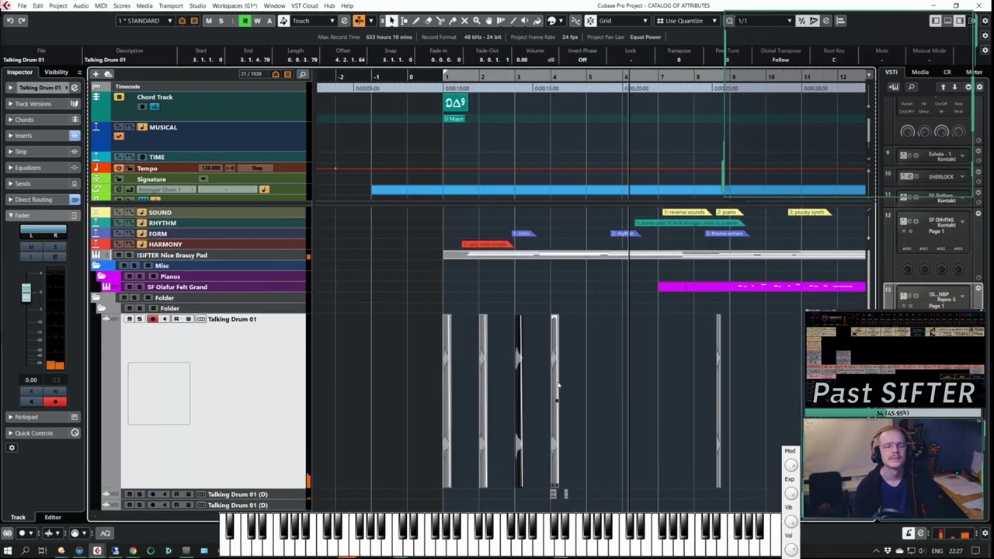
# Step: Stop playback and move the thin drum hit in bar 8 down onto the duplicate Talking Drum track
pyautogui.press('g')
pyautogui.press('g')
pyautogui.press('space')
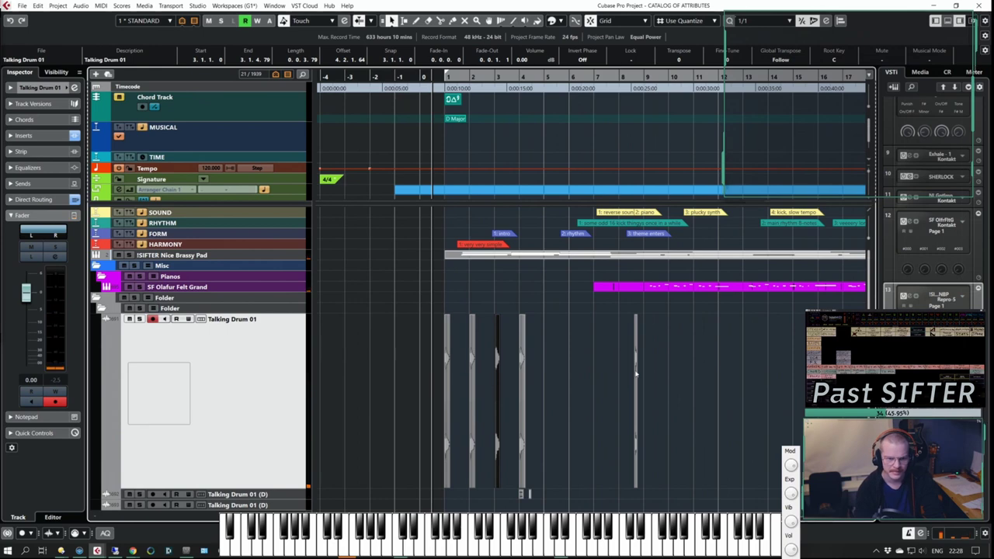
pyautogui.moveTo(636, 374); pyautogui.dragTo(637, 494)
# Step: Move the four Talking Drum 01 hits so they start on bars 9 to 12, and play them back
pyautogui.moveTo(588, 381); pyautogui.dragTo(648, 379)
pyautogui.press('h')
pyautogui.press('h')
pyautogui.press('l')
pyautogui.press('space')
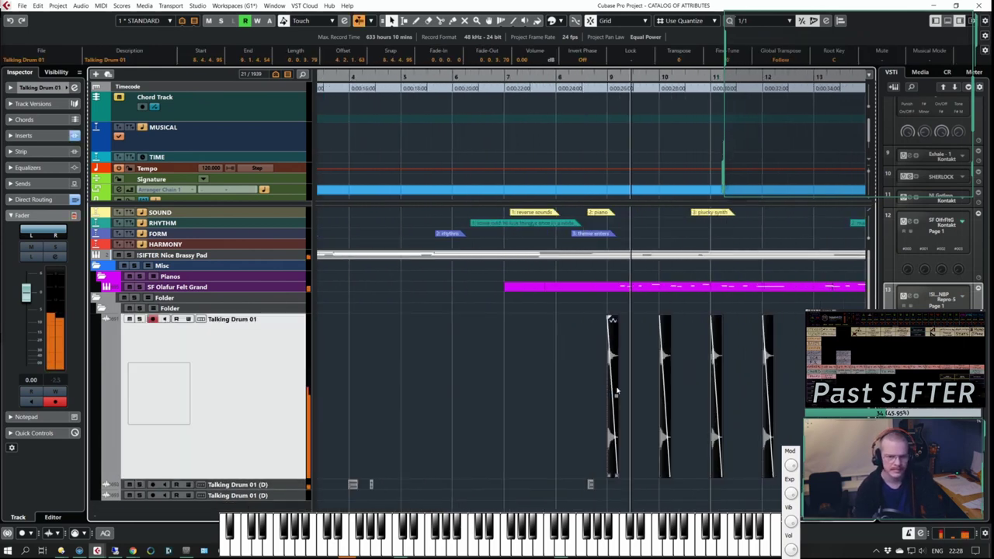
pyautogui.click(640, 383)
pyautogui.press('space')
pyautogui.press('g')
pyautogui.hscroll(3, 666, 379)
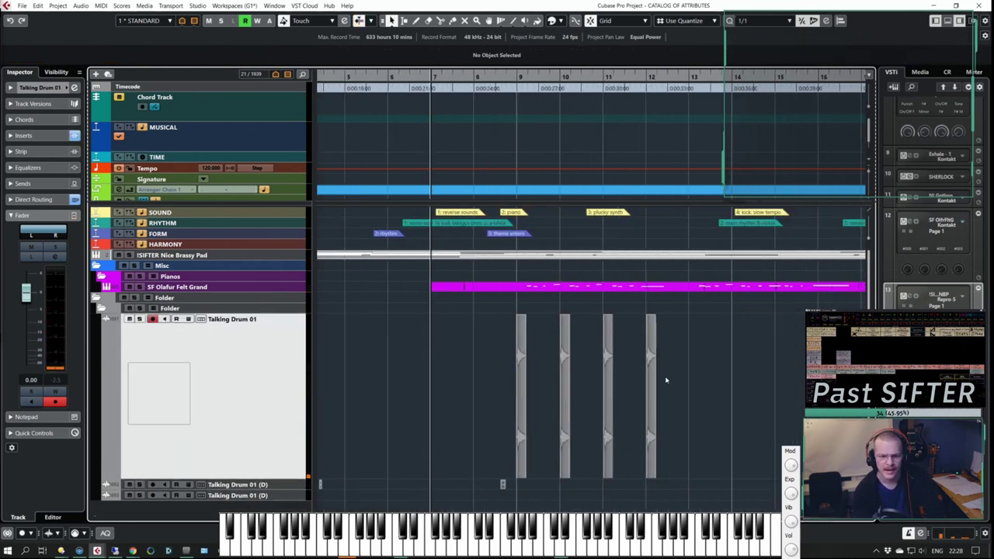
# Step: Space the four drum hits out to bars 9, 11, 13 and 15, and repeat the group from bar 17
pyautogui.moveTo(651, 382); pyautogui.dragTo(780, 382)
pyautogui.moveTo(609, 385); pyautogui.dragTo(694, 387)
pyautogui.moveTo(565, 386); pyautogui.dragTo(609, 386)
pyautogui.press('g')
pyautogui.hscroll(3, 793, 386)
pyautogui.moveTo(777, 387)
pyautogui.mouseDown()
pyautogui.moveTo(550, 383)
pyautogui.moveTo(786, 372)
pyautogui.mouseUp()
# Step: Play back the two-bar drum pattern against the piano and pad
pyautogui.press('space')
pyautogui.press('g')
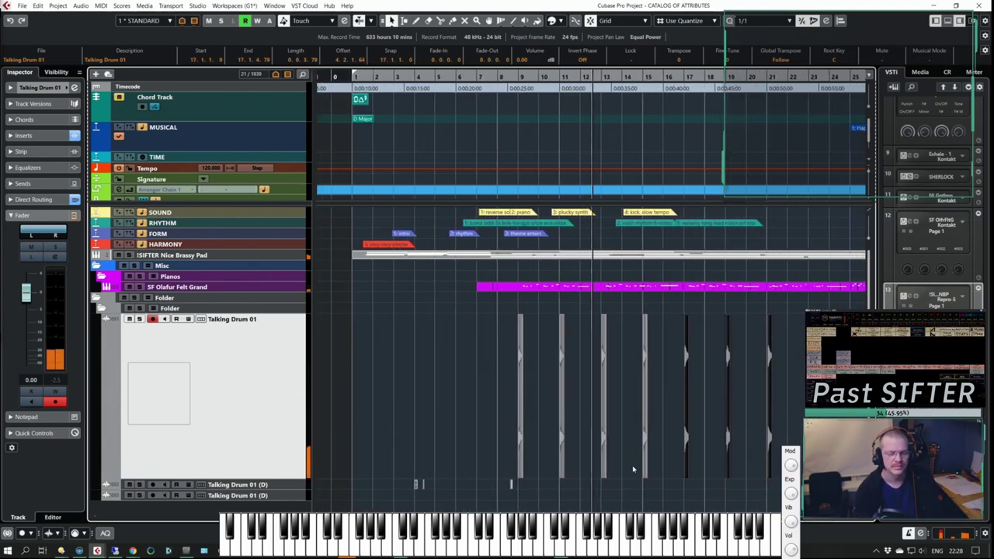
pyautogui.press('g')
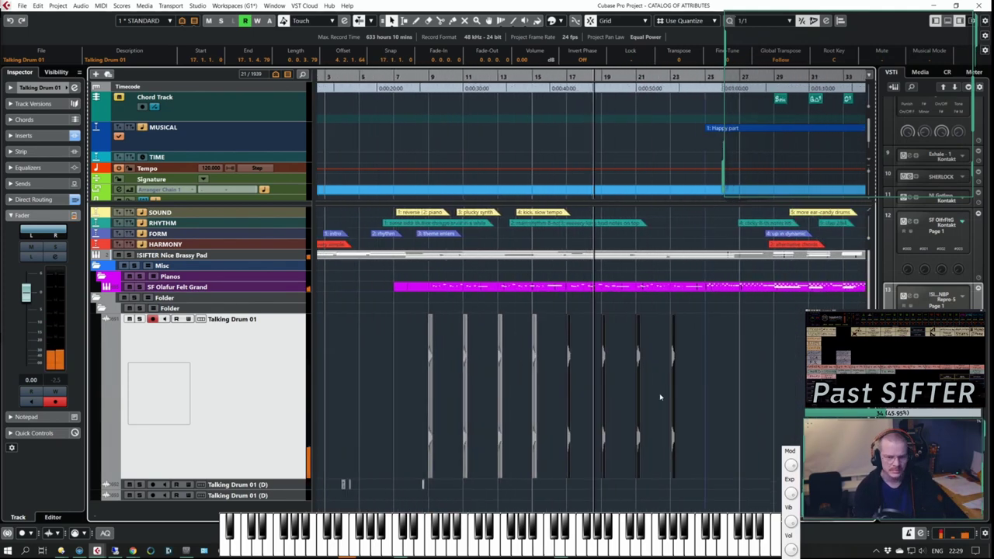
pyautogui.press('h')
pyautogui.press('h')
pyautogui.press('h')
pyautogui.press('h')
pyautogui.press('space')
pyautogui.press('g')
pyautogui.press('g')
pyautogui.press('g')
pyautogui.press('g')
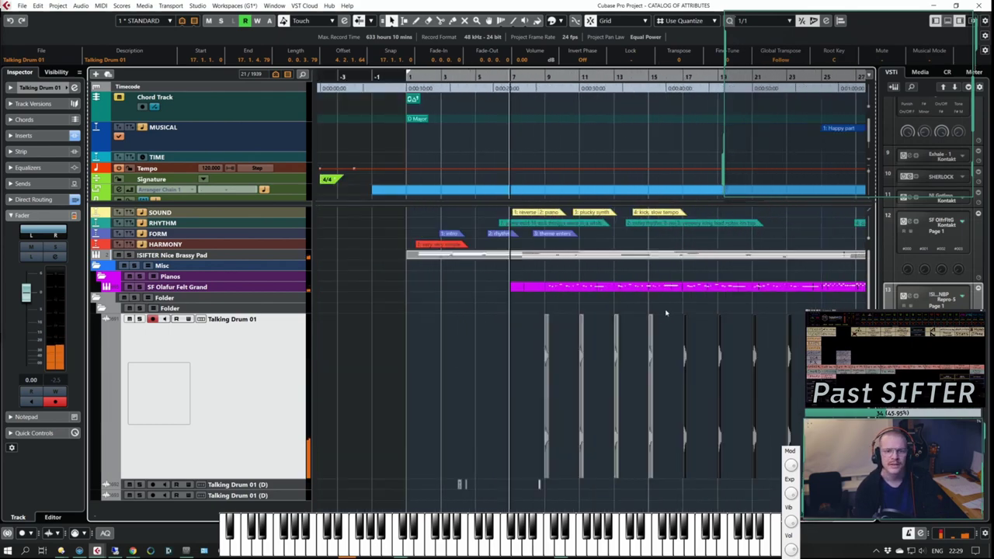
# Step: Undo the copying and moving of the drum hits until the four hits are back on bars 1 to 4
pyautogui.hotkey('ctrl', 'z')
pyautogui.hotkey('ctrl', 'z')
pyautogui.hotkey('ctrl', 'z')
pyautogui.hotkey('ctrl', 'z')
pyautogui.hotkey('ctrl', 'shift', 'z')
pyautogui.hotkey('ctrl', 'shift', 'z')
pyautogui.hotkey('ctrl', 'z')
# Step: Delete the three copied drum hits on bars 2 to 4, keeping only the one on bar 1
pyautogui.moveTo(474, 341); pyautogui.dragTo(425, 347)
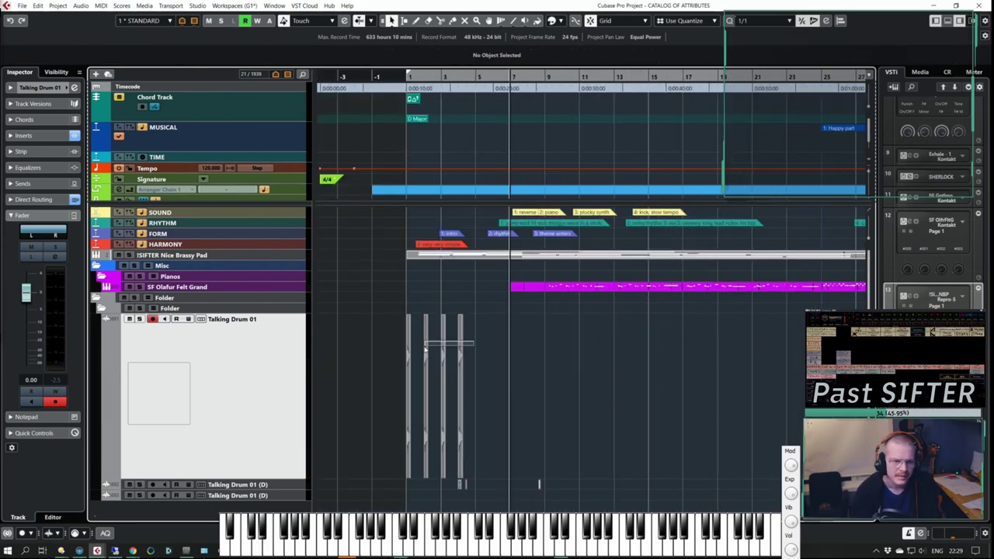
pyautogui.press('KP_Decimal')
pyautogui.press('h')
pyautogui.press('h')
pyautogui.press('h')
pyautogui.press('h')
pyautogui.press('h')
pyautogui.press('h')
pyautogui.press('g')
pyautogui.press('g')
pyautogui.press('g')
pyautogui.press('g')
pyautogui.press('g')
pyautogui.press('g')
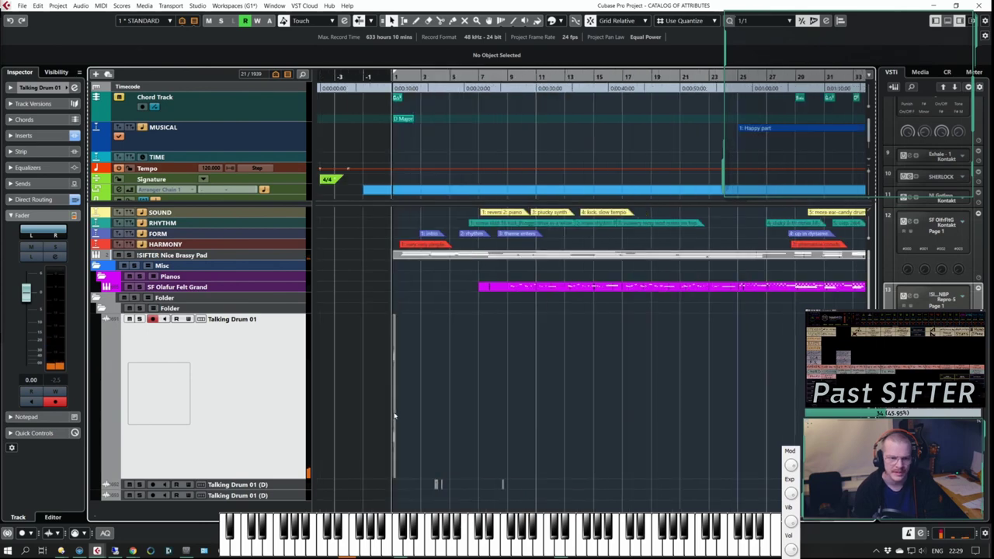
# Step: Move the remaining Talking Drum 01 hit from bar 1 to bar 9
pyautogui.moveTo(396, 416); pyautogui.dragTo(526, 399)
pyautogui.hotkey('ctrl', 'z')
pyautogui.press('h')
pyautogui.press('h')
pyautogui.press('h')
pyautogui.press('h')
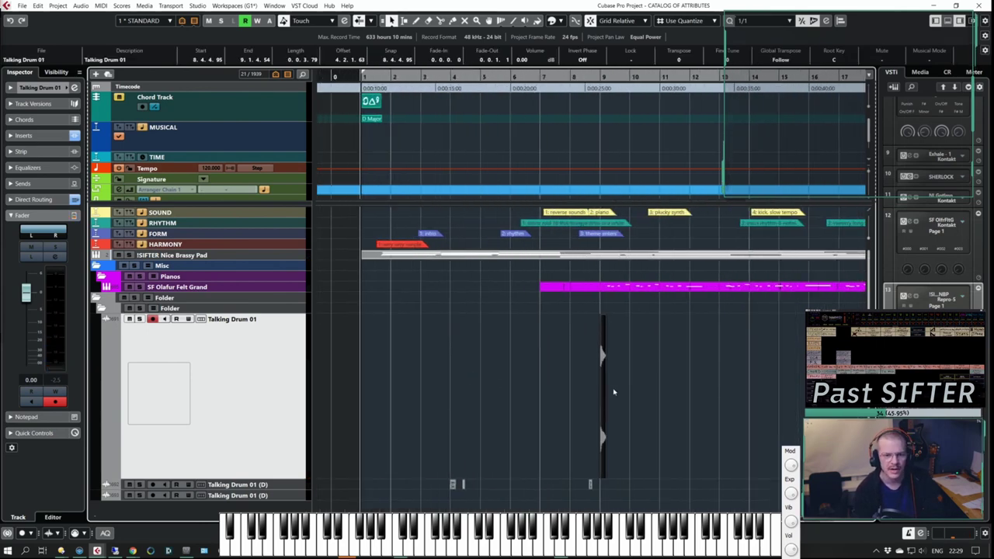
# Step: Repeat the bar 9 drum hit on bars 11, 13 and 15, and play back the pattern
pyautogui.hotkey('ctrl', 'd')
pyautogui.hotkey('ctrl', 'd')
pyautogui.keyDown('alt'); pyautogui.keyDown('shift'); pyautogui.click(566, 355); pyautogui.keyUp('shift'); pyautogui.keyUp('alt')
pyautogui.press('space')
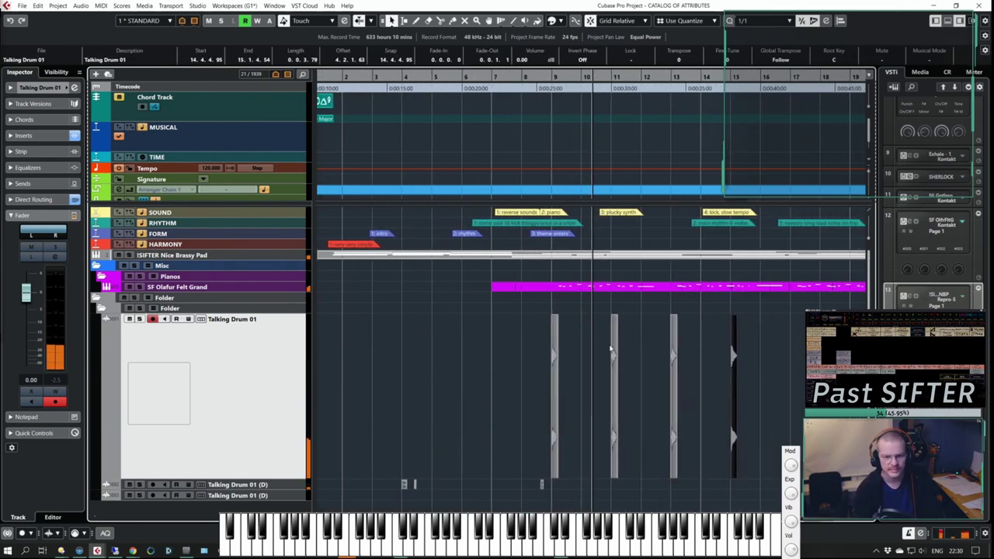
pyautogui.press('space')
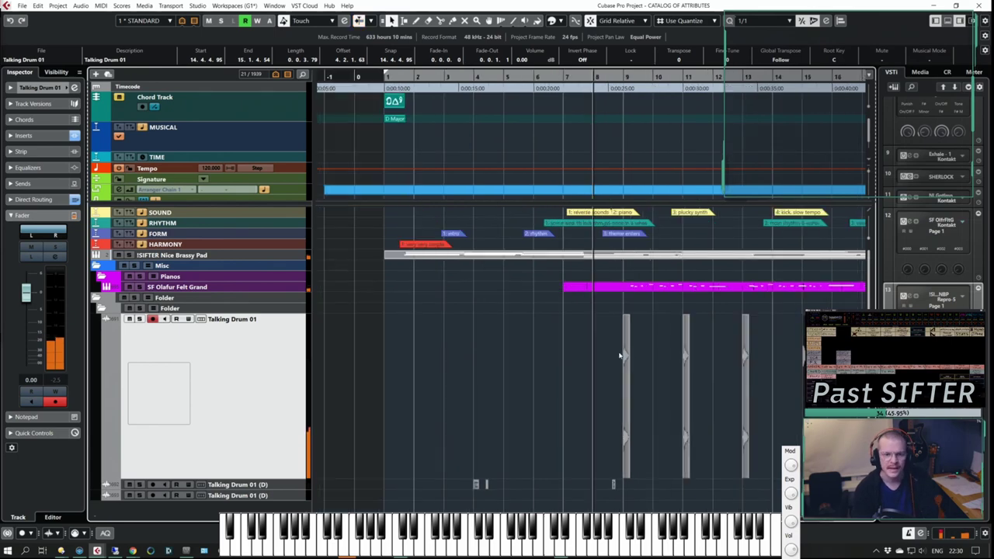
# Step: Delete the drum hit on bar 15 and copy the other three hits to bars 17, 19 and 21
pyautogui.press('g')
pyautogui.hscroll(3, 631, 364)
pyautogui.press('Delete')
pyautogui.moveTo(614, 388); pyautogui.dragTo(470, 365)
pyautogui.moveTo(484, 373); pyautogui.dragTo(718, 374)
# Step: Add a drum hit on bar 23 and copy the four-hit group to bars 25 to 31 and bars 33 to 39
pyautogui.scroll(-1, 694, 383)
pyautogui.hscroll(1, 694, 383)
pyautogui.click(692, 381)
pyautogui.moveTo(734, 384); pyautogui.dragTo(761, 379)
pyautogui.scroll(-2, 769, 376)
pyautogui.hscroll(2, 800, 364)
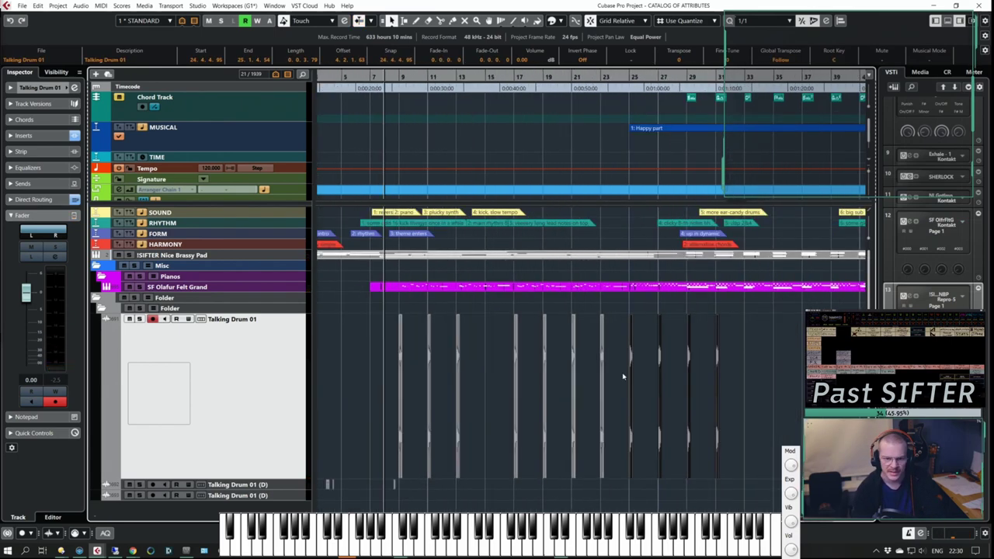
pyautogui.moveTo(626, 378); pyautogui.dragTo(741, 366)
pyautogui.scroll(-2, 741, 366)
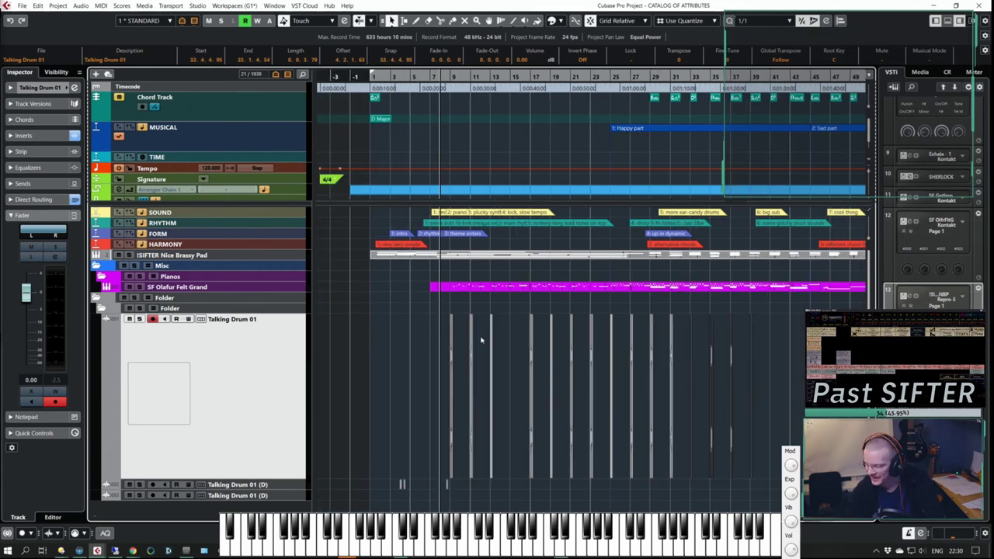
# Step: During playback, insert H-Delay Stereo after FabFilter Pro-Q 3 on the Talking Drum 01 track, and close its windows
pyautogui.click(414, 335)
pyautogui.press('space')
pyautogui.click(264, 485)
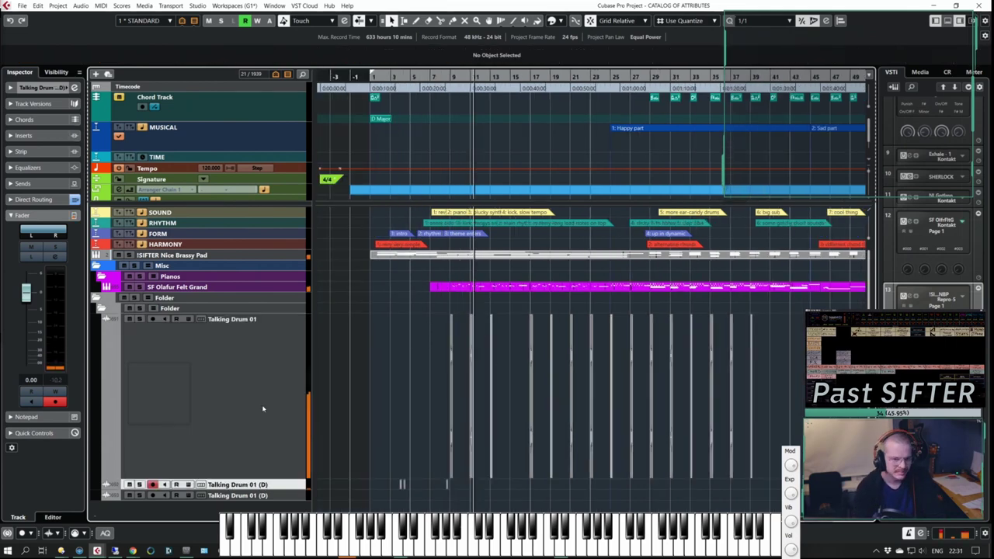
pyautogui.click(265, 408)
pyautogui.press('e')
pyautogui.click(110, 286)
pyautogui.write('h-delay')
pyautogui.click(101, 309)
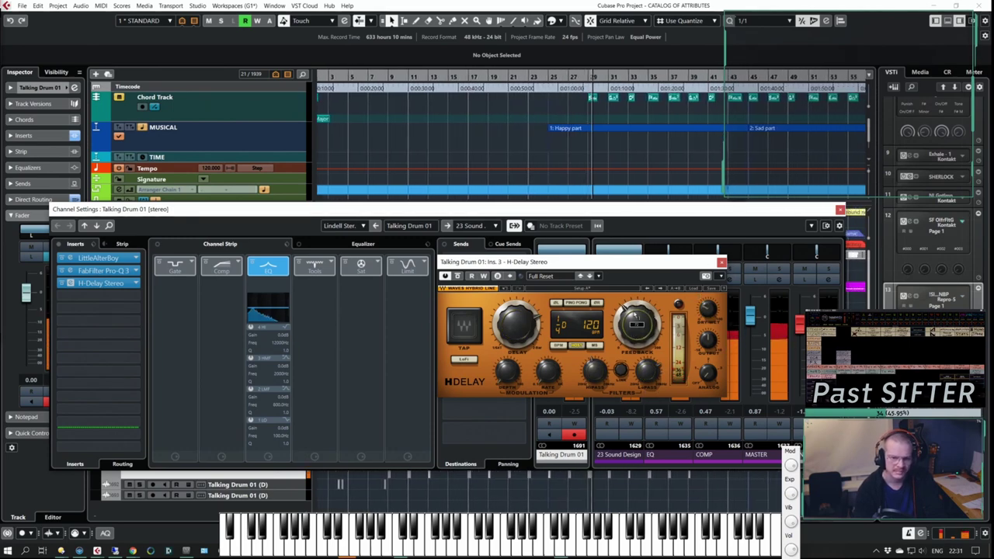
pyautogui.click(721, 262)
pyautogui.click(840, 210)
# Step: Play back the delayed drum hits from around bar 8
pyautogui.press('space')
pyautogui.press('h')
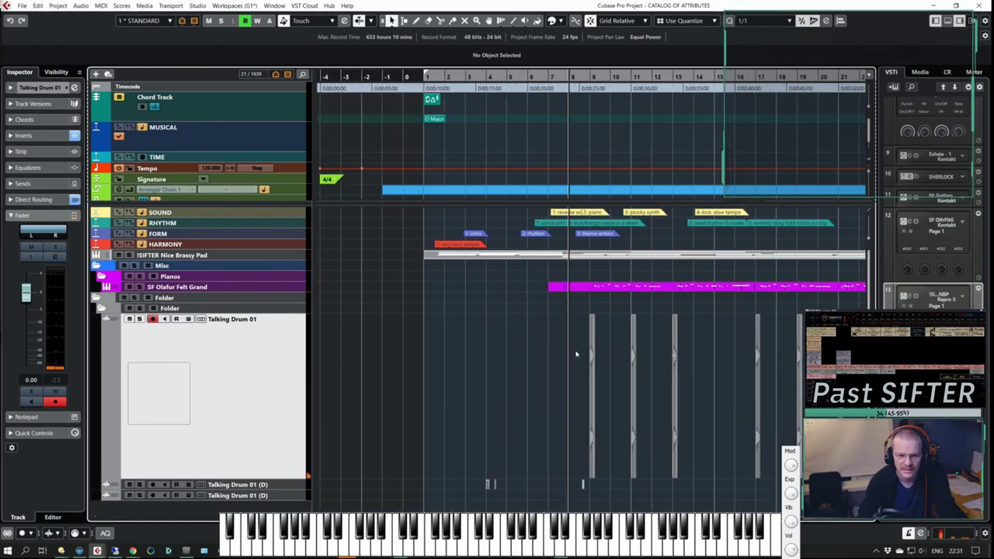
pyautogui.press('space')
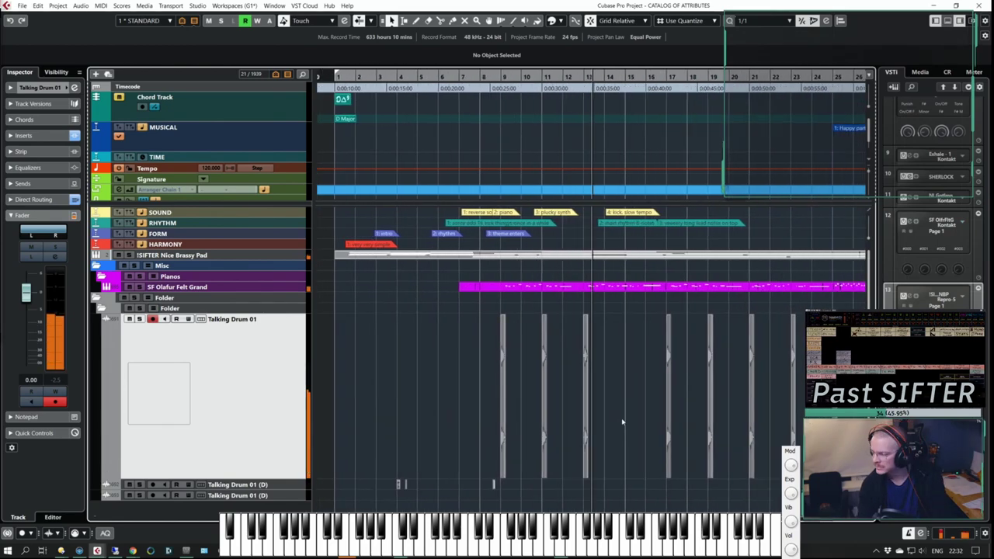
pyautogui.press('space')
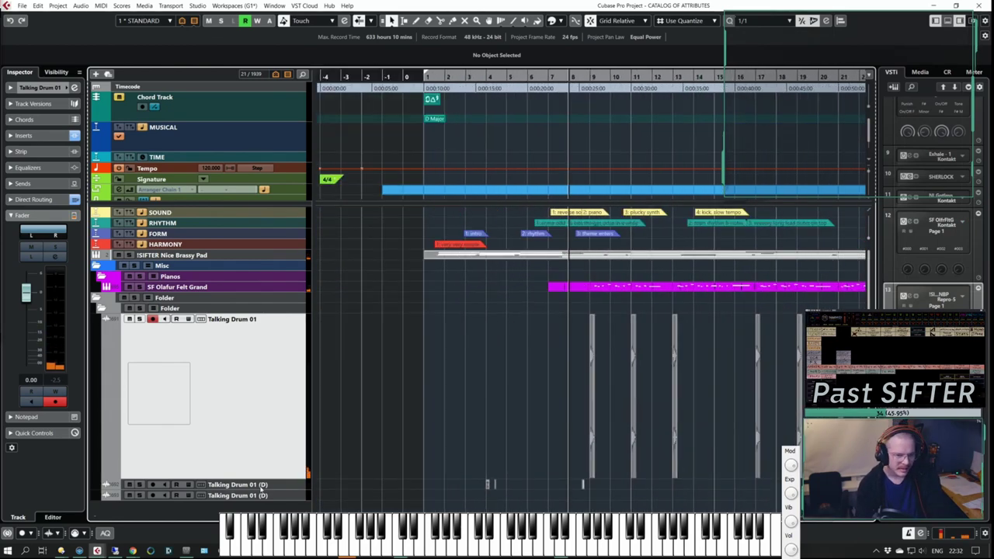
# Step: Solo the first duplicate Talking Drum track and play its hits around bar 4
pyautogui.click(261, 488)
pyautogui.press('s')
pyautogui.click(483, 418)
pyautogui.press('h')
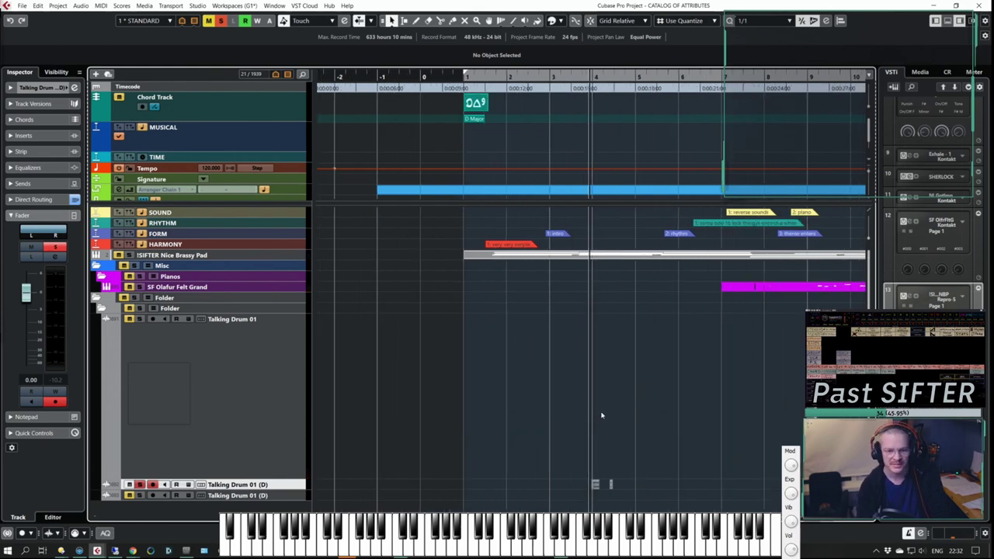
pyautogui.press('space')
pyautogui.click(426, 449)
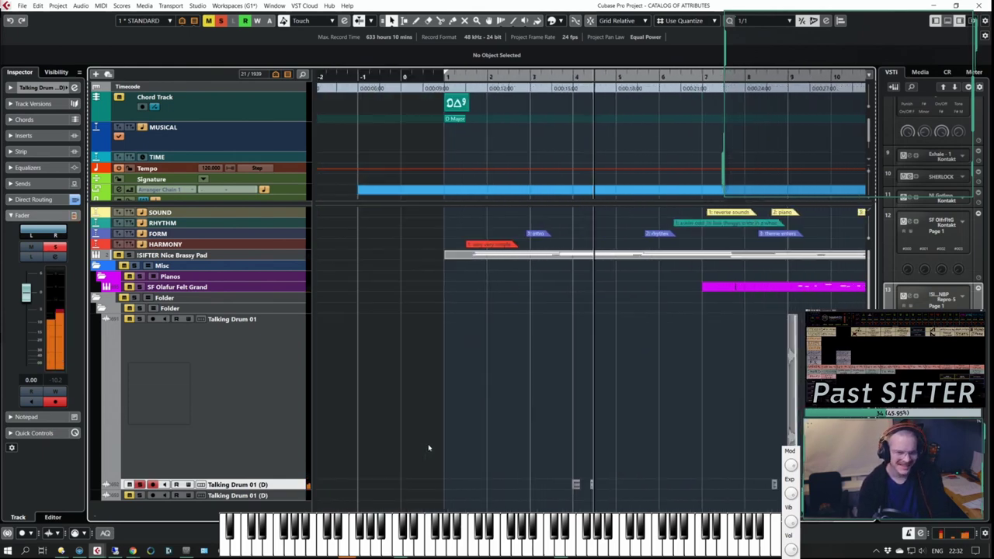
pyautogui.press('space')
# Step: Trim the start of the second short hit in bar 4, adjust its fade-out, and play it
pyautogui.press('h')
pyautogui.press('h')
pyautogui.press('h')
pyautogui.click(605, 485)
pyautogui.press('h')
pyautogui.press('h')
pyautogui.moveTo(614, 496); pyautogui.dragTo(619, 497)
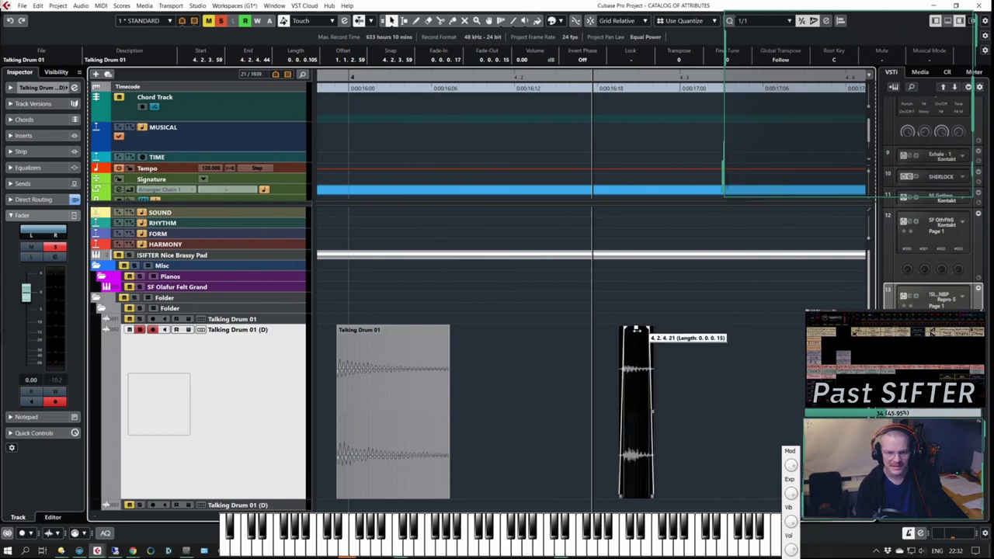
pyautogui.moveTo(637, 330); pyautogui.dragTo(639, 329)
pyautogui.press('space')
pyautogui.press('space')
# Step: Insert LittleAlterBoy on the soloed duplicate track, with pitch at 12, a raised formant and Robot mode
pyautogui.press('g')
pyautogui.press('g')
pyautogui.press('g')
pyautogui.click(74, 88)
pyautogui.click(101, 258)
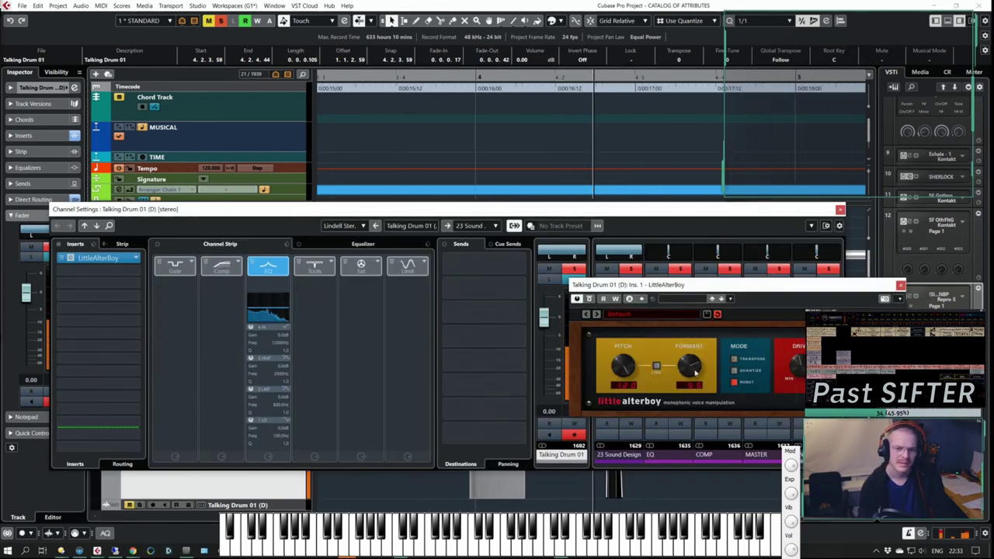
# Step: Insert FabFilter Pro-Q 3 after LittleAlterBoy, filter the lows and highs, and close the plug-in and channel windows
pyautogui.click(101, 270)
pyautogui.click(105, 299)
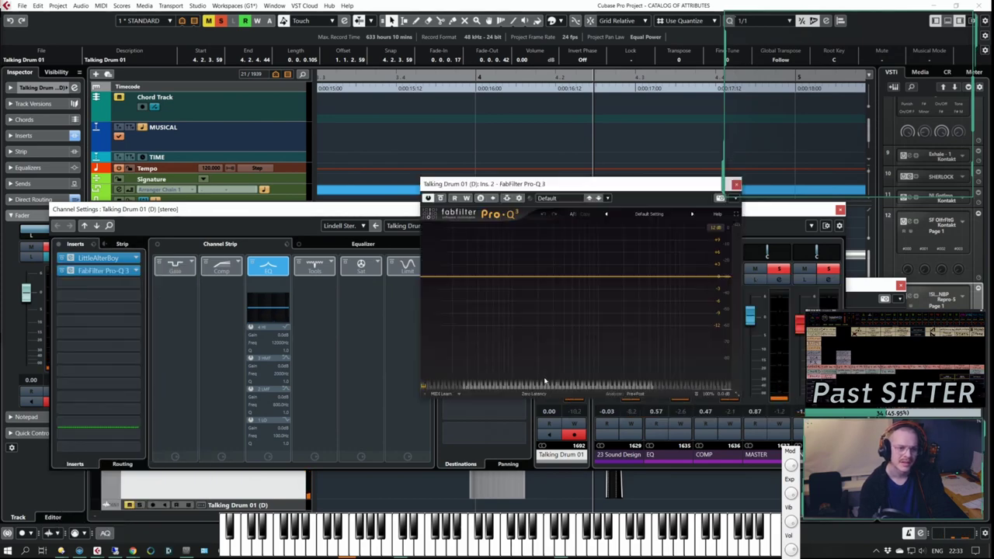
pyautogui.moveTo(426, 279); pyautogui.dragTo(562, 276)
pyautogui.moveTo(729, 277); pyautogui.dragTo(587, 274)
pyautogui.moveTo(620, 271); pyautogui.dragTo(652, 270)
pyautogui.press('space')
pyautogui.click(737, 184)
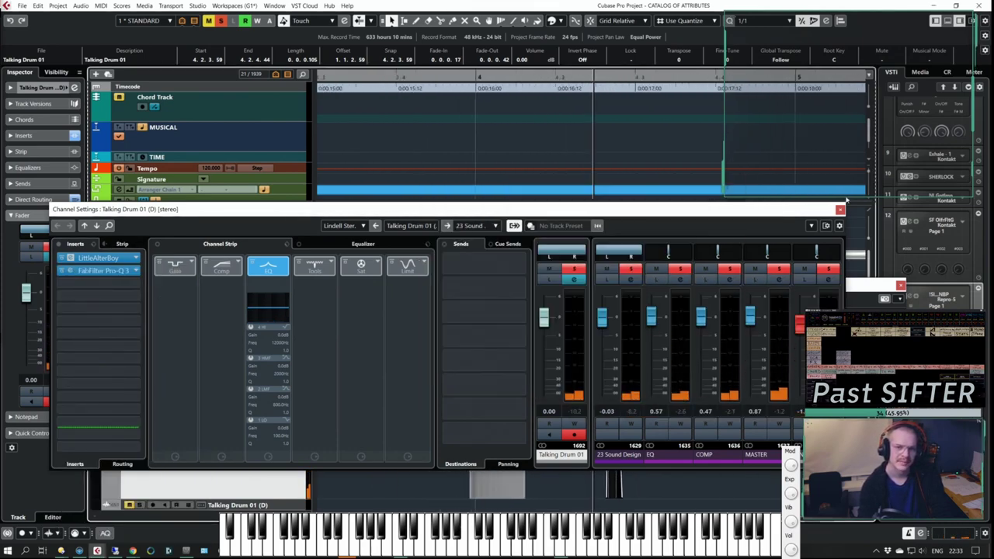
pyautogui.click(841, 210)
pyautogui.click(901, 285)
# Step: Trim the end of the second short hit to shorten it, and play it back
pyautogui.press('h')
pyautogui.moveTo(654, 496); pyautogui.dragTo(633, 498)
pyautogui.press('space')
pyautogui.press('space')
pyautogui.press('g')
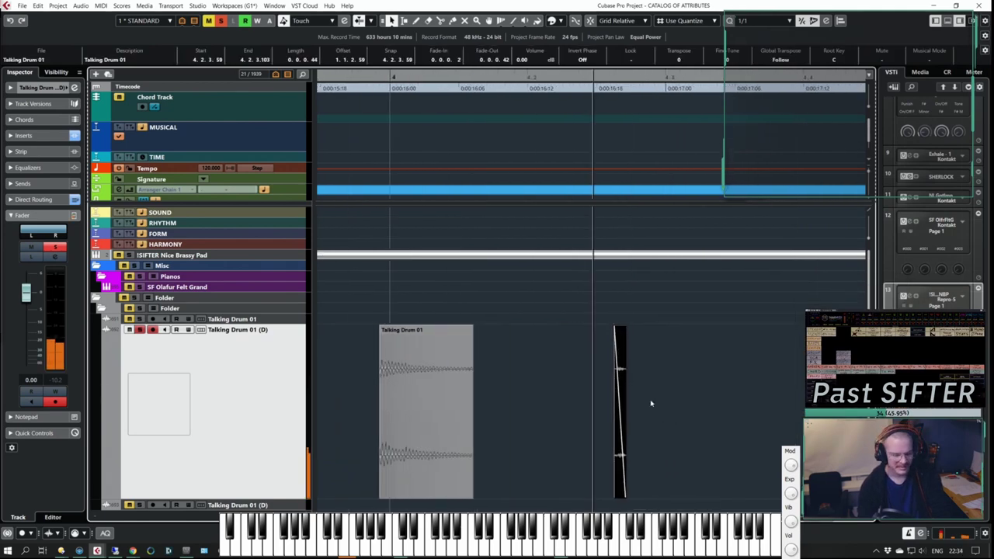
# Step: Shorten the tiny hit's fade-out and trim its start to 4.2.3.77, playing the result
pyautogui.press('h')
pyautogui.press('h')
pyautogui.press('h')
pyautogui.press('h')
pyautogui.moveTo(686, 329); pyautogui.dragTo(720, 330)
pyautogui.moveTo(685, 497); pyautogui.dragTo(705, 497)
pyautogui.hotkey('alt', 'space')
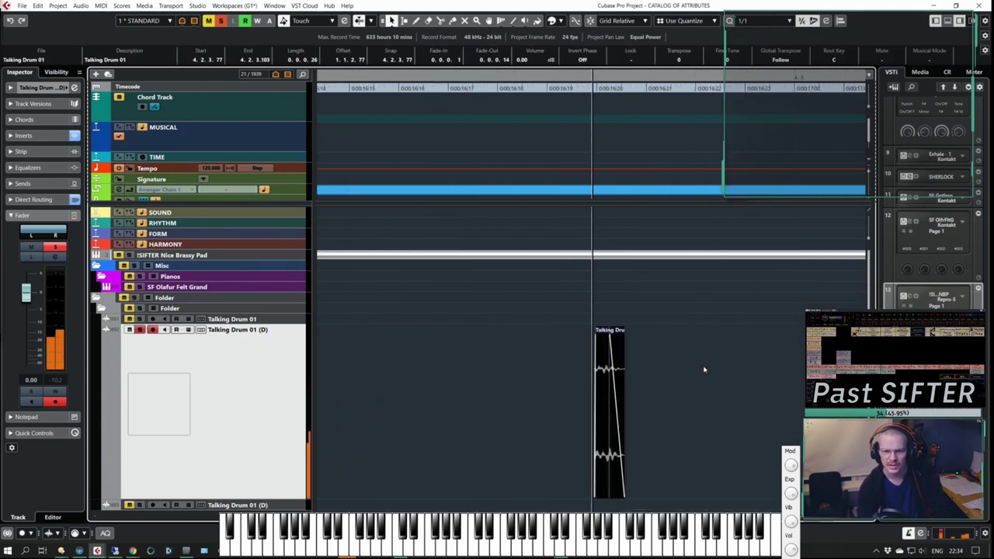
# Step: Start the tiny hit's fade-out slightly later and play it back
pyautogui.press('g')
pyautogui.moveTo(605, 329); pyautogui.dragTo(611, 330)
pyautogui.press('space')
pyautogui.press('g')
pyautogui.press('space')
# Step: Create a sampler track from the longer Talking Drum hit at bar 4 and maximize the project window
pyautogui.press('g')
pyautogui.press('g')
pyautogui.click(517, 369)
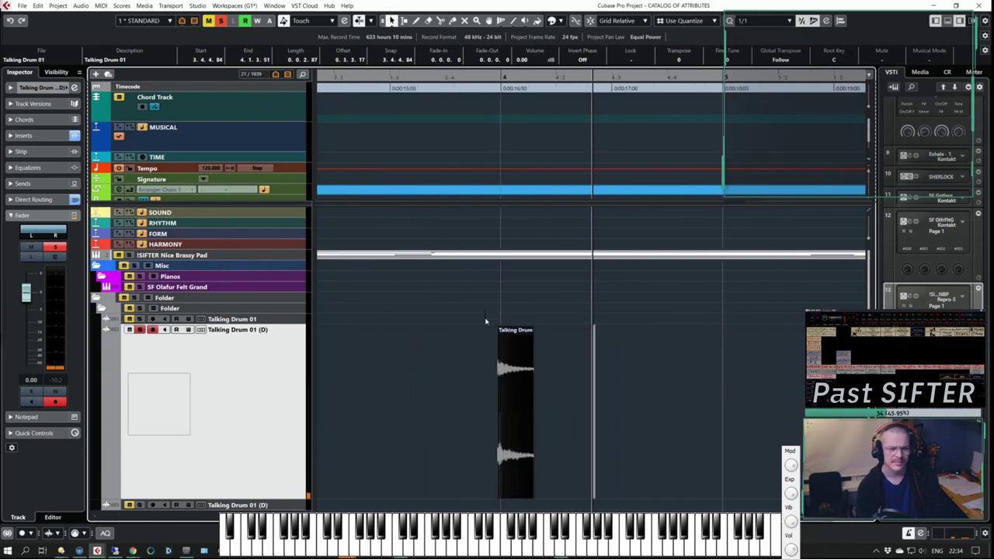
pyautogui.click(486, 322)
pyautogui.click(616, 354)
pyautogui.rightClick(615, 355)
pyautogui.click(660, 184)
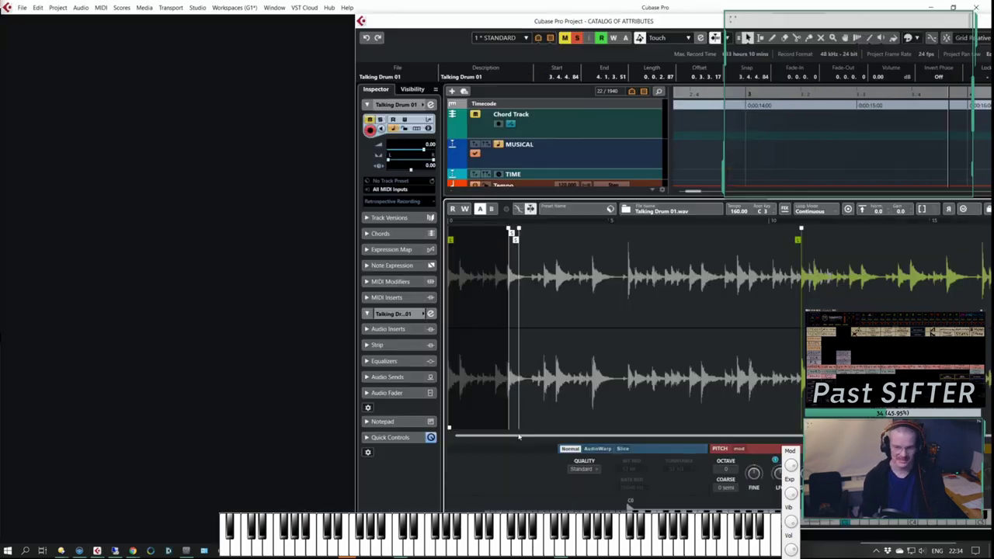
pyautogui.doubleClick(506, 22)
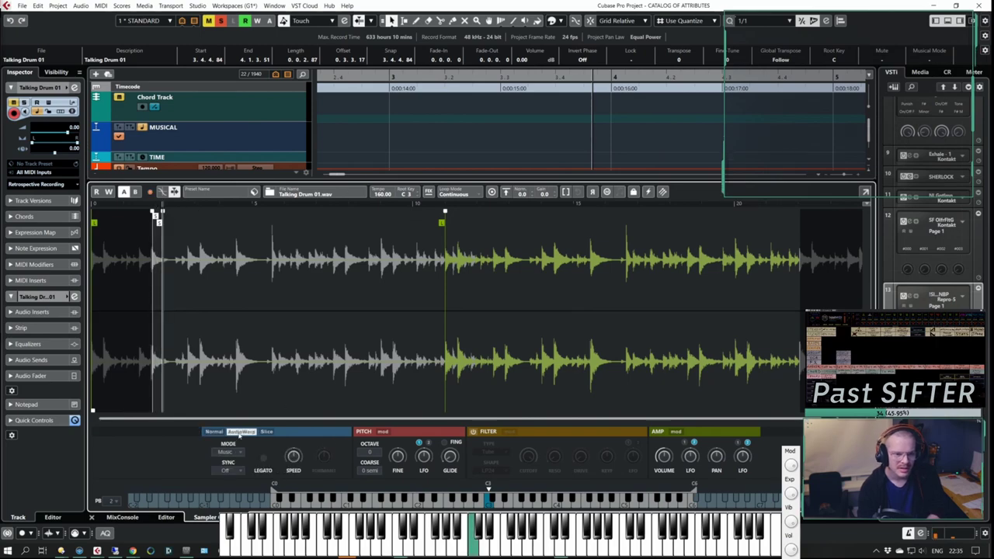
# Step: Move the sampler's sample start and sustain loop start to the drum hit just before 2 on the sample ruler
pyautogui.click(825, 155)
pyautogui.press('Return')
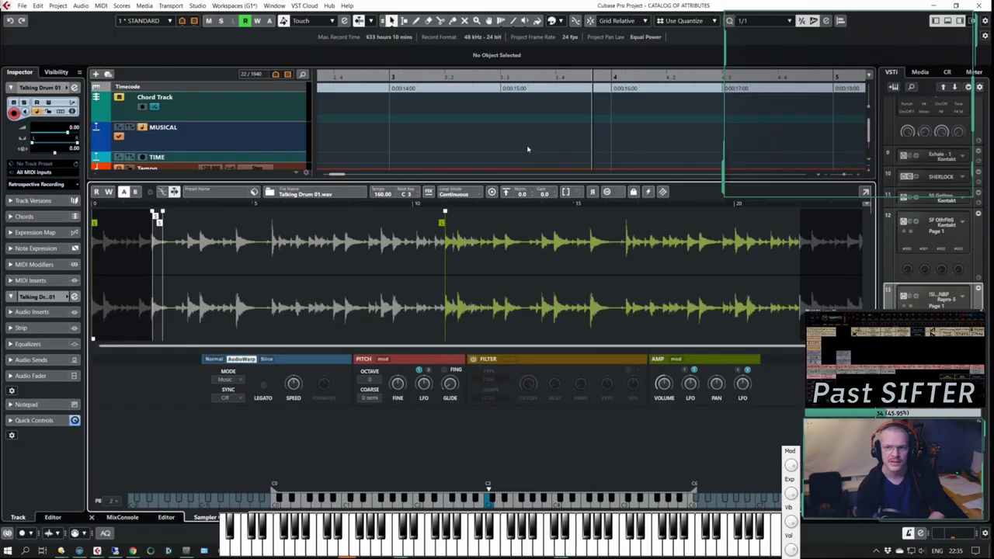
pyautogui.scroll(5, 159, 226)
pyautogui.moveTo(133, 217)
pyautogui.mouseDown()
pyautogui.moveTo(115, 224)
pyautogui.moveTo(150, 212)
pyautogui.moveTo(381, 215)
pyautogui.mouseUp()
pyautogui.scroll(-2, 202, 255)
pyautogui.scroll(-3, 156, 233)
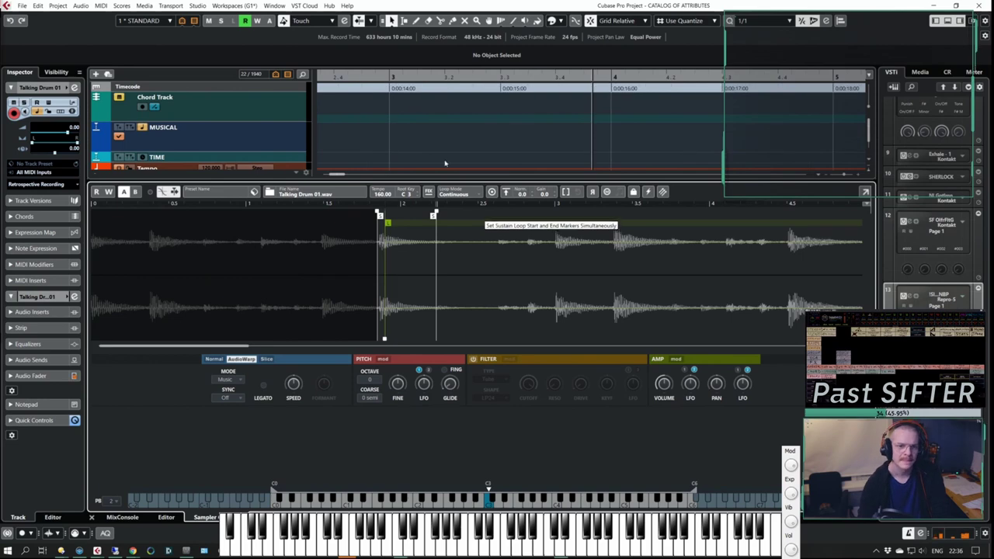
# Step: Pull the sample end in to about 2.6 so only that single hit is kept, and set the loop mode to No Loop
pyautogui.scroll(-4, 456, 225)
pyautogui.moveTo(774, 216); pyautogui.dragTo(771, 217)
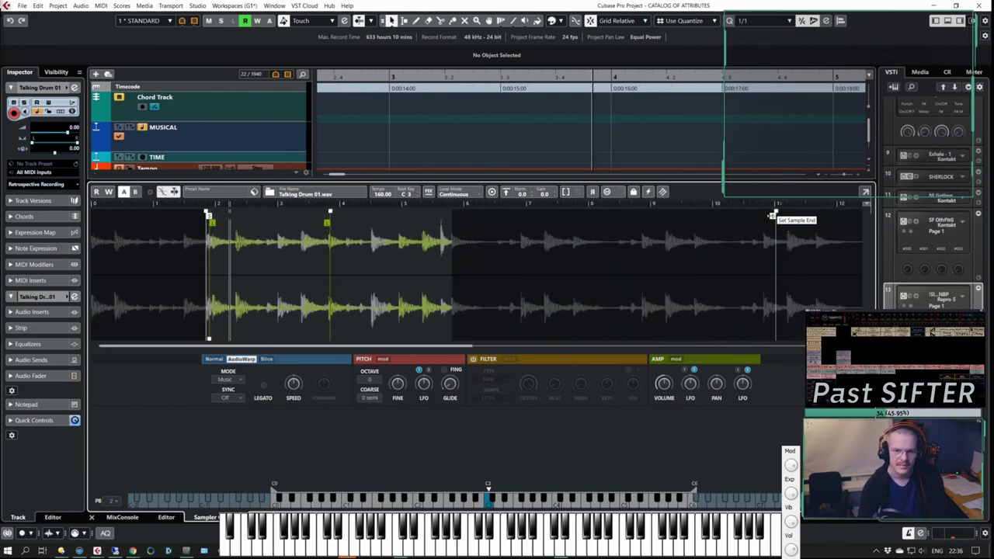
pyautogui.moveTo(329, 227); pyautogui.dragTo(226, 252)
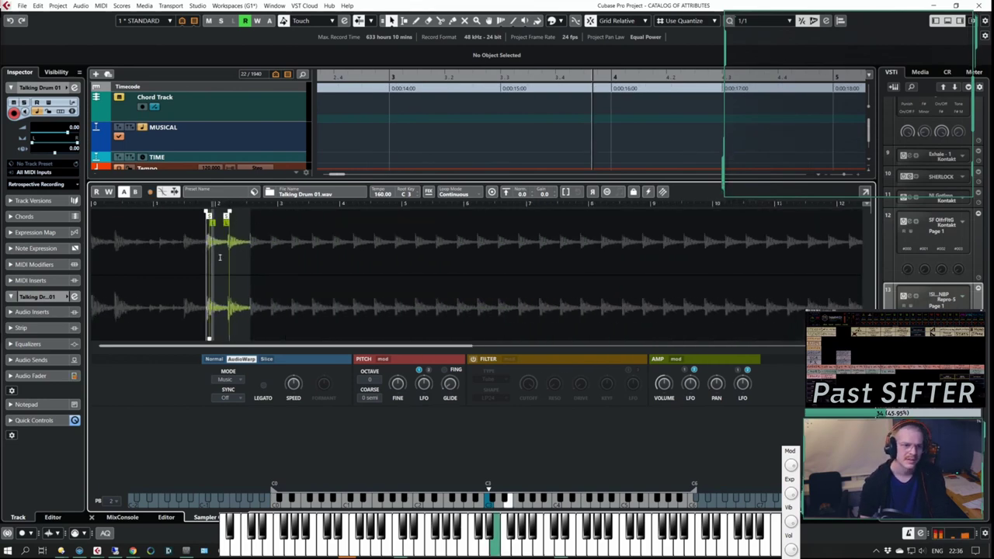
pyautogui.scroll(1, 459, 196)
pyautogui.scroll(3, 237, 275)
pyautogui.moveTo(387, 220); pyautogui.dragTo(437, 220)
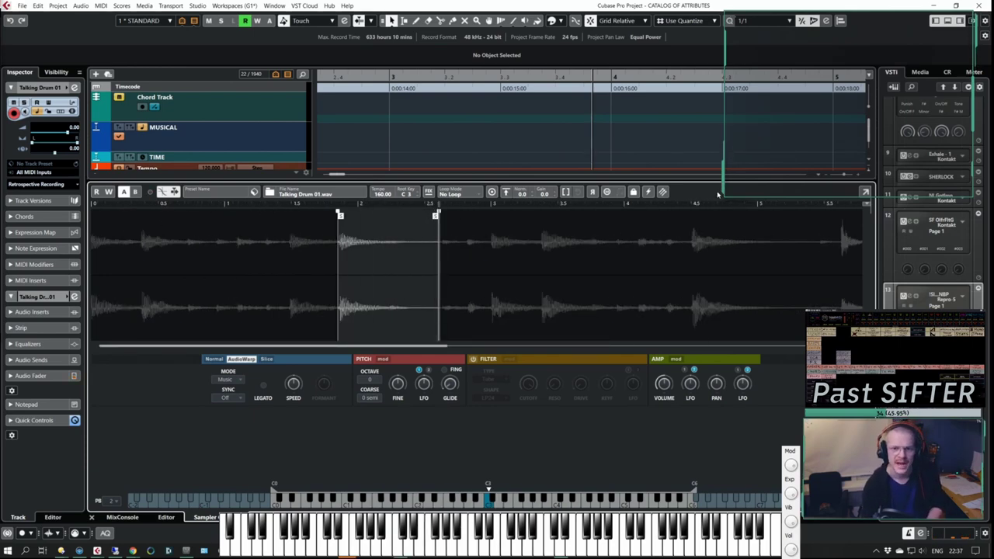
# Step: Close the sampler editor and delete the longer Talking Drum hit at bar 4 from the timeline
pyautogui.click(92, 518)
pyautogui.press('g')
pyautogui.press('g')
pyautogui.press('g')
pyautogui.scroll(1, 495, 313)
pyautogui.scroll(-1, 495, 313)
pyautogui.click(604, 349)
pyautogui.press('Delete')
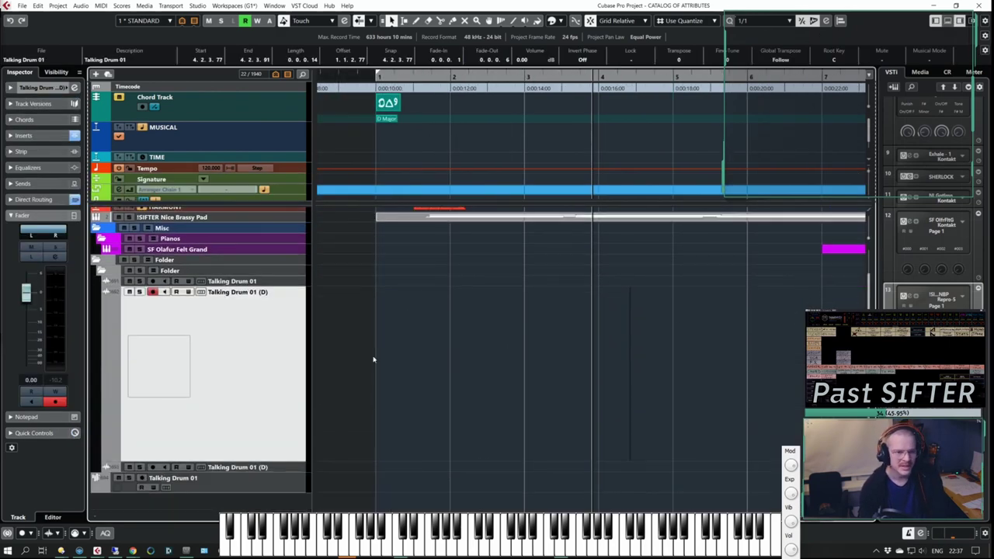
# Step: Record a two-pitch alternating MIDI pattern on the Talking Drum 01 sampler track, starting from the beginning of the piece
pyautogui.click(286, 488)
pyautogui.press('space')
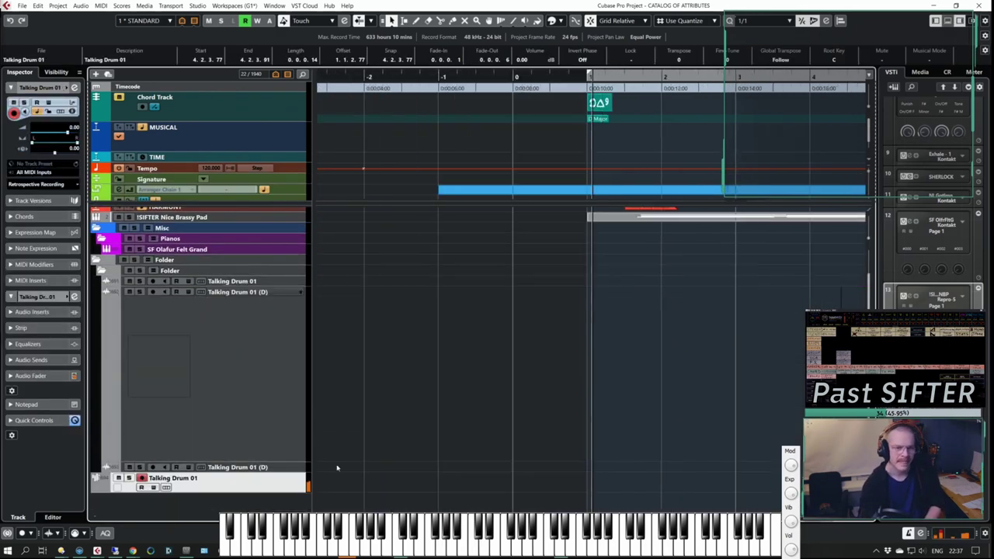
pyautogui.press('space')
pyautogui.press('KP_Multiply')
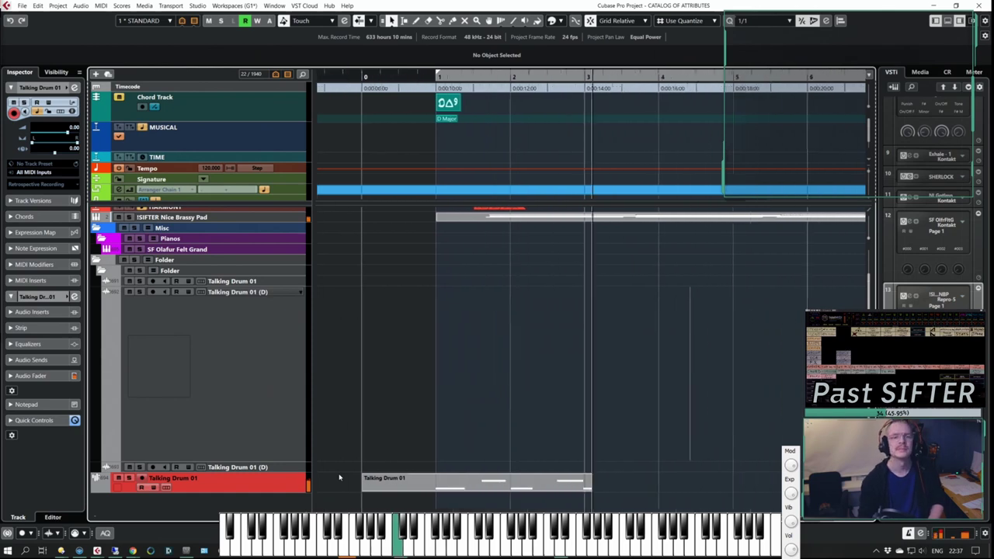
pyautogui.press('space')
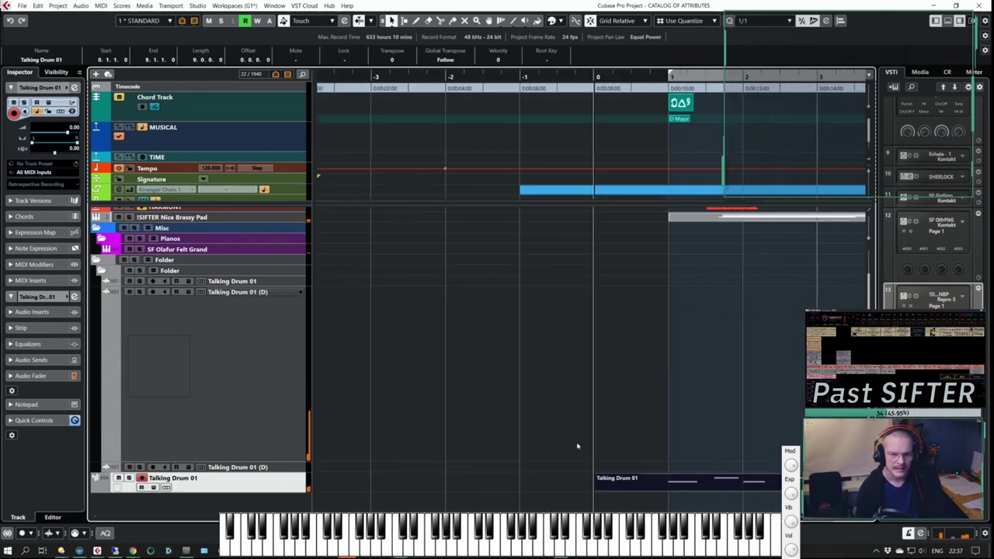
# Step: Split the recorded MIDI part at bar 5, delete the remainder, and set the quantize grid to 1/8
pyautogui.keyDown('alt'); pyautogui.click(701, 487); pyautogui.keyUp('alt')
pyautogui.press('Delete')
pyautogui.click(489, 486)
pyautogui.hotkey('alt', '4')
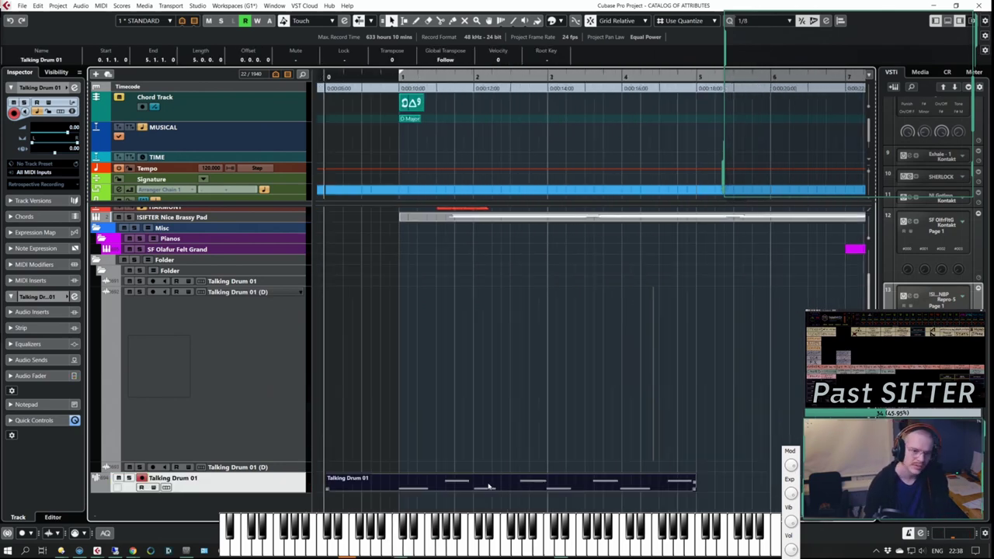
# Step: Delete the leftover note at the end of the MIDI part, then solo the sampler track and play it from bar 1
pyautogui.doubleClick(692, 487)
pyautogui.click(726, 291)
pyautogui.press('Delete')
pyautogui.press('Return')
pyautogui.click(486, 450)
pyautogui.press('s')
pyautogui.press('KP_1')
pyautogui.press('space')
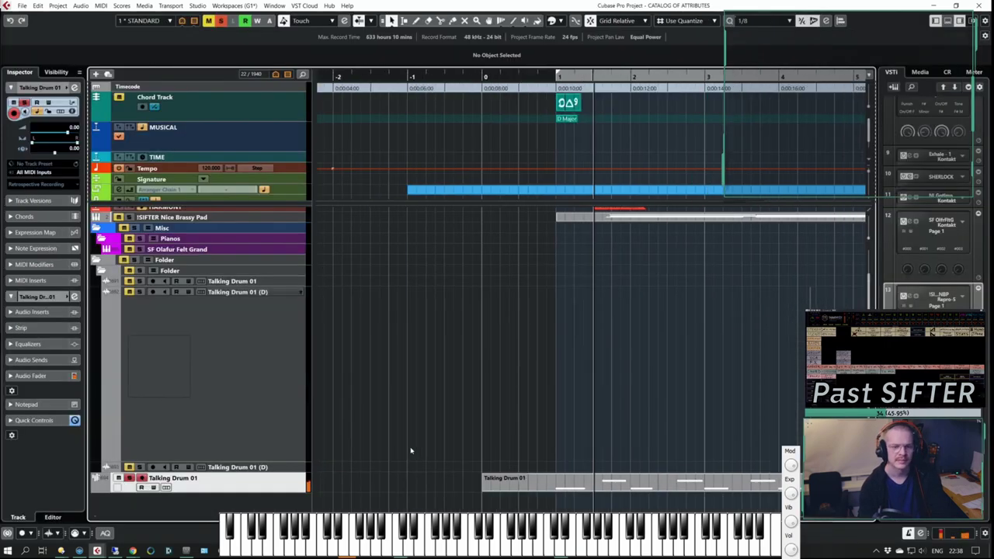
# Step: Split the MIDI part at bar 1 and delete the piece before it
pyautogui.press('space')
pyautogui.press('g')
pyautogui.press('g')
pyautogui.keyDown('alt'); pyautogui.click(470, 486); pyautogui.keyUp('alt')
pyautogui.click(456, 487)
pyautogui.press('Delete')
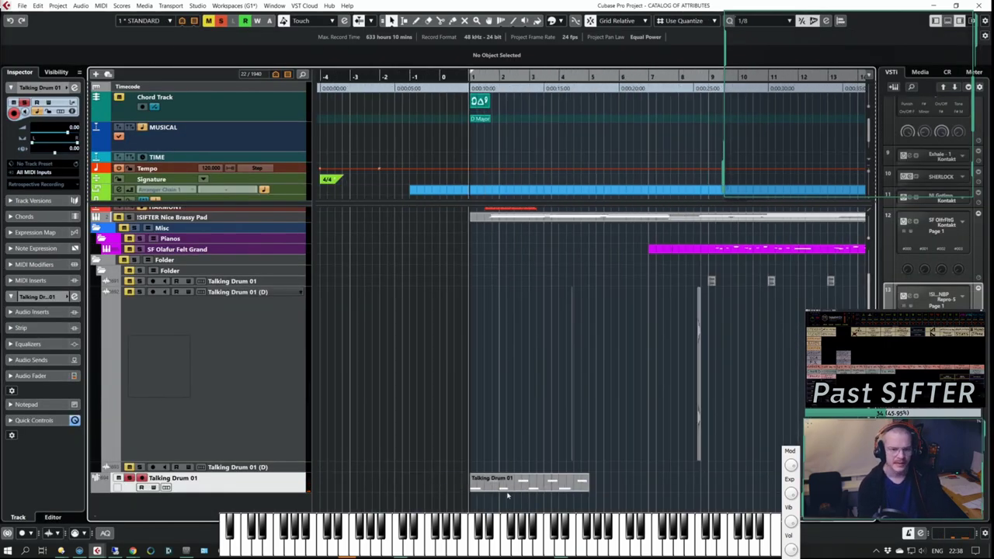
# Step: Render the MIDI part to a new audio track, trim the rendered clip to end at bar 5, and play it soloed
pyautogui.click(510, 491)
pyautogui.hotkey('alt', 'r')
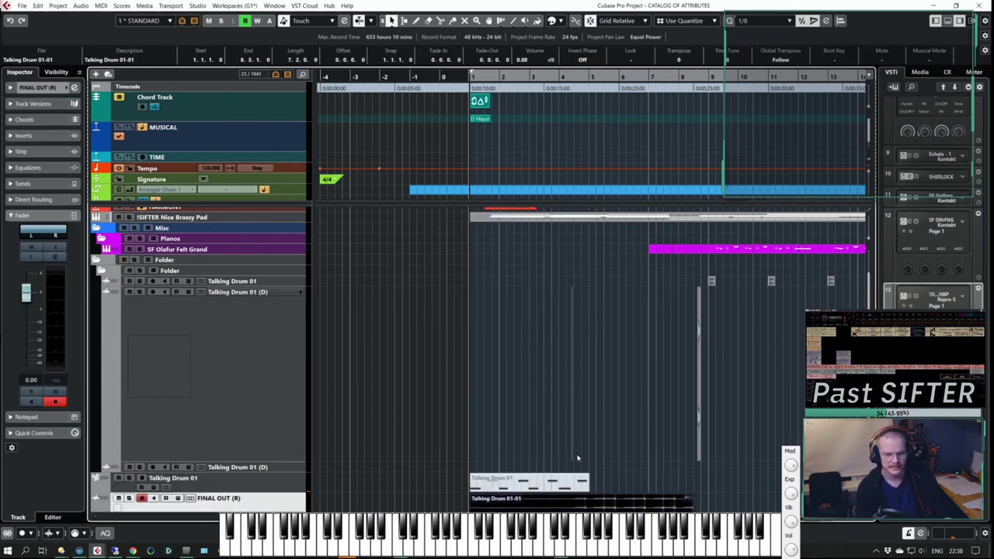
pyautogui.hotkey('ctrl', 'l')
pyautogui.press('s')
pyautogui.press('space')
pyautogui.press('space')
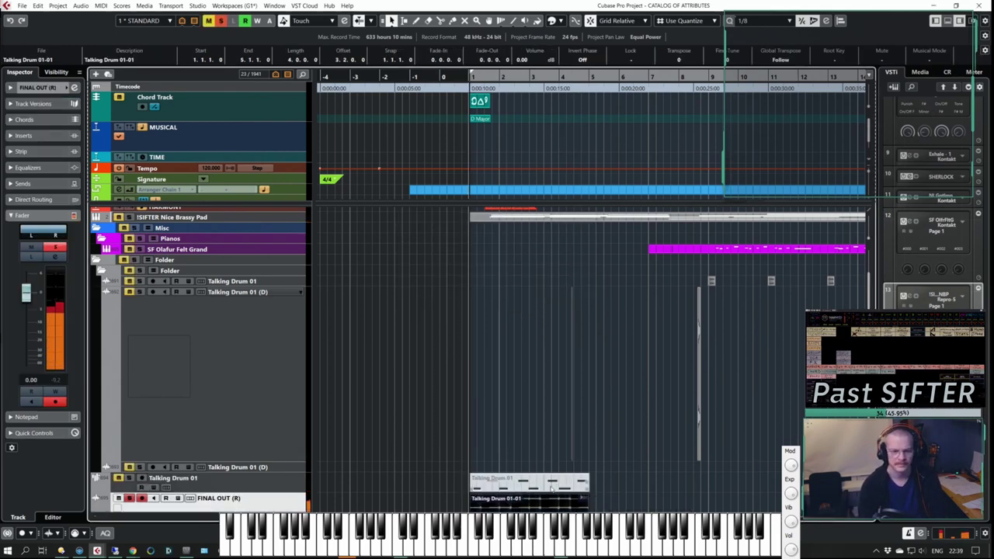
# Step: Unmute the original MIDI part, play it alongside its render, and render it again to a second audio track
pyautogui.press('7')
pyautogui.click(536, 483)
pyautogui.press('space')
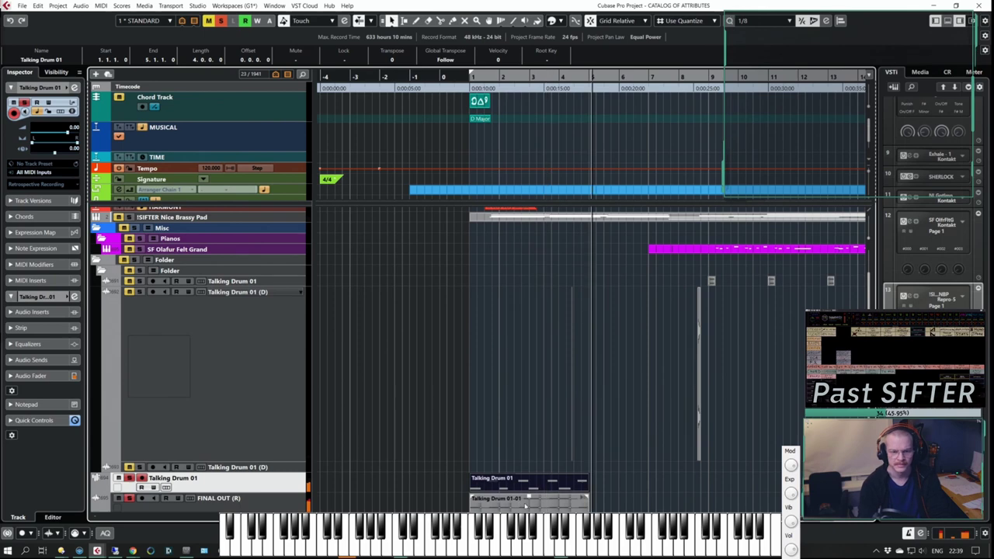
pyautogui.click(167, 498)
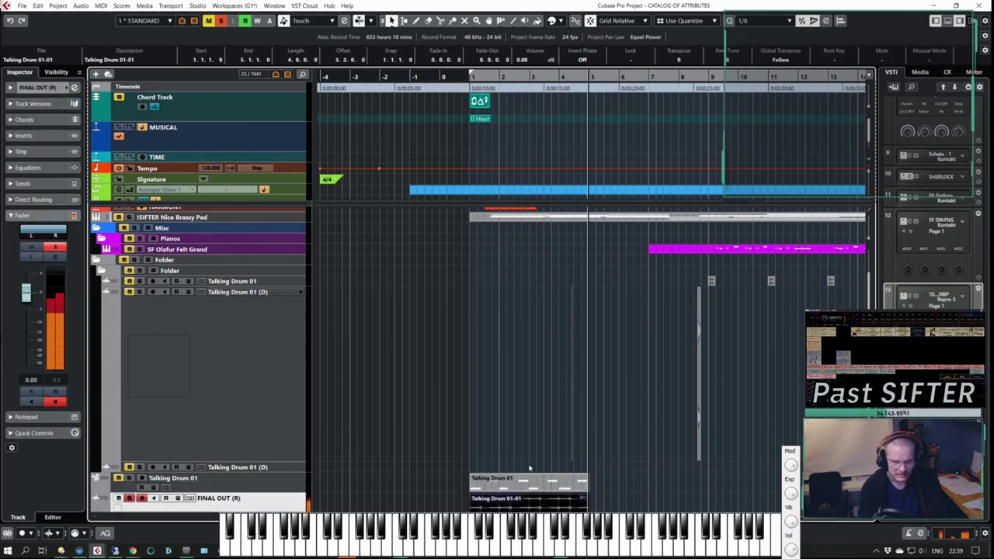
pyautogui.click(158, 481)
pyautogui.hotkey('alt', 'r')
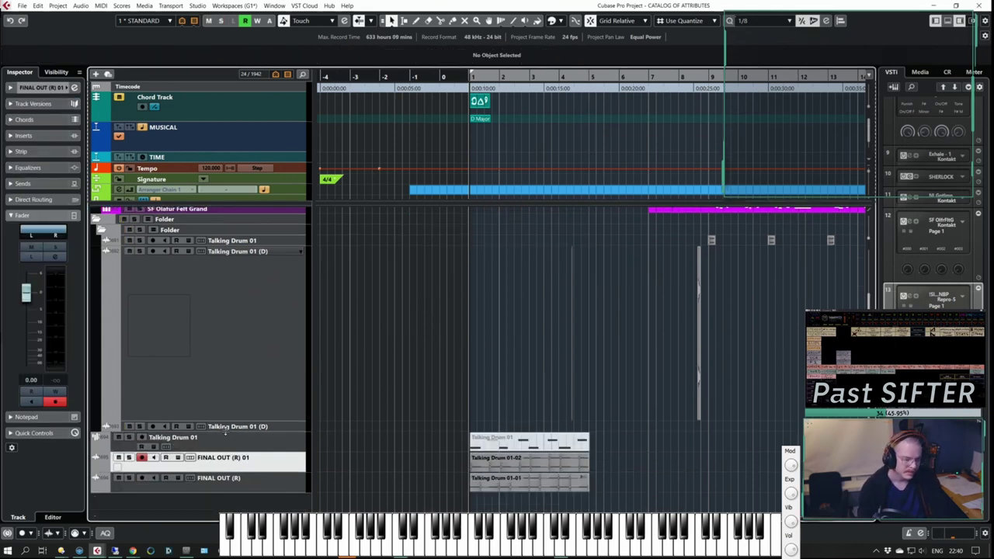
# Step: Route FINAL OUT (R) 01 to the 02 Orch Perc Low group and add an active send to Perc Low
pyautogui.press('e')
pyautogui.click(382, 225)
pyautogui.write('lo')
pyautogui.press('Return')
pyautogui.click(489, 268)
pyautogui.write('lo')
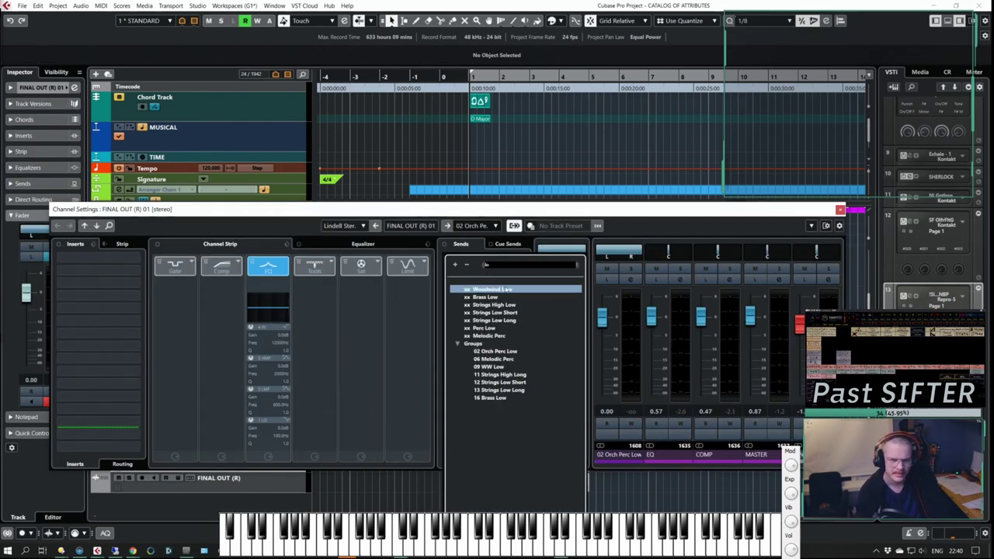
pyautogui.click(485, 328)
pyautogui.click(449, 269)
# Step: Route the FINAL OUT (R) track to 02 Orch Perc Low and give it an active Perc Low send
pyautogui.press('Up')
pyautogui.click(376, 227)
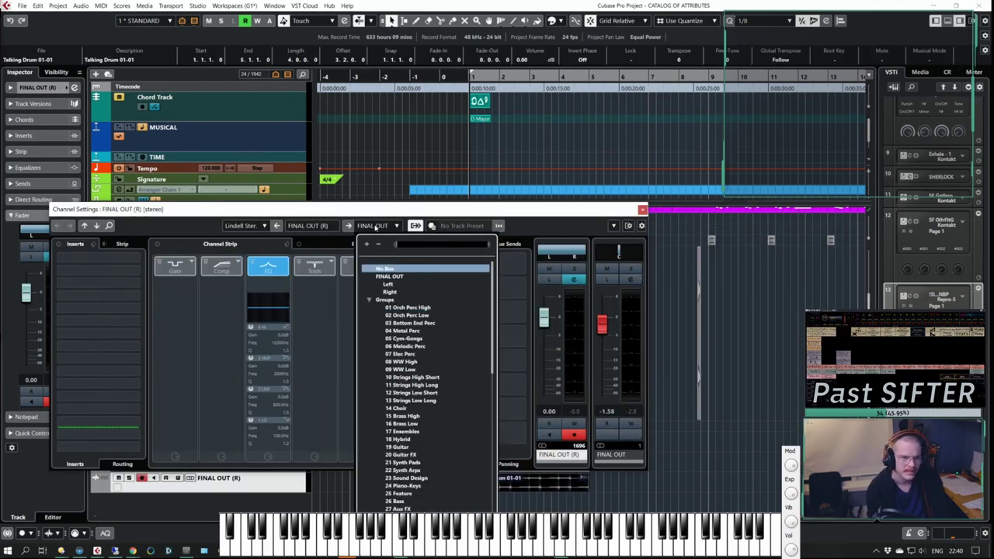
pyautogui.write('lo')
pyautogui.press('Return')
pyautogui.click(477, 270)
pyautogui.write('lo')
pyautogui.press('Return')
pyautogui.click(450, 269)
pyautogui.click(839, 210)
# Step: Pan FINAL OUT (R) 01 to L19 and FINAL OUT (R) to R17
pyautogui.press('Up')
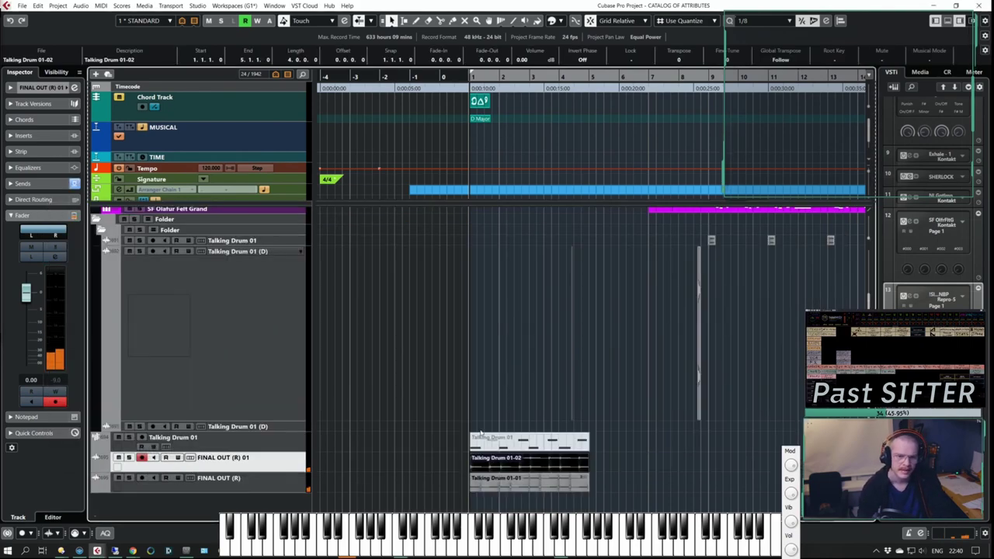
pyautogui.press('e')
pyautogui.moveTo(584, 253); pyautogui.dragTo(540, 253)
pyautogui.press('e')
pyautogui.press('Down')
pyautogui.press('e')
pyautogui.moveTo(599, 150); pyautogui.dragTo(625, 153)
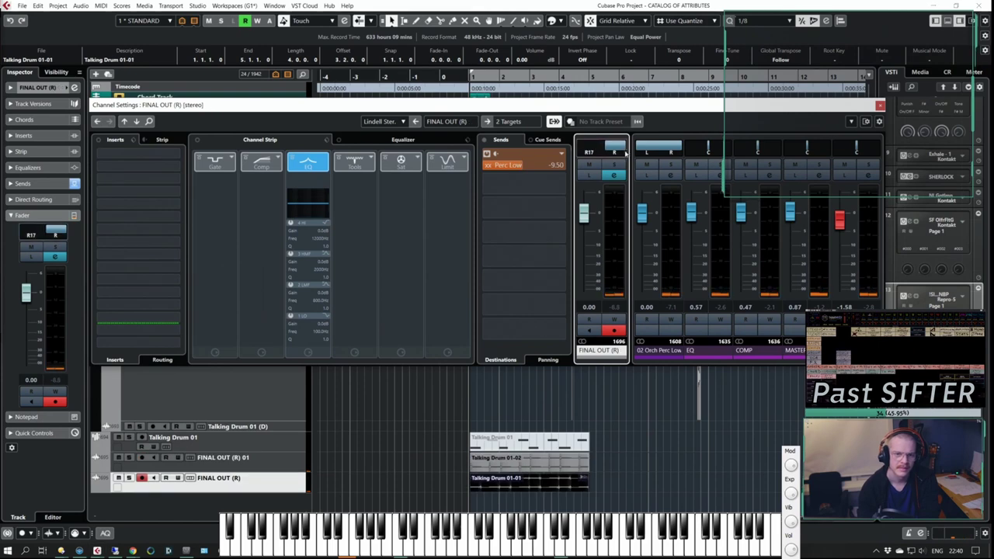
# Step: Carry the offline processing of the Talking Drum 01-01 clip over to the Talking Drum 01-02 clip
pyautogui.press('F7')
pyautogui.click(443, 92)
pyautogui.press('Escape')
pyautogui.press('F7')
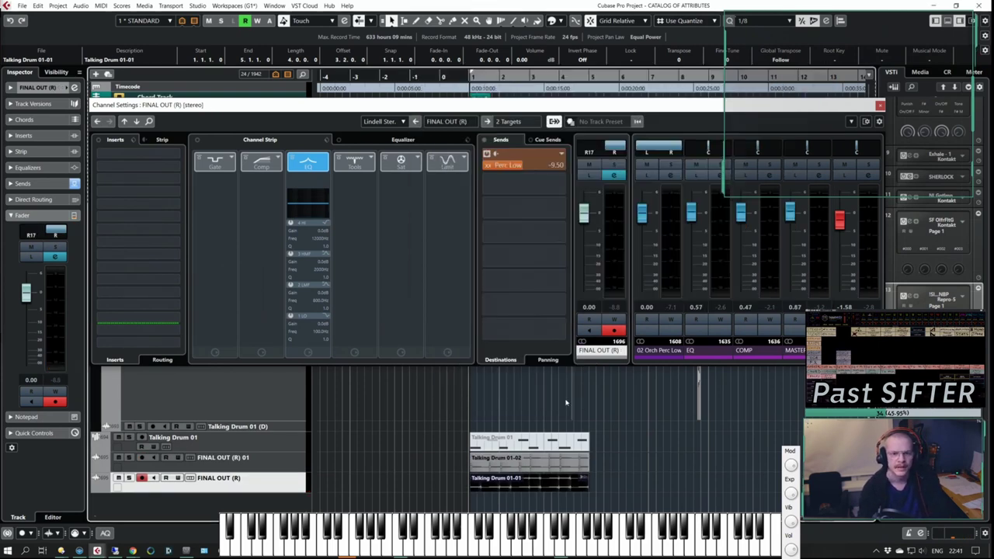
pyautogui.press('Up')
pyautogui.press('F7')
pyautogui.press('F7')
pyautogui.press('e')
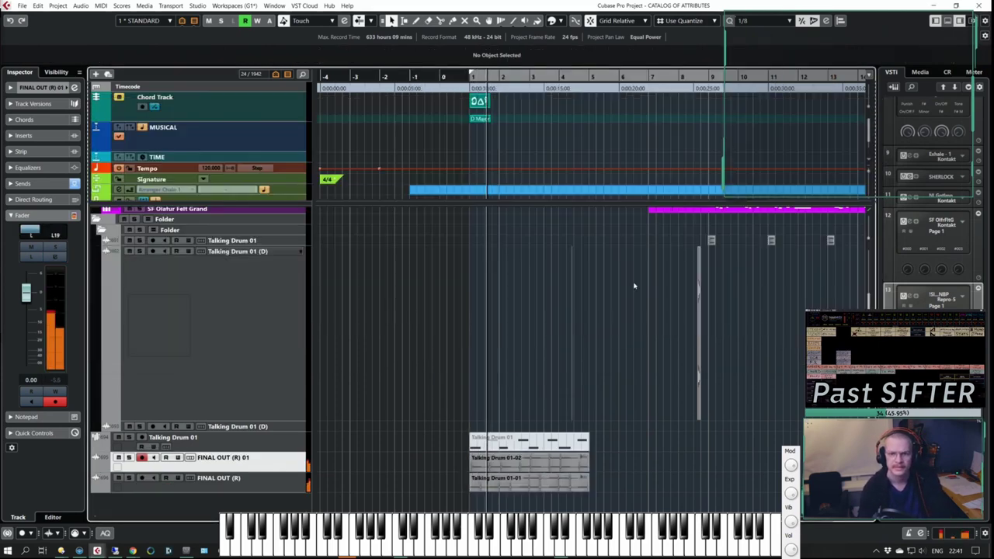
# Step: Solo both rendered Talking Drum tracks and play them together
pyautogui.moveTo(611, 488); pyautogui.dragTo(561, 463)
pyautogui.press('s')
pyautogui.press('space')
pyautogui.press('space')
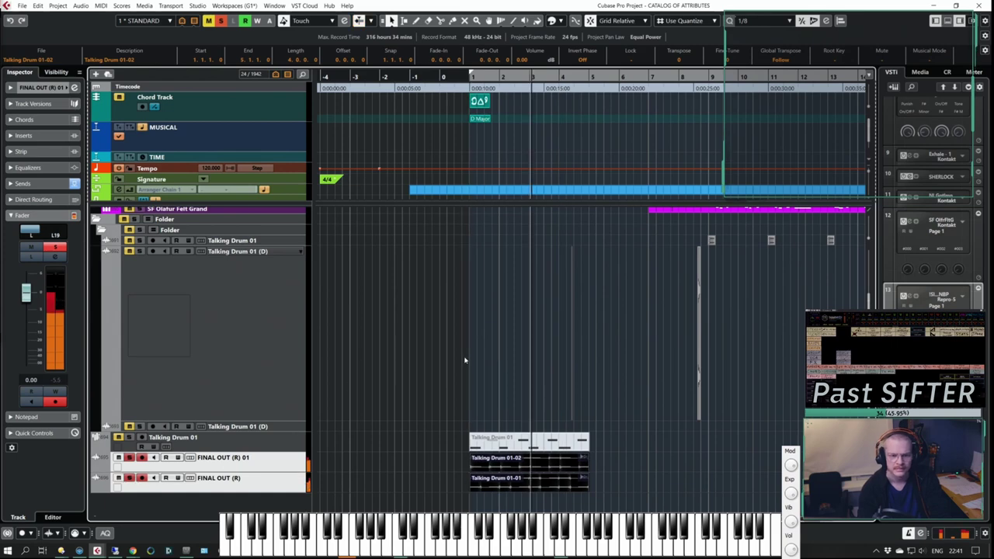
# Step: Repeat both four-bar rendered clips back to back along the timeline
pyautogui.press('space')
pyautogui.moveTo(601, 490); pyautogui.dragTo(563, 461)
pyautogui.press('g')
pyautogui.moveTo(492, 489); pyautogui.dragTo(443, 485)
# Step: Turn the low EQ band of FINAL OUT (R) 01 into a high-pass filter at about 89.5 Hz during playback
pyautogui.press('e')
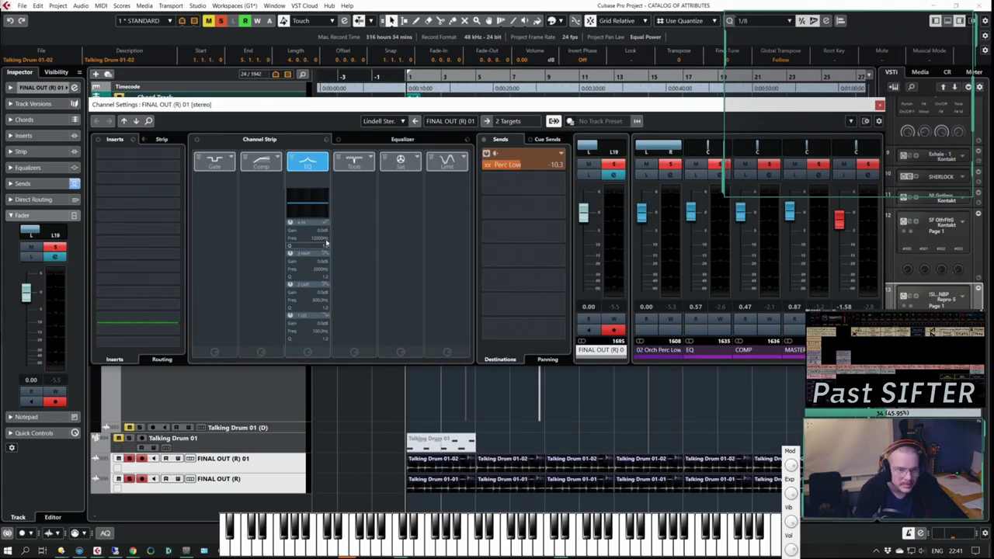
pyautogui.click(324, 316)
pyautogui.click(382, 350)
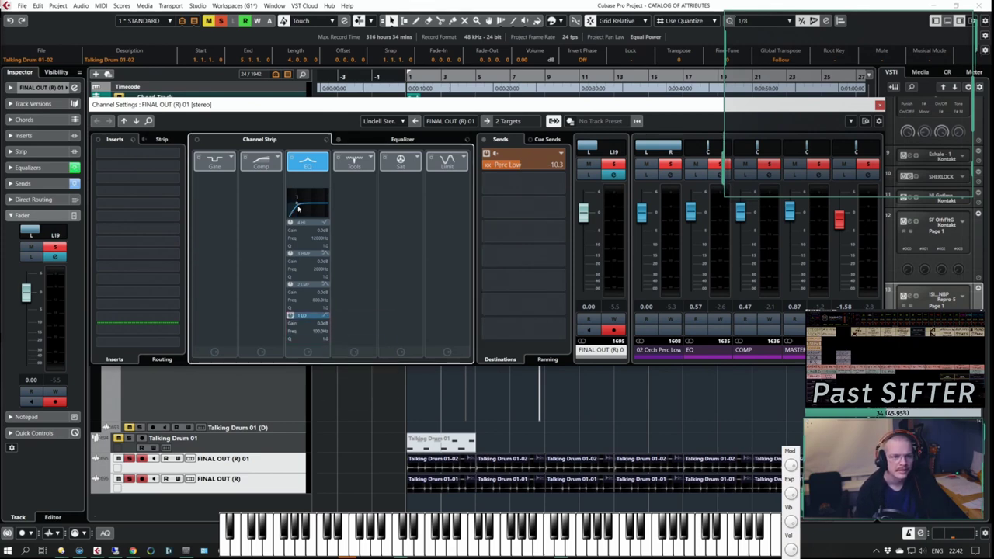
pyautogui.press('space')
pyautogui.moveTo(299, 208); pyautogui.dragTo(297, 211)
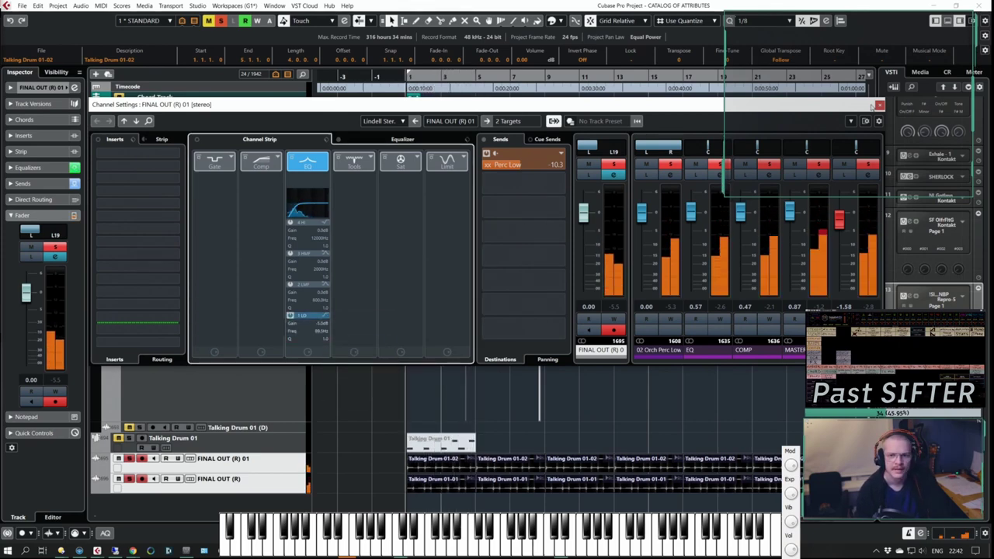
pyautogui.click(402, 139)
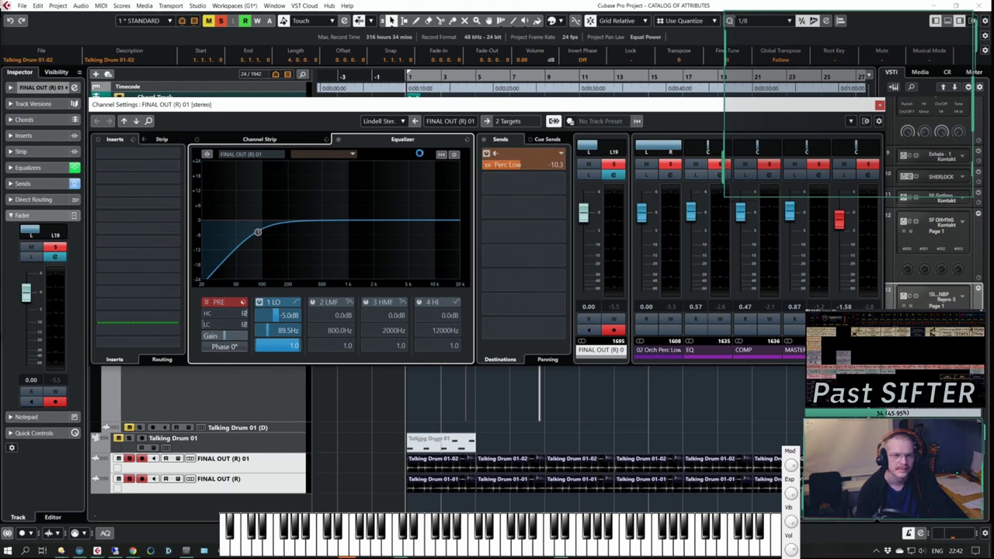
# Step: Enable a matching high-pass filter on the low EQ band of FINAL OUT (R) and adjust its cutoff during playback
pyautogui.click(284, 479)
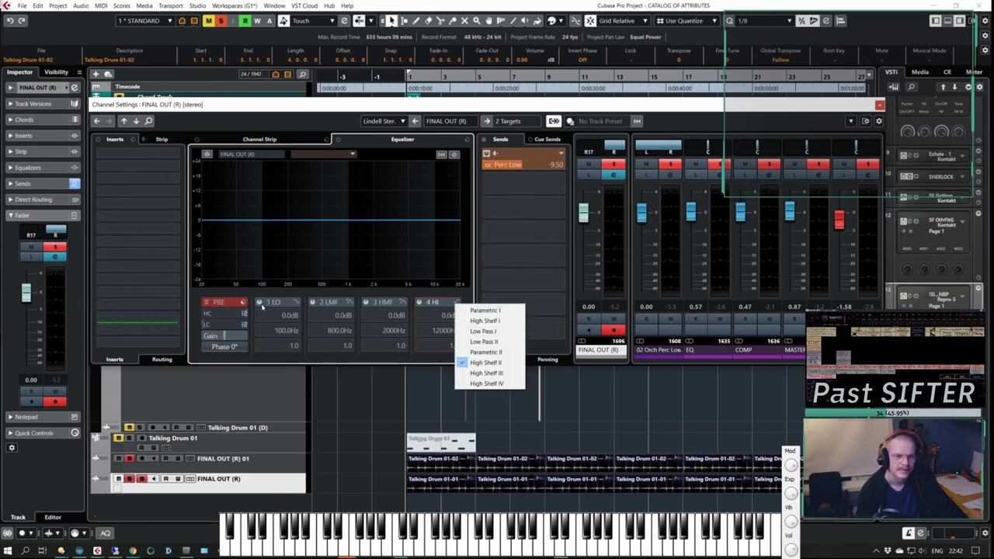
pyautogui.press('space')
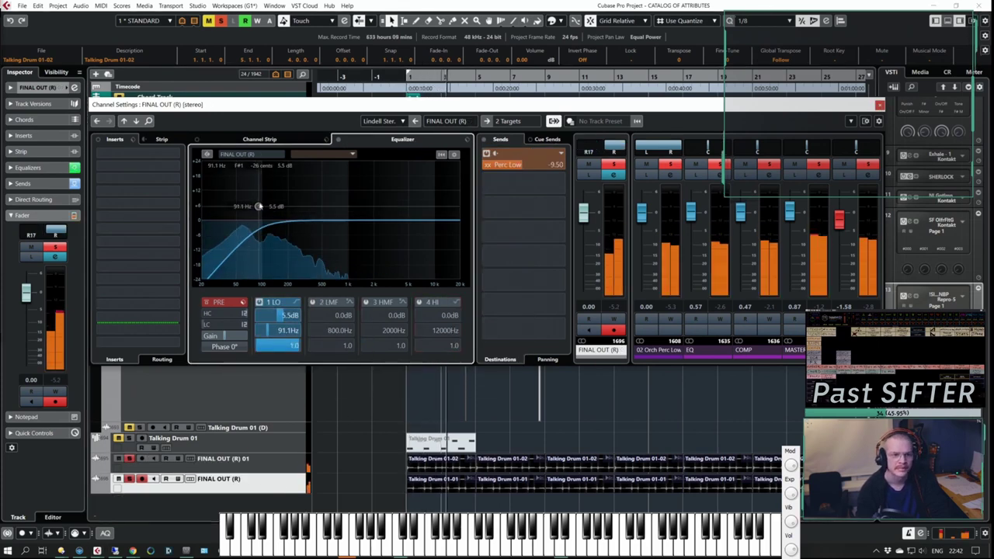
pyautogui.moveTo(262, 221); pyautogui.dragTo(245, 221)
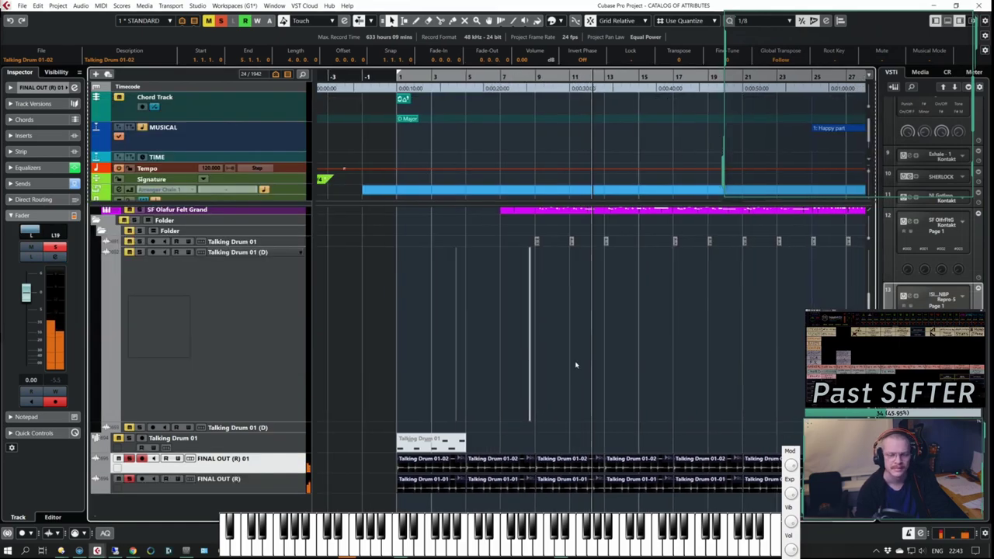
# Step: Play from bar 1 without solo, then move the tiny Talking Drum hit to 2.4.1.0 and set the grid to 1/16
pyautogui.press('KP_1')
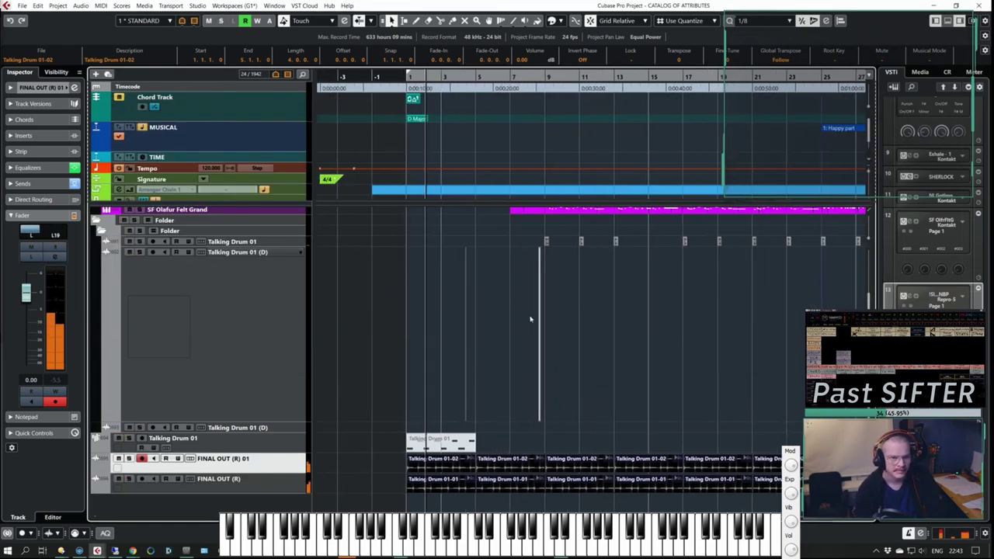
pyautogui.press('h')
pyautogui.press('h')
pyautogui.click(632, 311)
pyautogui.click(632, 310)
pyautogui.press('j')
pyautogui.click(613, 285)
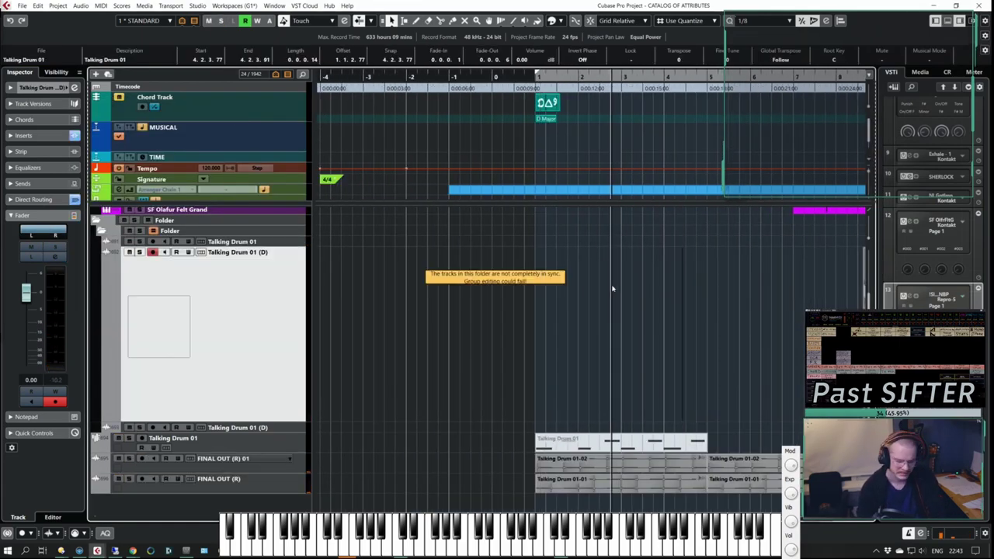
pyautogui.press('j')
pyautogui.press('h')
pyautogui.press('h')
pyautogui.press('h')
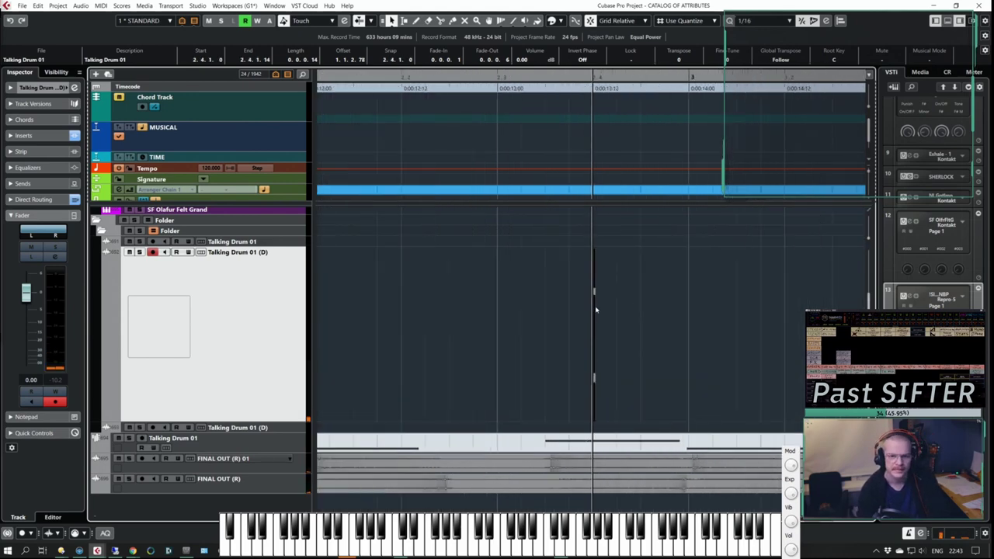
# Step: Duplicate the tiny hit at 1/16 intervals up to 2.4.4.0
pyautogui.moveTo(596, 309)
pyautogui.mouseDown()
pyautogui.moveTo(621, 299)
pyautogui.moveTo(587, 300)
pyautogui.mouseUp()
pyautogui.keyDown('shift'); pyautogui.click(595, 304); pyautogui.keyUp('shift')
pyautogui.moveTo(595, 302); pyautogui.dragTo(642, 299)
pyautogui.hotkey('ctrl', 'z')
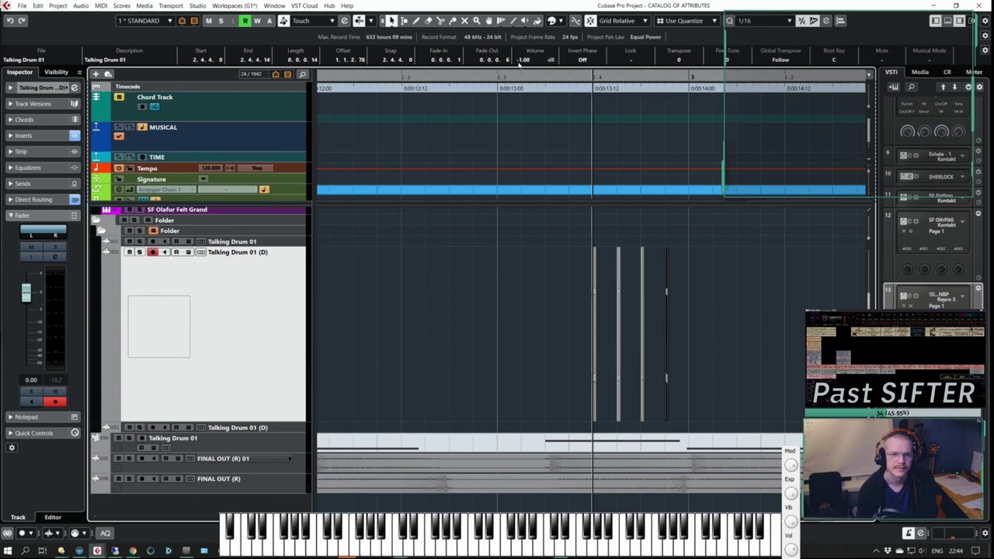
# Step: Solo and play Talking Drum 01 (D), and give its channel a send to xx Delay 1/2
pyautogui.press('s')
pyautogui.press('space')
pyautogui.press('space')
pyautogui.press('g')
pyautogui.press('g')
pyautogui.press('g')
pyautogui.press('e')
pyautogui.click(515, 158)
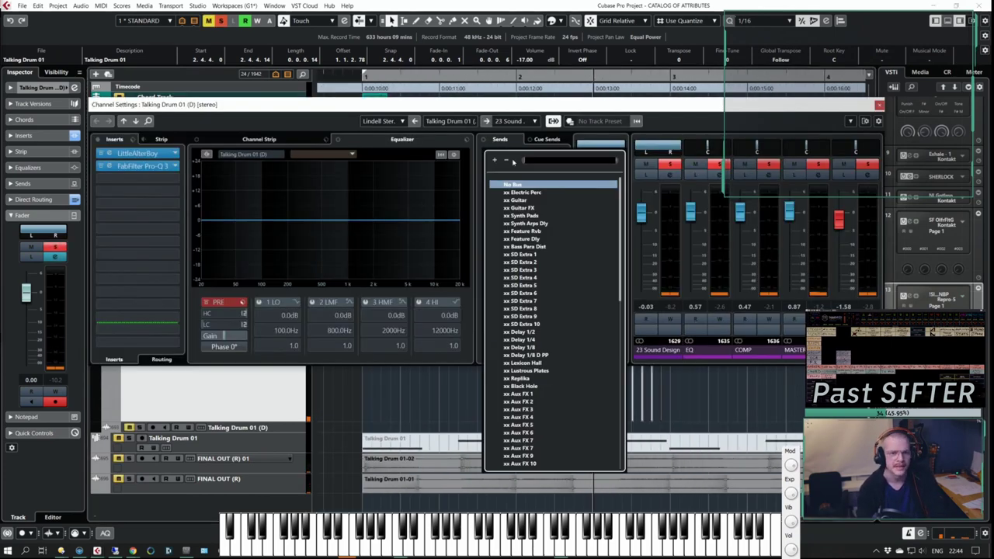
pyautogui.write('del')
pyautogui.press('Return')
pyautogui.press('space')
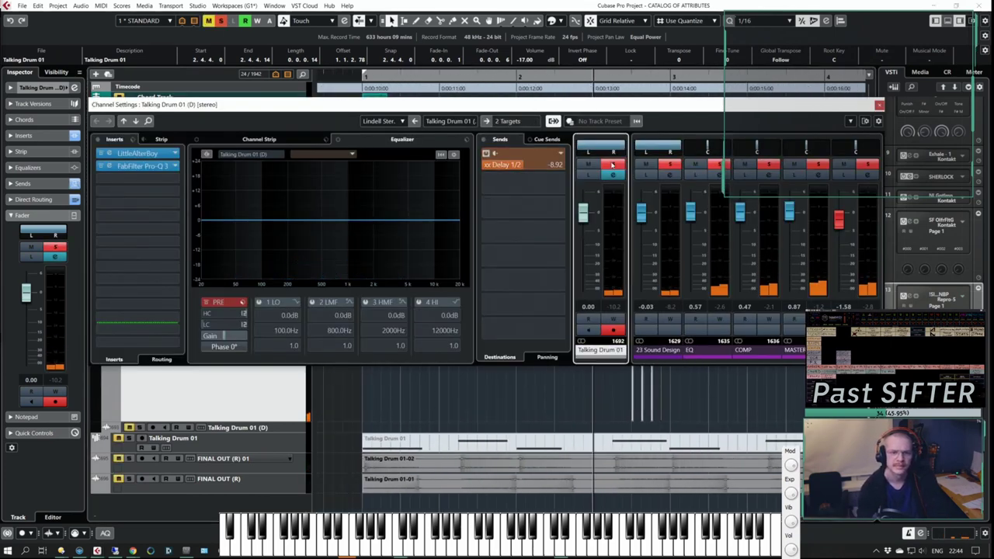
# Step: Switch the channel's delay send to xx Delay 1/8 D PP and close the channel settings
pyautogui.click(562, 161)
pyautogui.click(534, 354)
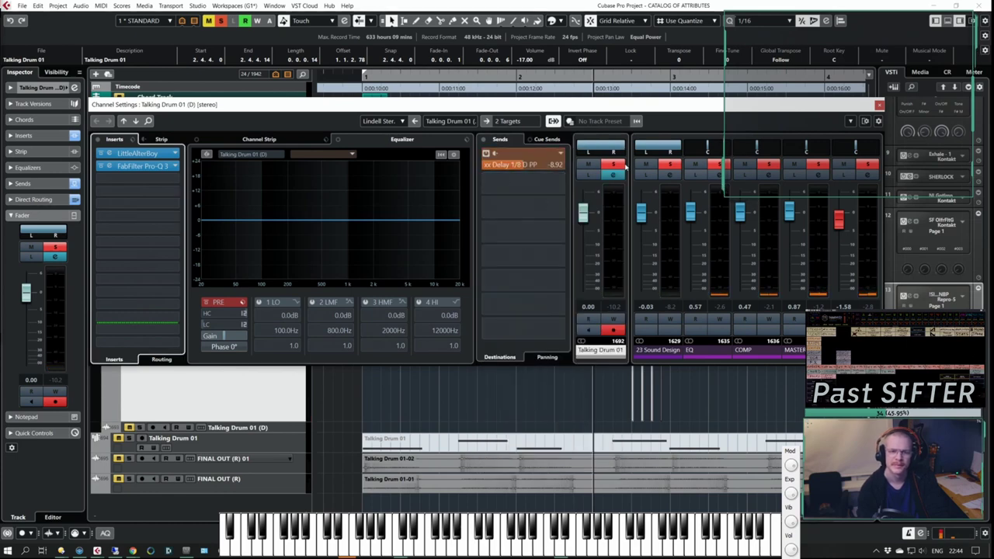
pyautogui.click(880, 106)
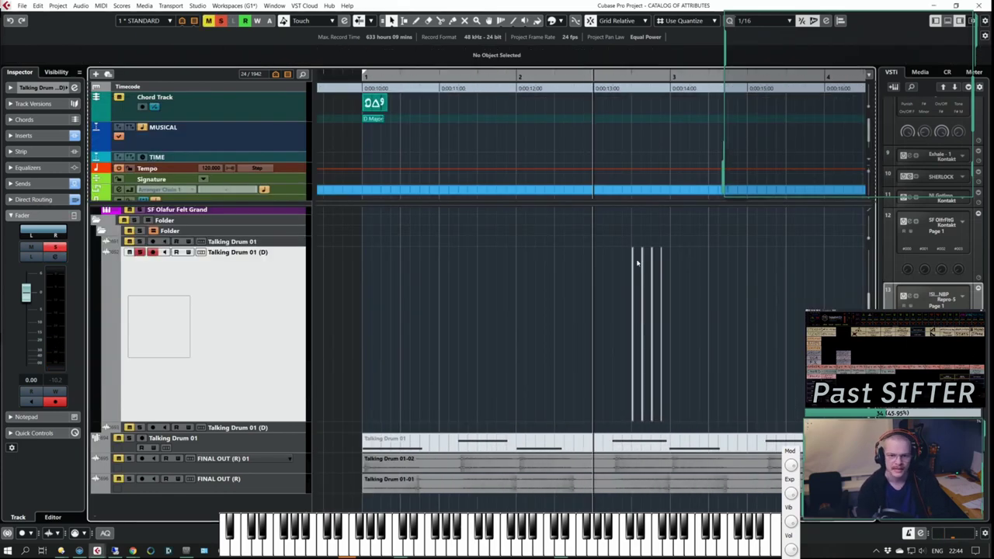
# Step: Repeat the one-bar range containing the Talking Drum hits three times, up to bar 6, and play the result without solo
pyautogui.press('2')
pyautogui.moveTo(636, 265); pyautogui.dragTo(673, 304)
pyautogui.press('g')
pyautogui.moveTo(615, 277); pyautogui.dragTo(546, 278)
pyautogui.hotkey('ctrl', 'd')
pyautogui.hotkey('ctrl', 'd')
pyautogui.hotkey('ctrl', 'd')
pyautogui.press('s')
pyautogui.press('space')
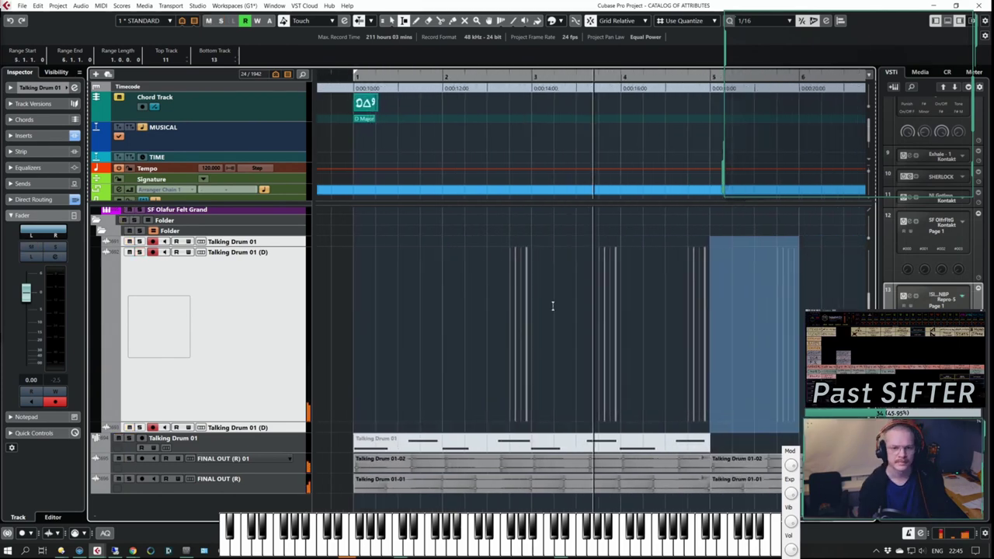
pyautogui.press('space')
# Step: Insert Physion in the third insert slot of Talking Drum 01 (D)
pyautogui.press('g')
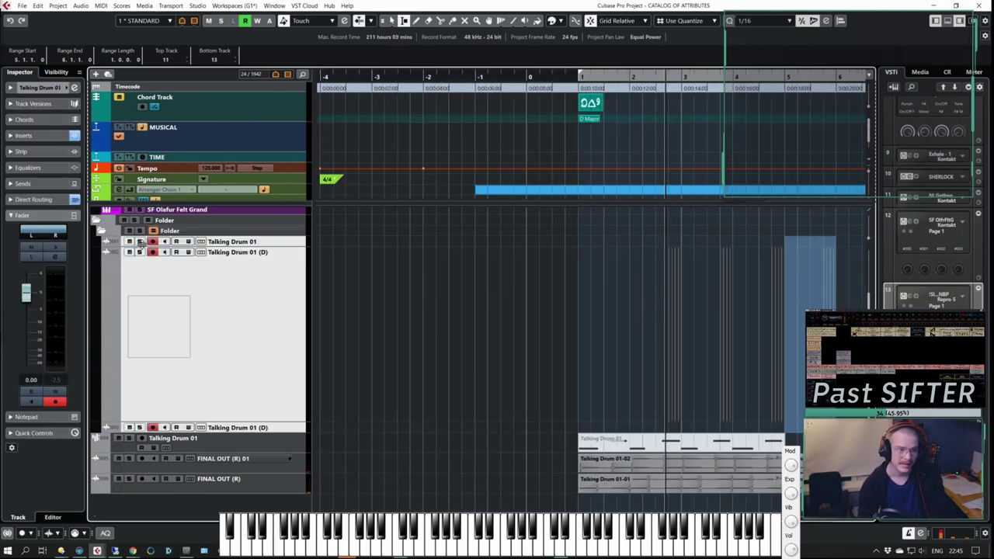
pyautogui.press('Down')
pyautogui.press('e')
pyautogui.click(158, 179)
pyautogui.write('phys')
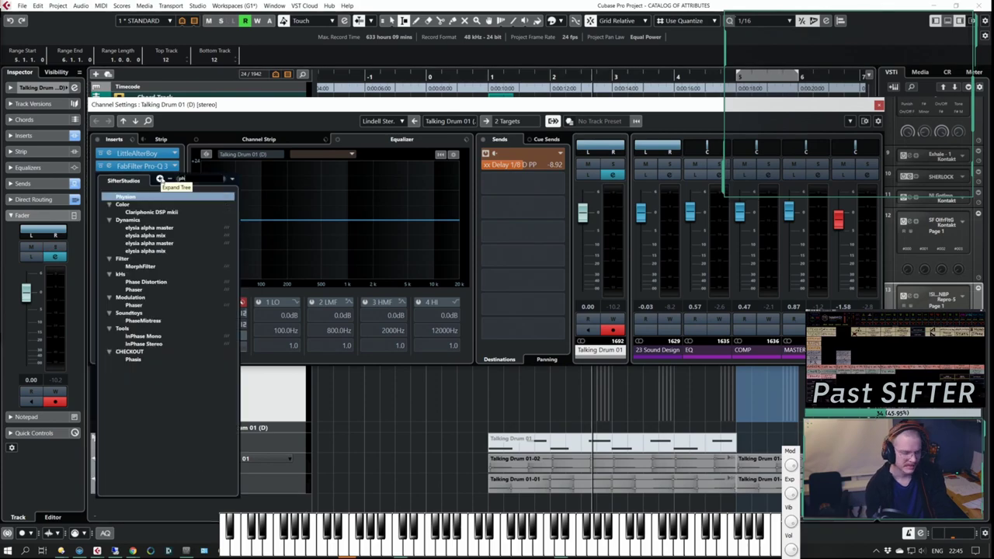
pyautogui.press('Return')
# Step: Load a Physion preset from the 04 - Reverb effects folder and audition the following presets during solo playback
pyautogui.click(479, 177)
pyautogui.doubleClick(361, 216)
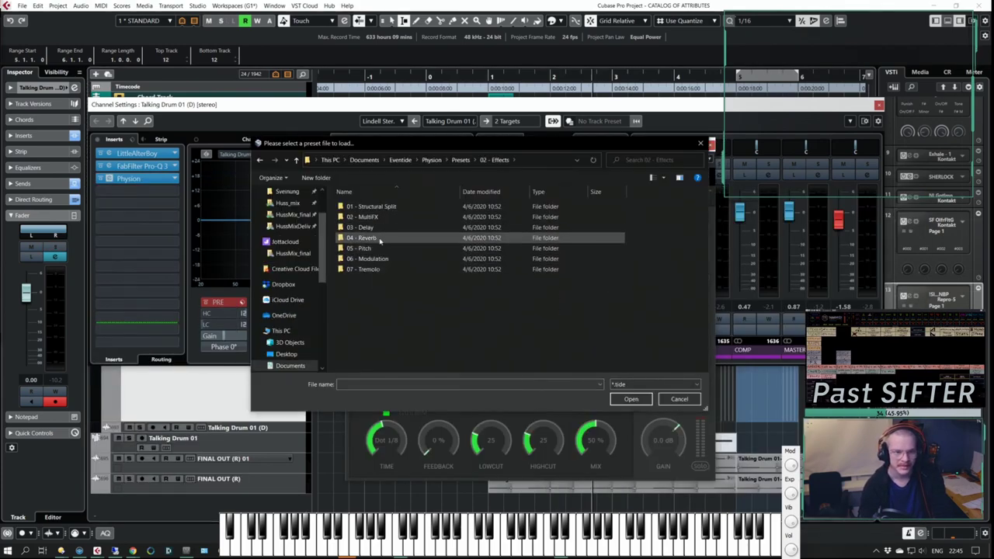
pyautogui.doubleClick(377, 238)
pyautogui.doubleClick(384, 282)
pyautogui.click(461, 177)
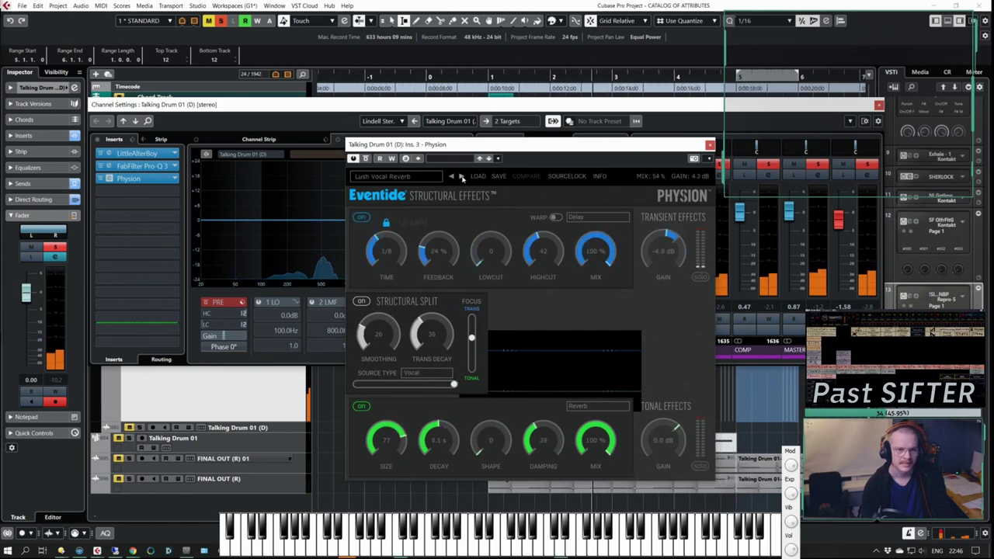
pyautogui.click(462, 176)
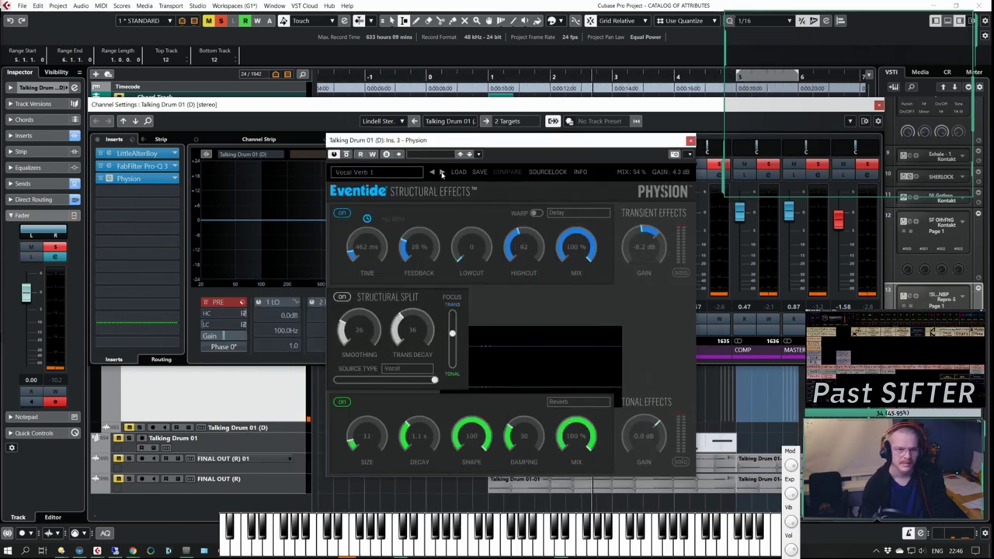
pyautogui.click(442, 172)
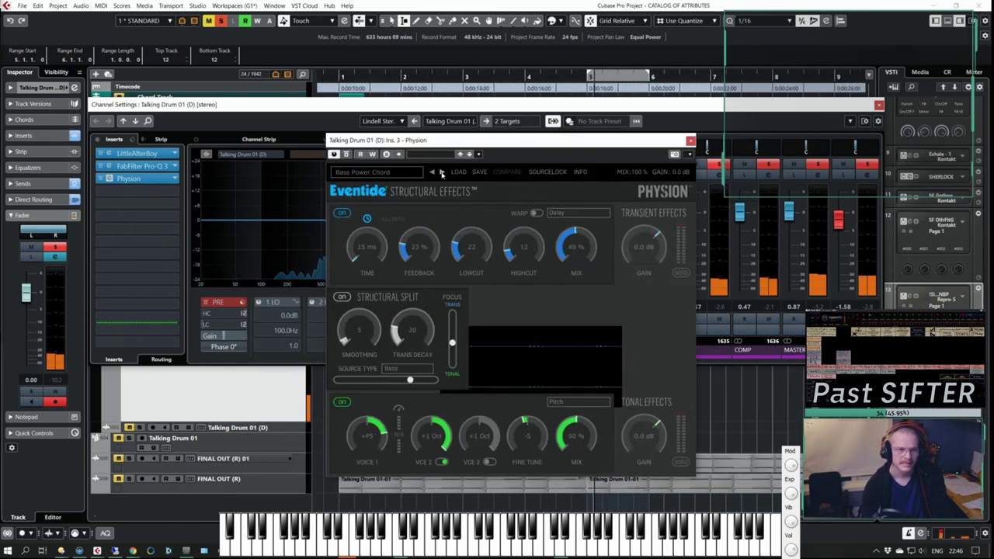
pyautogui.click(441, 173)
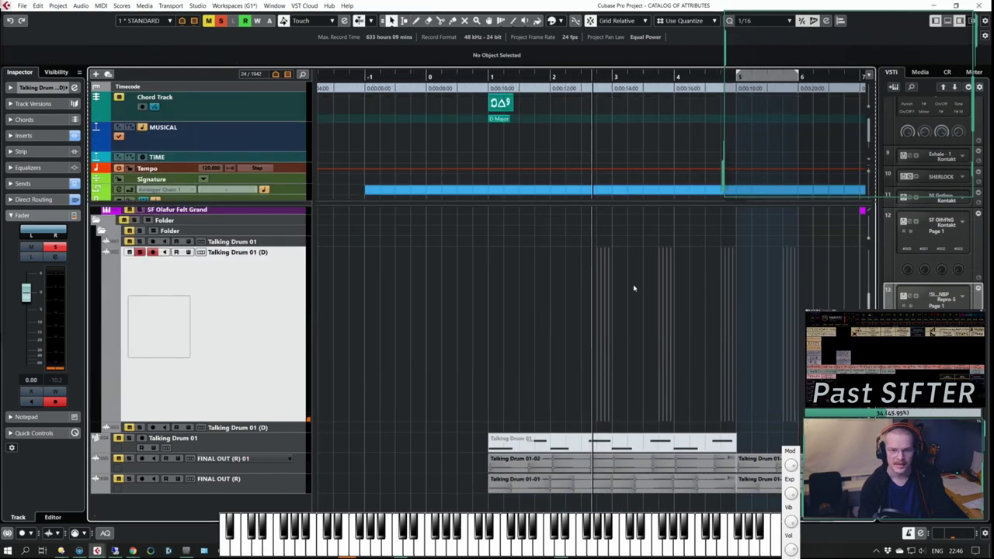
# Step: During unsoloed playback, remove the brassy pad before bar 9 and delete the Talking Drum 01 (D) hits just before bar 9
pyautogui.scroll(-3, 520, 312)
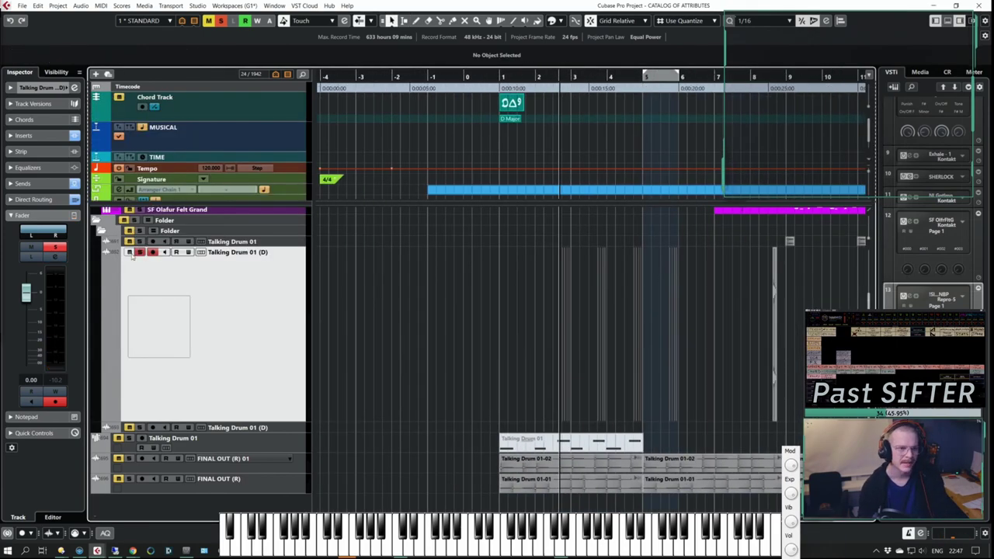
pyautogui.click(502, 404)
pyautogui.press('space')
pyautogui.scroll(-3, 575, 399)
pyautogui.scroll(3, 561, 290)
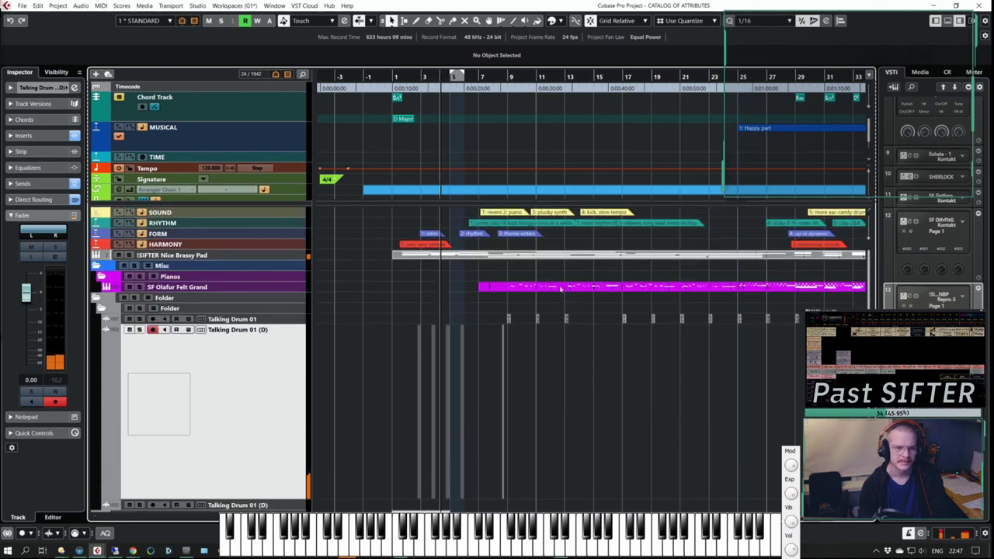
pyautogui.click(506, 255)
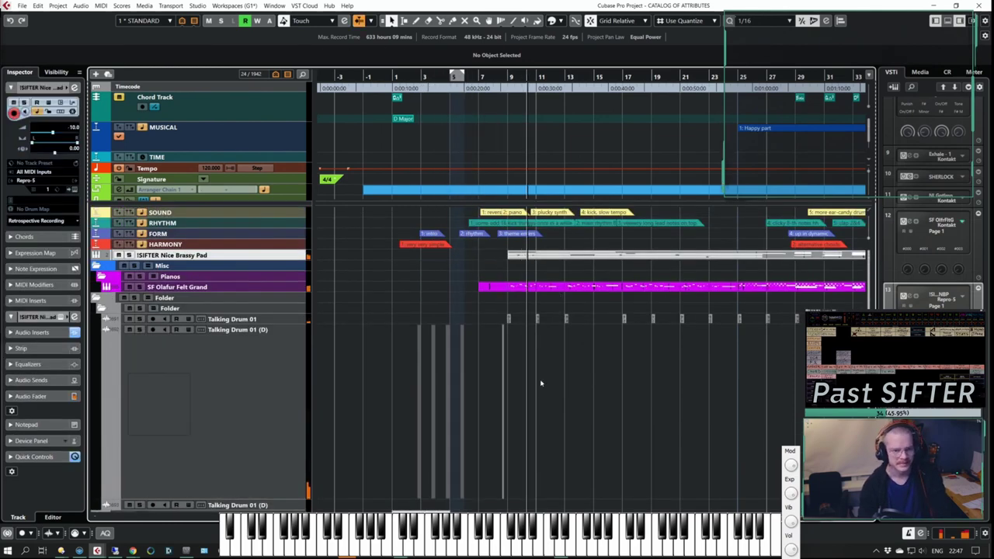
pyautogui.click(516, 381)
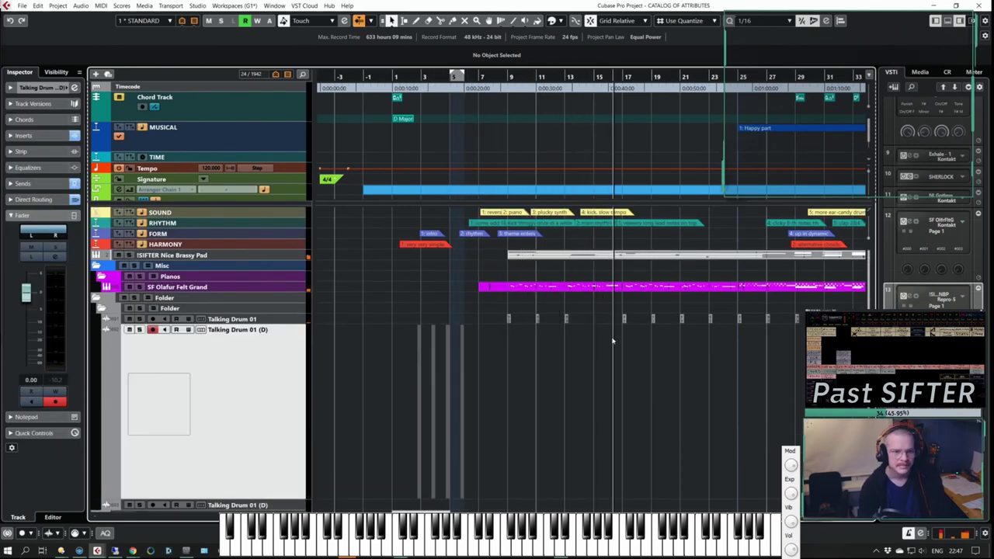
# Step: Select all events on both FINAL OUT (R) tracks and duplicate them so the copies start at bar 25
pyautogui.scroll(-2, 587, 371)
pyautogui.moveTo(745, 505); pyautogui.dragTo(423, 464)
pyautogui.hotkey('ctrl', 'd')
pyautogui.press('g')
pyautogui.press('g')
pyautogui.press('g')
pyautogui.press('g')
pyautogui.press('g')
pyautogui.press('g')
pyautogui.press('g')
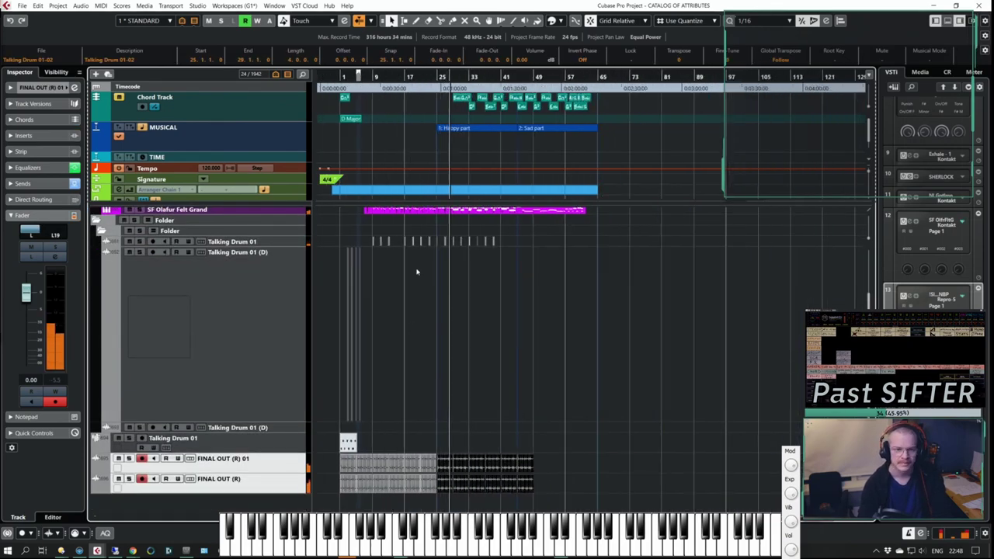
# Step: Raise the high-pass cutoff of FINAL OUT (R) to about 190 Hz during playback and close its channel settings
pyautogui.press('e')
pyautogui.moveTo(246, 222); pyautogui.dragTo(285, 221)
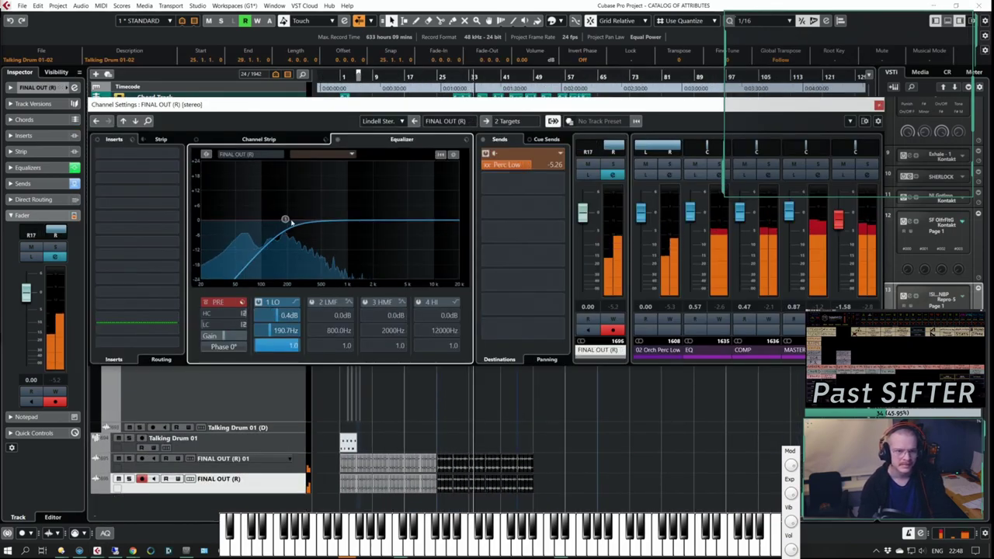
pyautogui.press('e')
pyautogui.click(471, 257)
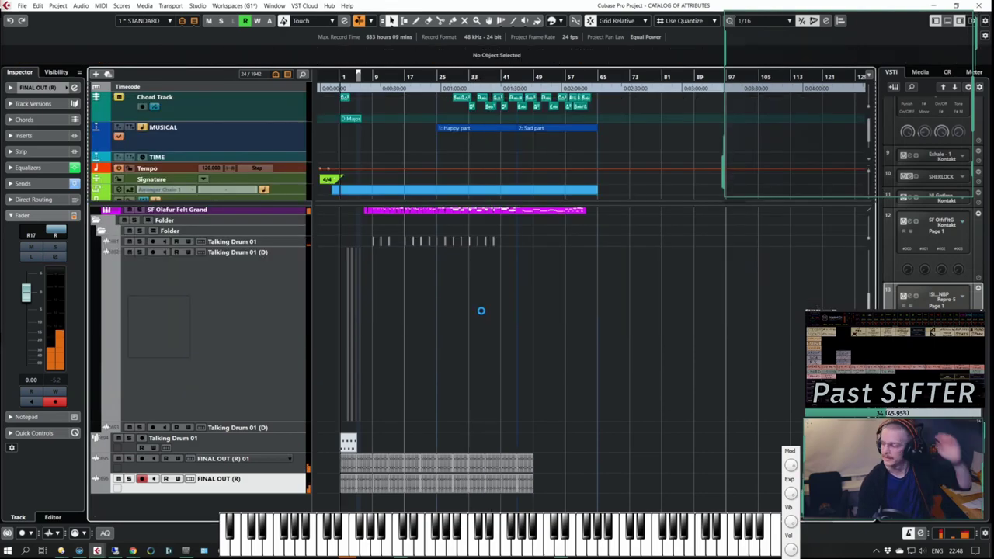
# Step: Find the Diva - 1 track by searching the project's tracks for "diva"
pyautogui.press('h')
pyautogui.press('h')
pyautogui.press('h')
pyautogui.press('h')
pyautogui.scroll(3, 521, 277)
pyautogui.hotkey('ctrl', 'f')
pyautogui.write('diva')
pyautogui.press('Return')
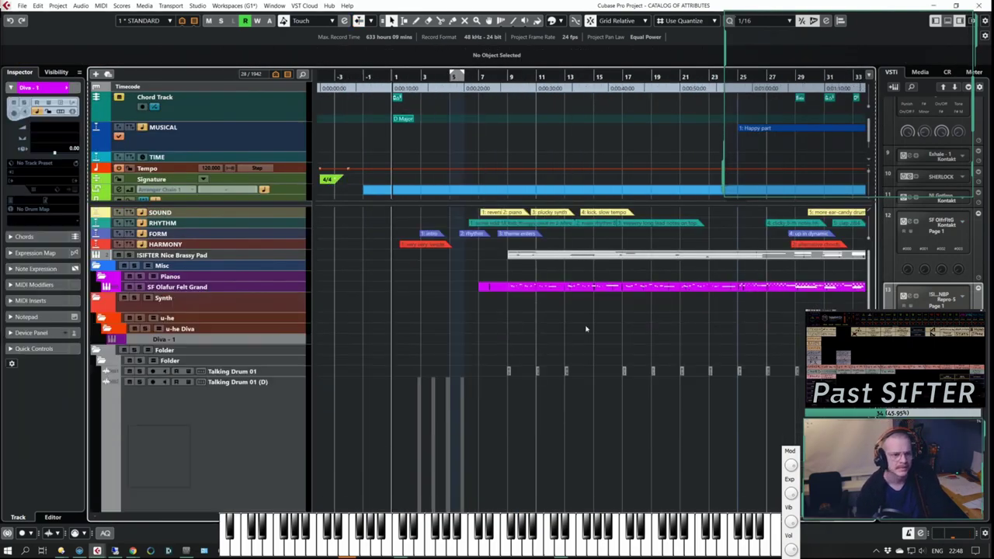
# Step: Enable the Diva - 1 track, search its presets for "deep" and load BS Deep Space Diva
pyautogui.rightClick(225, 339)
pyautogui.click(246, 316)
pyautogui.click(246, 339)
pyautogui.click(530, 136)
pyautogui.click(690, 511)
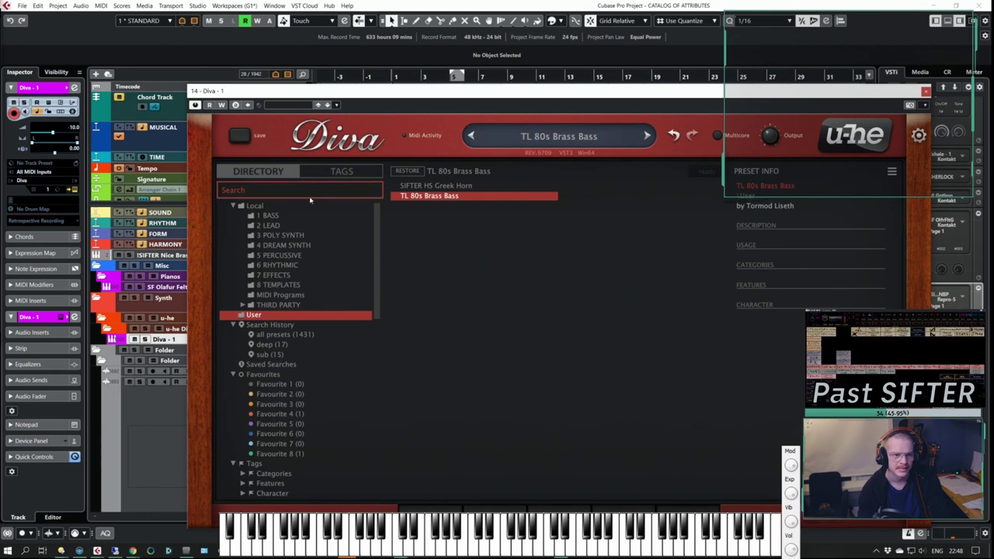
pyautogui.write('deep')
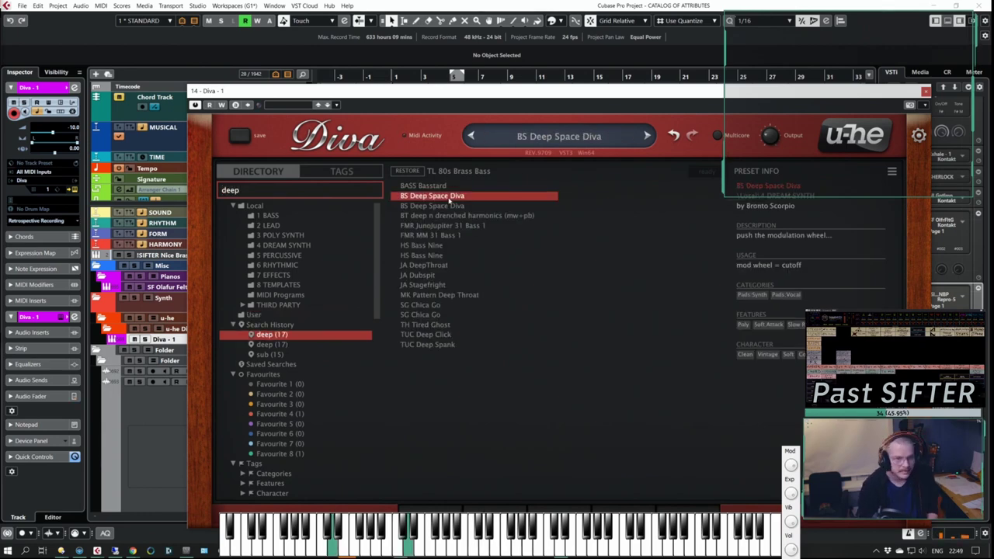
pyautogui.press('Escape')
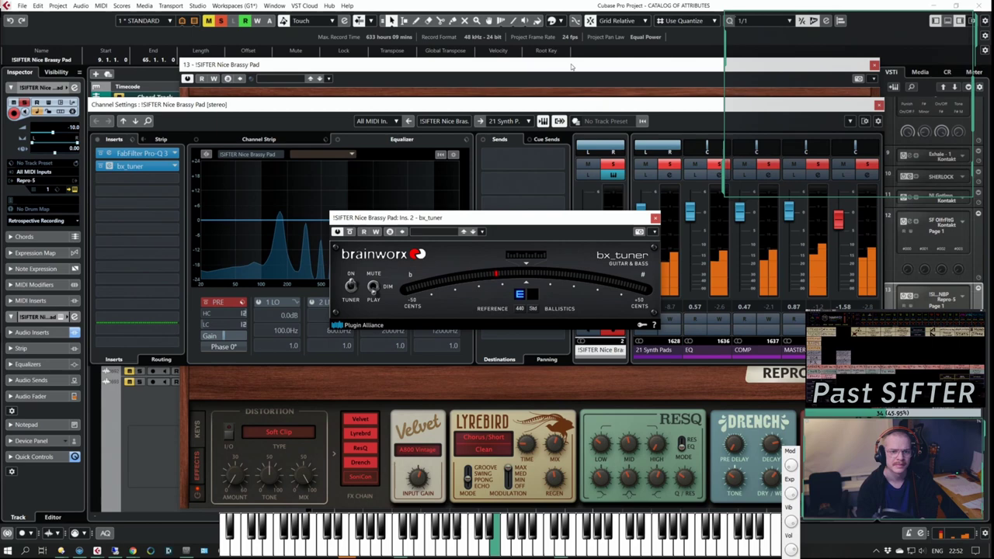
# Step: Arrange the brassy pad's Repro-5 window clear of bx_tuner to check the pad's tuning during playback
pyautogui.click(571, 67)
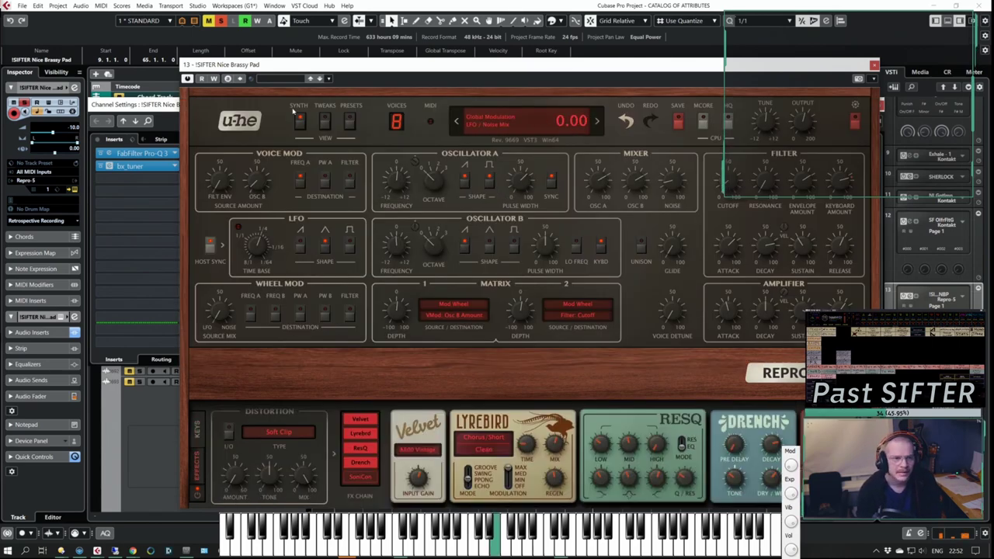
pyautogui.moveTo(328, 72); pyautogui.dragTo(377, 100)
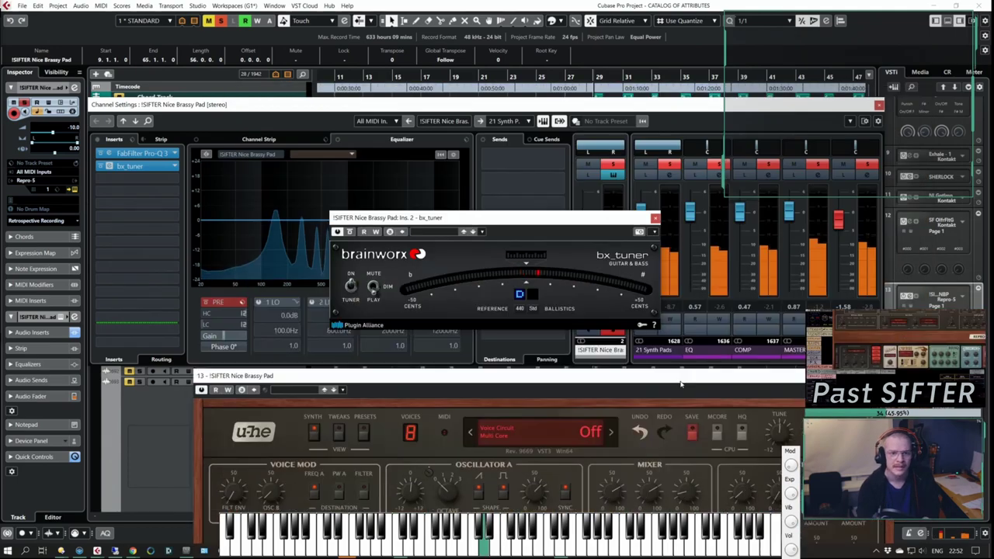
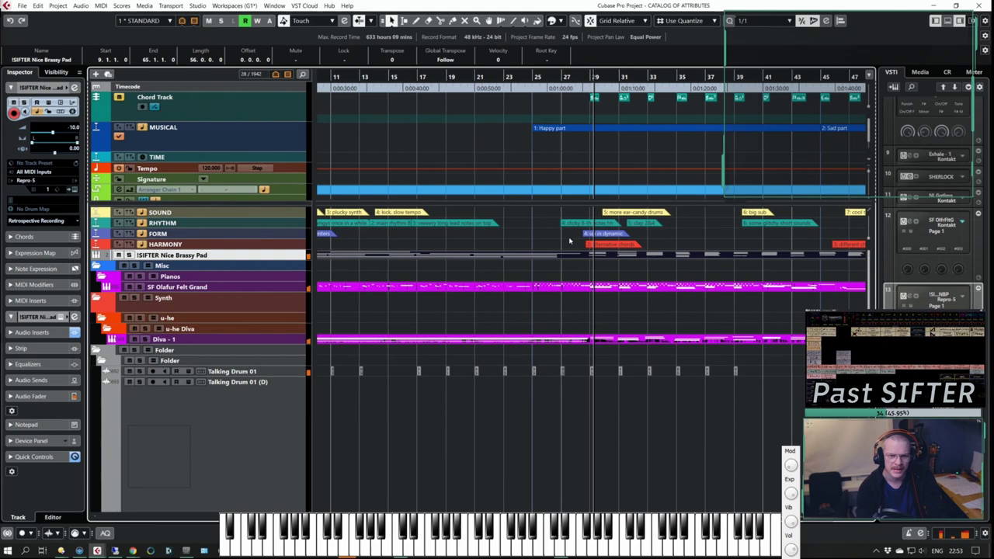
pyautogui.press('space')
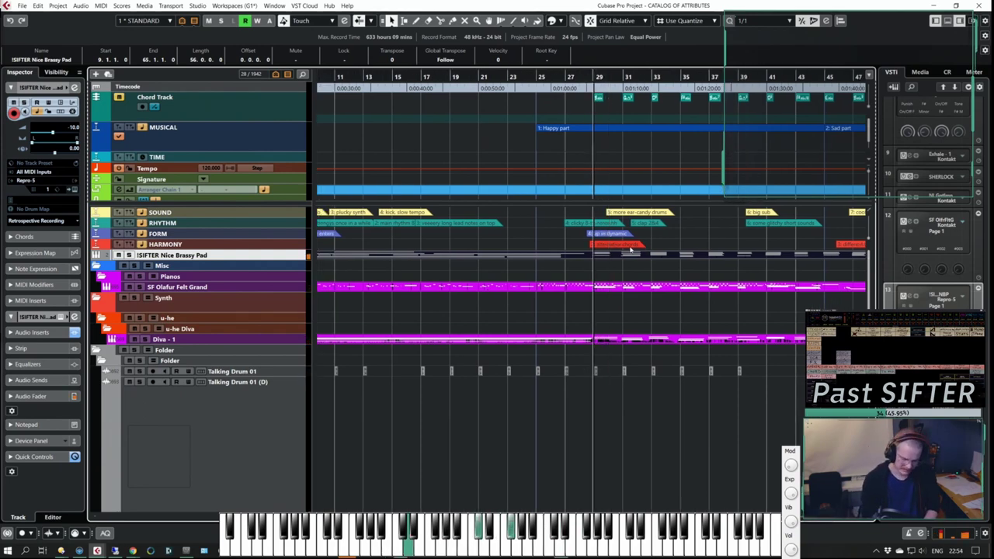
# Step: Save the !SIFTER Nice Brassy Pad track as a track preset named SIFTER Repro 5 Brassy
pyautogui.rightClick(256, 255)
pyautogui.click(342, 455)
pyautogui.write('SIFTER Repro 5 B')
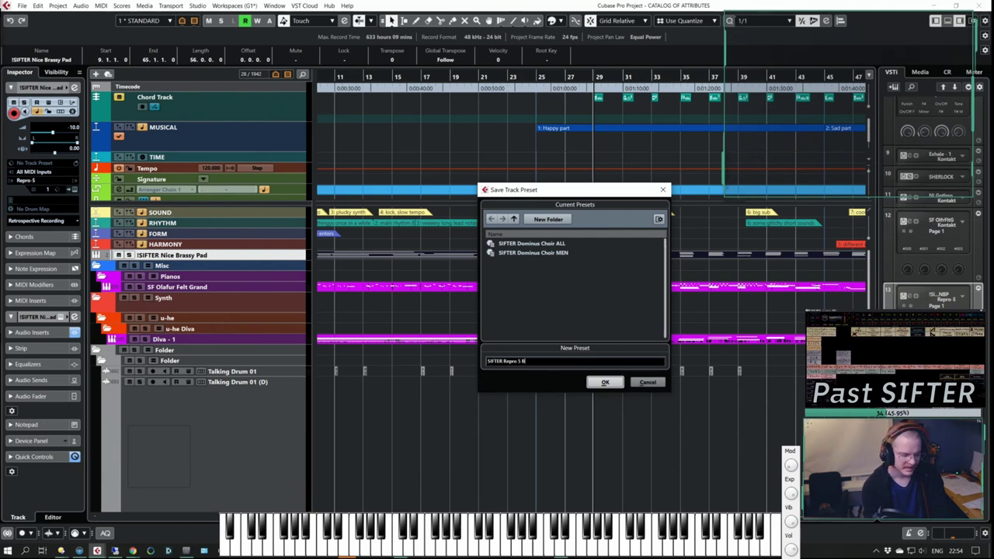
pyautogui.write('rassy')
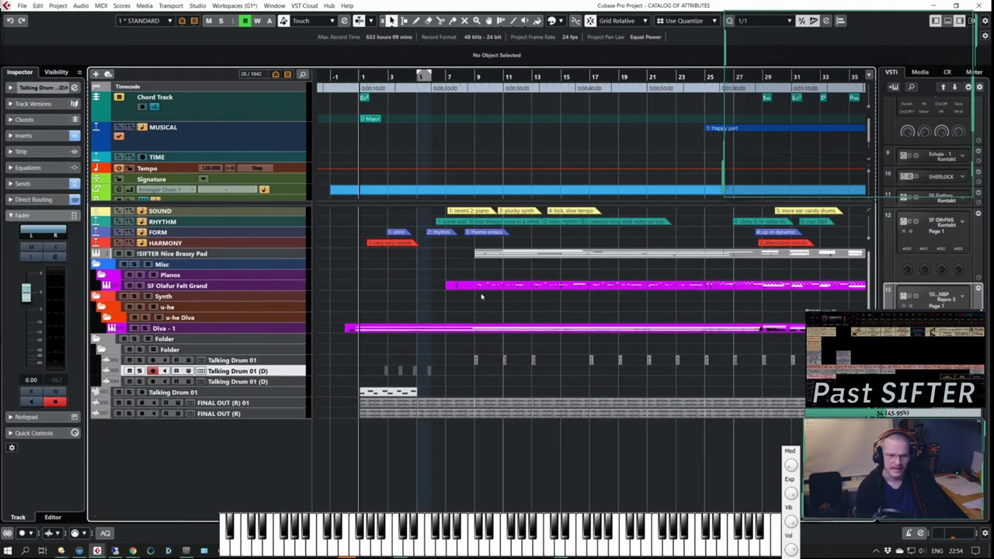
# Step: Play the arrangement and move the last two hit groups on Talking Drum 01 (D) so they start at 8.4.1.0
pyautogui.press('space')
pyautogui.click(192, 328)
pyautogui.click(454, 373)
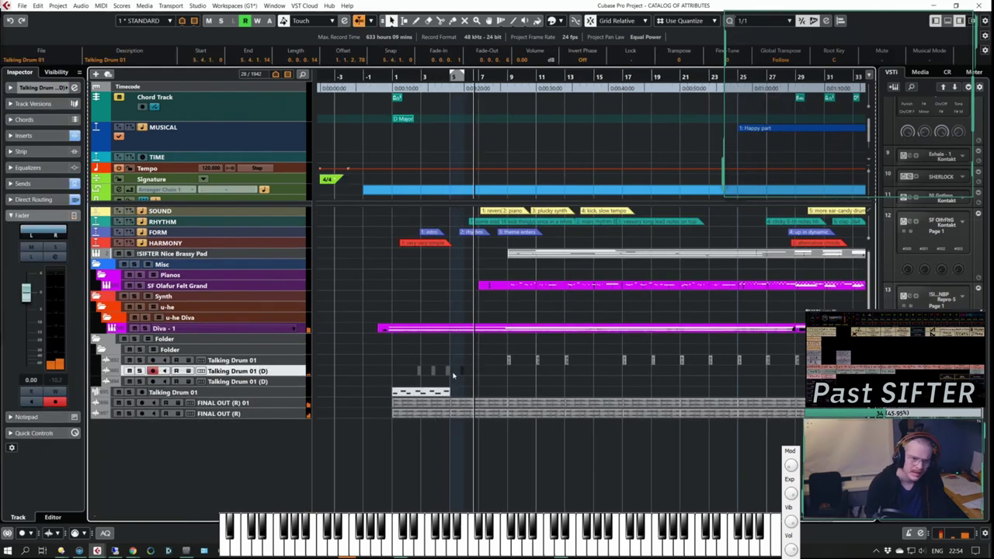
pyautogui.press('space')
pyautogui.click(475, 373)
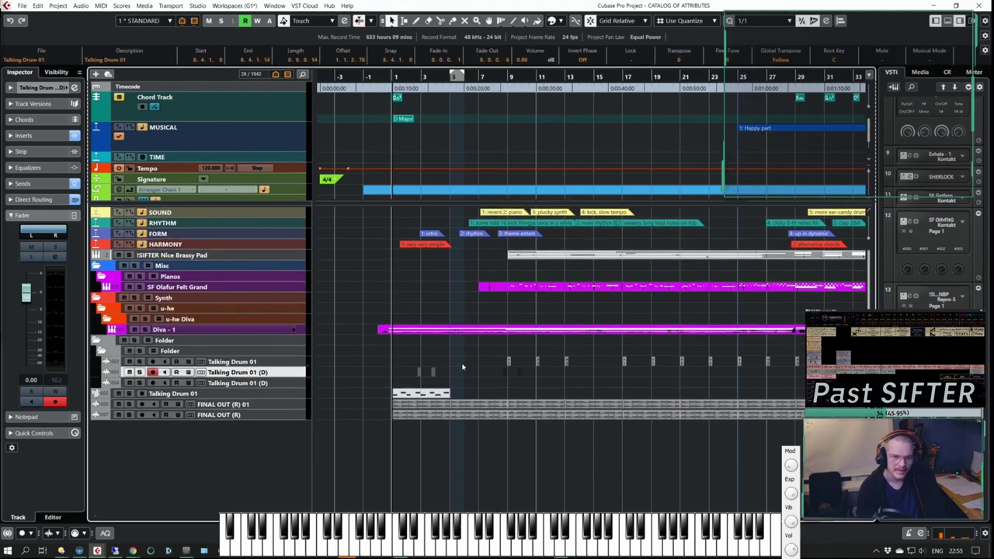
# Step: Set the Delay 1/8 D PP send of Talking Drum 01 (D) to -6.58 dB during playback
pyautogui.press('space')
pyautogui.press('e')
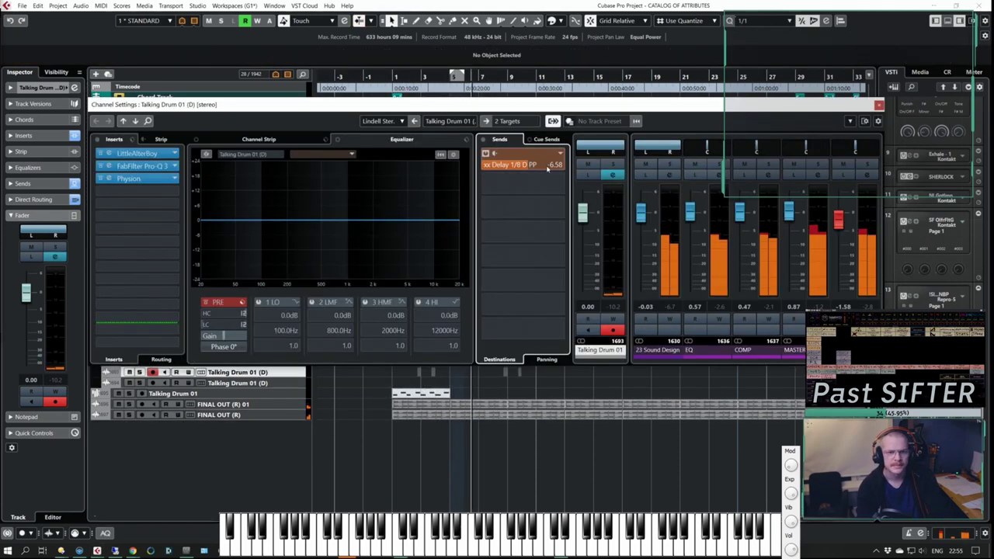
pyautogui.press('e')
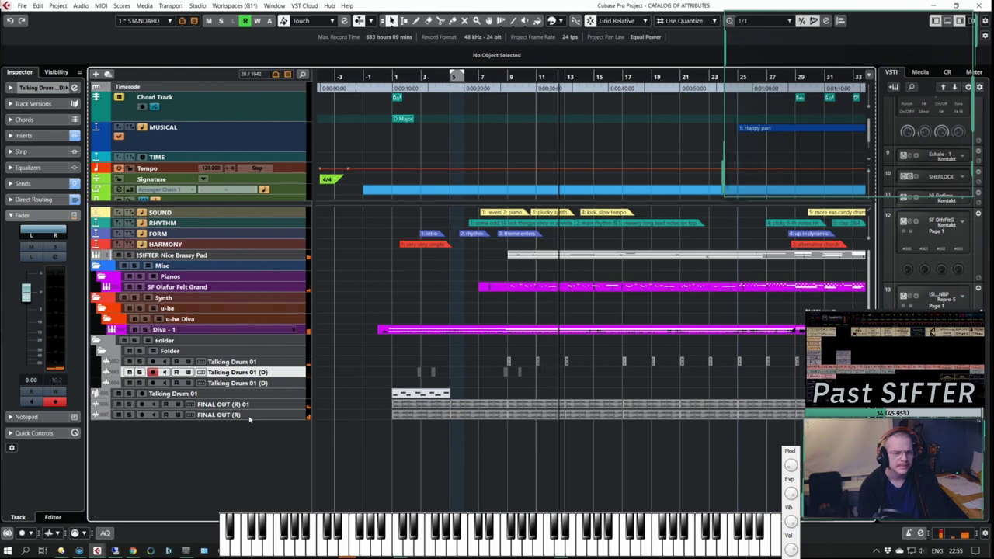
# Step: Adjust the stereo panning of the Talking Drum 01 track to L46 R54 during playback
pyautogui.click(248, 417)
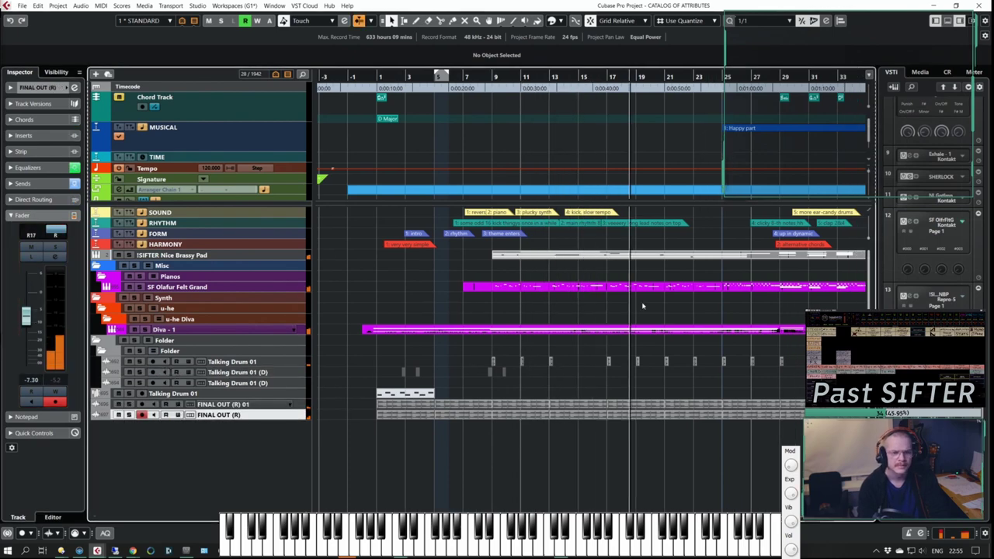
pyautogui.click(596, 364)
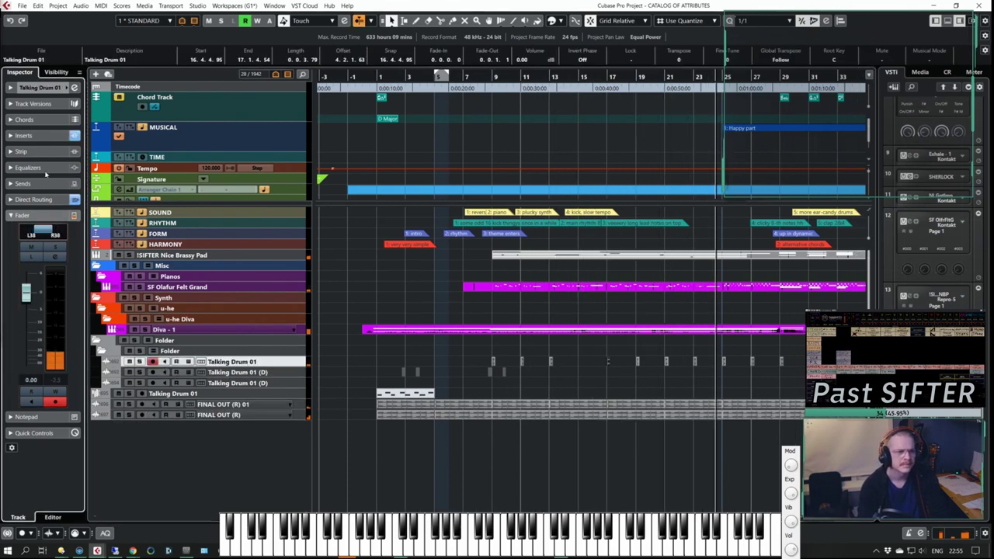
pyautogui.moveTo(44, 246); pyautogui.dragTo(46, 246)
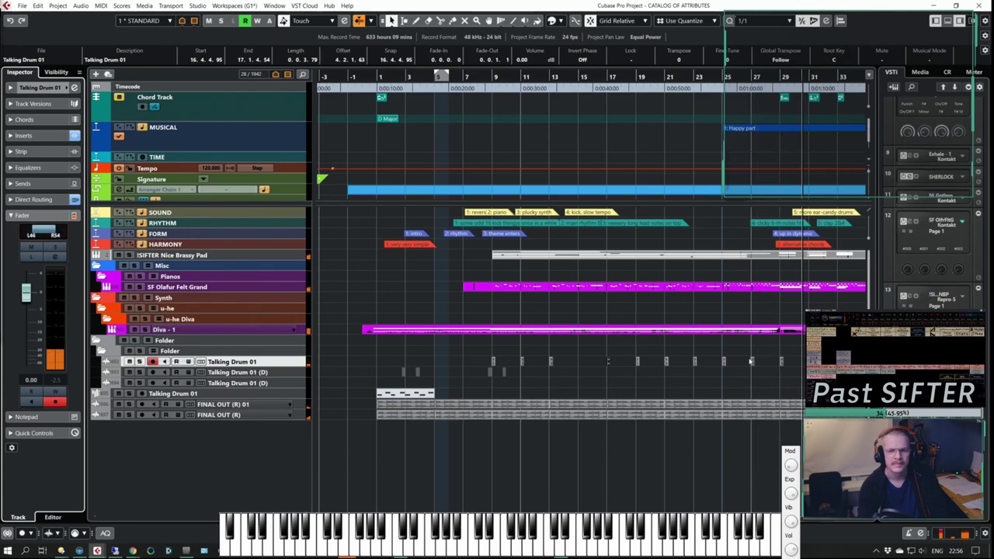
# Step: Place the project cursor at bar 29 and search MediaBay for "claps"
pyautogui.press('g')
pyautogui.press('g')
pyautogui.press('h')
pyautogui.click(693, 353)
pyautogui.press('space')
pyautogui.click(727, 456)
pyautogui.press('h')
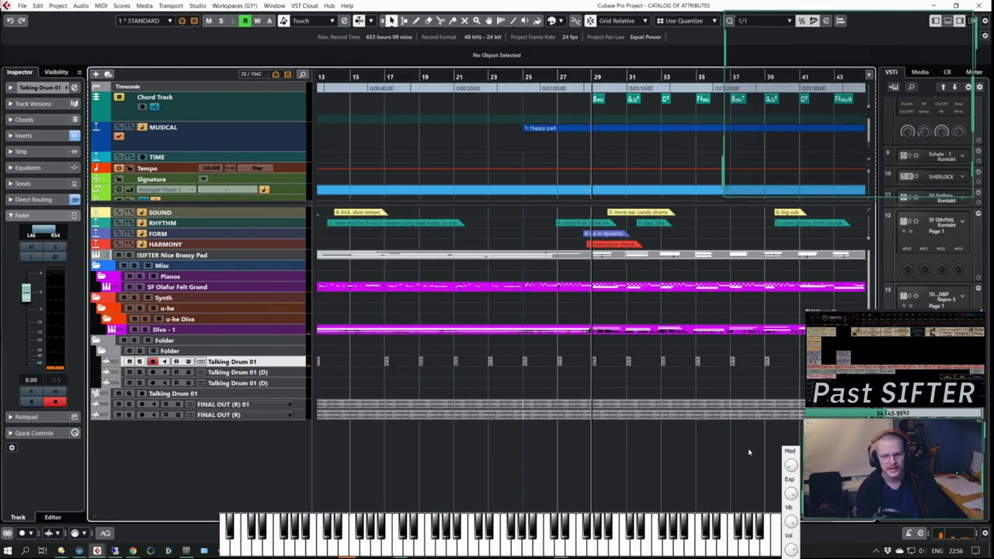
pyautogui.hscroll(2, 718, 445)
pyautogui.press('F5')
pyautogui.click(345, 28)
pyautogui.write('claps')
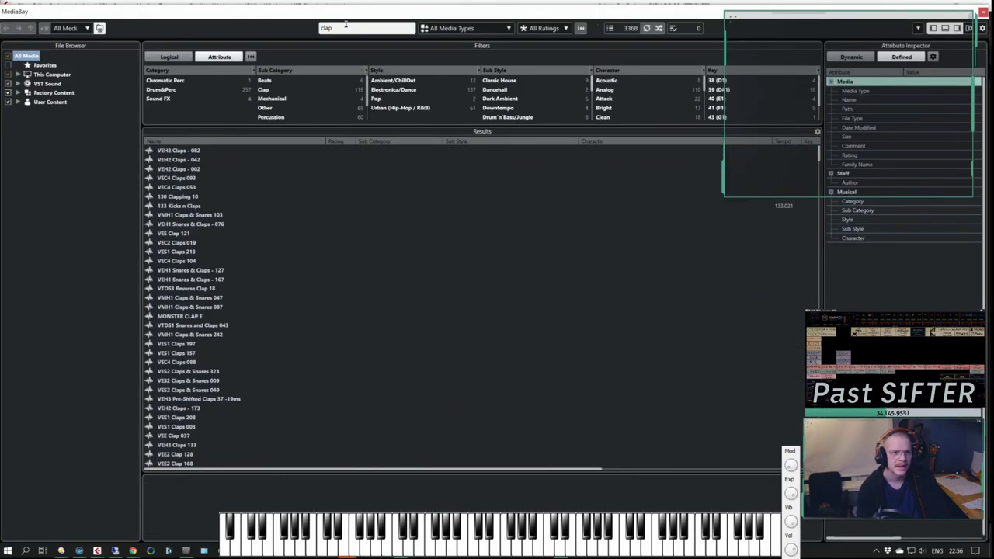
# Step: Audition the clap samples in the MediaBay results to find one that suits the track
pyautogui.click(216, 208)
pyautogui.press('Down')
pyautogui.press('Down')
pyautogui.press('Down')
pyautogui.press('Down')
pyautogui.press('Down')
pyautogui.press('Down')
pyautogui.click(282, 343)
pyautogui.scroll(-15, 373, 342)
pyautogui.click(373, 317)
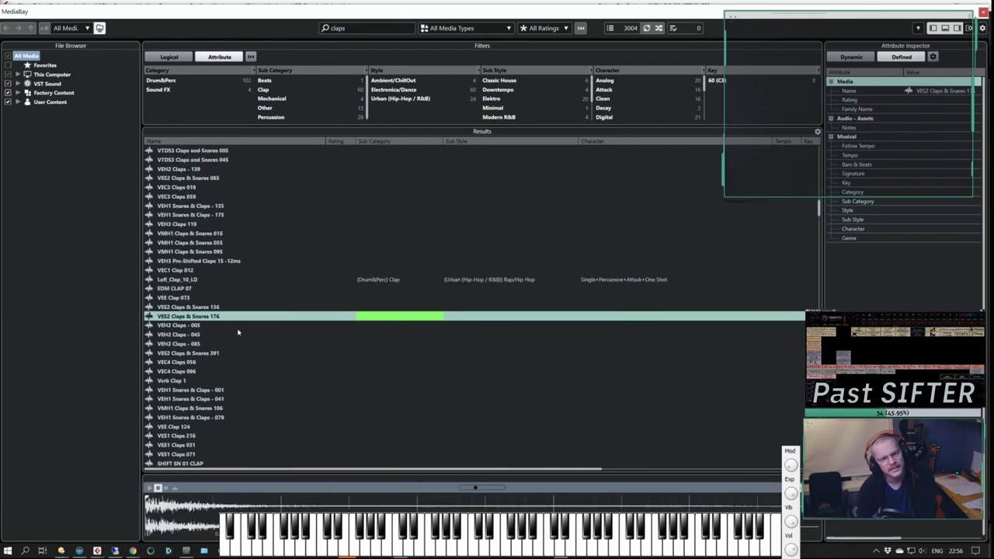
pyautogui.click(300, 326)
pyautogui.click(311, 363)
pyautogui.click(272, 381)
pyautogui.press('Down')
pyautogui.press('Down')
pyautogui.press('Down')
pyautogui.press('Down')
pyautogui.press('Down')
pyautogui.press('Down')
pyautogui.press('Down')
pyautogui.press('Down')
pyautogui.press('Up')
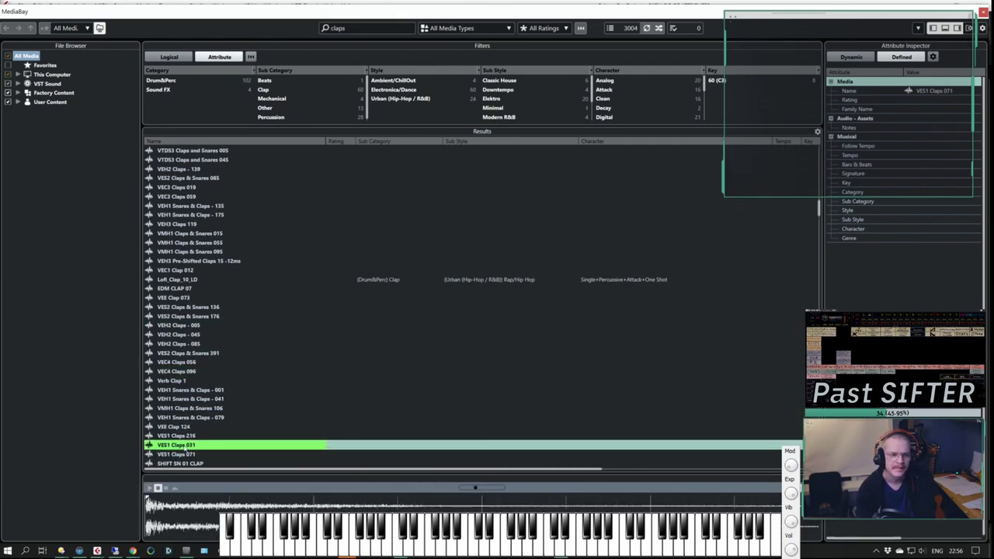
# Step: Insert the VES1 Claps 031 sample into the project at the cursor at bar 29
pyautogui.rightClick(181, 446)
pyautogui.moveTo(241, 324)
pyautogui.click(382, 324)
pyautogui.press('F5')
pyautogui.hscroll(-2, 391, 339)
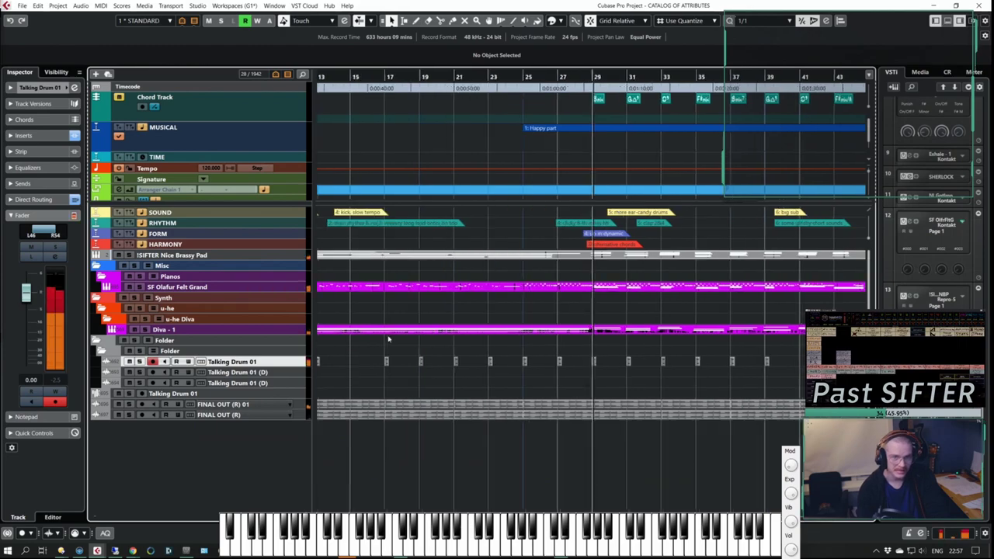
# Step: Move the clap event onto its own audio track below the Talking Drum 01 (D) tracks and name that track Clap
pyautogui.hotkey('shift', 'h')
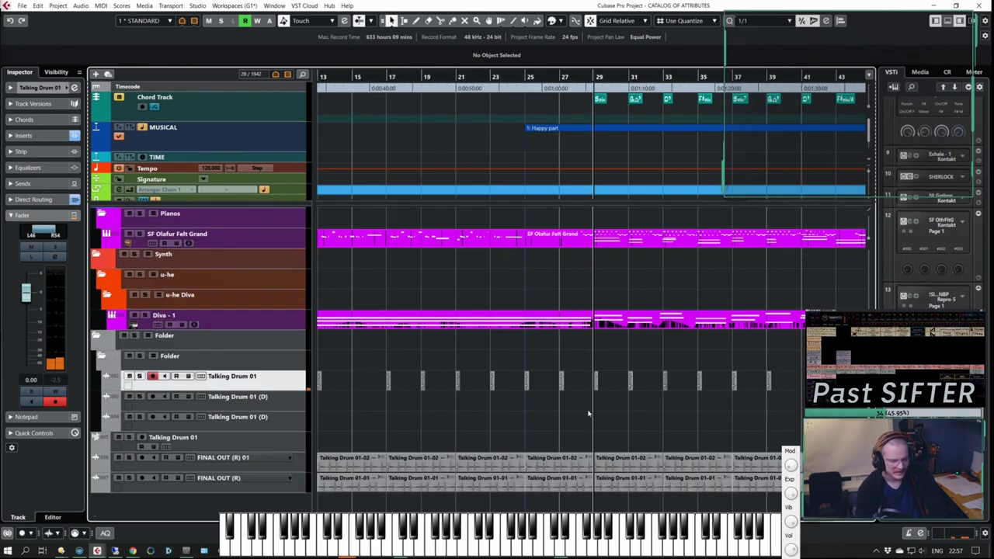
pyautogui.press('h')
pyautogui.press('h')
pyautogui.press('h')
pyautogui.press('h')
pyautogui.moveTo(599, 379); pyautogui.dragTo(601, 441)
pyautogui.hotkey('ctrl', 'shift', 'd')
pyautogui.press('e')
pyautogui.press('e')
pyautogui.doubleClick(238, 437)
pyautogui.write('Clap')
pyautogui.press('Return')
# Step: Rename the Talking Drum 01 audio track as Kick-delay and FINAL OUT (R) 01 as Talking drum forward
pyautogui.doubleClick(250, 357)
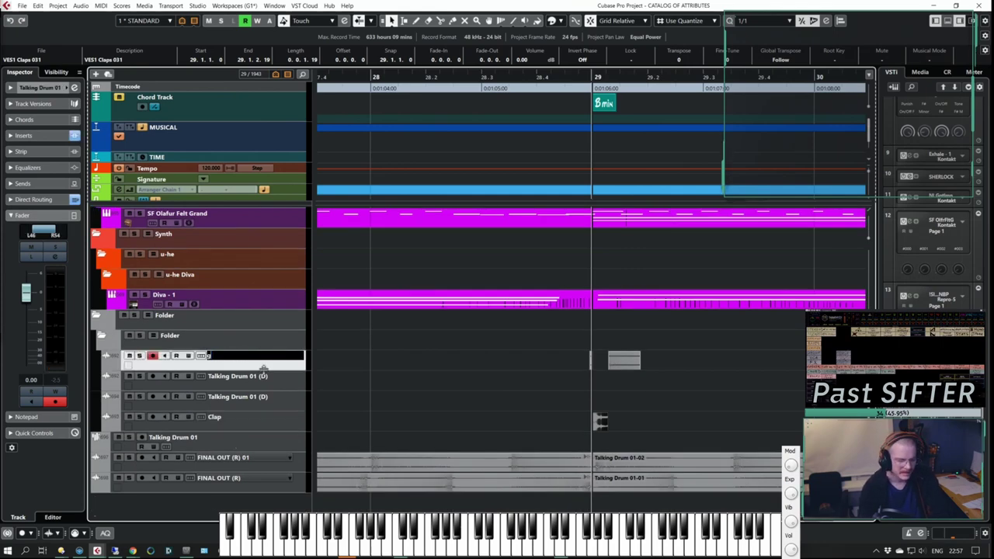
pyautogui.write('Kick-delay')
pyautogui.doubleClick(258, 458)
pyautogui.write('Talking drum reve')
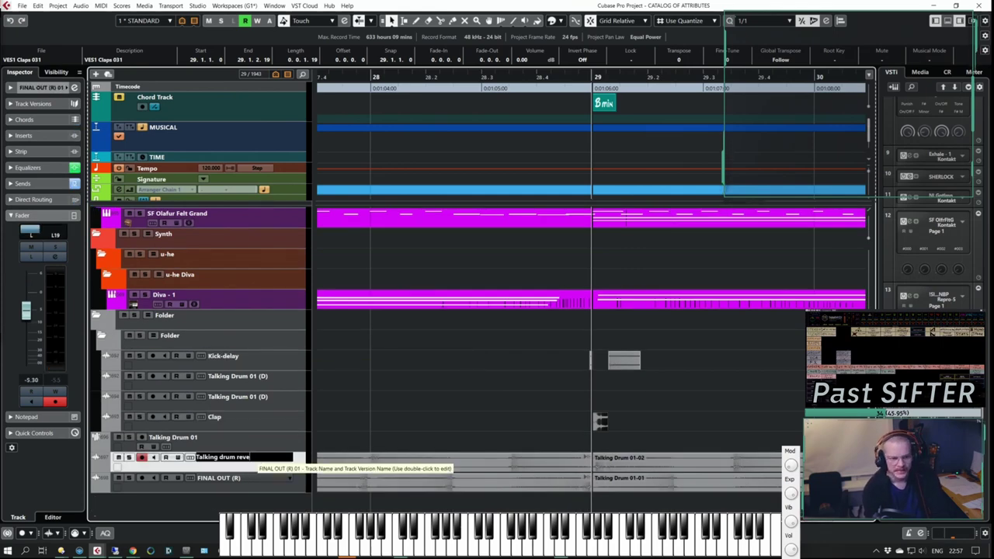
pyautogui.press('BackSpace')
pyautogui.press('BackSpace')
pyautogui.press('BackSpace')
pyautogui.press('BackSpace')
pyautogui.write('forward')
# Step: Rename FINAL OUT (R) as Talking drum reverse and the first Talking Drum 01 (D) track as HH
pyautogui.press('Tab')
pyautogui.write('Talking drum reverse')
pyautogui.doubleClick(269, 376)
pyautogui.write('HH')
pyautogui.click(577, 390)
# Step: Lower the Clap track's volume to -16.7 dB during playback and solo the track
pyautogui.press('g')
pyautogui.press('g')
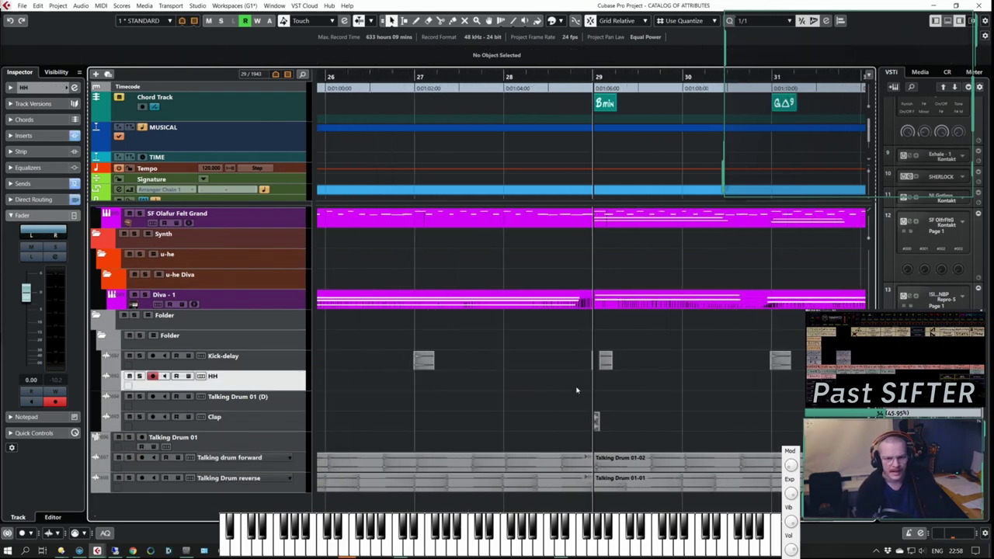
pyautogui.press('h')
pyautogui.click(695, 417)
pyautogui.press('e')
pyautogui.press('e')
pyautogui.press('space')
pyautogui.moveTo(28, 293); pyautogui.dragTo(29, 340)
pyautogui.press('s')
# Step: Load ColourCopy from the CHECKOUT collection as the first insert on the Clap channel
pyautogui.press('h')
pyautogui.press('h')
pyautogui.press('e')
pyautogui.click(155, 160)
pyautogui.click(130, 444)
pyautogui.scroll(-6, 158, 333)
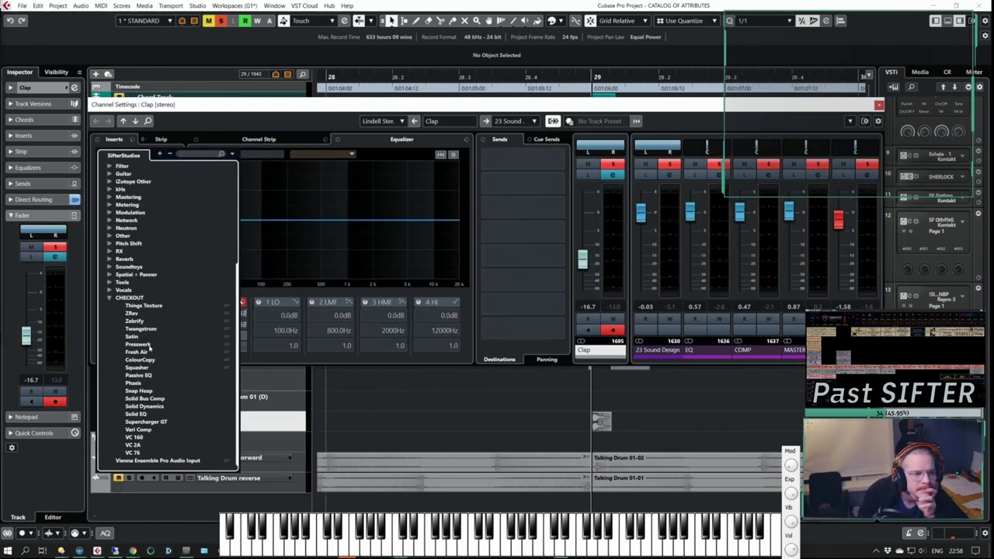
pyautogui.click(140, 360)
pyautogui.moveTo(609, 265); pyautogui.dragTo(585, 188)
# Step: Try ColourCopy's Chorus & Flanger presets on the clap, including 3EE Twentying
pyautogui.click(525, 204)
pyautogui.click(722, 225)
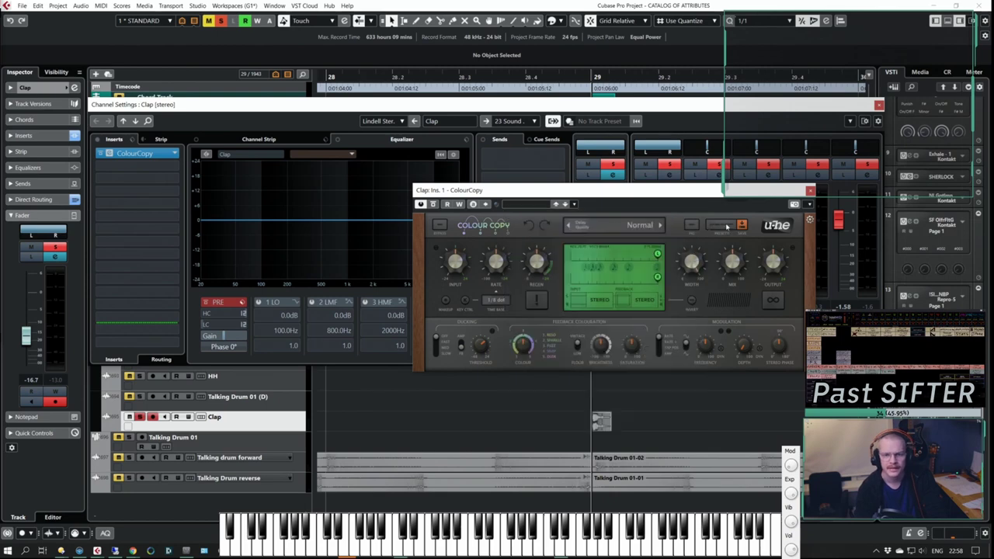
pyautogui.click(722, 225)
pyautogui.click(483, 281)
pyautogui.click(581, 262)
pyautogui.click(589, 268)
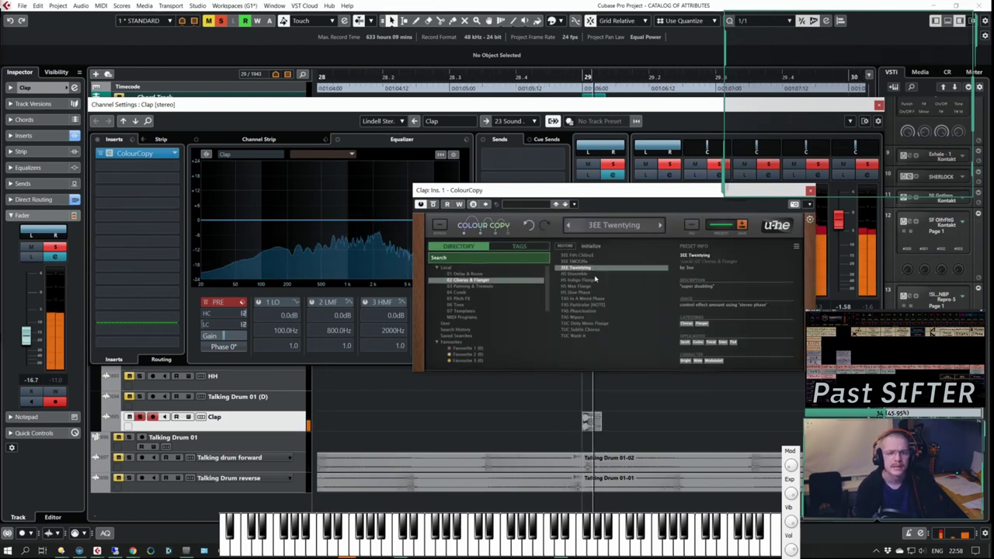
pyautogui.click(593, 274)
pyautogui.click(593, 281)
pyautogui.click(810, 191)
pyautogui.click(132, 153)
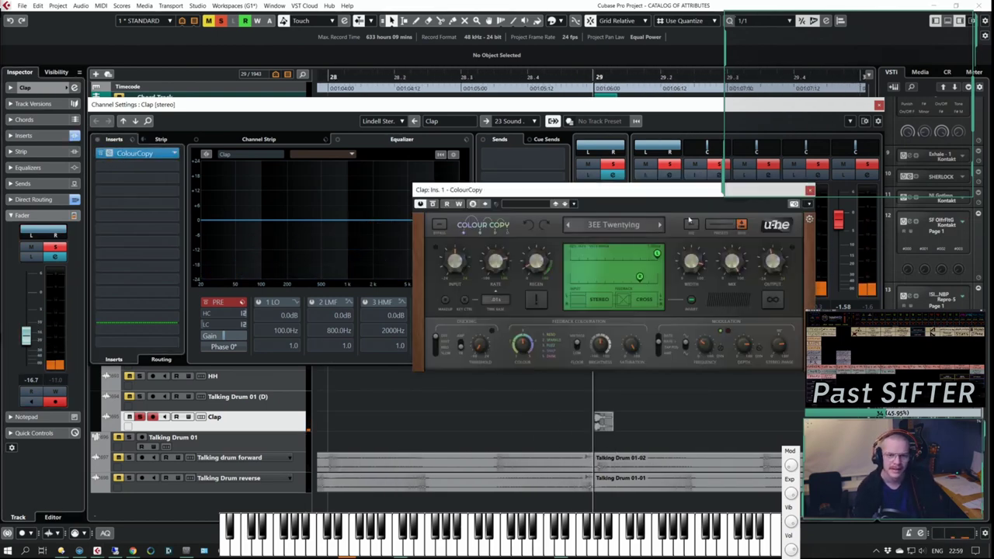
# Step: Try more ColourCopy presets on the clap, including HS Chorus+Delay and XL Between Moons from Delay & Room
pyautogui.click(614, 225)
pyautogui.click(600, 293)
pyautogui.click(599, 299)
pyautogui.click(595, 312)
pyautogui.click(468, 274)
pyautogui.click(613, 304)
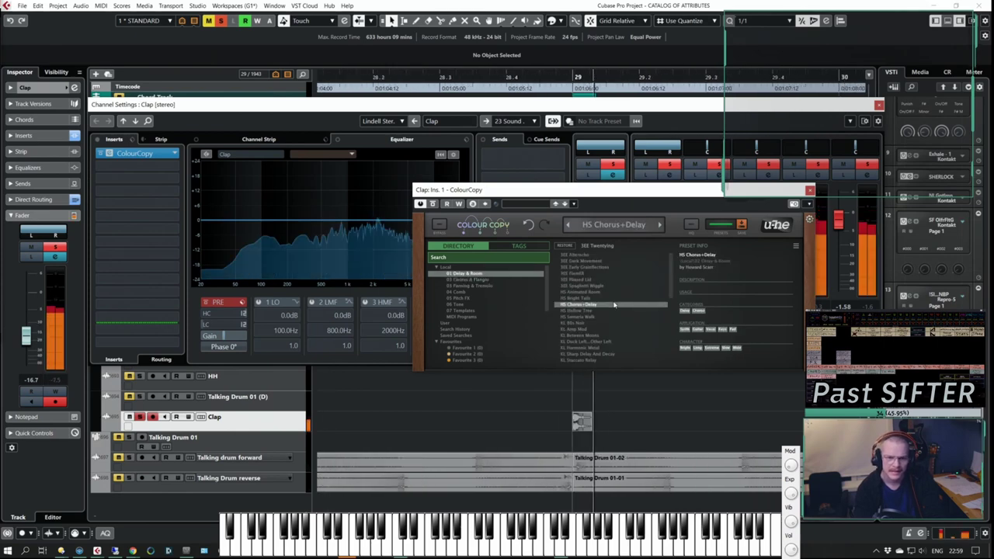
pyautogui.click(591, 318)
pyautogui.click(592, 330)
pyautogui.click(596, 337)
# Step: Load the TUC Subtle Chorus preset from ColourCopy's Chorus & Flanger folder and return to the plug-in's main controls
pyautogui.click(467, 279)
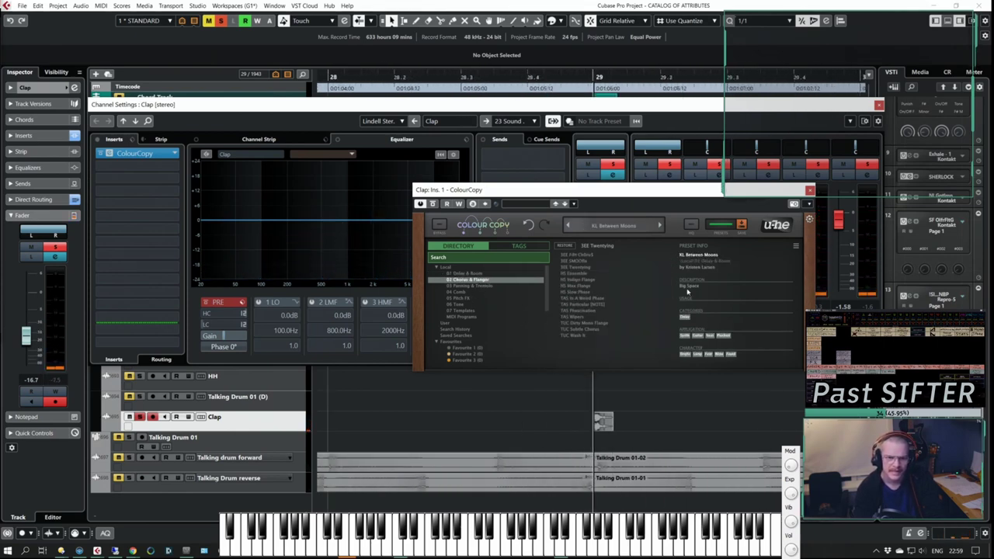
pyautogui.click(594, 318)
pyautogui.click(594, 324)
pyautogui.click(594, 329)
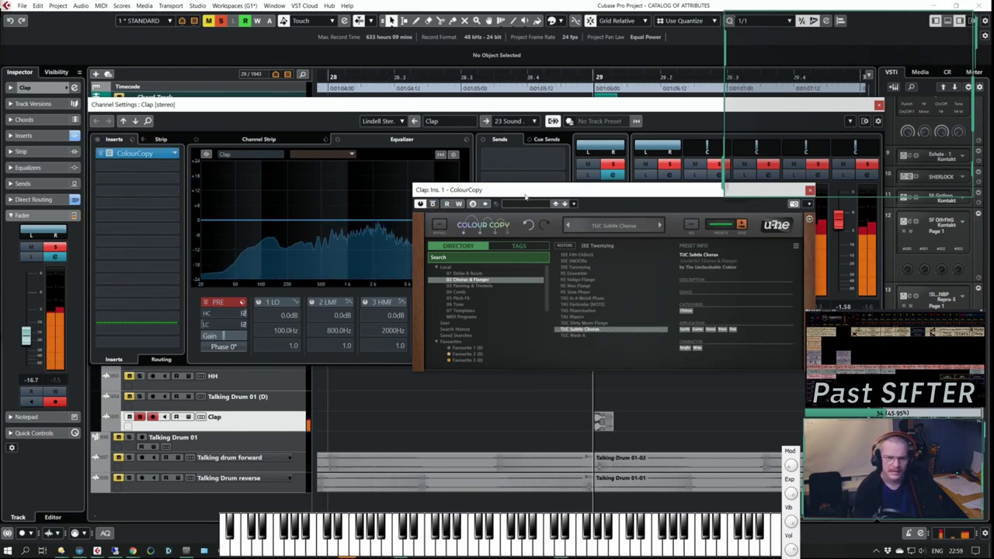
pyautogui.click(613, 224)
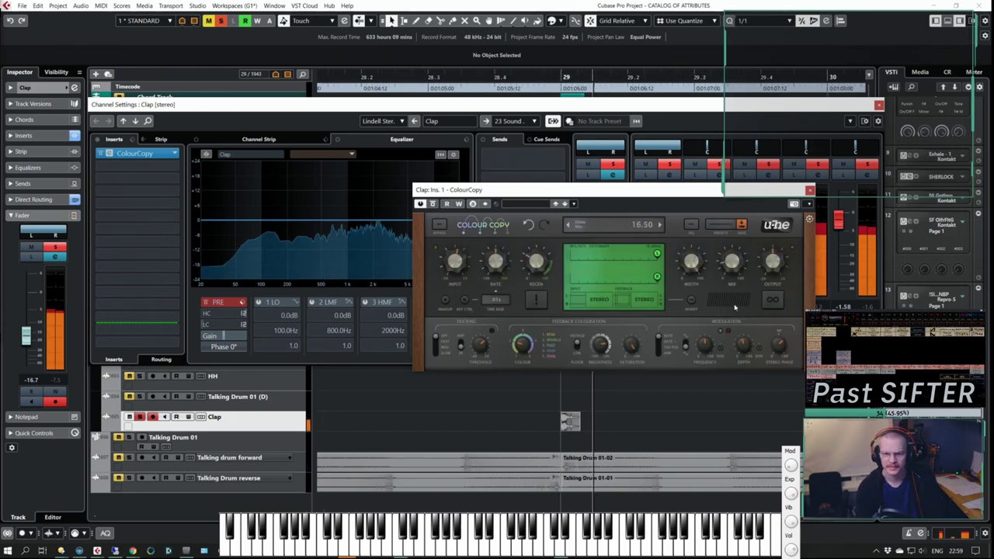
# Step: Load Twangstrom from the CHECKOUT collection as the second insert on the Clap channel
pyautogui.click(175, 153)
pyautogui.click(109, 456)
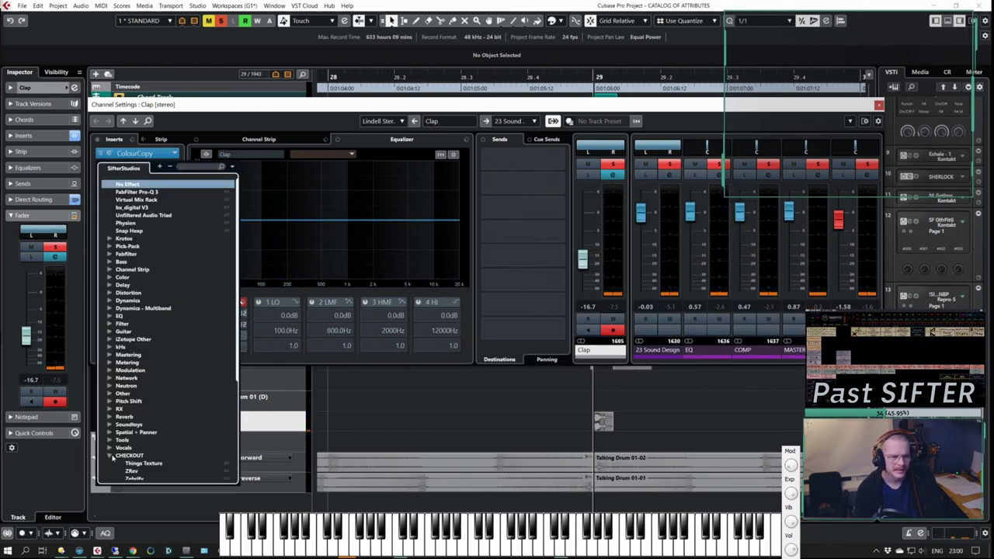
pyautogui.click(145, 471)
pyautogui.moveTo(477, 232); pyautogui.dragTo(486, 246)
# Step: Audition Twangstrom's Classic Long presets on the clap and load TAS Floating Point
pyautogui.click(685, 281)
pyautogui.click(427, 334)
pyautogui.click(560, 340)
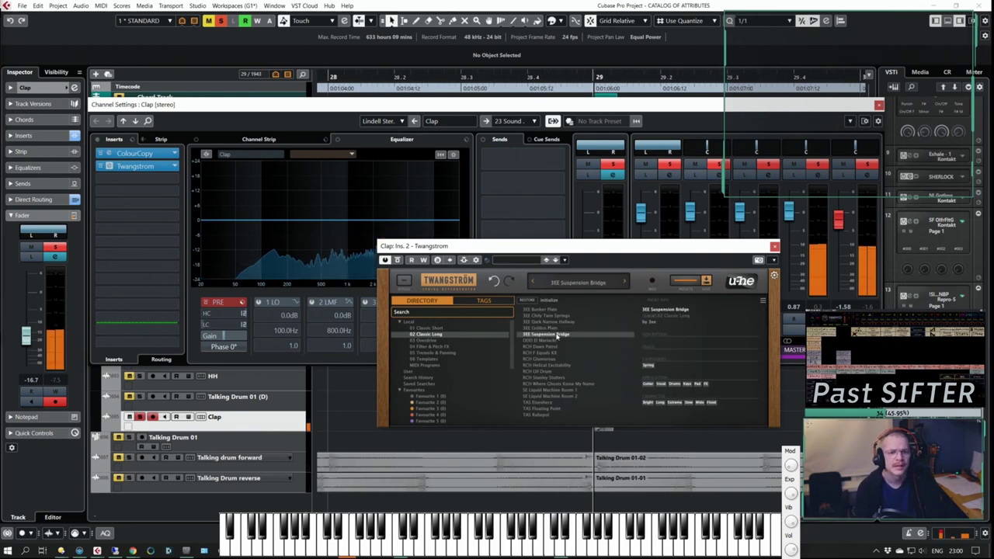
pyautogui.click(561, 371)
pyautogui.click(559, 384)
pyautogui.click(557, 396)
pyautogui.click(557, 409)
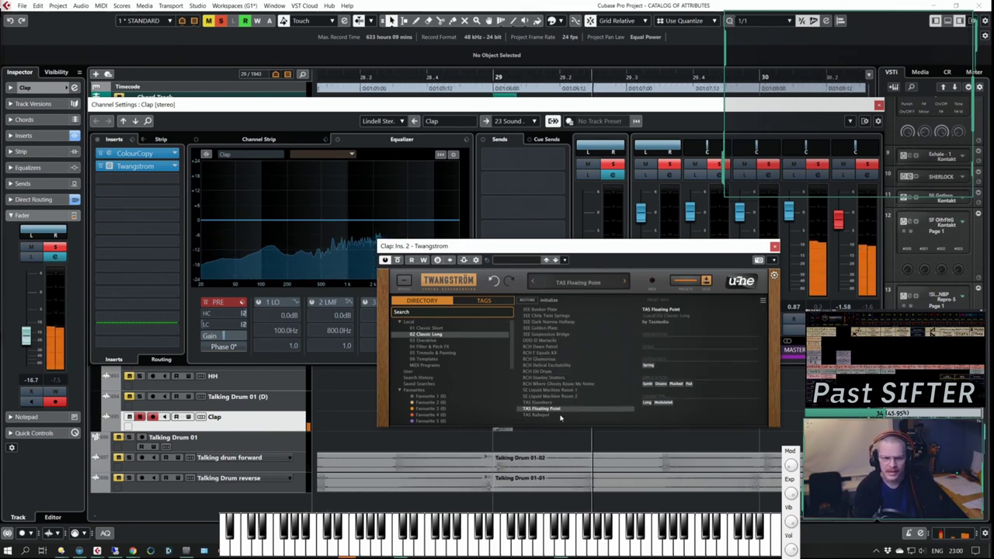
pyautogui.click(686, 280)
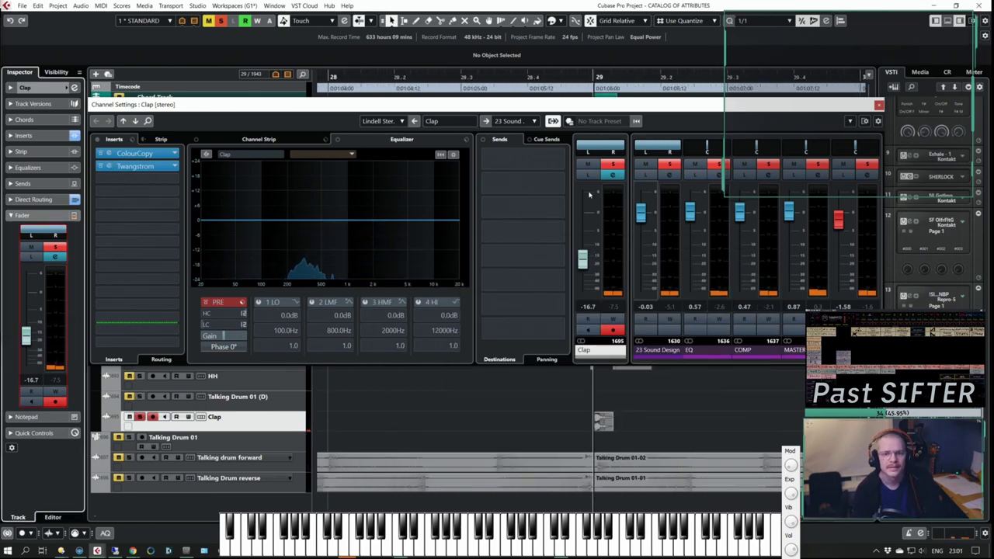
# Step: Add a send from the Clap channel to xx Black Hole at -18.4 dB and unsolo the track
pyautogui.click(508, 159)
pyautogui.click(486, 154)
pyautogui.moveTo(486, 165); pyautogui.dragTo(507, 164)
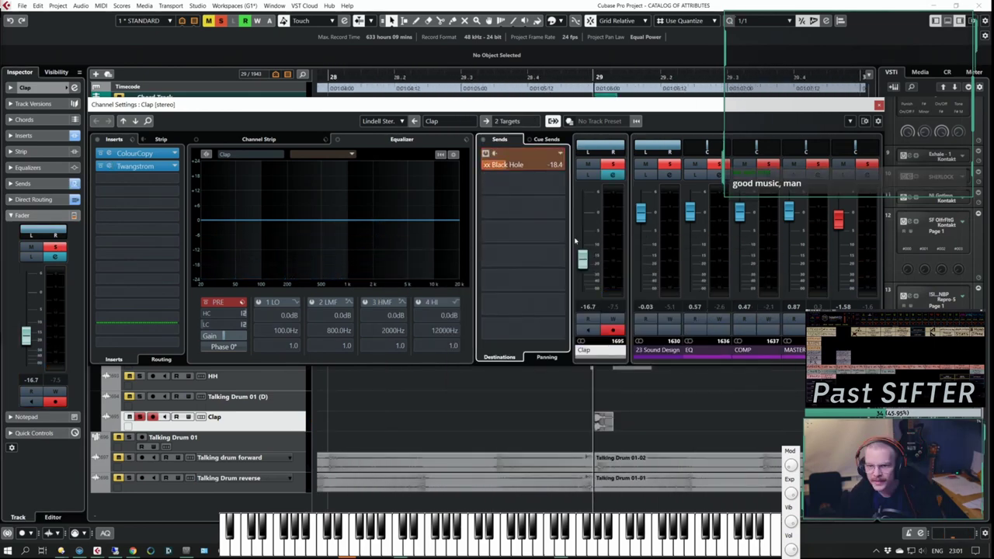
pyautogui.press('space')
pyautogui.press('Escape')
pyautogui.press('space')
pyautogui.press('s')
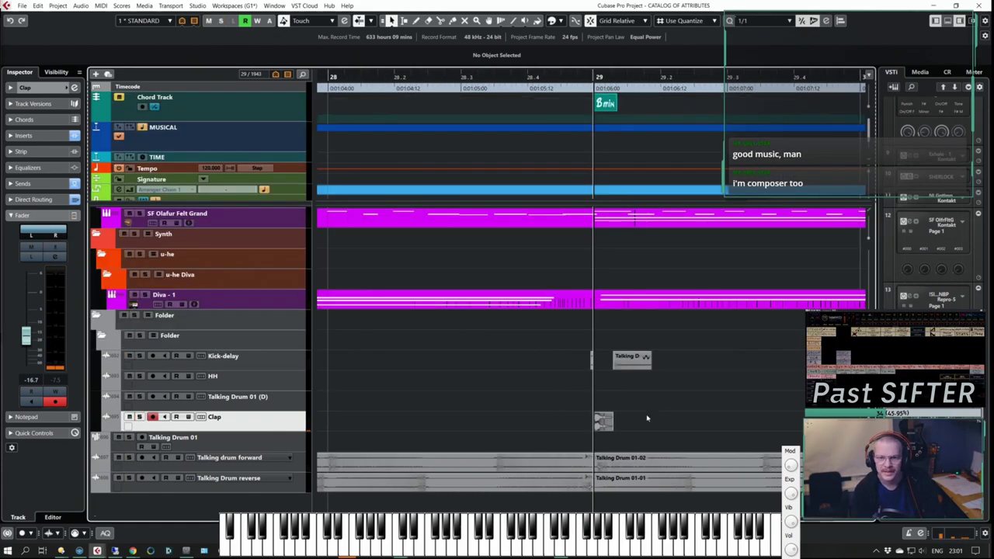
# Step: Play the arrangement from around bar 25 into bar 29 to check the clap in context
pyautogui.press('space')
pyautogui.press('g')
pyautogui.press('g')
pyautogui.press('g')
pyautogui.press('g')
pyautogui.press('space')
pyautogui.press('h')
pyautogui.press('h')
pyautogui.click(405, 441)
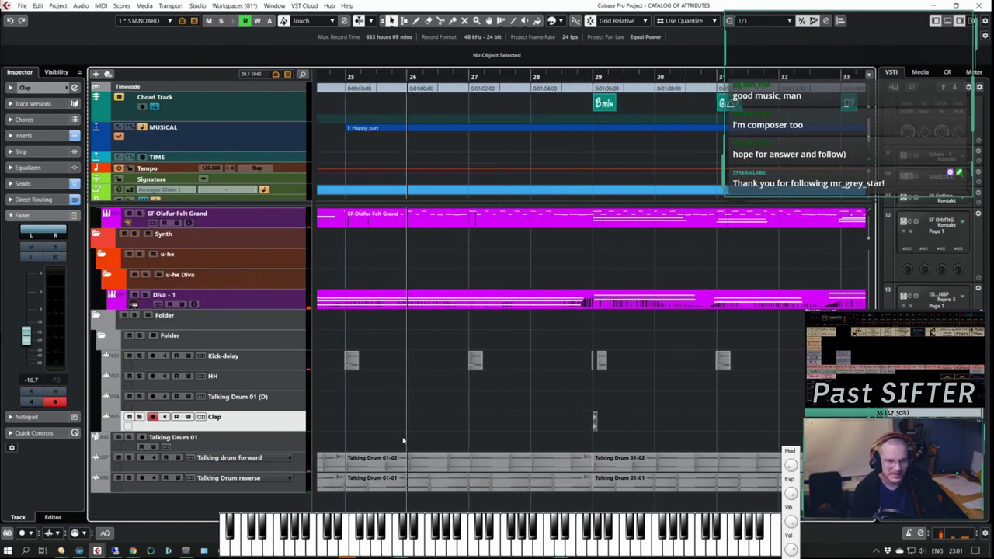
pyautogui.click(344, 441)
pyautogui.press('g')
pyautogui.press('g')
pyautogui.press('space')
pyautogui.hscroll(1, 692, 411)
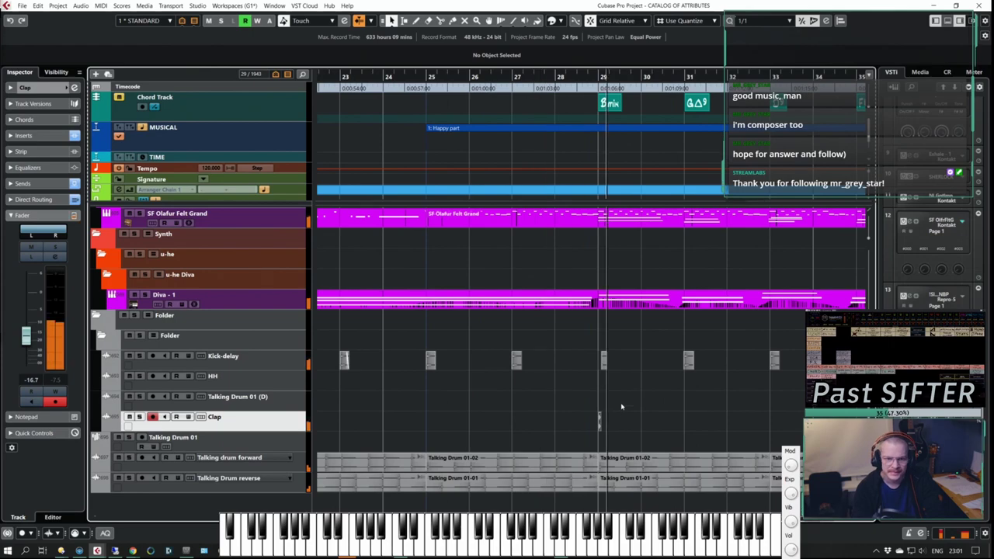
pyautogui.press('space')
# Step: Set the grid quantize to 1/4 and move the clap event to 29.2.1.0
pyautogui.press('h')
pyautogui.press('h')
pyautogui.hscroll(2, 699, 385)
pyautogui.moveTo(730, 422); pyautogui.dragTo(749, 422)
# Step: Copy the range containing the last hit group on the HH track, paste it at 29.1.1.0 and play it back
pyautogui.press('g')
pyautogui.press('g')
pyautogui.press('g')
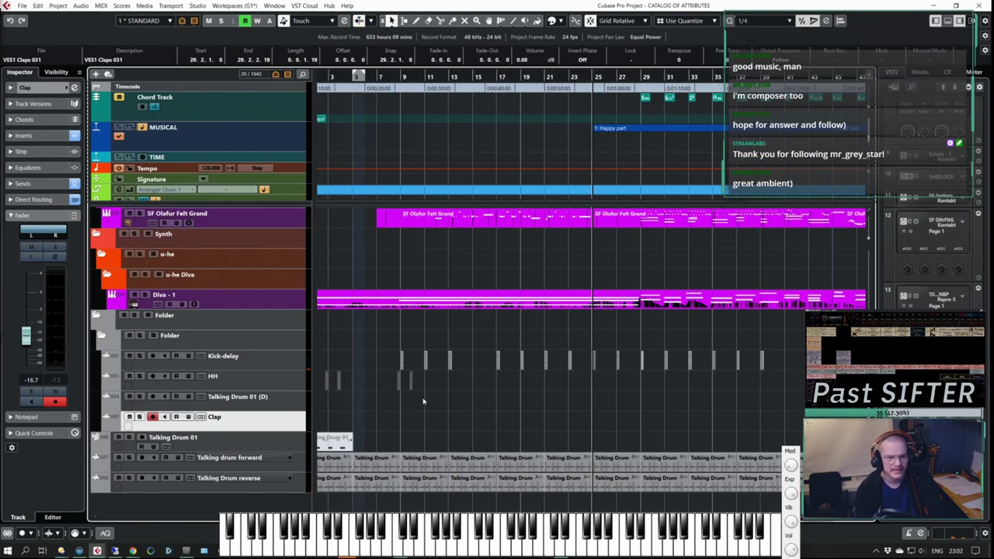
pyautogui.press('2')
pyautogui.moveTo(404, 382); pyautogui.dragTo(414, 382)
pyautogui.hotkey('ctrl', 'c')
pyautogui.click(642, 381)
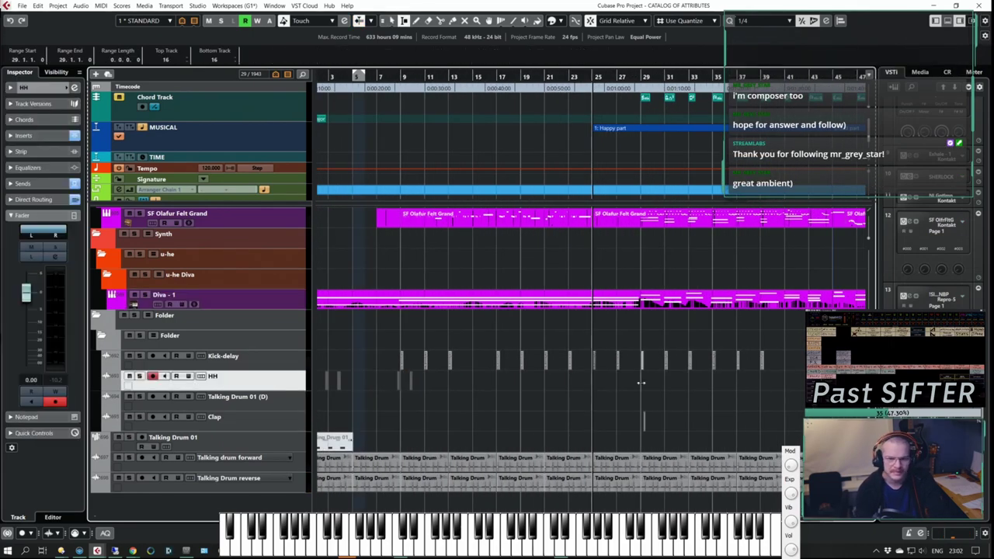
pyautogui.hotkey('ctrl', 'v')
pyautogui.press('h')
pyautogui.press('h')
pyautogui.press('space')
pyautogui.press('space')
pyautogui.press('1')
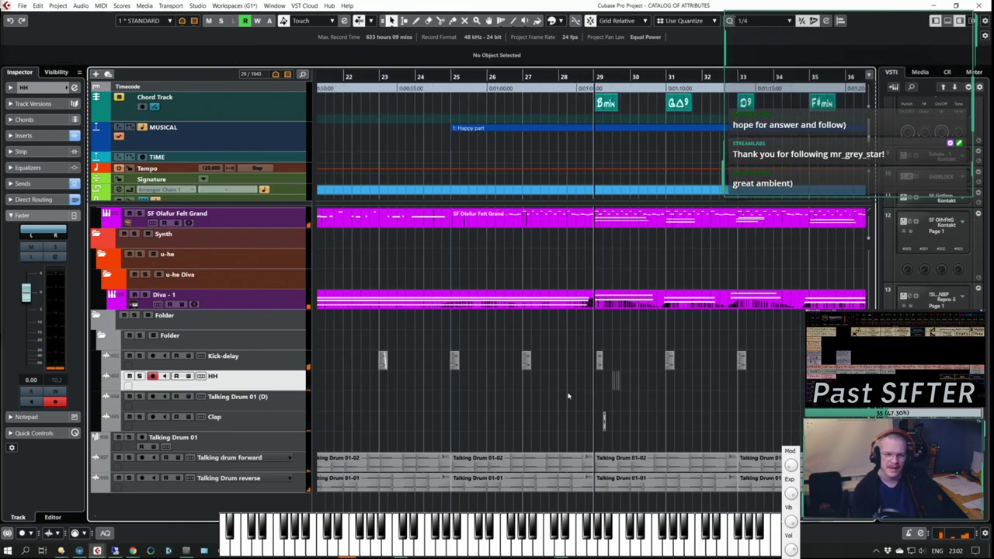
# Step: Solo the Kick-delay, HH, Clap and Talking Drum tracks and play them around bar 29
pyautogui.moveTo(624, 427); pyautogui.dragTo(577, 362)
pyautogui.press('s')
pyautogui.moveTo(576, 500); pyautogui.dragTo(573, 450)
pyautogui.press('s')
pyautogui.press('space')
pyautogui.press('space')
pyautogui.press('h')
pyautogui.press('h')
pyautogui.click(248, 418)
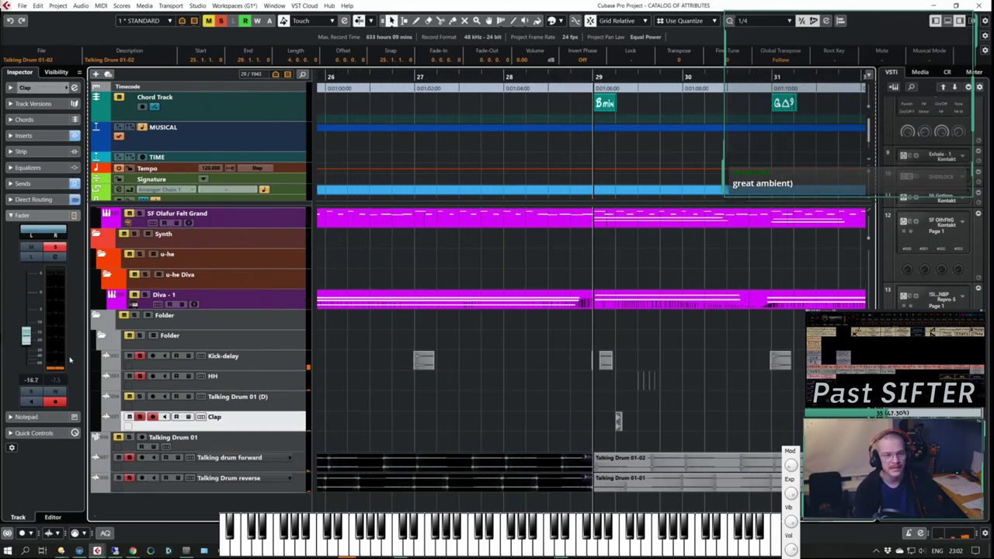
# Step: Select the 1.3.0.0-long range from bar 29 across the HH to Clap tracks and duplicate it eight times
pyautogui.press('2')
pyautogui.moveTo(595, 377); pyautogui.dragTo(742, 426)
pyautogui.hotkey('ctrl', 'd')
pyautogui.hotkey('ctrl', 'd')
pyautogui.hotkey('ctrl', 'd')
pyautogui.hotkey('ctrl', 'd')
pyautogui.hotkey('ctrl', 'd')
pyautogui.hotkey('ctrl', 'd')
pyautogui.hotkey('ctrl', 'd')
pyautogui.hotkey('ctrl', 'd')
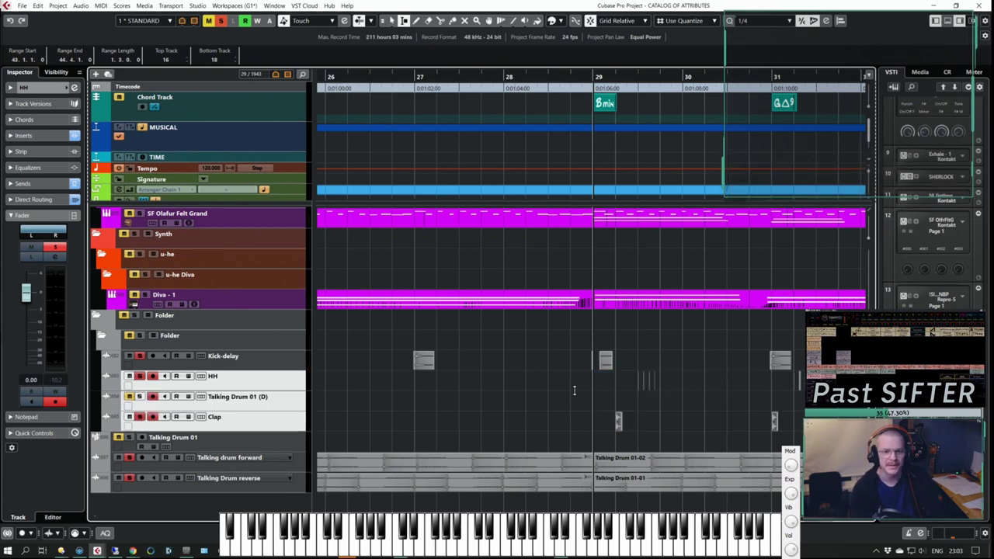
# Step: Unsolo the tracks and lower the Clap channel to -20.5 dB while playing from bar 29
pyautogui.press('1')
pyautogui.press('g')
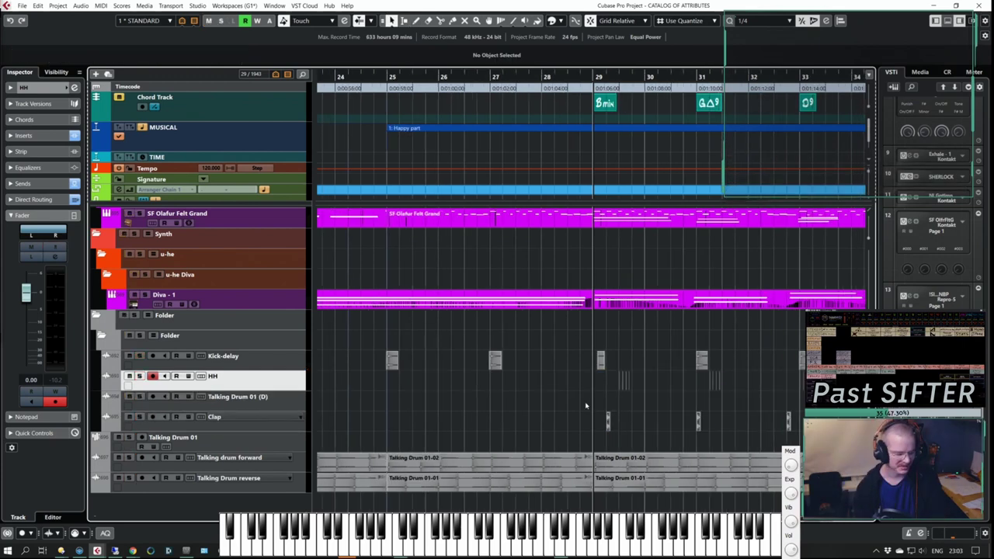
pyautogui.press('space')
pyautogui.click(294, 414)
pyautogui.press('space')
pyautogui.press('space')
pyautogui.press('g')
pyautogui.press('space')
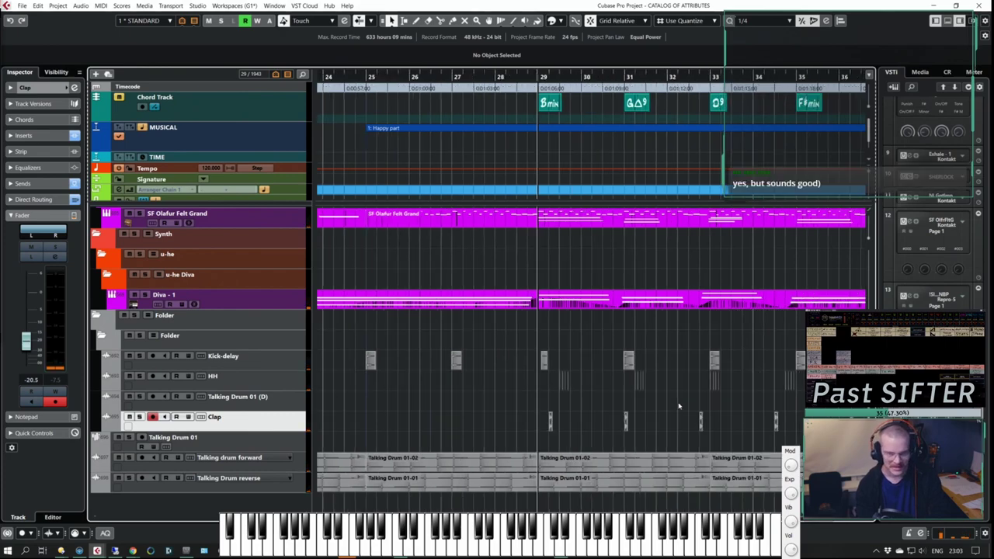
# Step: Nudge the successive HH and clap copies after bar 29 later in quarter-note steps so they repeat every two bars
pyautogui.press('g')
pyautogui.hscroll(3, 691, 407)
pyautogui.moveTo(766, 422); pyautogui.dragTo(414, 382)
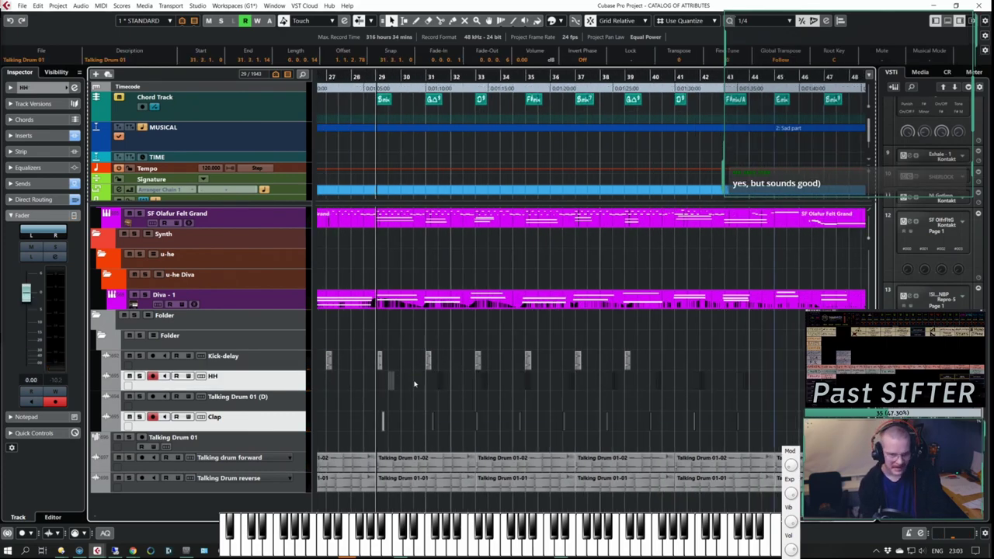
pyautogui.hotkey('ctrl', 'Right')
pyautogui.moveTo(769, 425); pyautogui.dragTo(560, 385)
pyautogui.hotkey('ctrl', 'Right')
pyautogui.hotkey('ctrl', 'Right')
pyautogui.moveTo(786, 427); pyautogui.dragTo(619, 388)
pyautogui.hotkey('ctrl', 'Right')
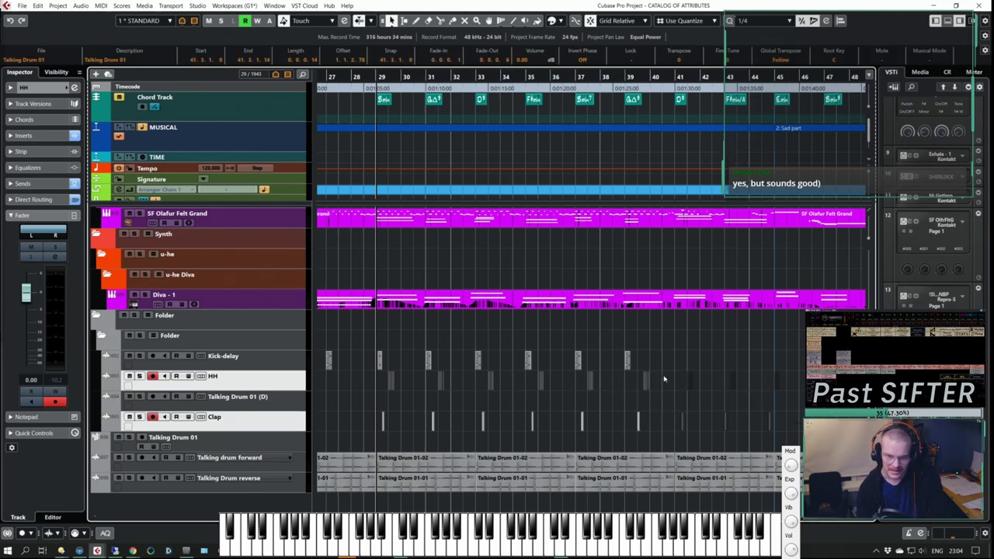
# Step: Play from bar 29 and realign the remaining HH and clap copies from bar 39 onward in quarter-note steps
pyautogui.press('space')
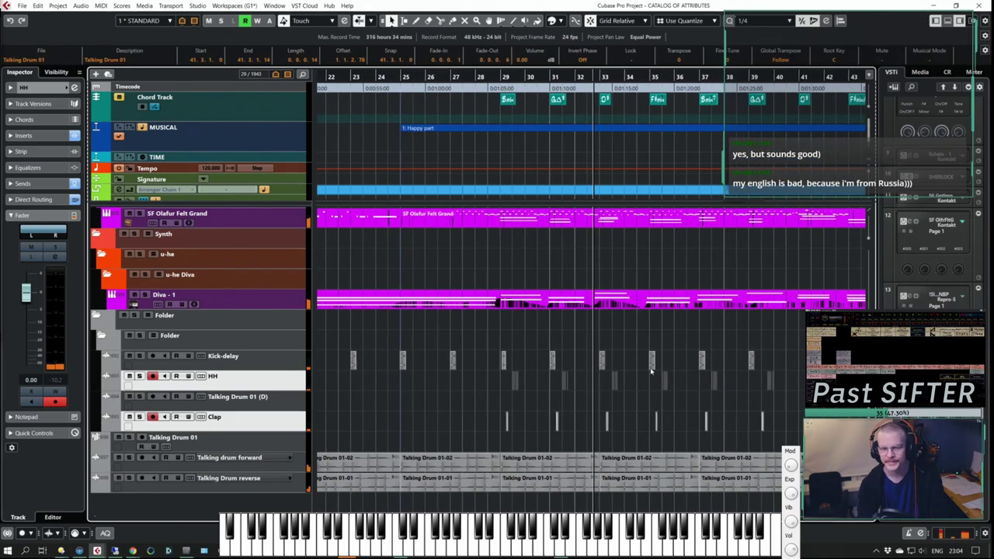
pyautogui.moveTo(790, 427); pyautogui.dragTo(628, 381)
pyautogui.hotkey('ctrl', 'Left')
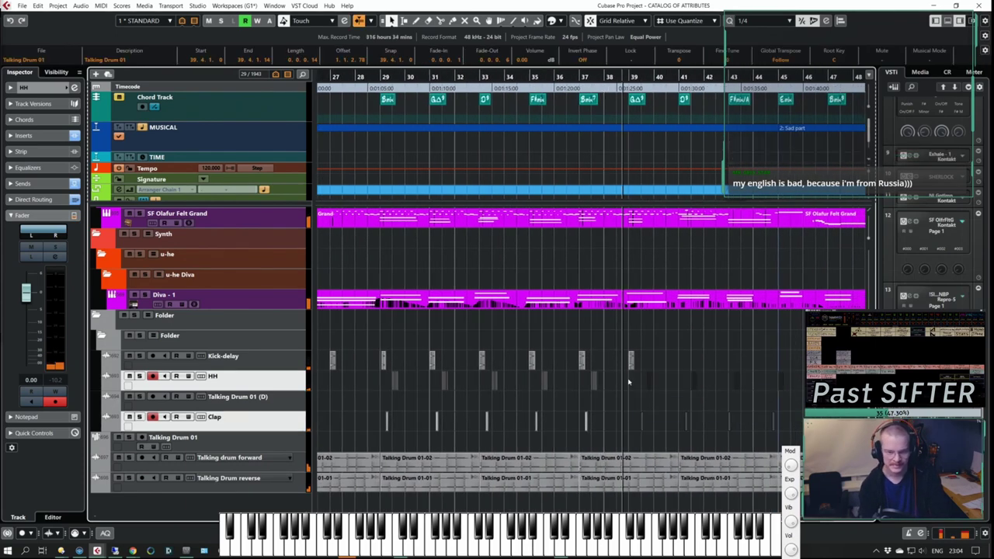
pyautogui.click(798, 407)
pyautogui.moveTo(796, 432); pyautogui.dragTo(771, 379)
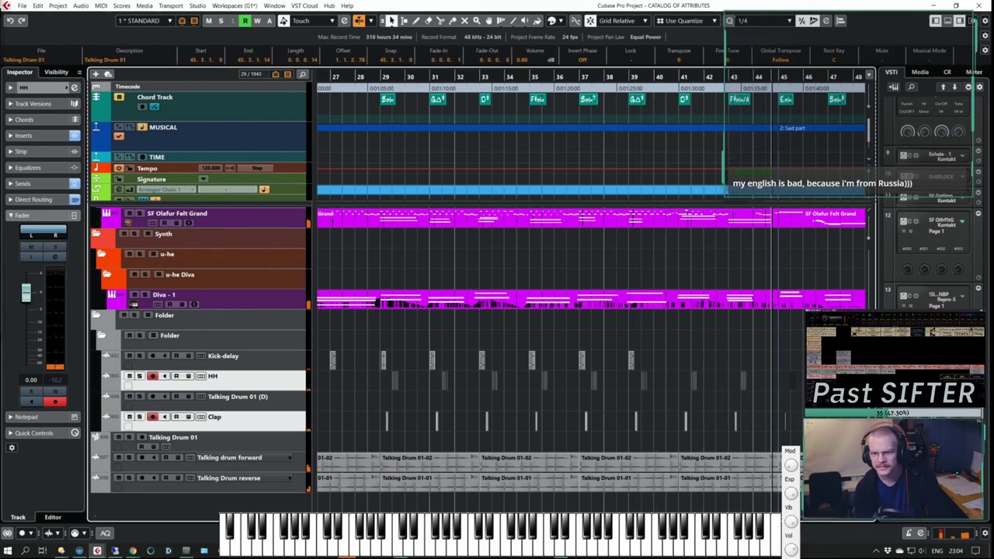
# Step: Play back the arrangement from bar 29 and again from an earlier section to check the drum pattern
pyautogui.click(637, 368)
pyautogui.press('space')
pyautogui.hscroll(3, 542, 407)
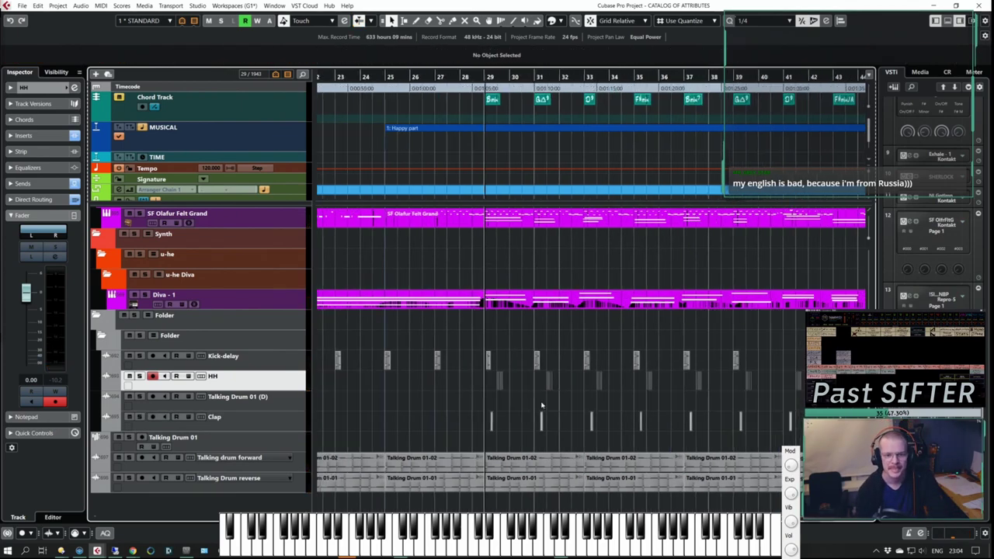
pyautogui.hscroll(-3, 549, 399)
pyautogui.press('space')
pyautogui.press('space')
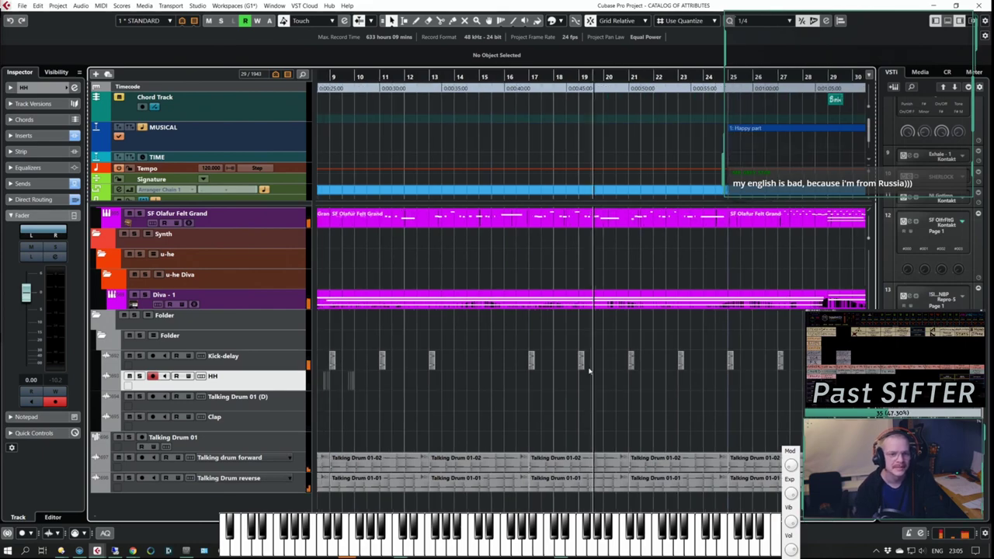
pyautogui.press('g')
pyautogui.press('space')
# Step: Add one ZebraHZ instrument track with its audio output routed to 21 Synth Pads
pyautogui.rightClick(216, 254)
pyautogui.click(291, 273)
pyautogui.click(599, 169)
pyautogui.click(530, 213)
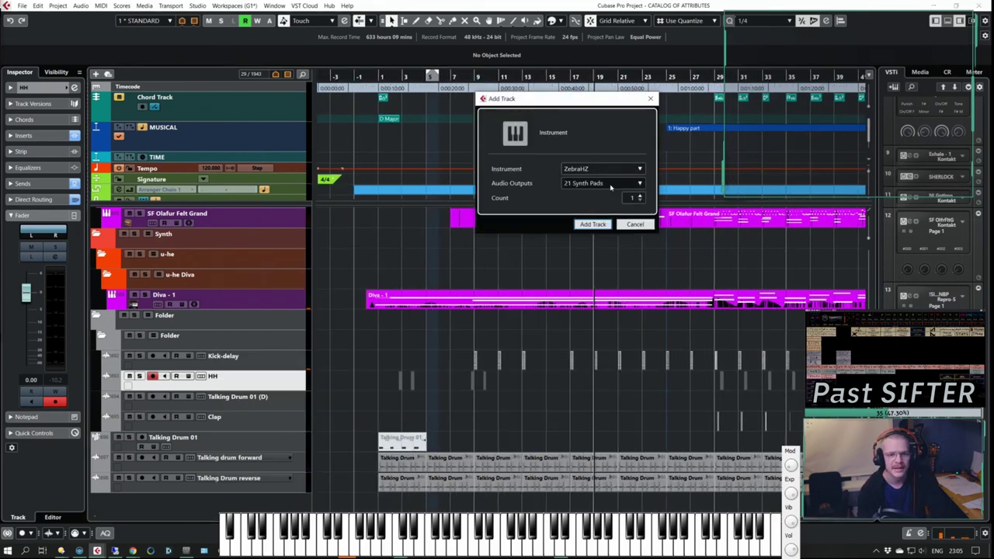
pyautogui.click(593, 224)
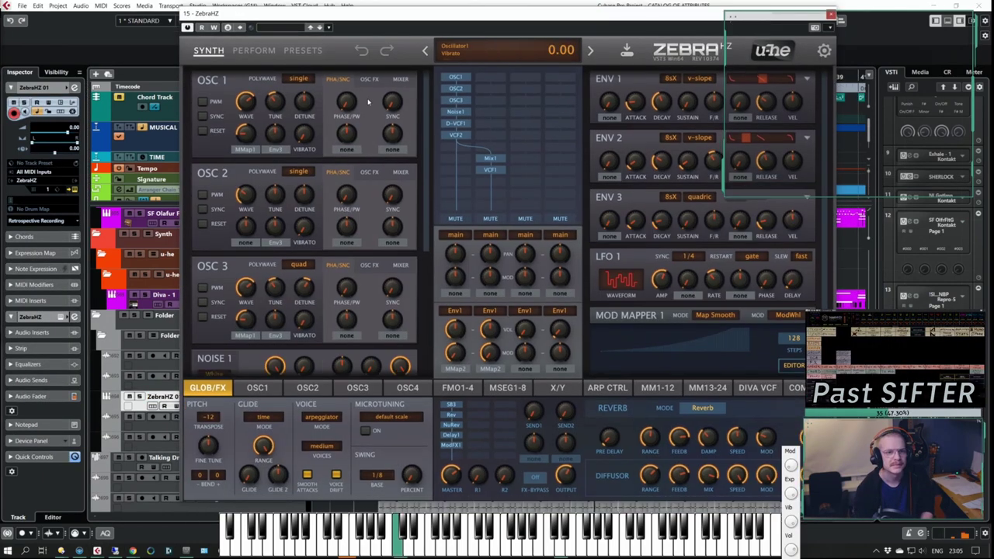
# Step: Audition the ZebraHZ presets Chord Vocal, Blade - reverb and Power Chorder from the HighArps + Chords and Leads + Horns folders
pyautogui.click(303, 50)
pyautogui.click(388, 178)
pyautogui.click(536, 206)
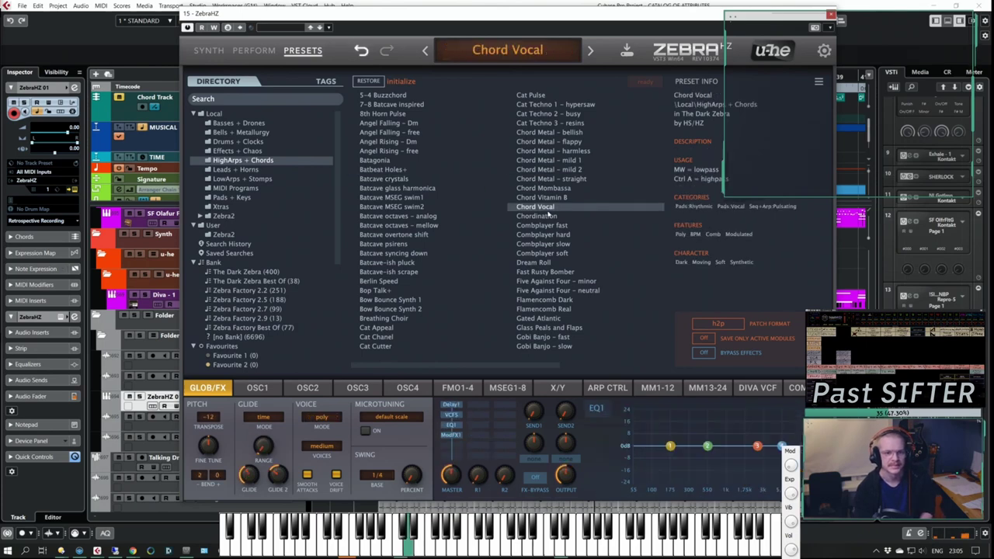
pyautogui.scroll(-2, 498, 162)
pyautogui.click(236, 170)
pyautogui.click(424, 198)
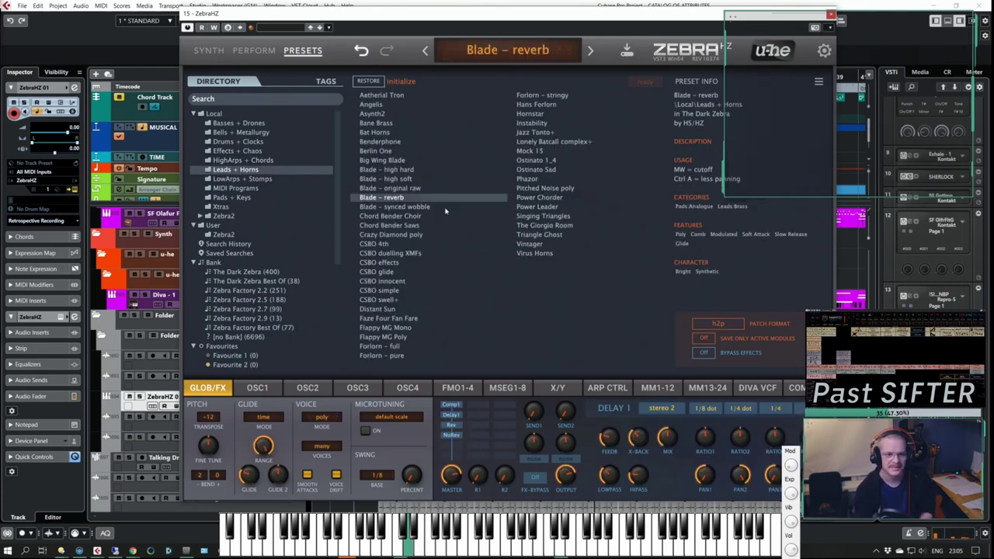
pyautogui.click(535, 197)
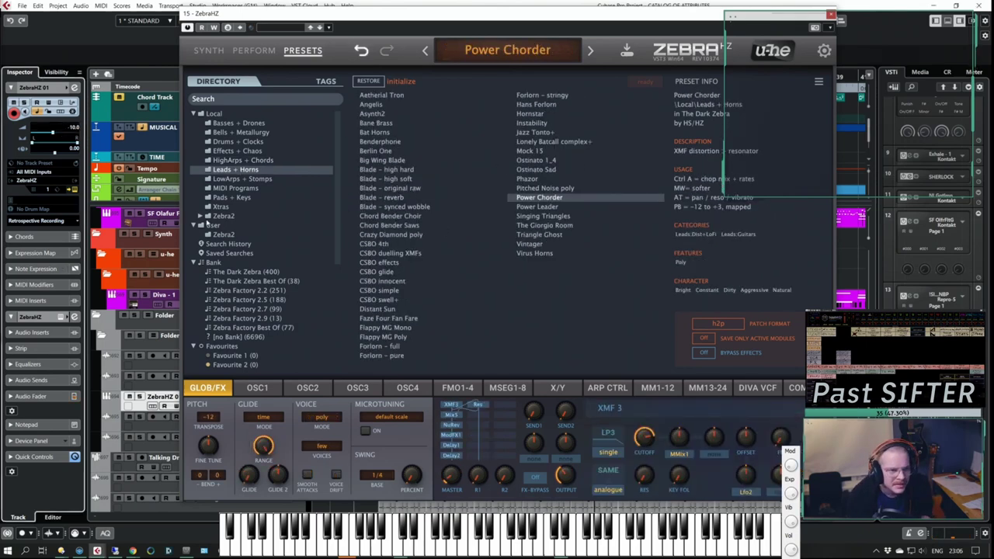
# Step: Find the Zebra Nordsund Dusk HZ folder under The Unfinished and audition presets up to KY Elex HZ
pyautogui.click(201, 217)
pyautogui.click(207, 318)
pyautogui.scroll(-6, 278, 310)
pyautogui.click(275, 283)
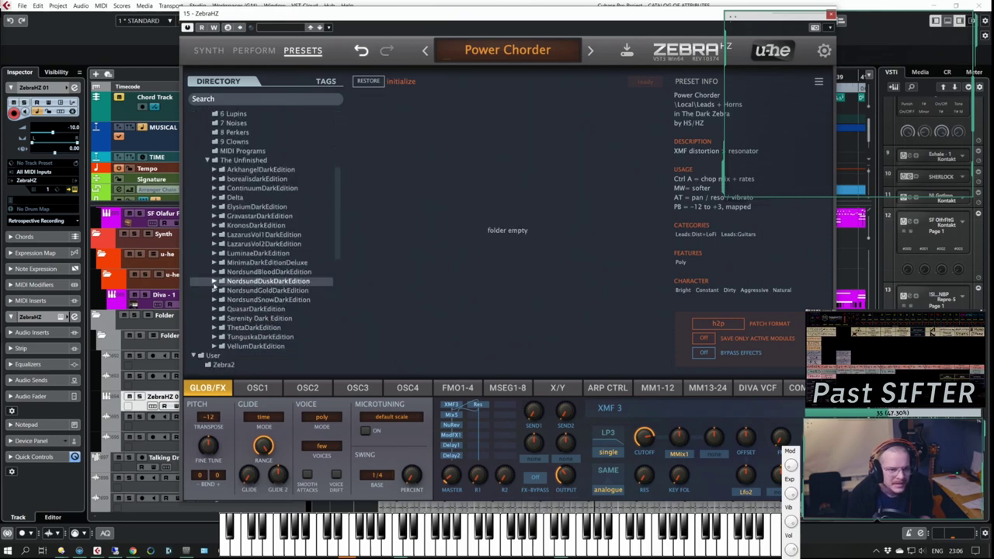
pyautogui.click(215, 282)
pyautogui.click(273, 300)
pyautogui.click(382, 235)
pyautogui.click(539, 179)
pyautogui.click(536, 291)
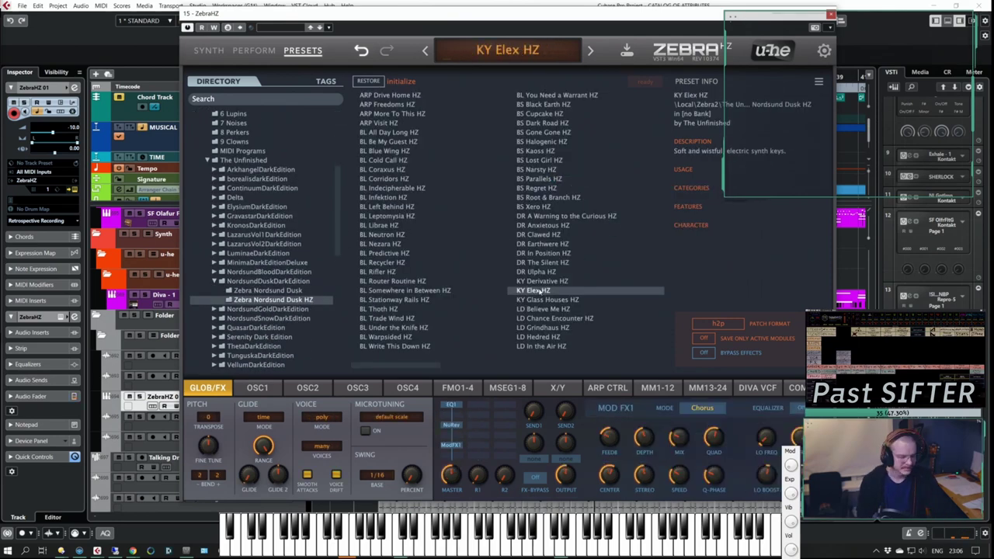
# Step: Audition the following Nordsund Dusk HZ presets, including LD Believe Me HZ, LD Kinisius HZ and PD I Hear Nothing HZ
pyautogui.press('Down')
pyautogui.press('Down')
pyautogui.press('Down')
pyautogui.press('Down')
pyautogui.press('Down')
pyautogui.press('Down')
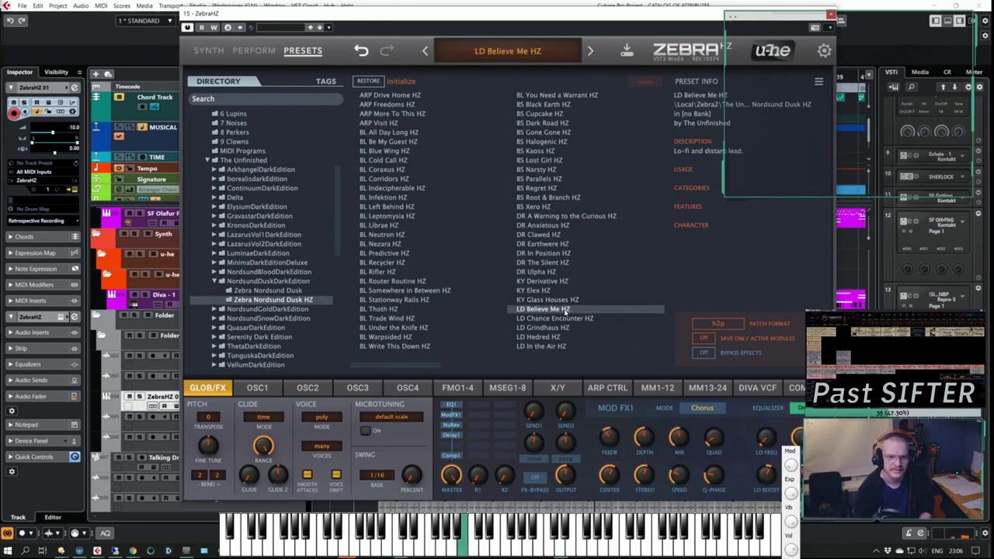
pyautogui.press('Down')
pyautogui.press('Down')
pyautogui.press('Down')
pyautogui.press('Down')
pyautogui.press('Down')
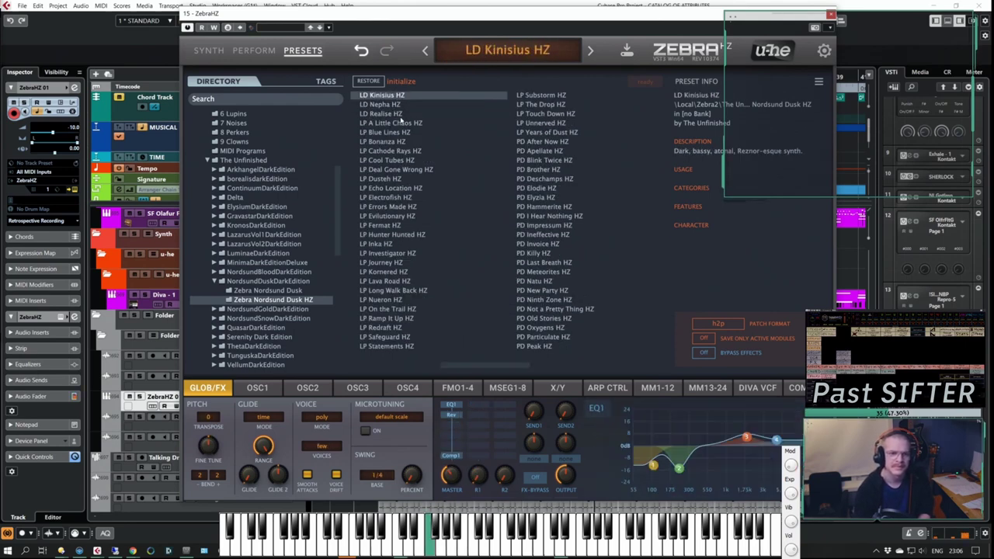
pyautogui.click(550, 199)
pyautogui.click(557, 216)
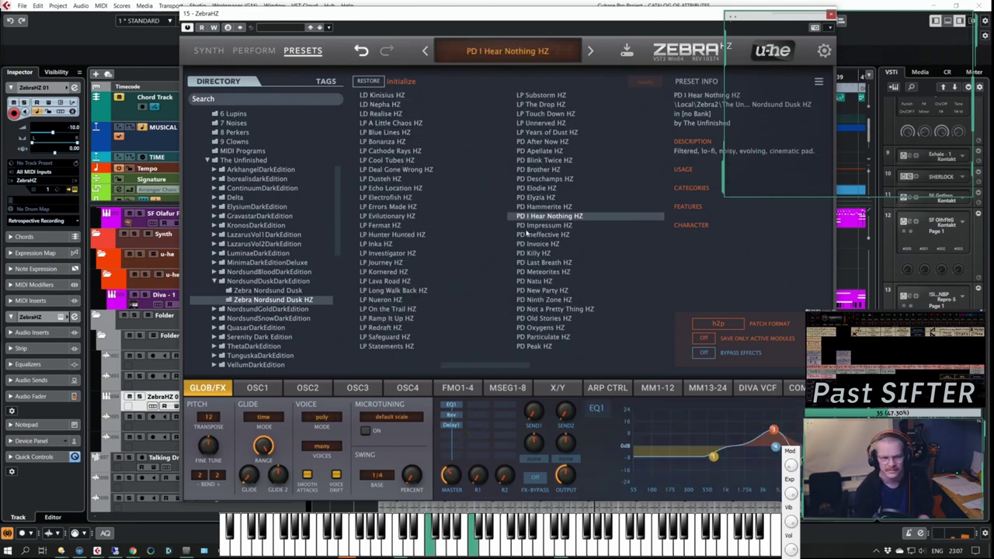
# Step: Load the KY Complex HZ preset from the Zebra Nordsund Snow HZ folder and close the ZebraHZ window
pyautogui.click(249, 336)
pyautogui.scroll(3, 435, 264)
pyautogui.click(544, 188)
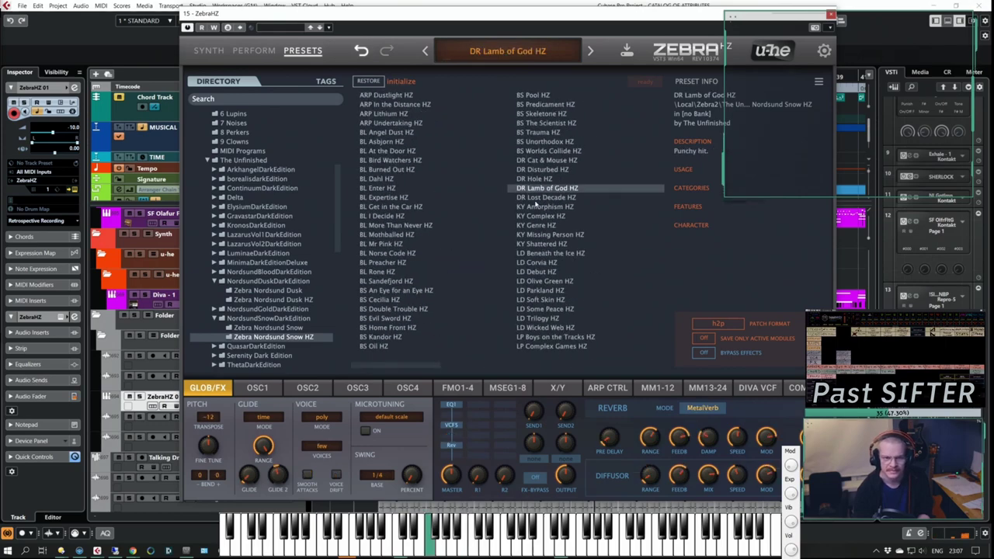
pyautogui.click(539, 207)
pyautogui.press('Down')
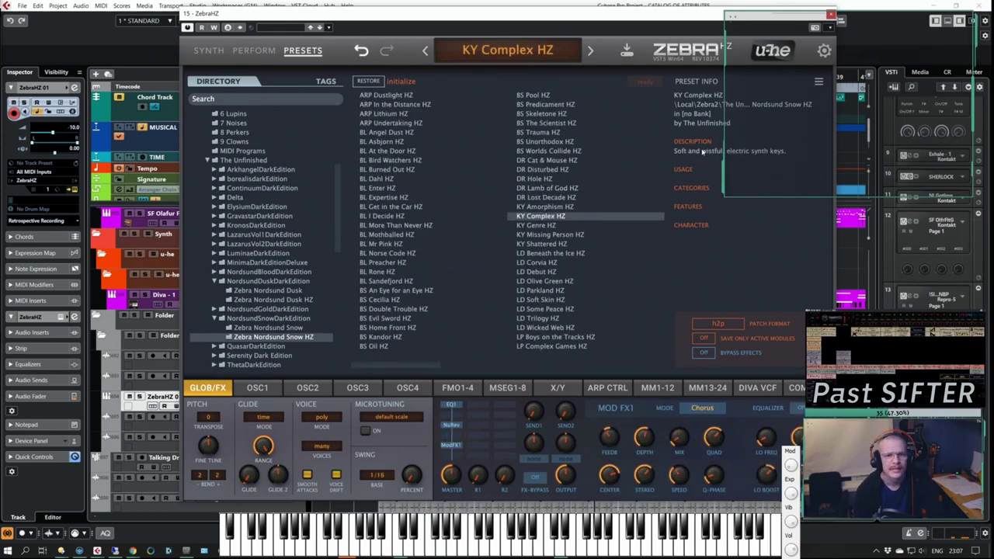
pyautogui.moveTo(721, 15); pyautogui.dragTo(701, 58)
pyautogui.click(811, 55)
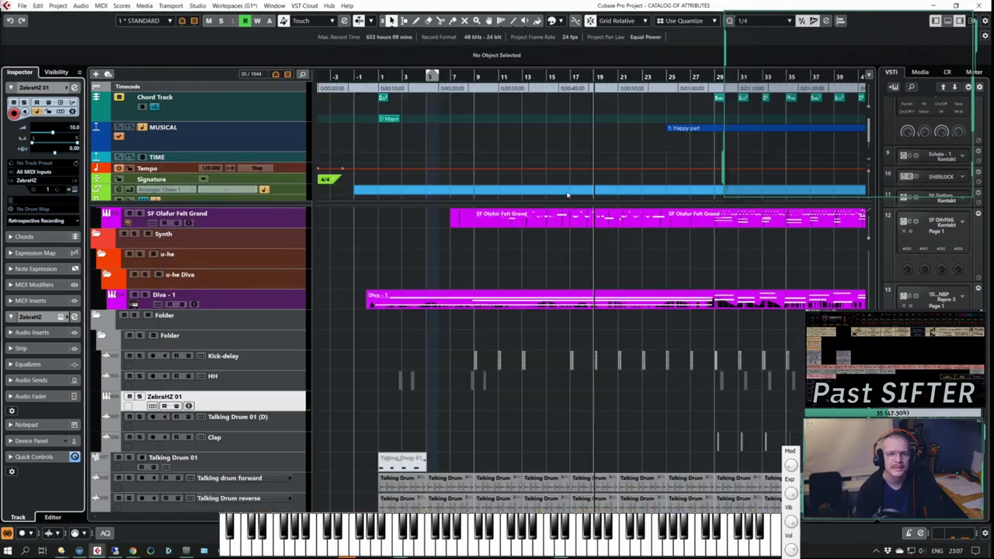
# Step: Record a ZebraHZ 01 MIDI part over the arrangement and play it back
pyautogui.press('KP_Multiply')
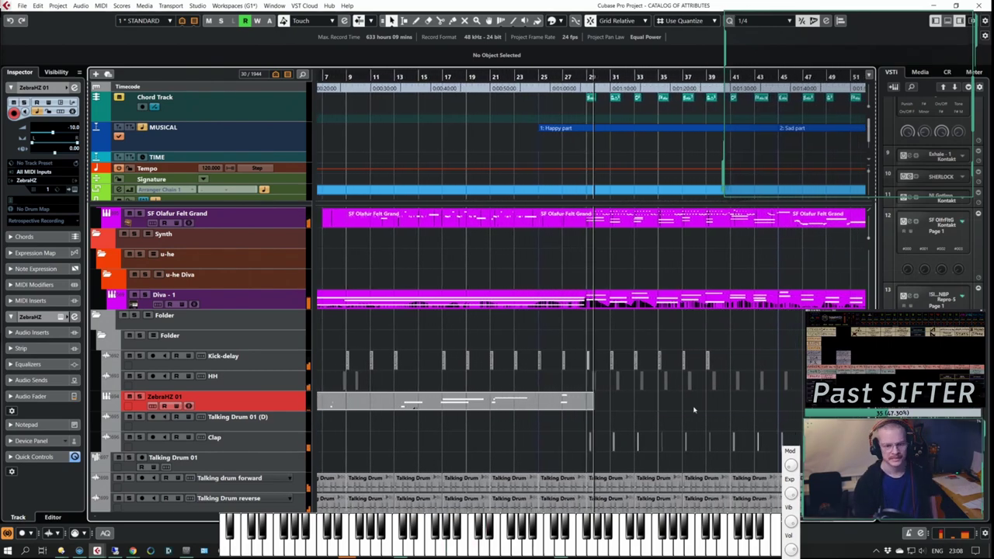
pyautogui.press('space')
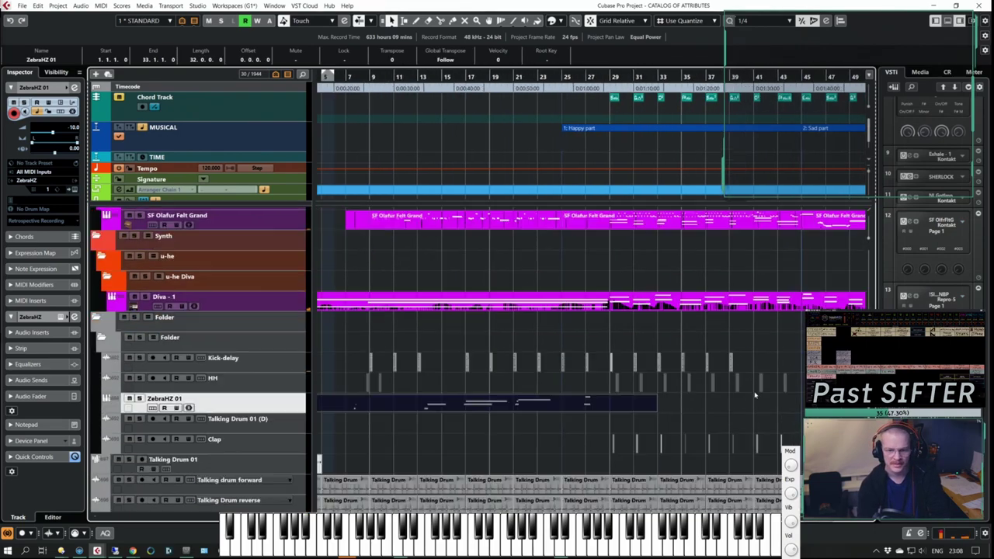
pyautogui.scroll(2, 754, 397)
pyautogui.click(599, 479)
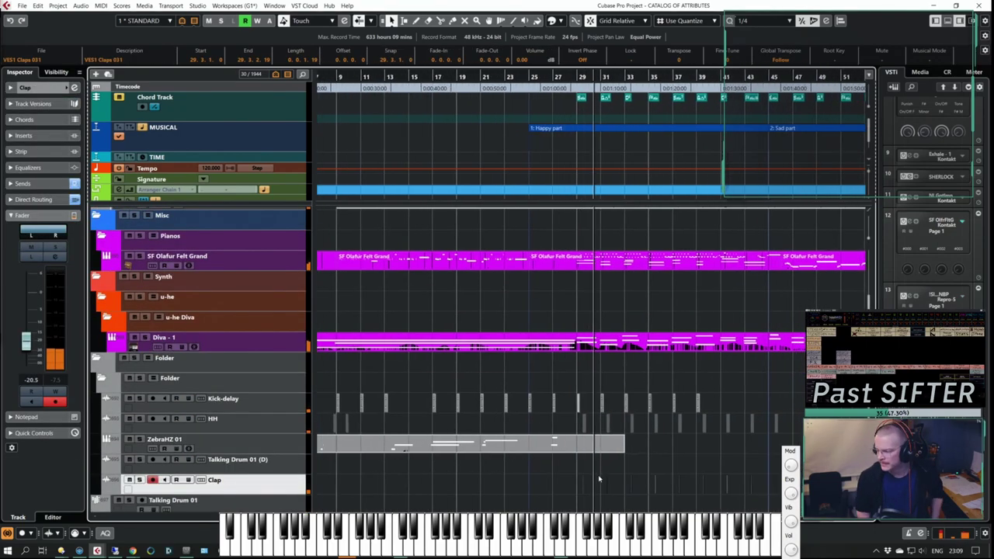
# Step: Glue the SF Olafur Felt Grand events into a single part running from bar 7 to bar 62
pyautogui.click(179, 250)
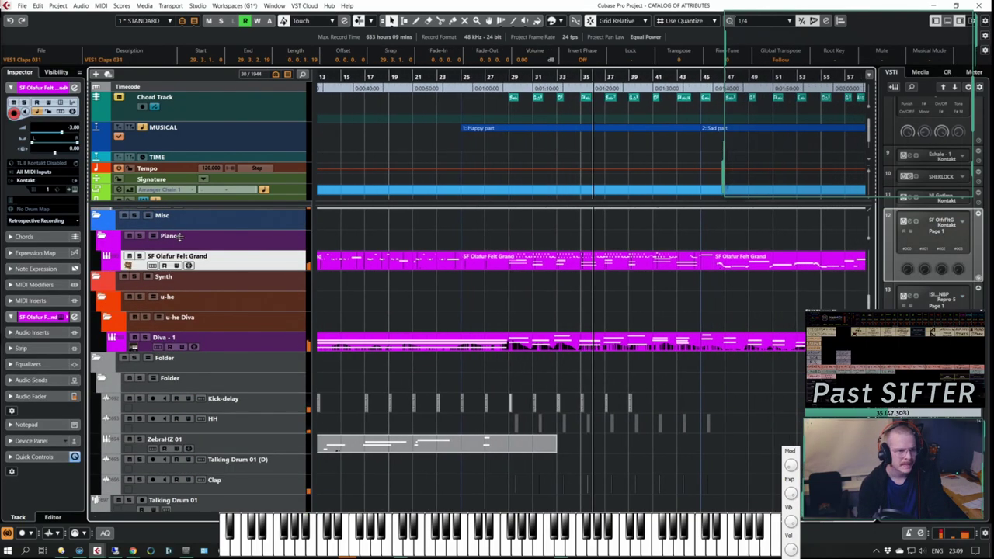
pyautogui.press('g')
pyautogui.press('g')
pyautogui.press('g')
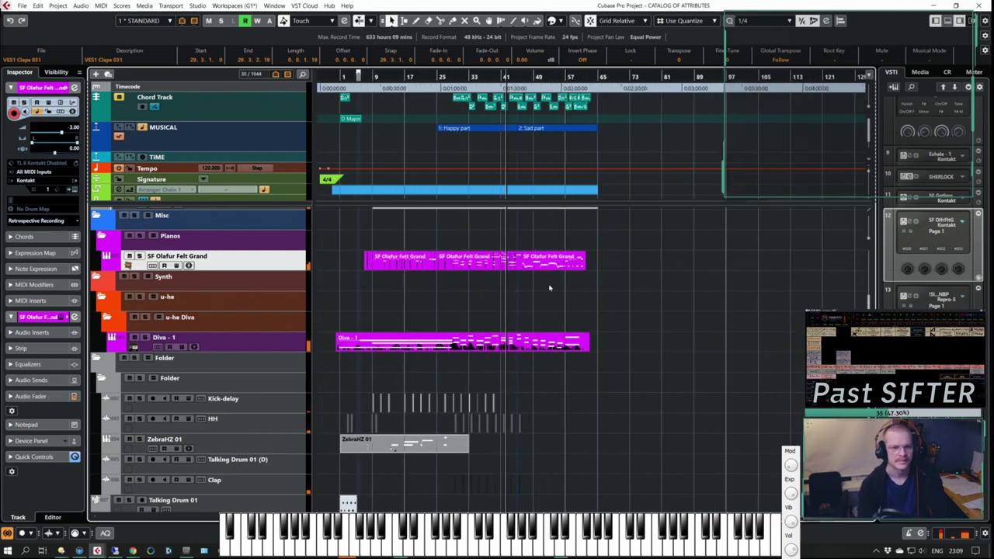
pyautogui.moveTo(567, 276); pyautogui.dragTo(376, 268)
pyautogui.press('4')
pyautogui.click(376, 268)
pyautogui.click(504, 268)
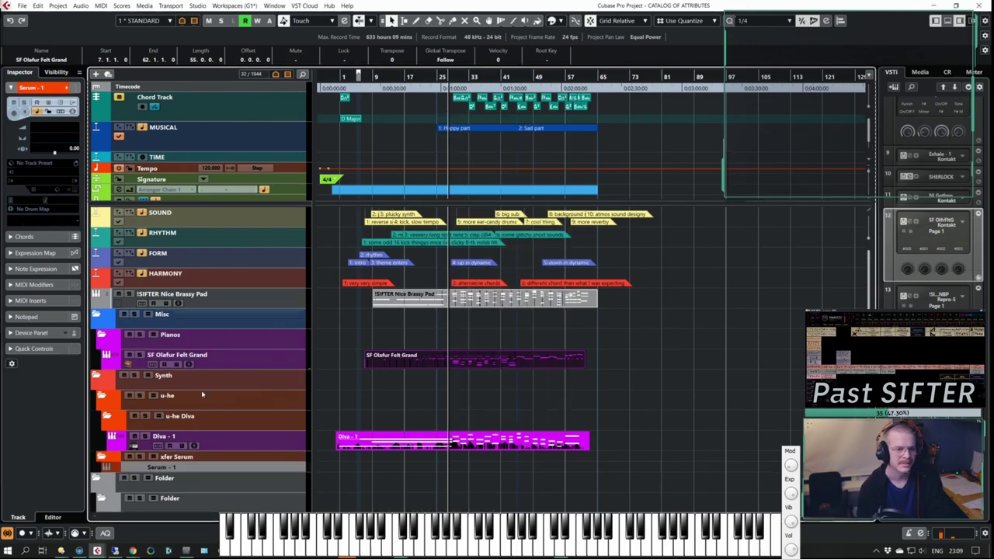
# Step: Open the Serum - 1 instrument and reset it to the Init preset
pyautogui.press('e')
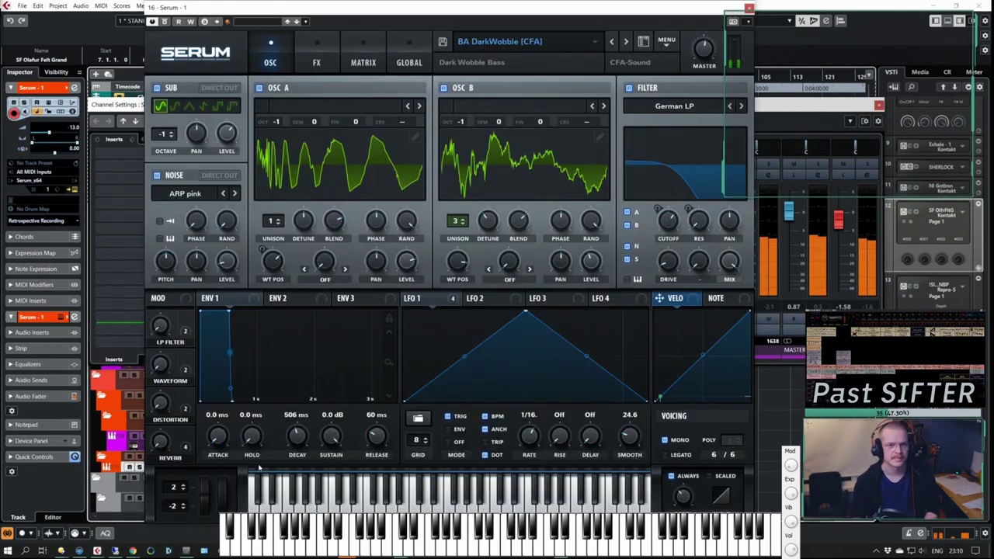
pyautogui.click(529, 42)
pyautogui.click(666, 42)
pyautogui.click(692, 101)
# Step: Set Serum's oscillator A to the Analog_BD_Sin wavetable with 4 unison voices
pyautogui.click(335, 106)
pyautogui.moveTo(288, 122)
pyautogui.click(369, 140)
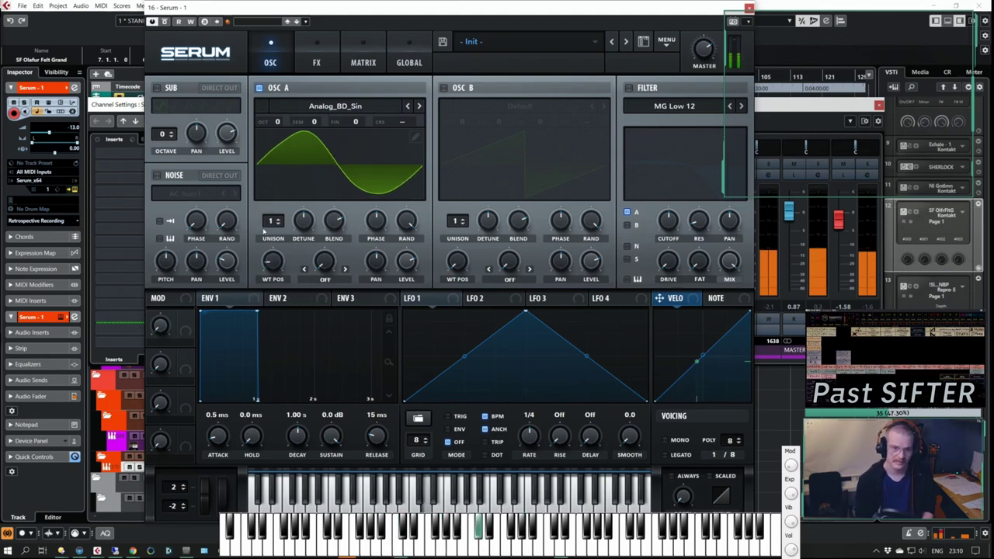
pyautogui.moveTo(272, 221); pyautogui.dragTo(272, 204)
# Step: Enable oscillator B with the VintageSynth wavetable, set its octave to -1 and raise its wavetable position
pyautogui.click(443, 88)
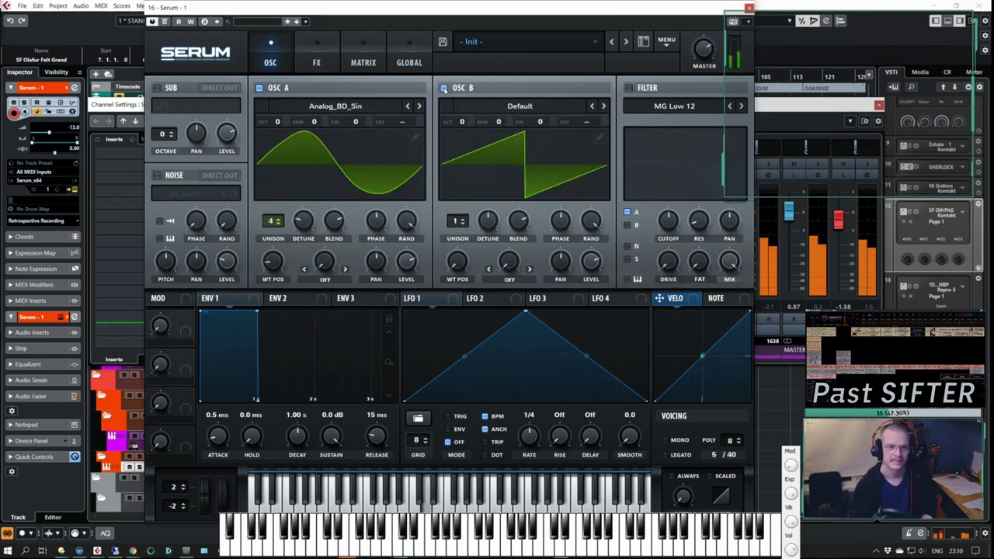
pyautogui.click(520, 106)
pyautogui.moveTo(477, 128)
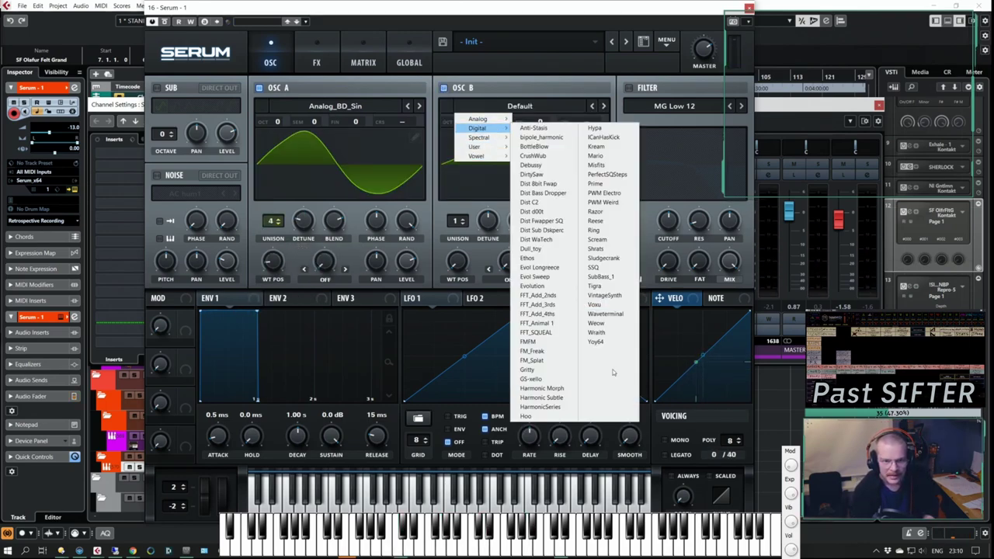
pyautogui.click(530, 160)
pyautogui.moveTo(463, 122); pyautogui.dragTo(462, 143)
pyautogui.moveTo(458, 261); pyautogui.dragTo(460, 202)
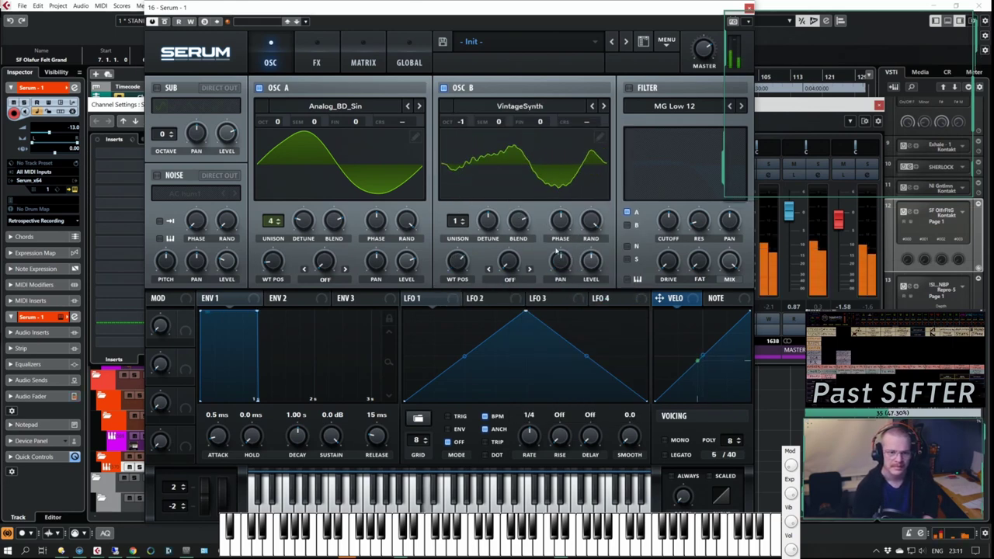
# Step: Enable the MG Low 12 filter for oscillators A and B and modulate its cutoff with Envelope 2 at 185 ms decay and 0% sustain
pyautogui.click(628, 225)
pyautogui.click(629, 87)
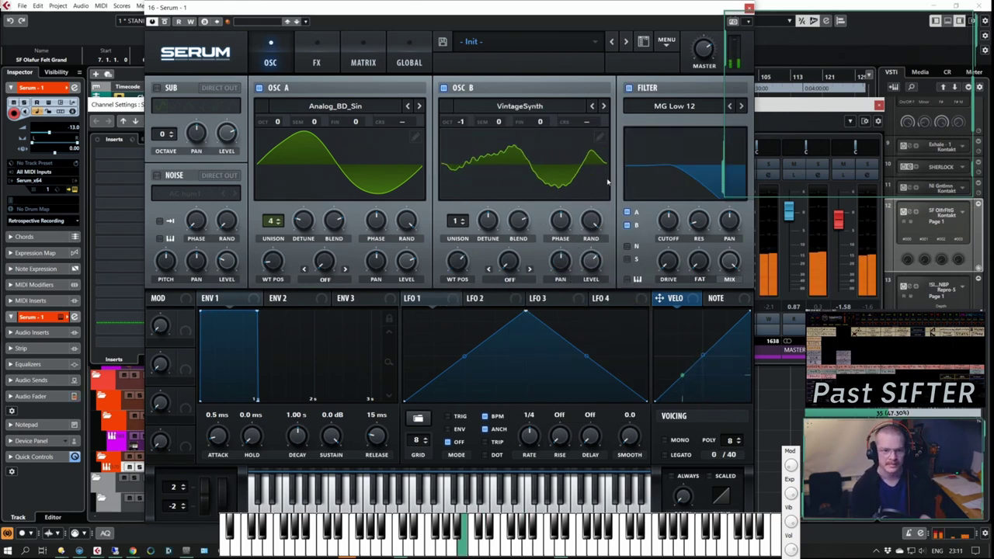
pyautogui.moveTo(286, 298); pyautogui.dragTo(408, 221)
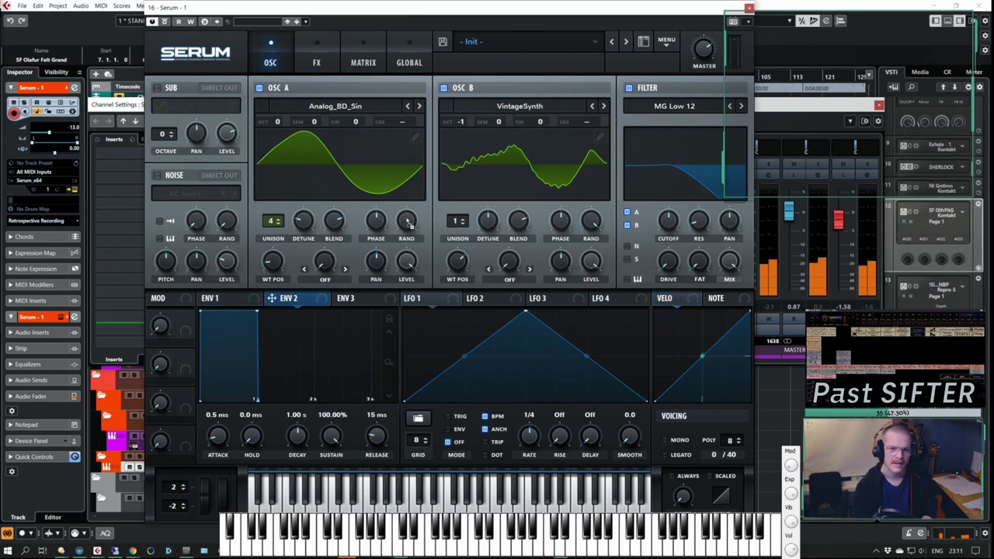
pyautogui.moveTo(259, 311); pyautogui.dragTo(210, 399)
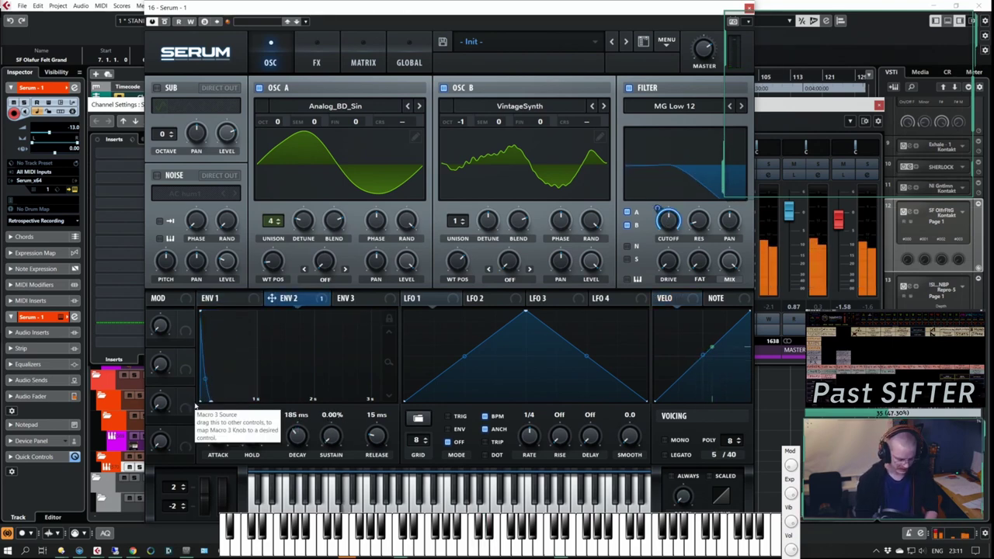
# Step: Set oscillator B's octave to 0, assign Envelope 2 to its level and adjust the filter cutoff's modulation
pyautogui.moveTo(460, 121); pyautogui.dragTo(459, 143)
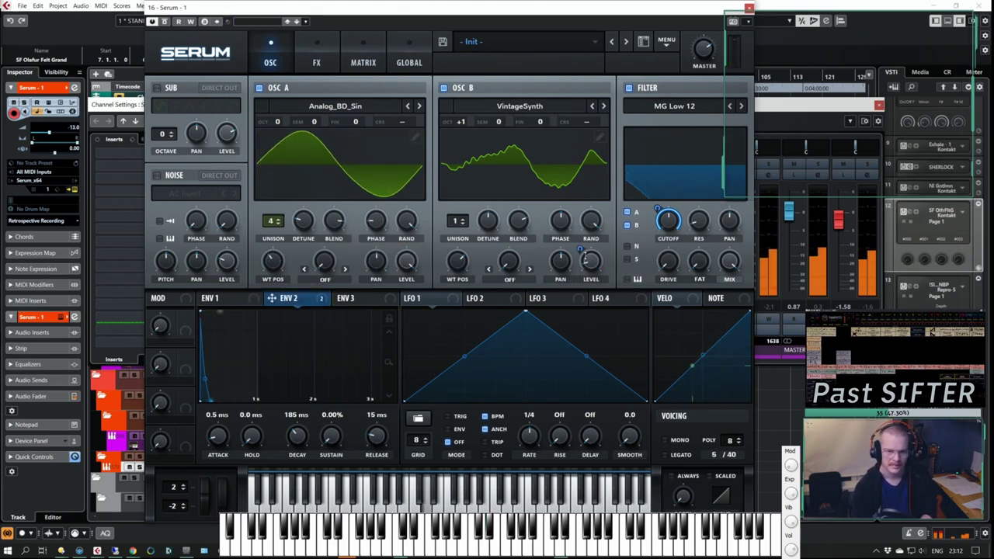
pyautogui.rightClick(668, 220)
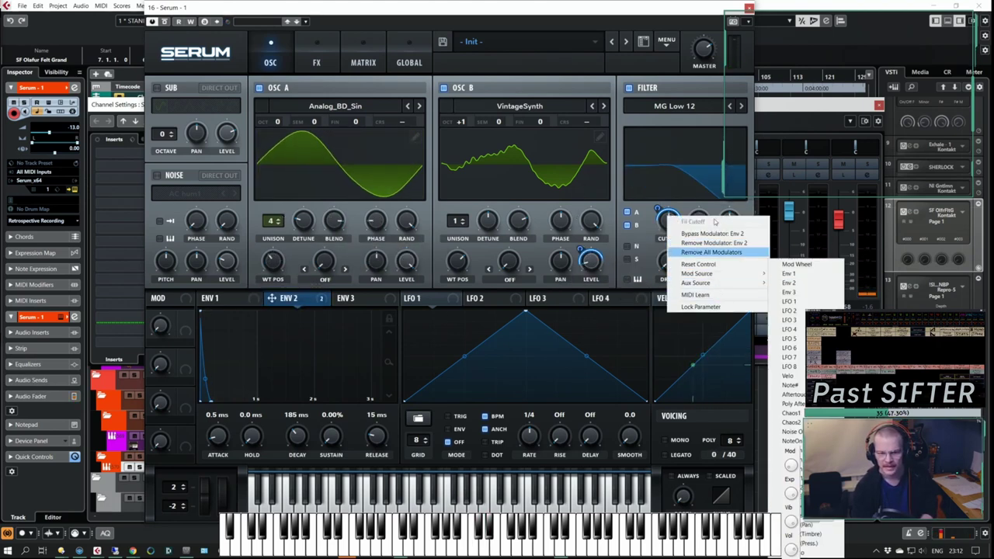
pyautogui.click(658, 212)
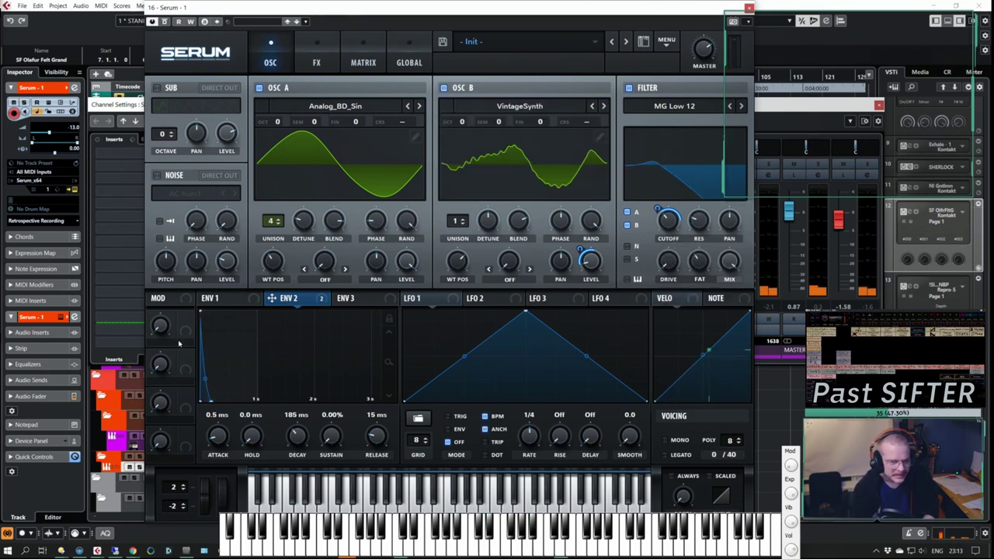
# Step: Enable the Hyper/Dimension, Distortion, Delay, Compressor and Reverb effects, with the Hyper mix at 66% and the Tube distortion's filter off
pyautogui.click(317, 62)
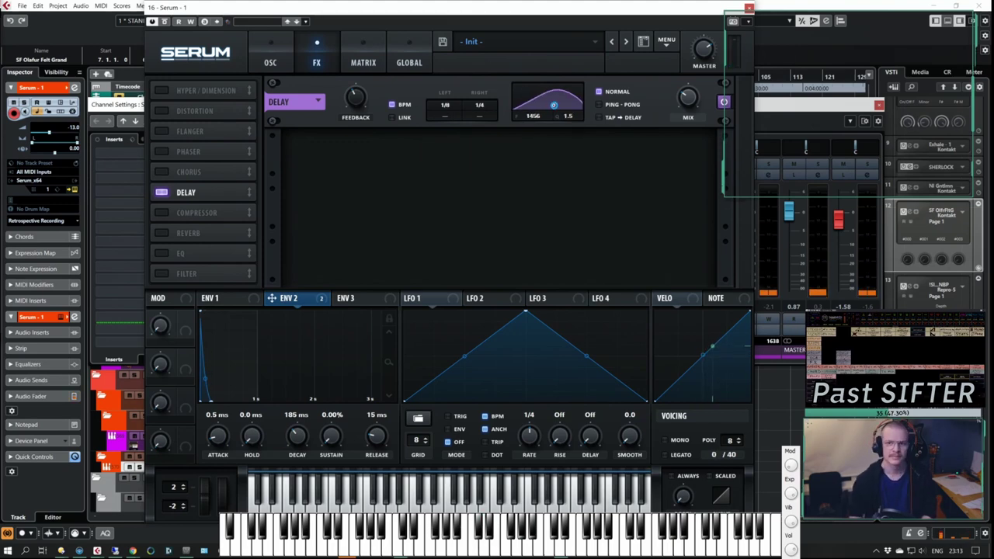
pyautogui.click(162, 91)
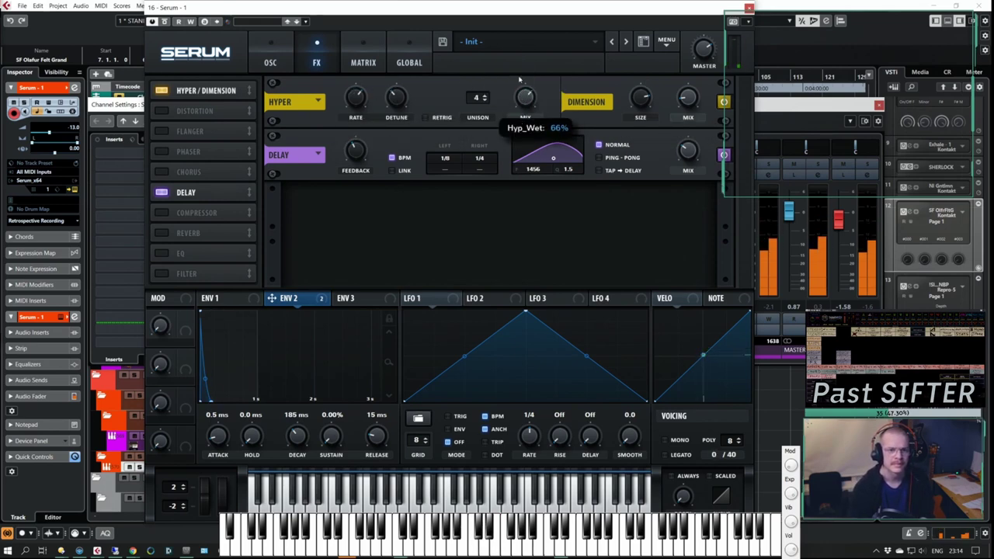
pyautogui.click(162, 111)
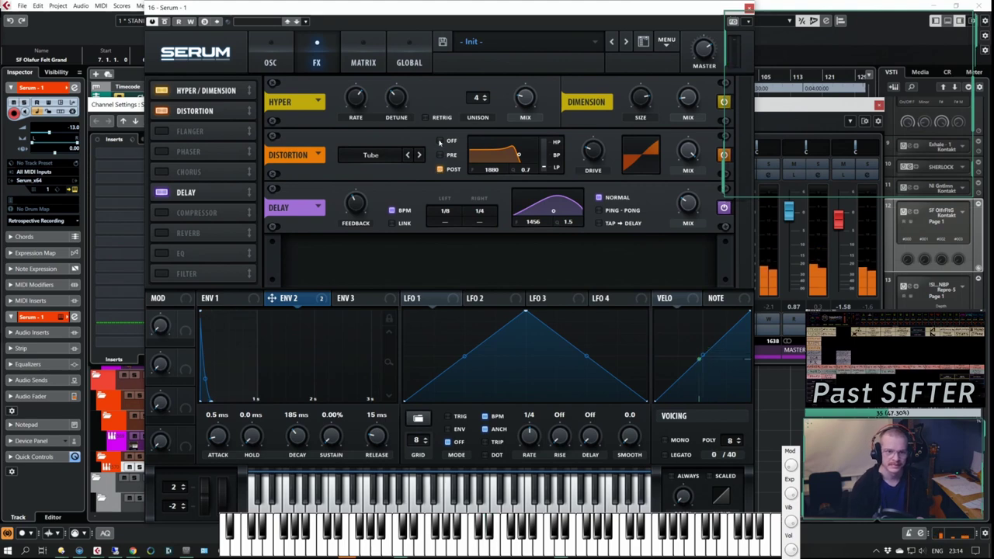
pyautogui.click(161, 212)
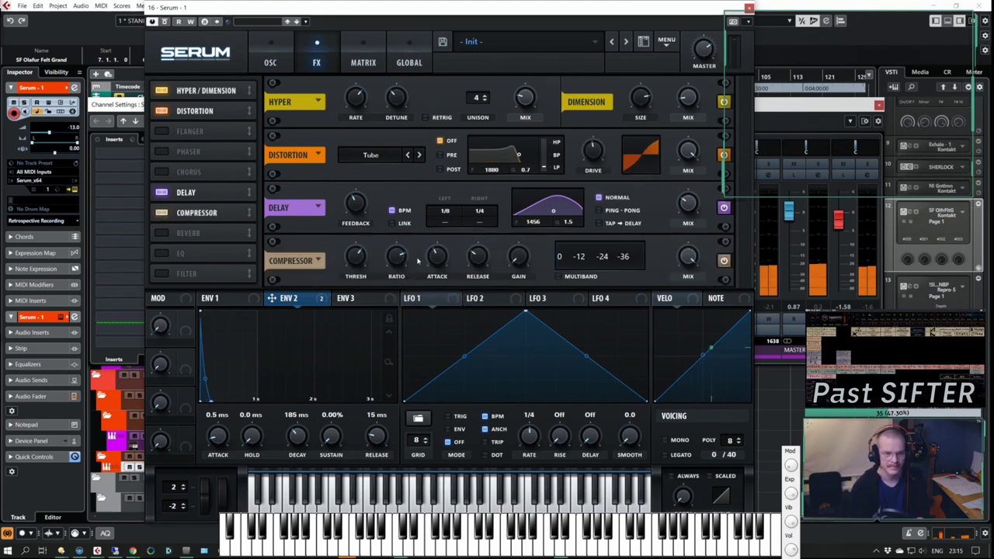
pyautogui.click(162, 233)
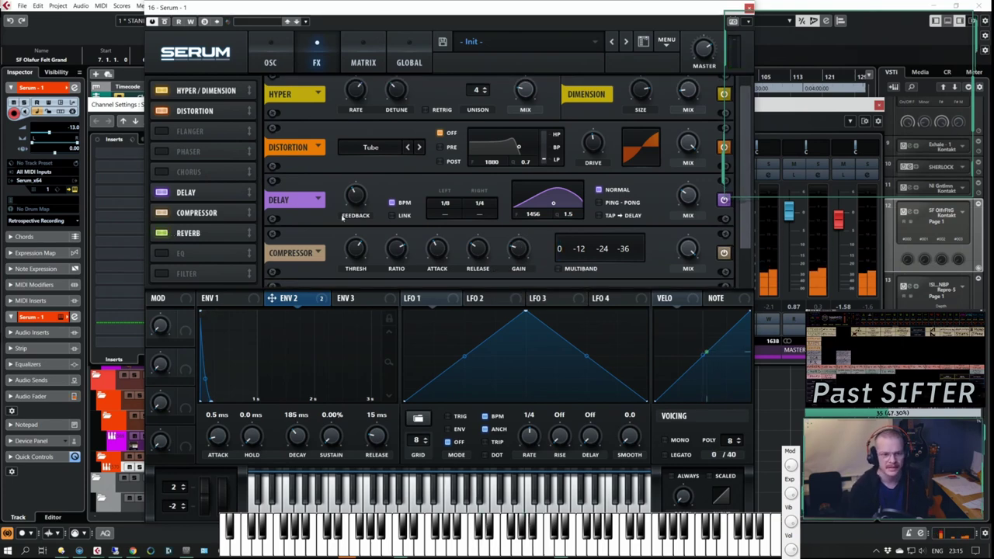
pyautogui.scroll(-2, 318, 260)
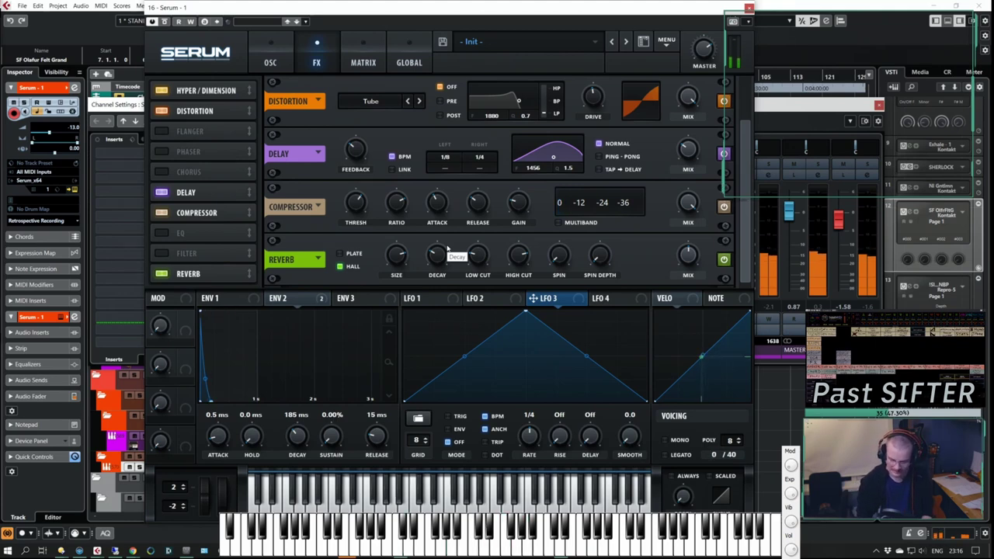
# Step: Set Envelope 2's sustain to 42.11% and adjust oscillator B's wavetable position
pyautogui.click(271, 61)
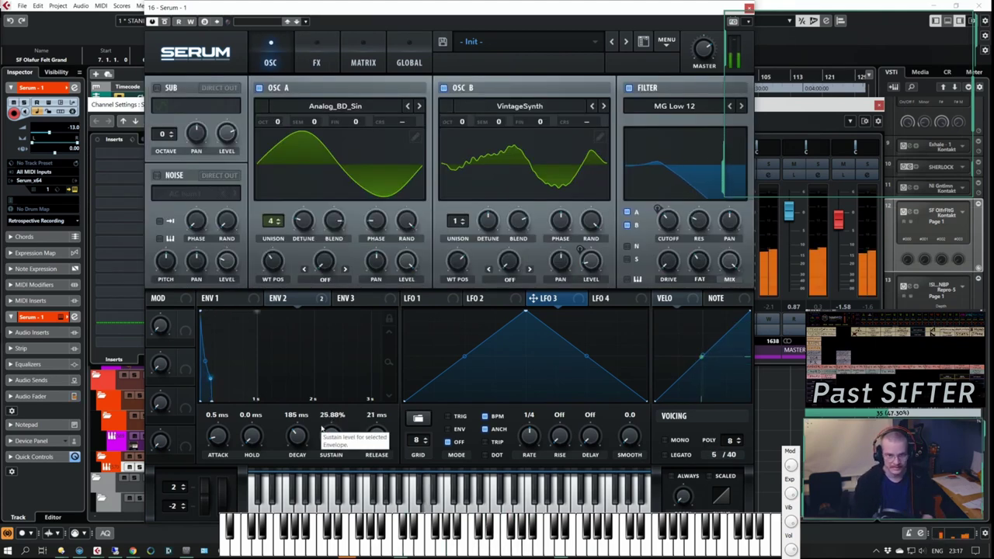
pyautogui.moveTo(328, 420); pyautogui.dragTo(328, 421)
pyautogui.moveTo(457, 262); pyautogui.dragTo(435, 227)
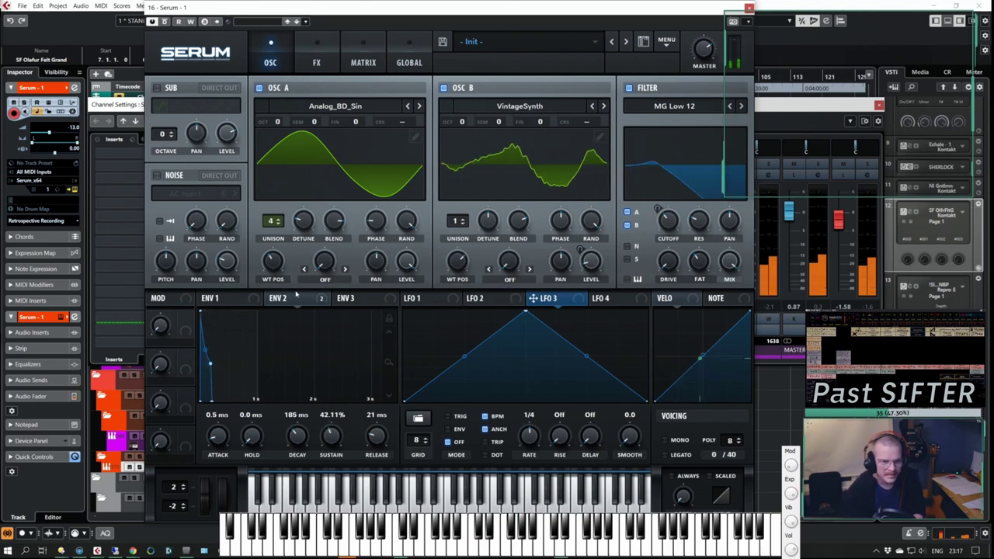
# Step: Modulate oscillator B's level with Envelope 3, set to a 936 ms decay and 46.22% sustain
pyautogui.click(346, 298)
pyautogui.moveTo(249, 363); pyautogui.dragTo(256, 363)
pyautogui.moveTo(590, 260); pyautogui.dragTo(589, 262)
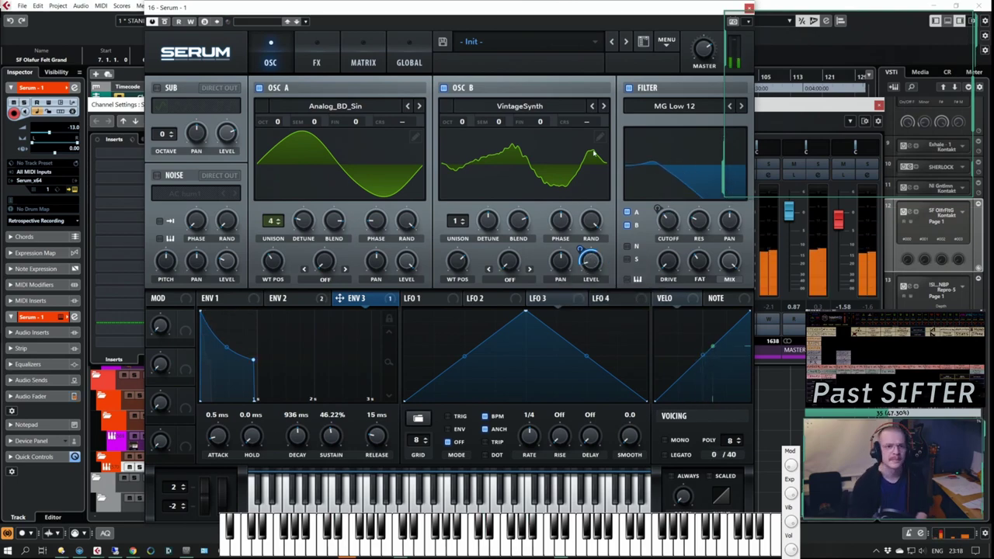
# Step: Add ValhallaShimmer as the first insert on the Serum - 1 channel, lower its mix and adjust its size
pyautogui.click(316, 62)
pyautogui.click(749, 7)
pyautogui.click(161, 140)
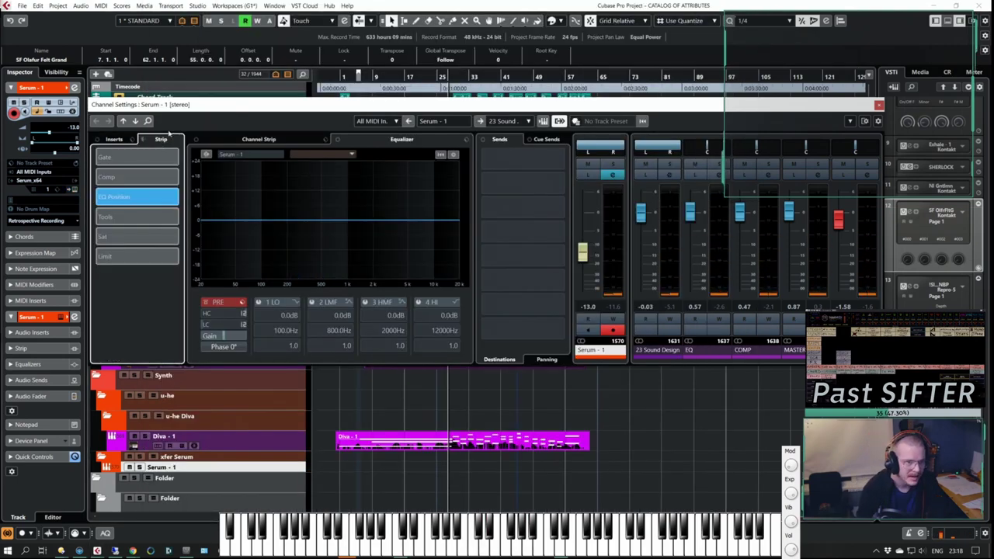
pyautogui.click(114, 140)
pyautogui.click(131, 155)
pyautogui.write('shimm')
pyautogui.press('Return')
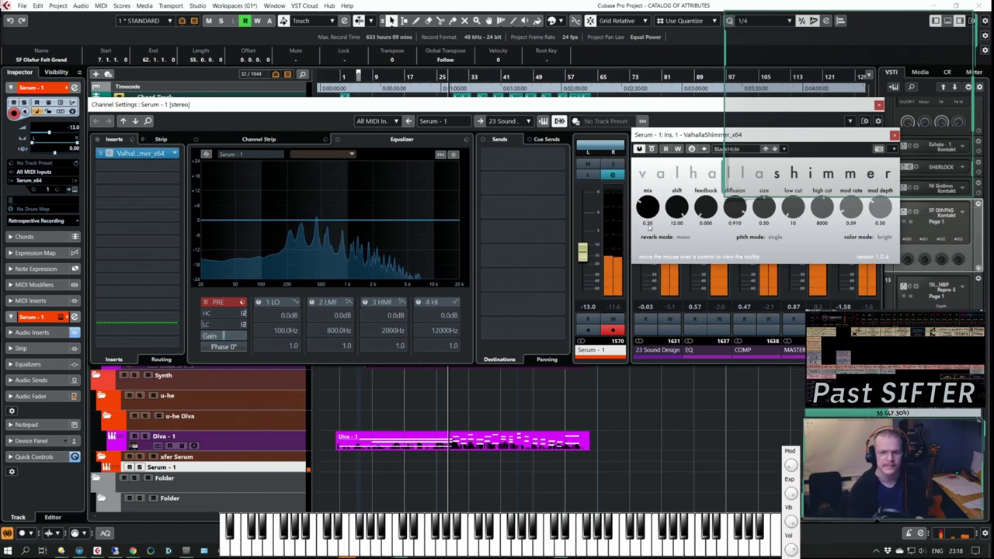
pyautogui.moveTo(648, 205); pyautogui.dragTo(647, 237)
pyautogui.moveTo(759, 208); pyautogui.dragTo(759, 212)
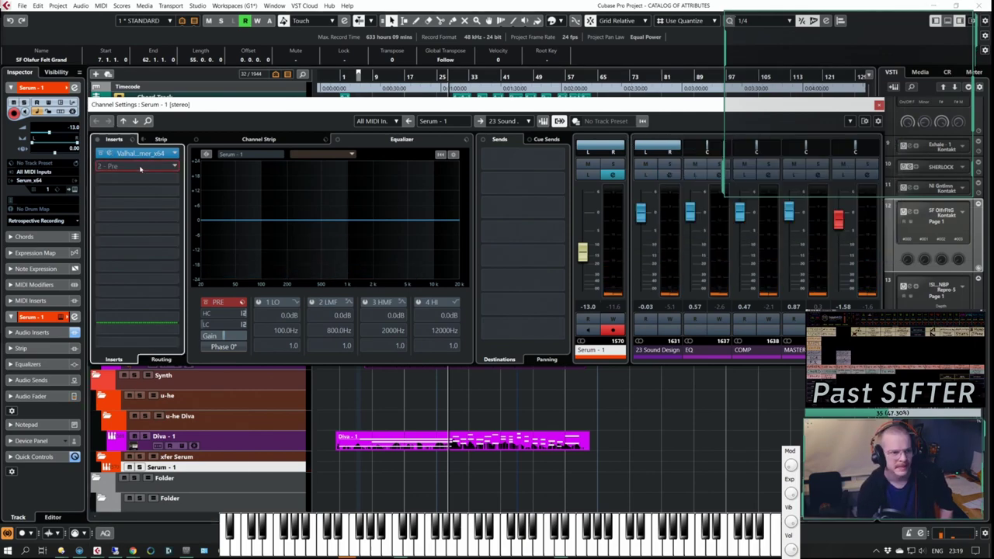
# Step: Add ValhallaVintageVerb as the second insert on the Serum - 1 channel
pyautogui.click(140, 167)
pyautogui.write('valh')
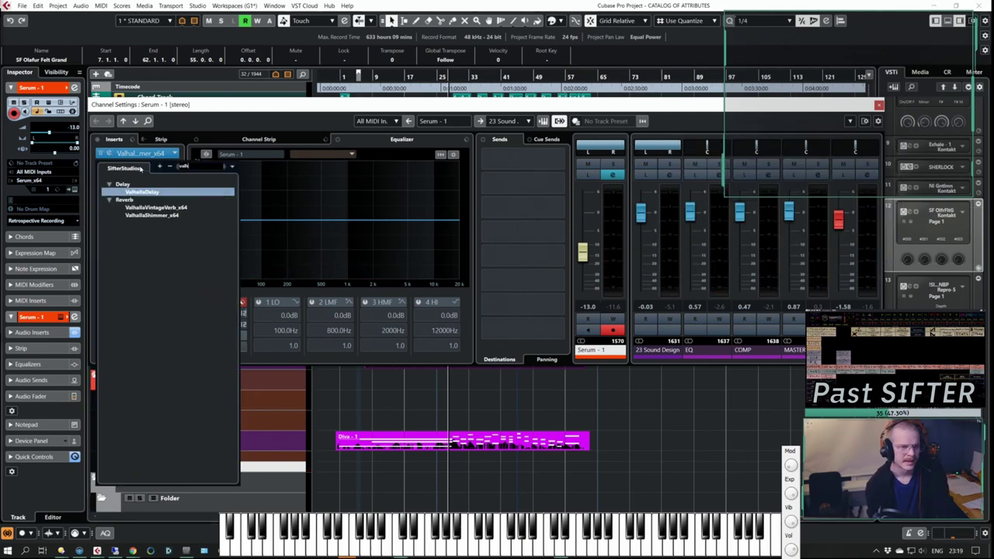
pyautogui.click(156, 208)
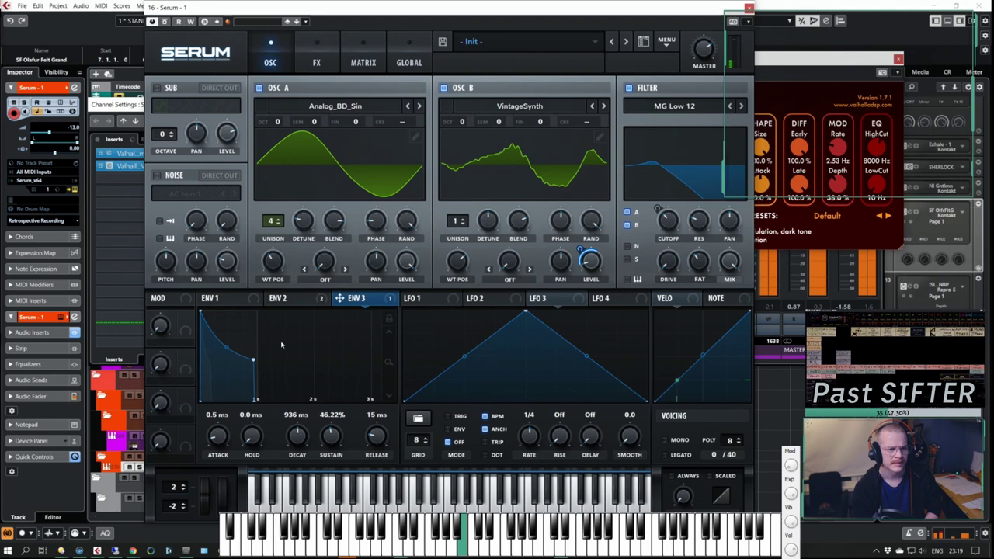
# Step: Set Serum's Envelope 2 attack to 11 ms
pyautogui.click(280, 298)
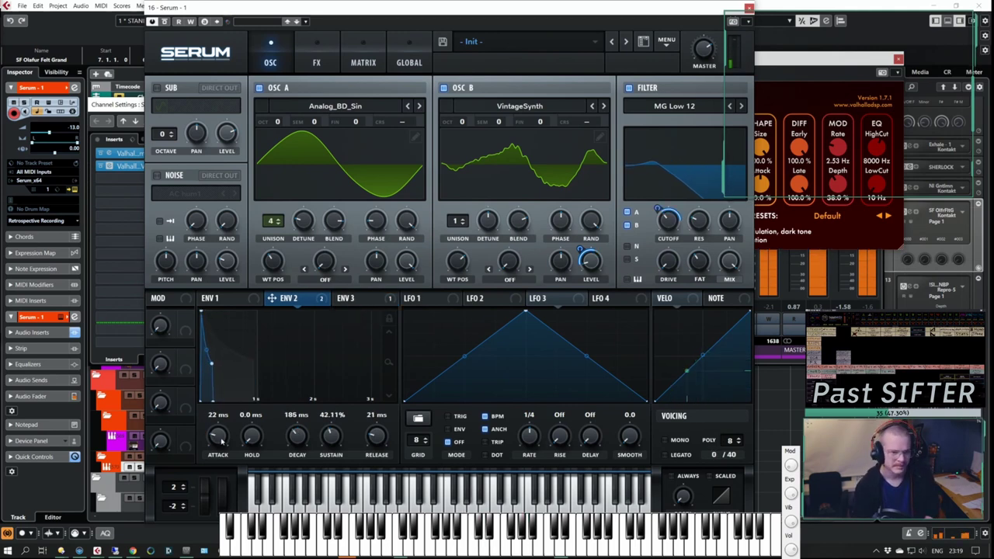
pyautogui.moveTo(222, 441); pyautogui.dragTo(223, 446)
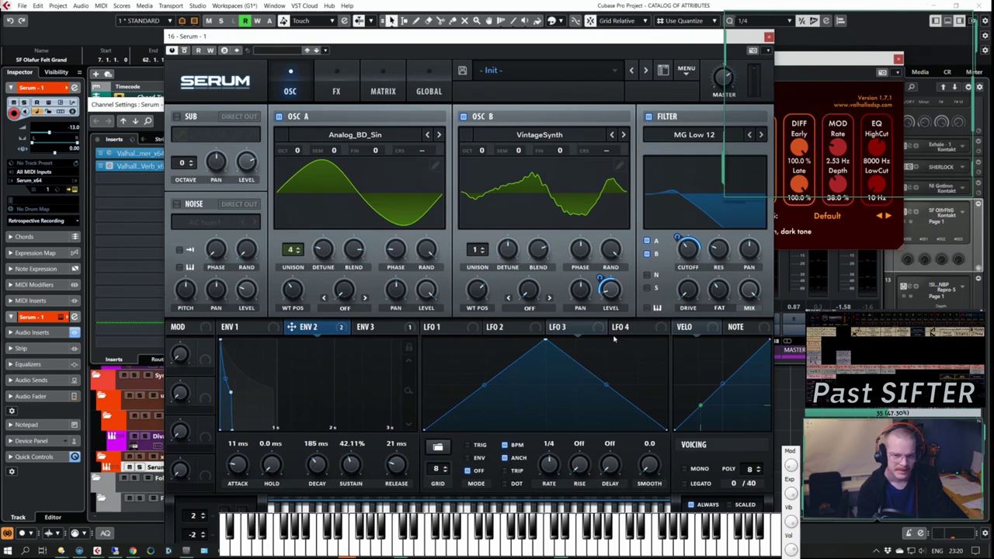
# Step: Assign LFO 1 to both oscillators' coarse pitch, set it to ENV mode and shape it as a steep falling curve
pyautogui.click(376, 327)
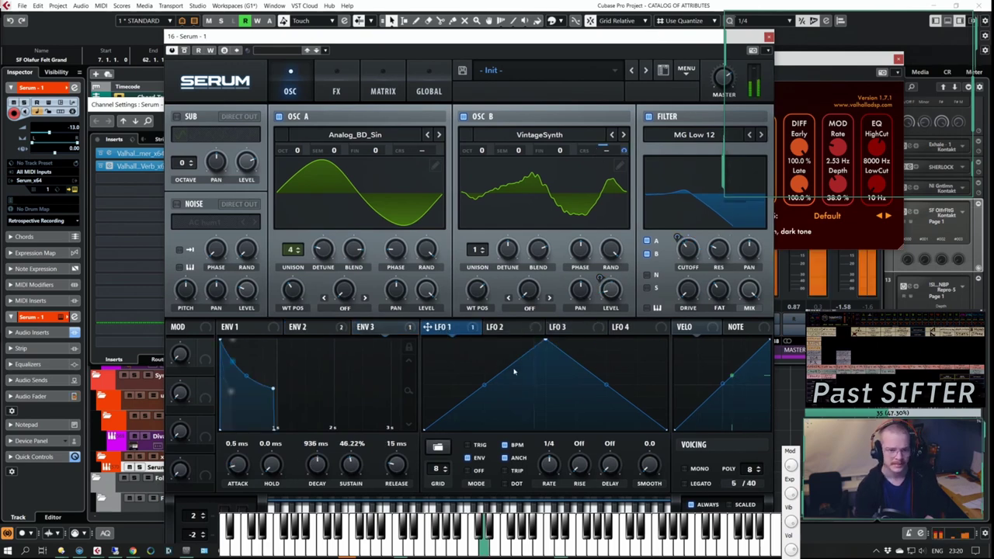
pyautogui.click(479, 458)
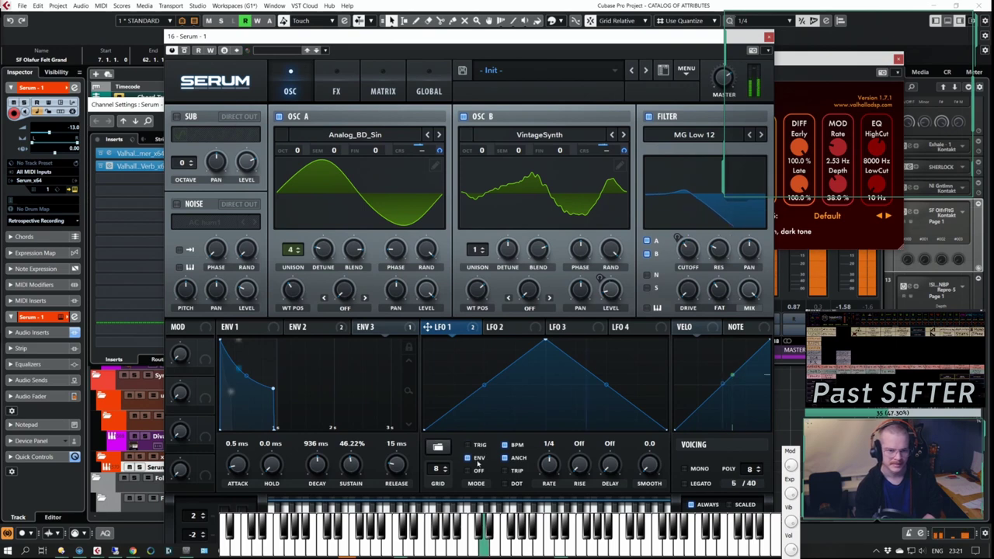
pyautogui.moveTo(545, 340); pyautogui.dragTo(424, 340)
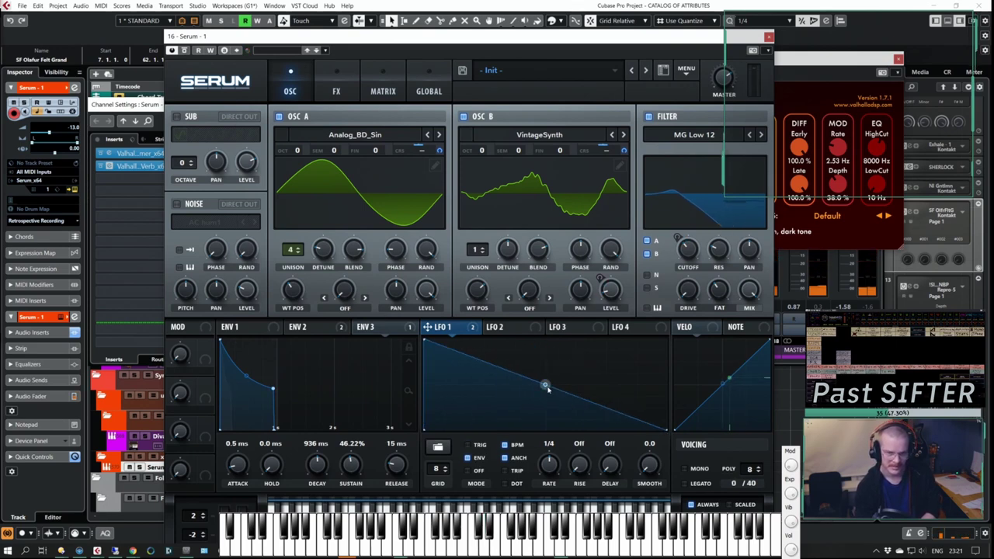
pyautogui.moveTo(545, 385); pyautogui.dragTo(457, 437)
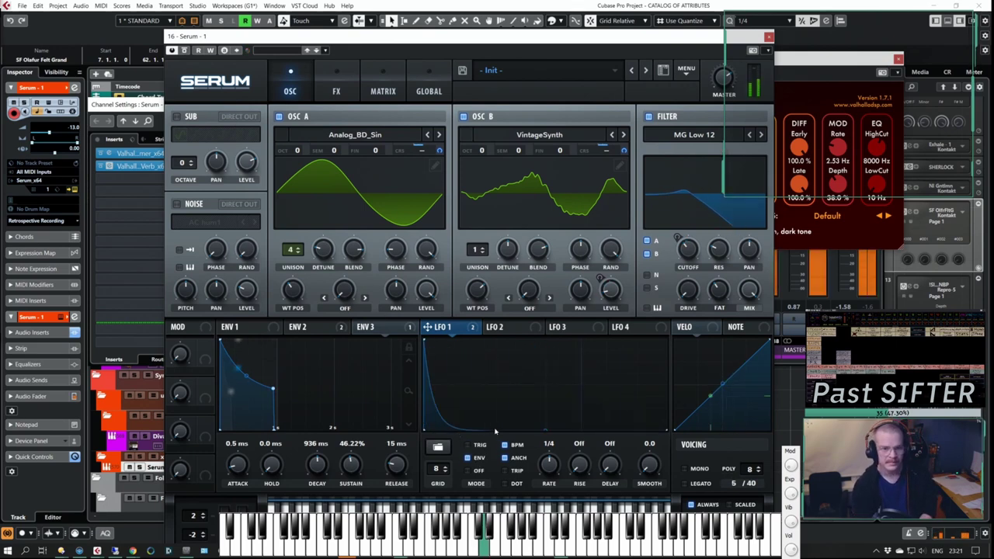
# Step: Raise oscillators A and B to octave +1 and set LFO 1's rate to 1/16
pyautogui.moveTo(482, 151); pyautogui.dragTo(480, 137)
pyautogui.moveTo(298, 151); pyautogui.dragTo(300, 133)
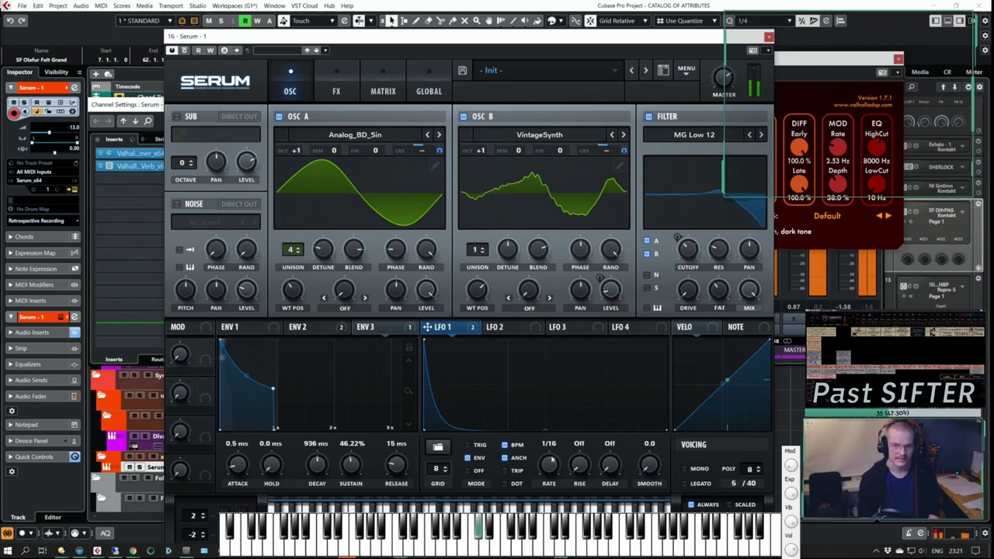
pyautogui.click(303, 327)
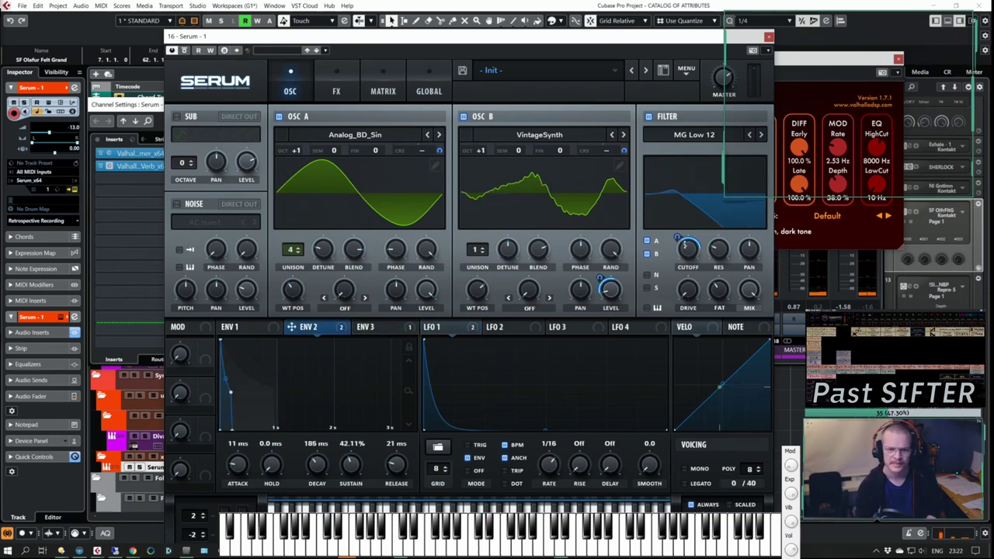
# Step: Close the Serum - 1 channel settings, the ValhallaVintageVerb window and the Serum instrument window
pyautogui.click(823, 303)
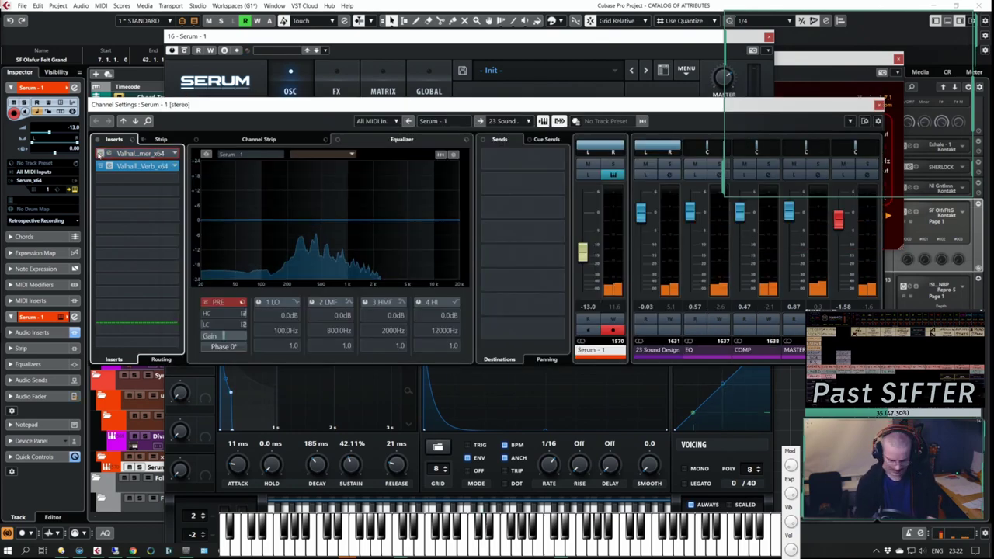
pyautogui.click(882, 104)
pyautogui.click(898, 60)
pyautogui.click(769, 37)
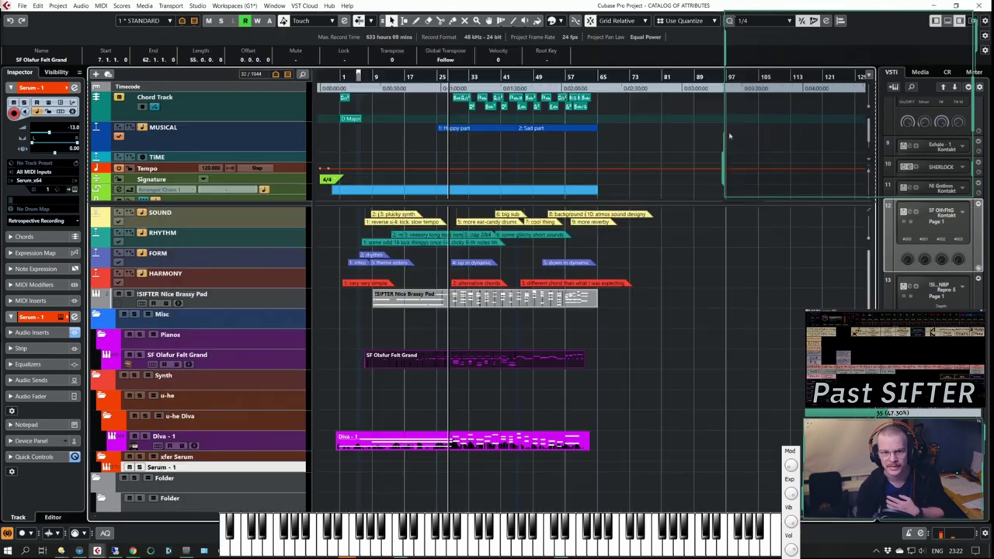
# Step: Record a part on the Serum - 1 track from bar 7 to bar 32, and reopen its instrument window
pyautogui.click(464, 330)
pyautogui.click(373, 334)
pyautogui.press('h')
pyautogui.press('h')
pyautogui.press('h')
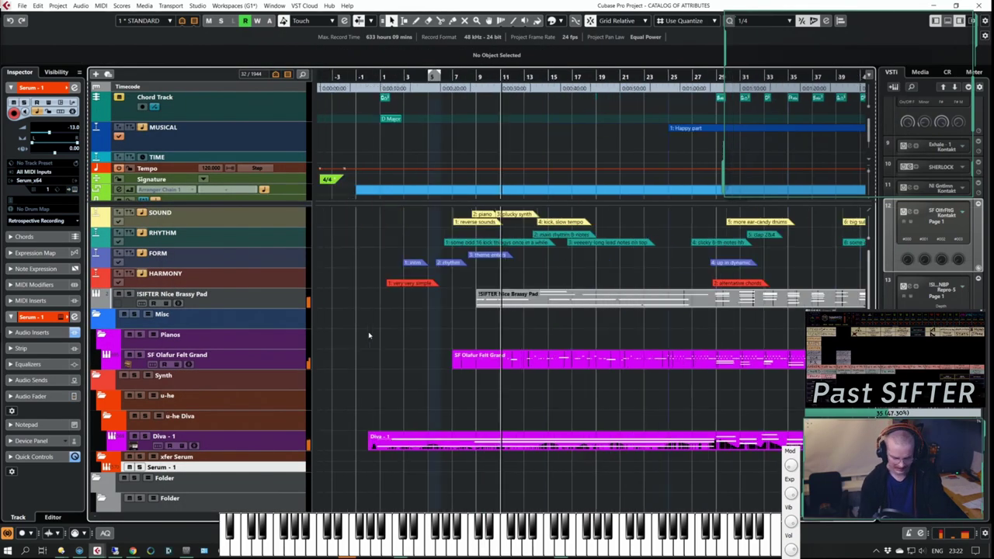
pyautogui.click(456, 328)
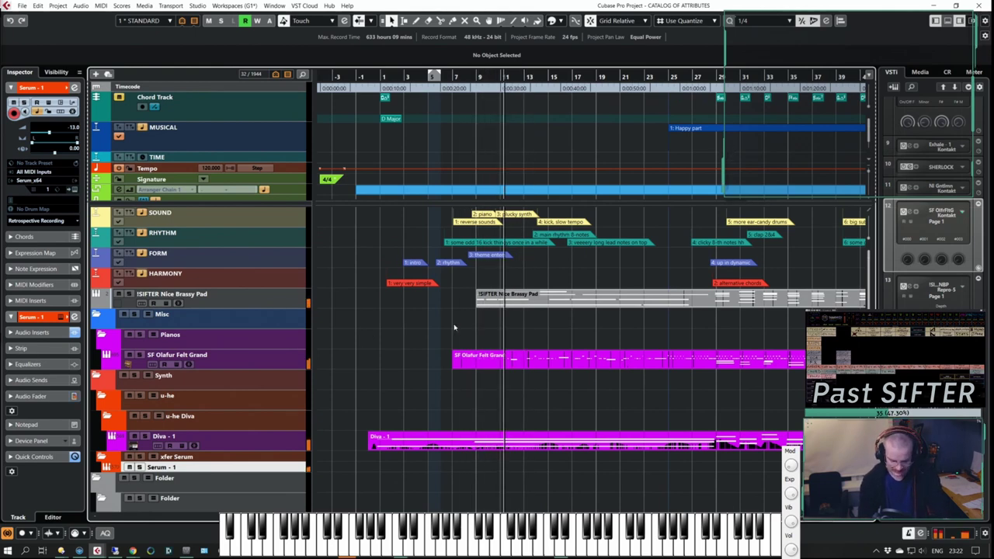
pyautogui.click(454, 328)
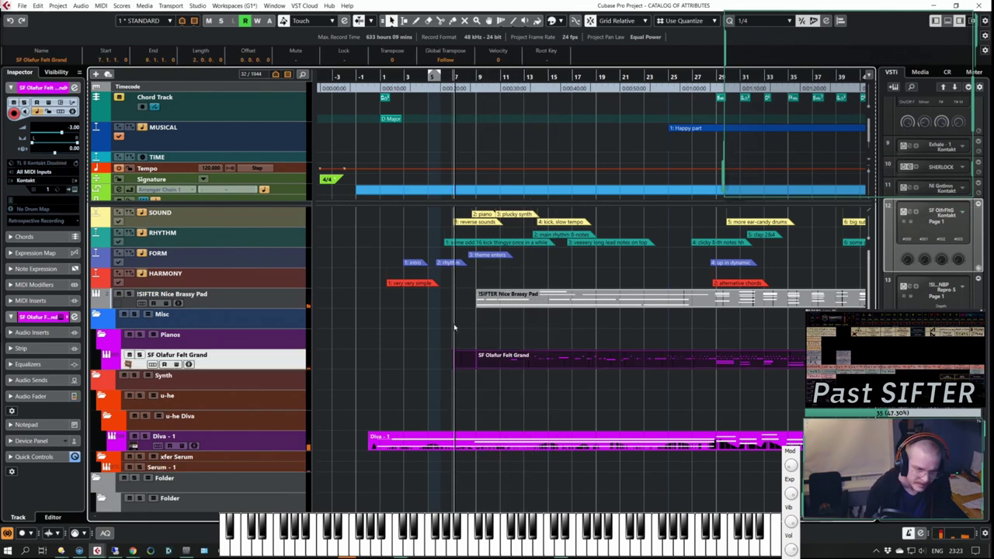
pyautogui.click(239, 468)
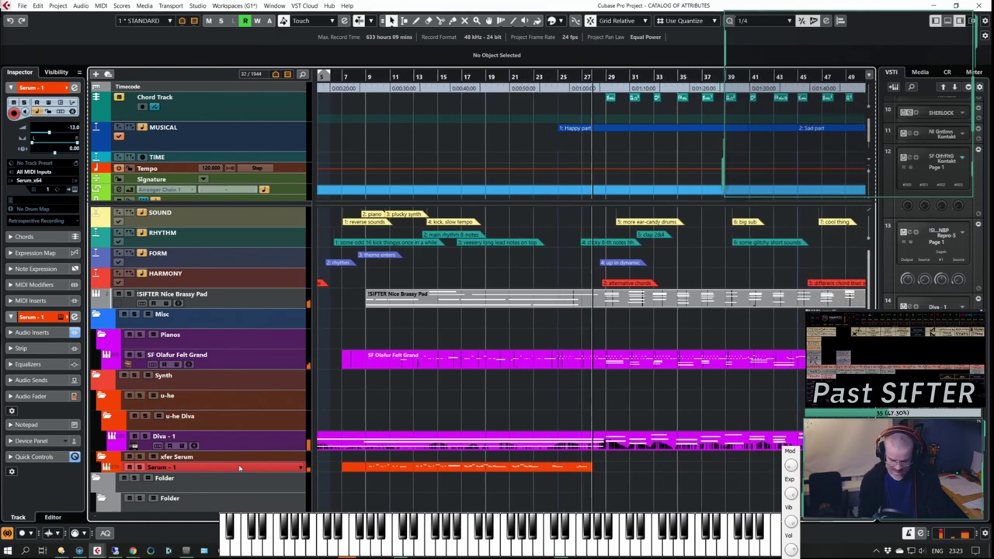
pyautogui.press('space')
pyautogui.hotkey('shift', 'alt', 'e')
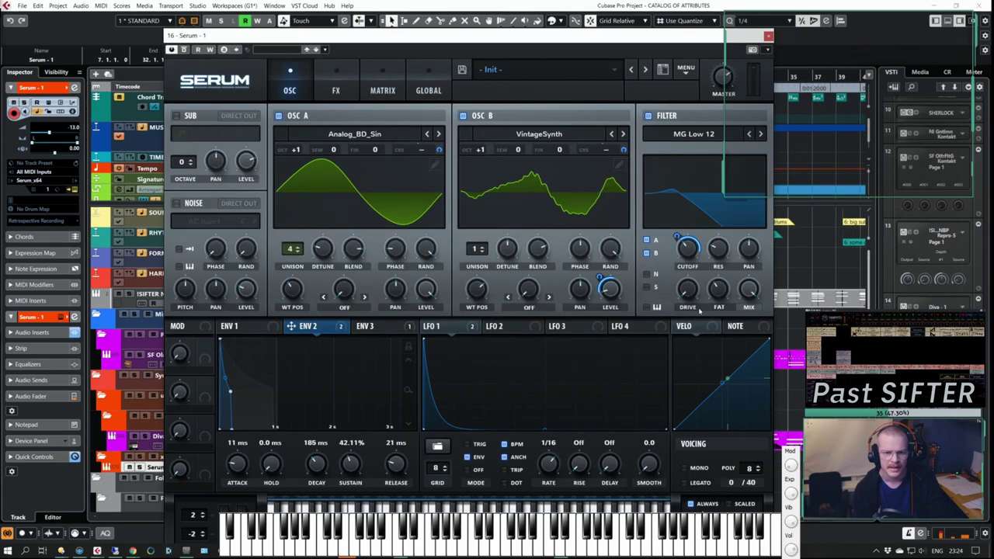
# Step: Set oscillator A to octave 0 and ENV 2's sustain to 60.96%, and close the Serum window
pyautogui.rightClick(453, 327)
pyautogui.click(465, 368)
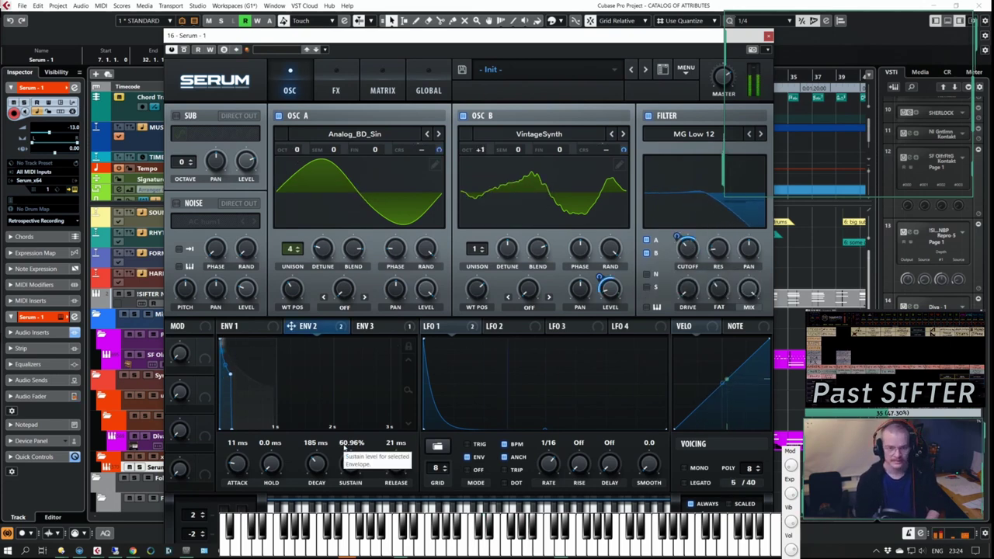
pyautogui.click(383, 330)
pyautogui.press('Escape')
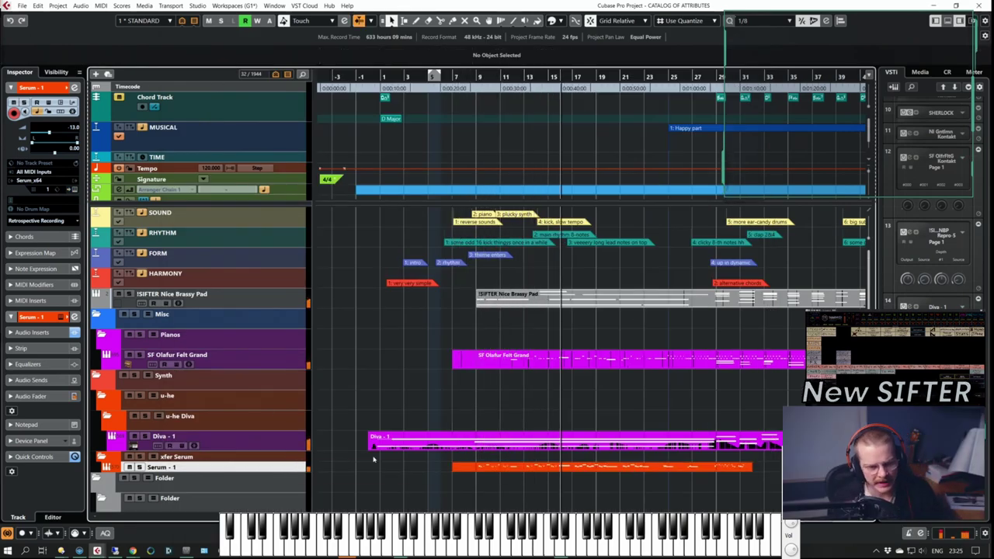
# Step: Add H-Delay Stereo as the third insert on Serum - 1, set its delay to 1/16 and close the windows
pyautogui.click(74, 317)
pyautogui.click(147, 179)
pyautogui.click(233, 193)
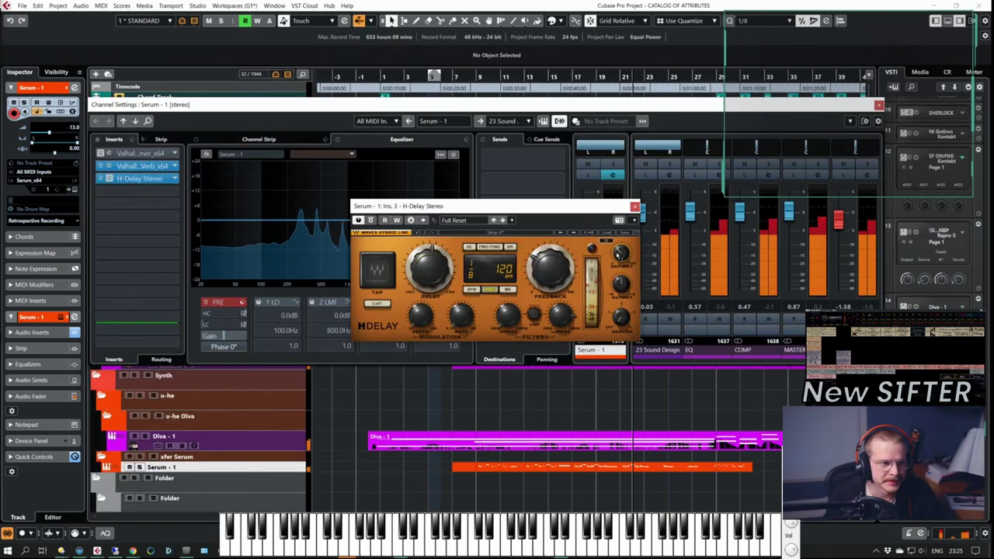
pyautogui.moveTo(430, 269); pyautogui.dragTo(430, 297)
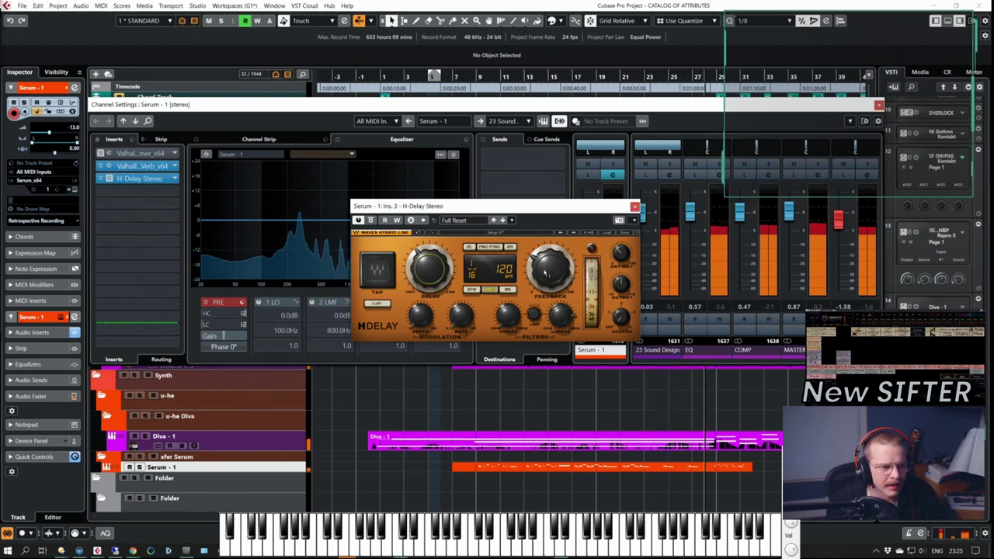
pyautogui.click(635, 205)
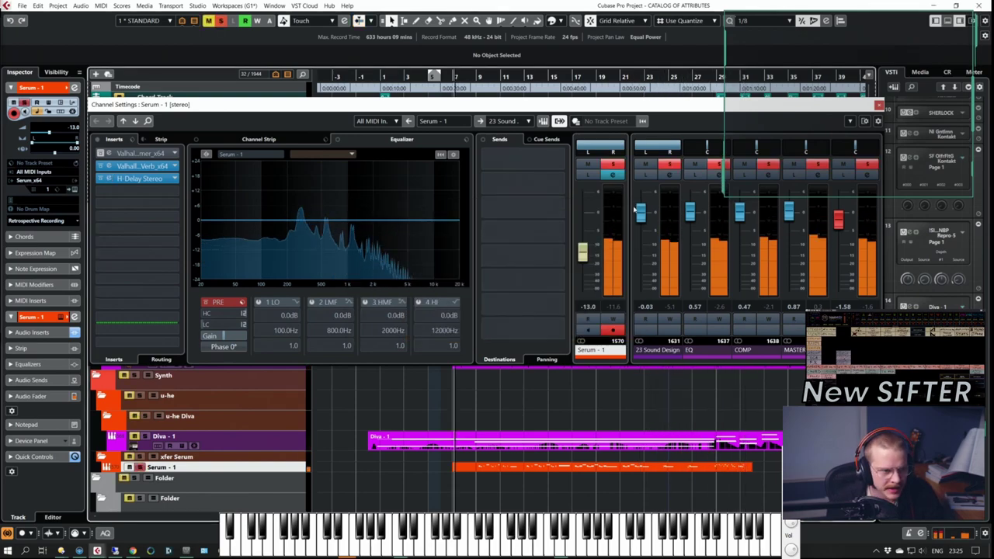
pyautogui.click(879, 105)
# Step: Add FabFilter Pro-Q 3 as the fourth insert on Serum - 1, with a low cut and a midrange bell cut
pyautogui.click(536, 467)
pyautogui.press('space')
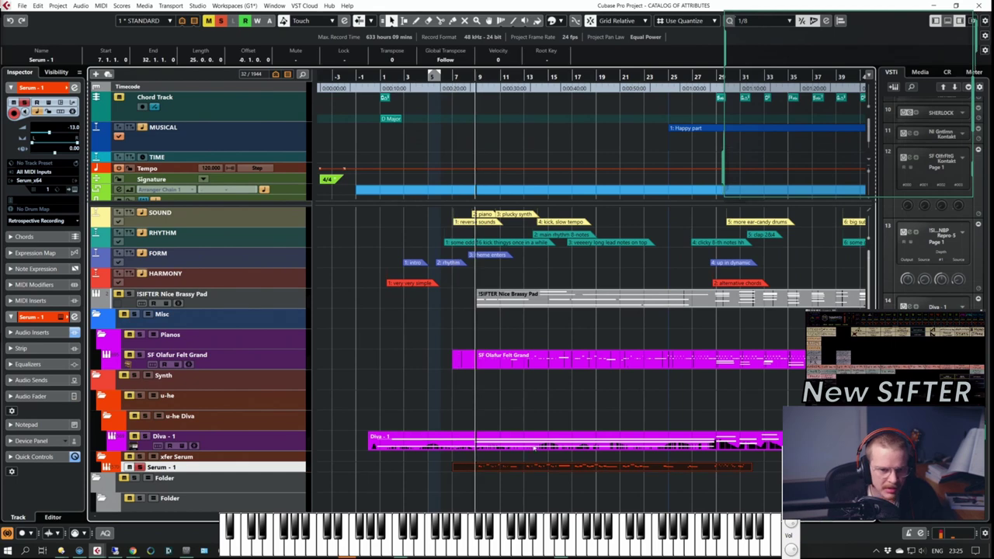
pyautogui.click(74, 88)
pyautogui.click(140, 191)
pyautogui.click(136, 217)
pyautogui.click(495, 288)
pyautogui.doubleClick(441, 266)
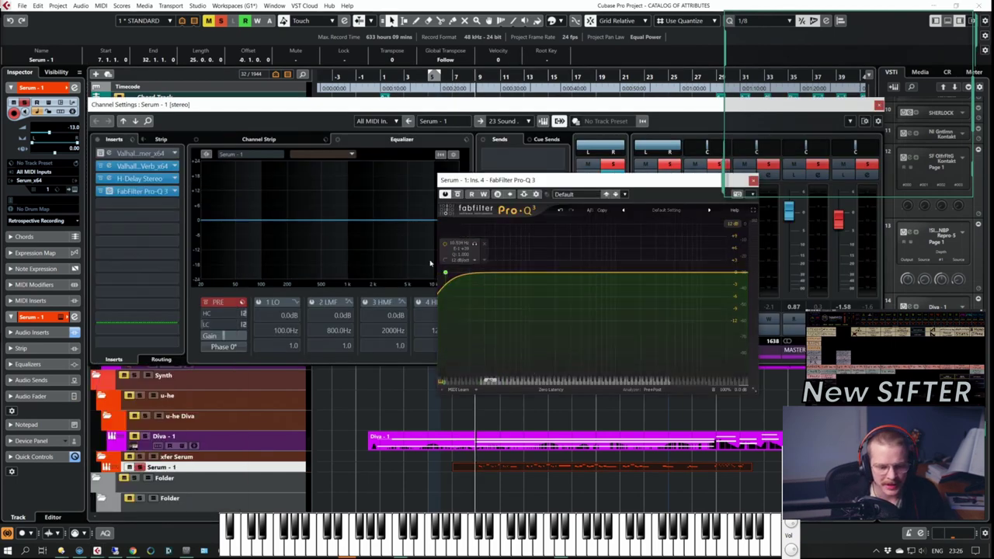
pyautogui.moveTo(441, 266); pyautogui.dragTo(591, 288)
pyautogui.press('space')
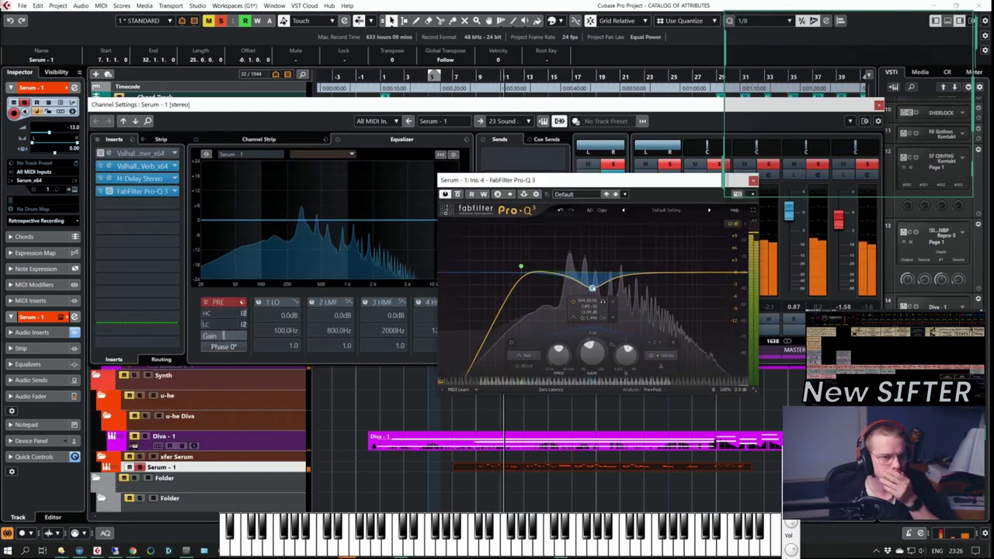
pyautogui.click(753, 181)
pyautogui.click(879, 105)
# Step: Solo the SF Olafur Felt Grand track as well and delete the recorded part on the Serum - 1 track
pyautogui.click(537, 360)
pyautogui.click(459, 480)
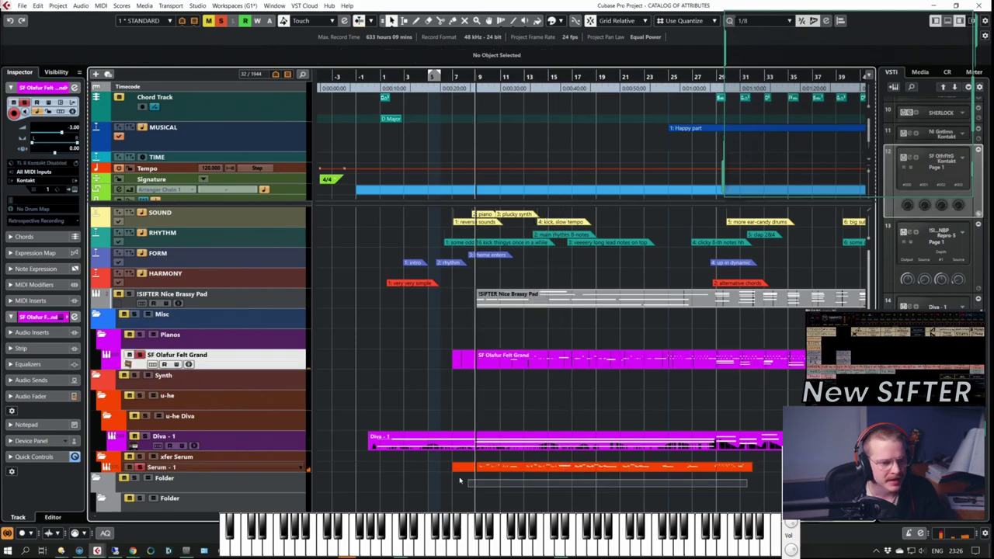
pyautogui.click(459, 468)
pyautogui.press('Delete')
pyautogui.press('space')
pyautogui.scroll(4, 579, 408)
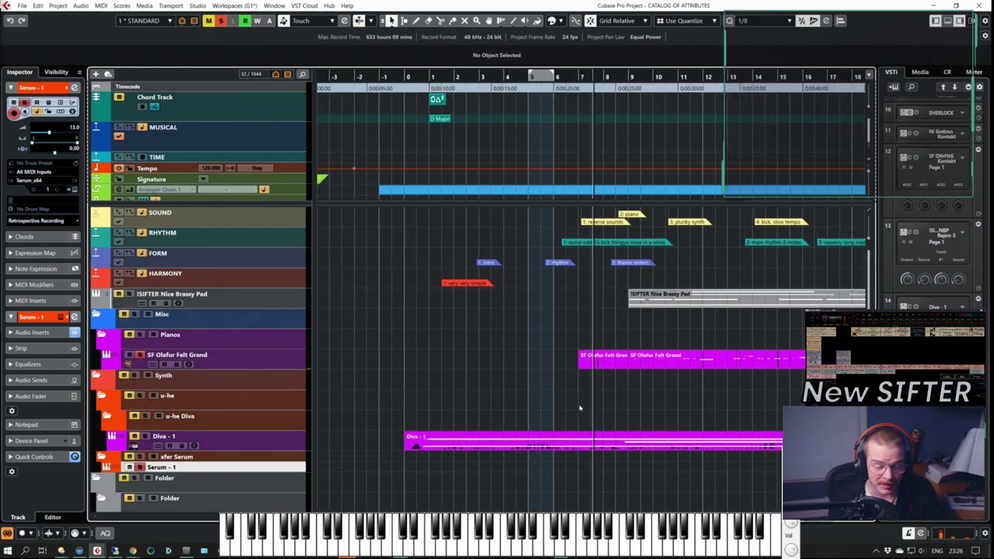
pyautogui.press('KP_Subtract')
pyautogui.press('KP_Multiply')
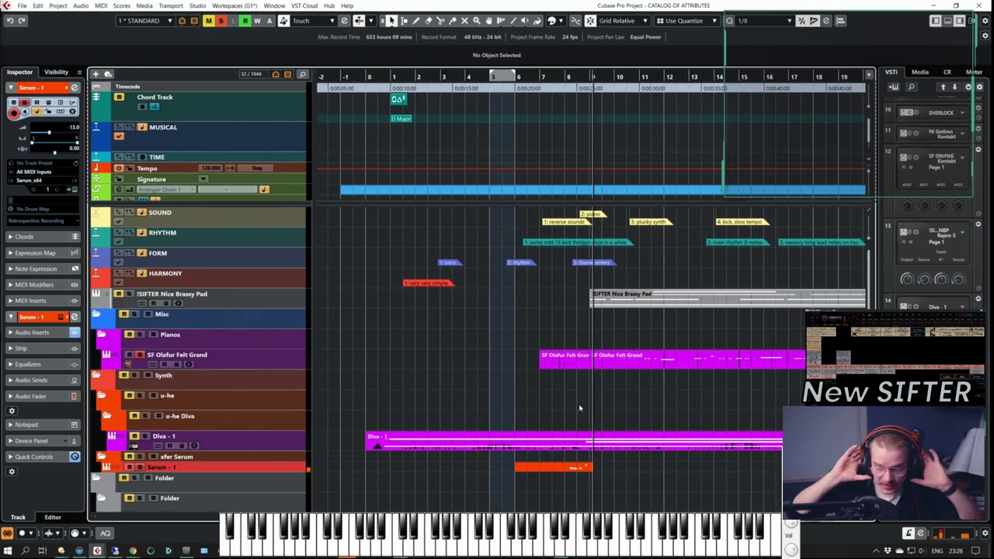
pyautogui.press('space')
pyautogui.press('Delete')
# Step: Record a new part on the Serum - 1 track from bar 6 to bar 45, and close the Serum window
pyautogui.press('KP_Multiply')
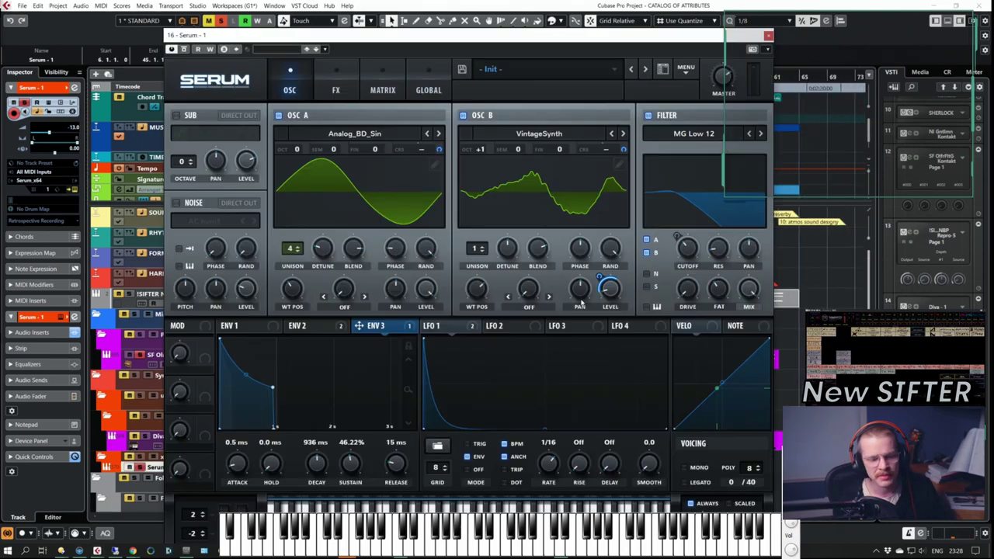
pyautogui.click(336, 82)
pyautogui.click(768, 36)
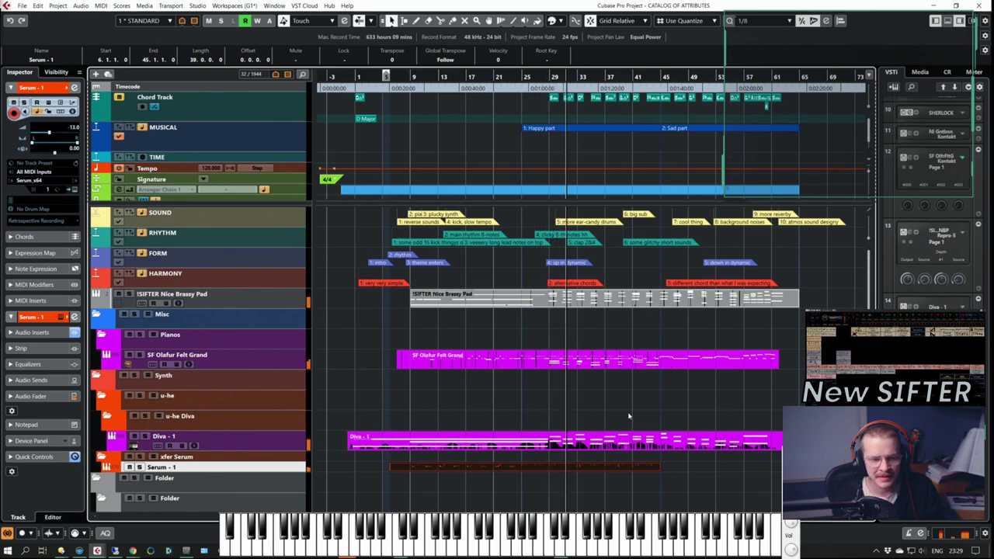
# Step: Raise the HH track's volume to 3.30 dB
pyautogui.scroll(-5, 629, 417)
pyautogui.click(234, 356)
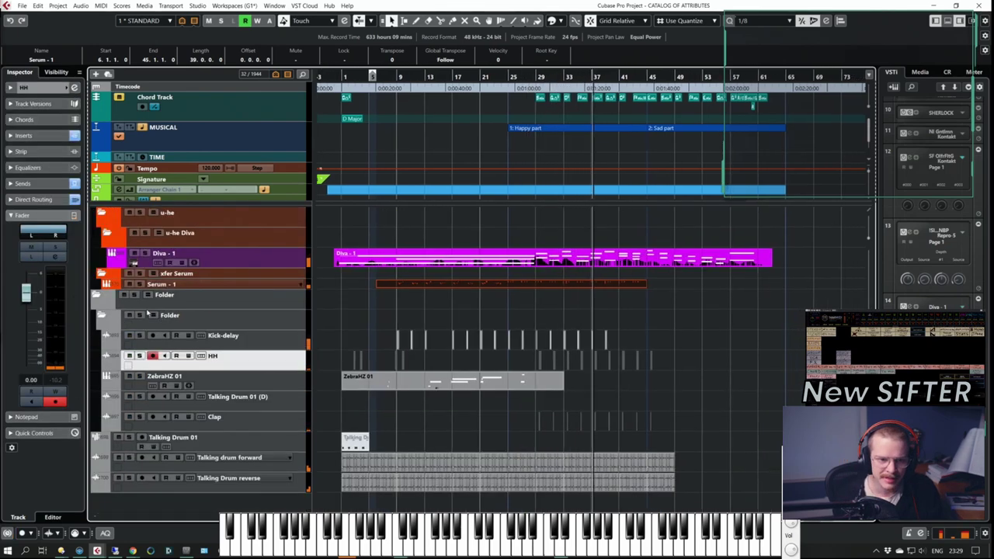
pyautogui.moveTo(28, 299); pyautogui.dragTo(32, 291)
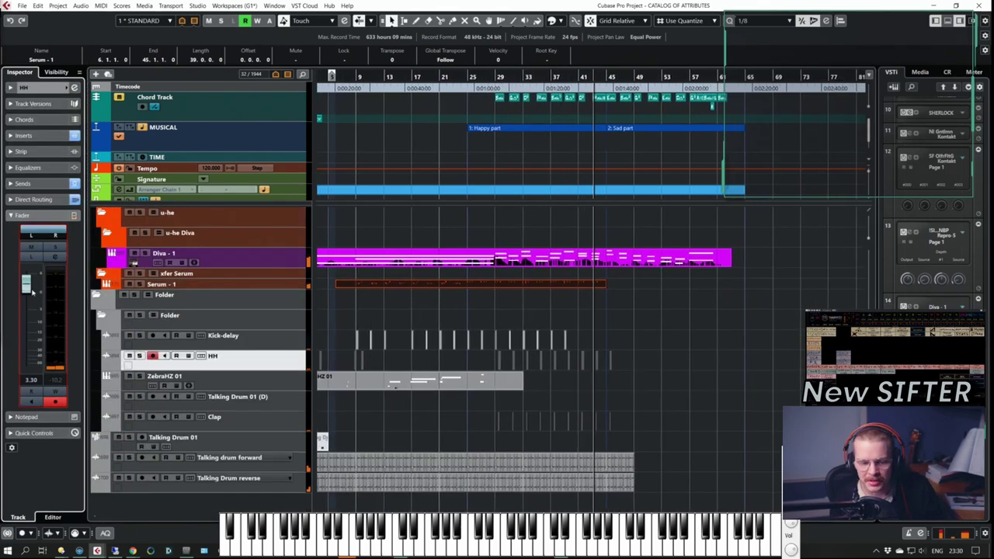
pyautogui.click(594, 404)
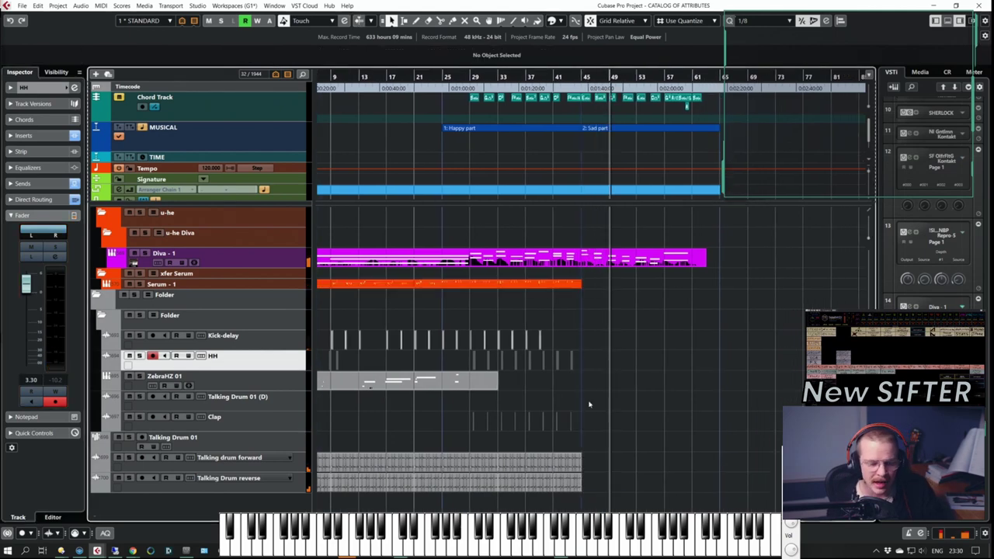
# Step: Open the SF Olafur Felt Grand part in the Key Editor and play it back around the Happy part
pyautogui.scroll(5, 589, 405)
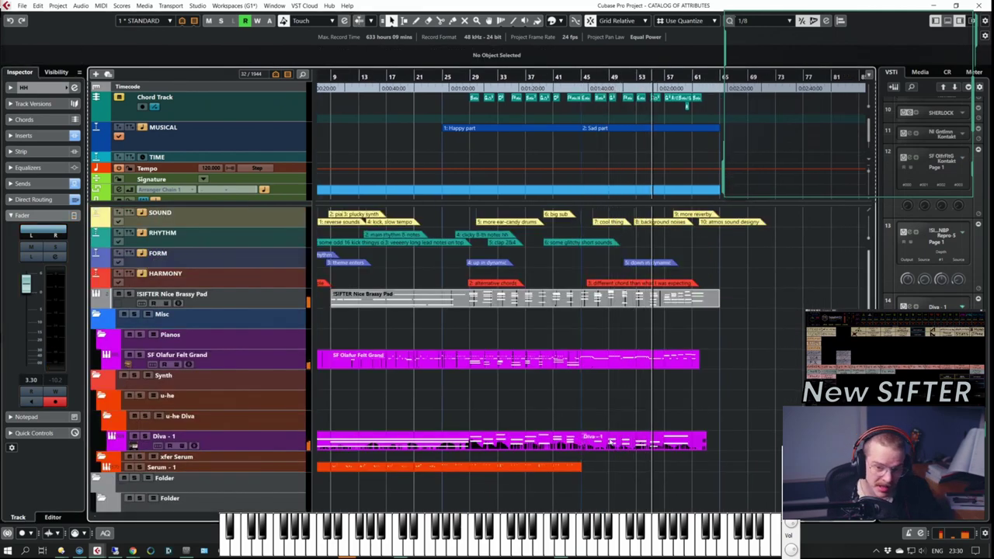
pyautogui.click(611, 443)
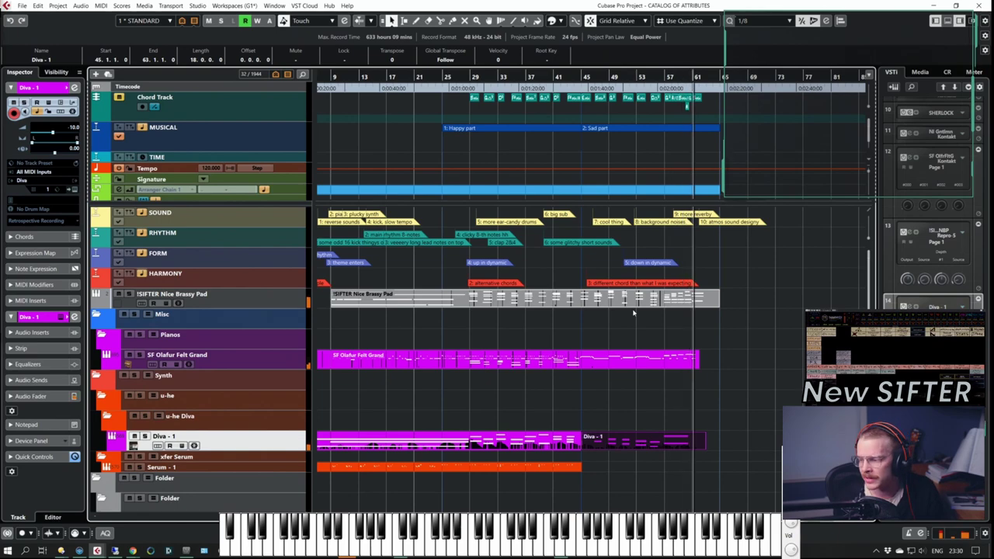
pyautogui.click(498, 295)
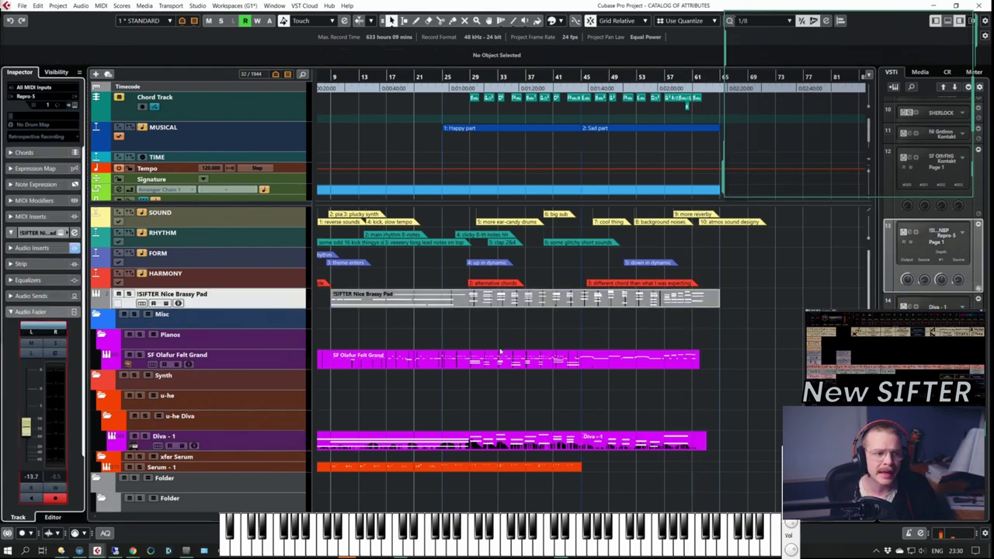
pyautogui.doubleClick(501, 357)
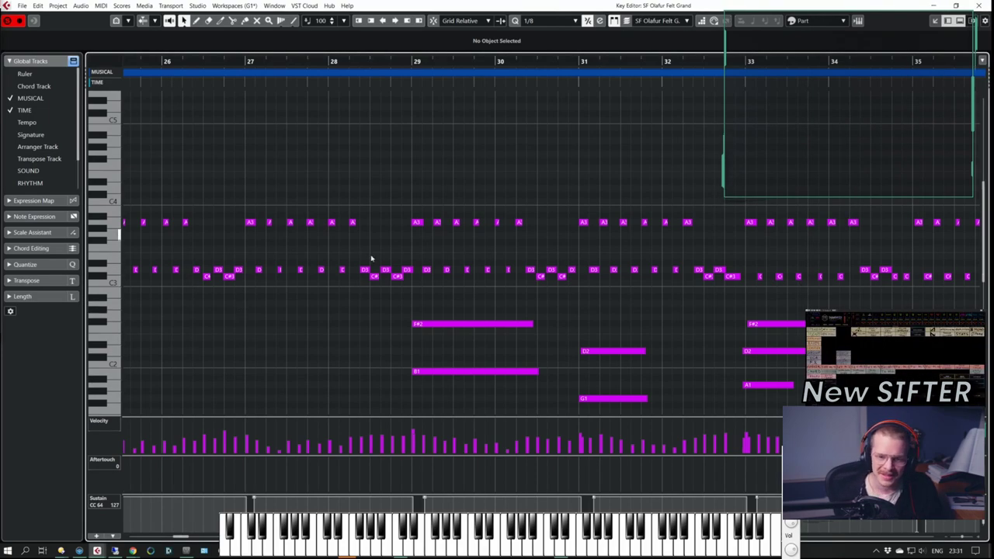
pyautogui.scroll(3, 418, 151)
pyautogui.scroll(-3, 419, 175)
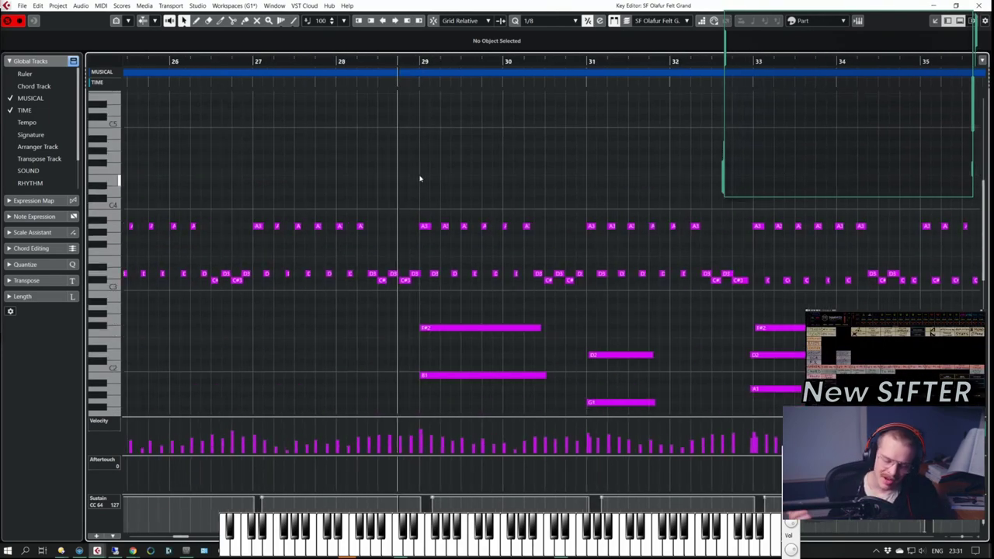
pyautogui.scroll(-5, 414, 176)
pyautogui.scroll(3, 402, 159)
pyautogui.press('KP_1')
pyautogui.press('space')
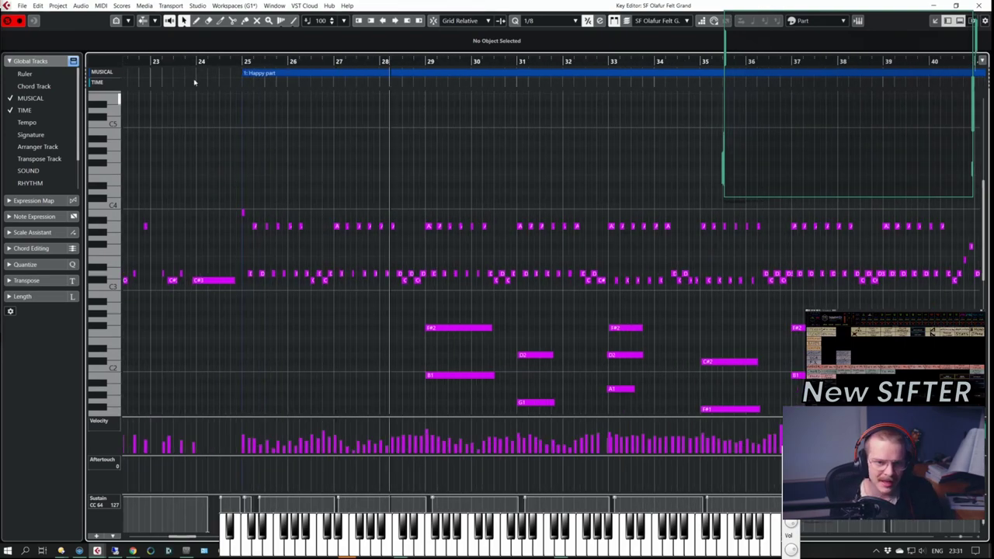
# Step: Show the Chord Track in the Key Editor and move the D2 note at bar 33 down an octave to D1
pyautogui.click(34, 87)
pyautogui.scroll(-4, 656, 183)
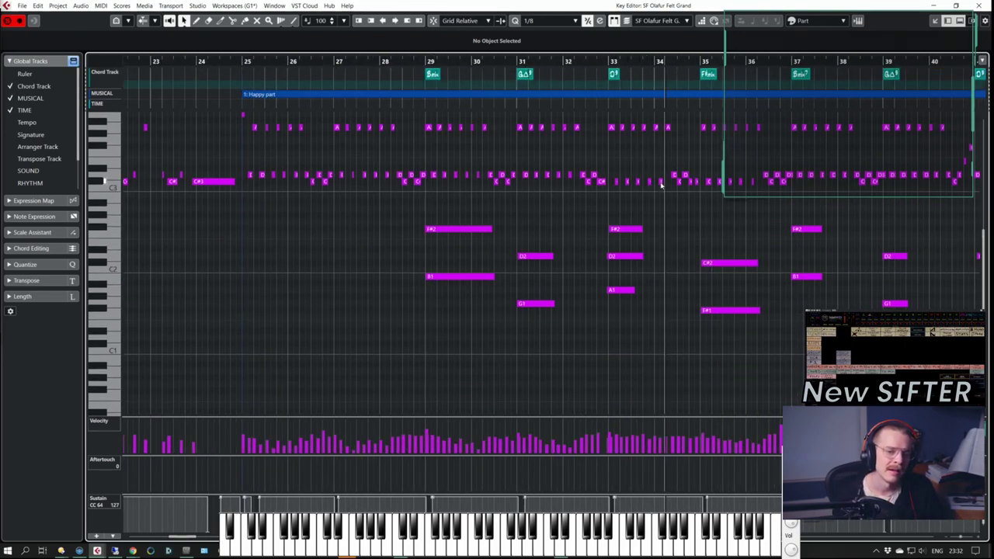
pyautogui.click(626, 257)
pyautogui.hotkey('shift', 'Down')
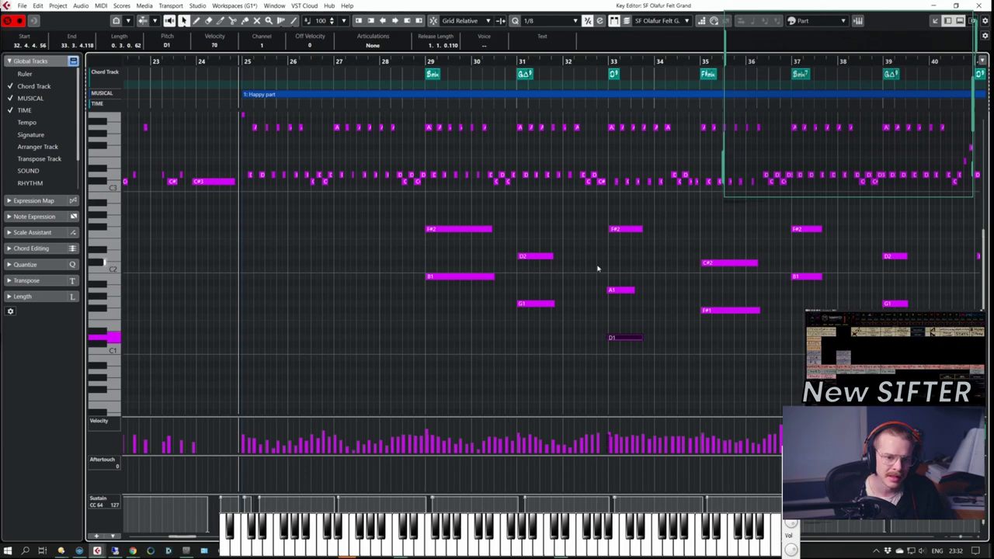
# Step: Review the piano notes against the Chord Track from the Happy part through the Sad part
pyautogui.hscroll(1, 748, 228)
pyautogui.hotkey('ctrl', 'a')
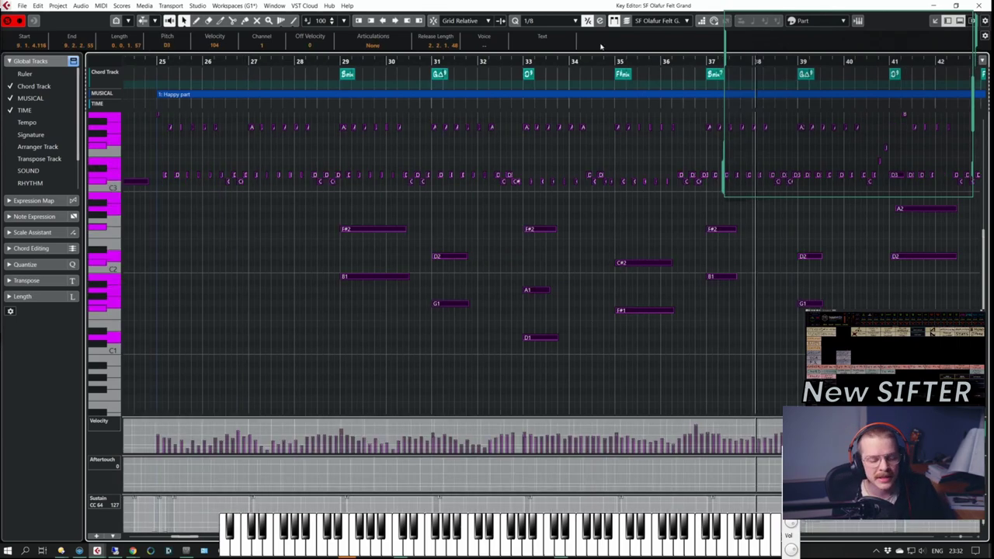
pyautogui.click(773, 216)
pyautogui.hscroll(2, 772, 216)
pyautogui.hscroll(2, 772, 217)
pyautogui.scroll(4, 784, 184)
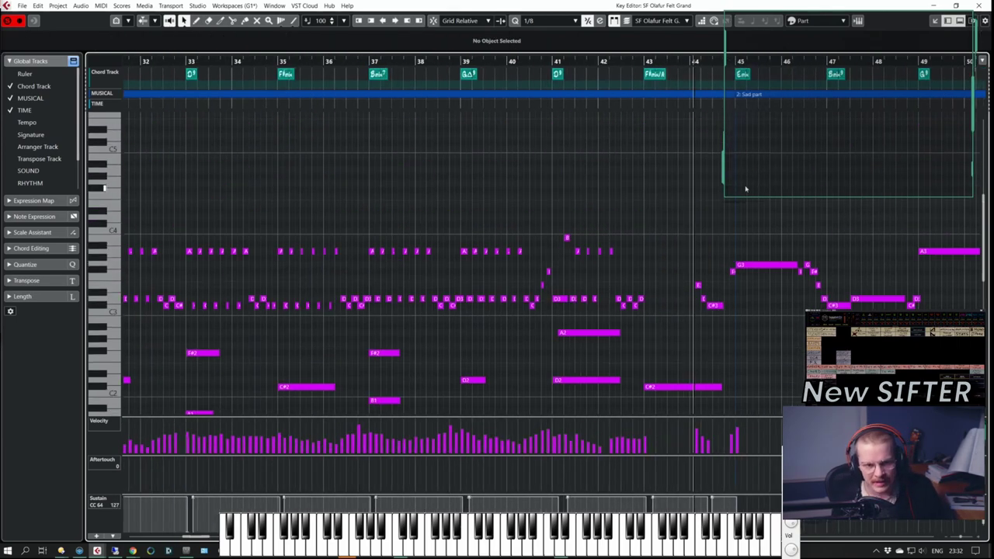
pyautogui.scroll(-4, 773, 331)
pyautogui.hscroll(4, 746, 360)
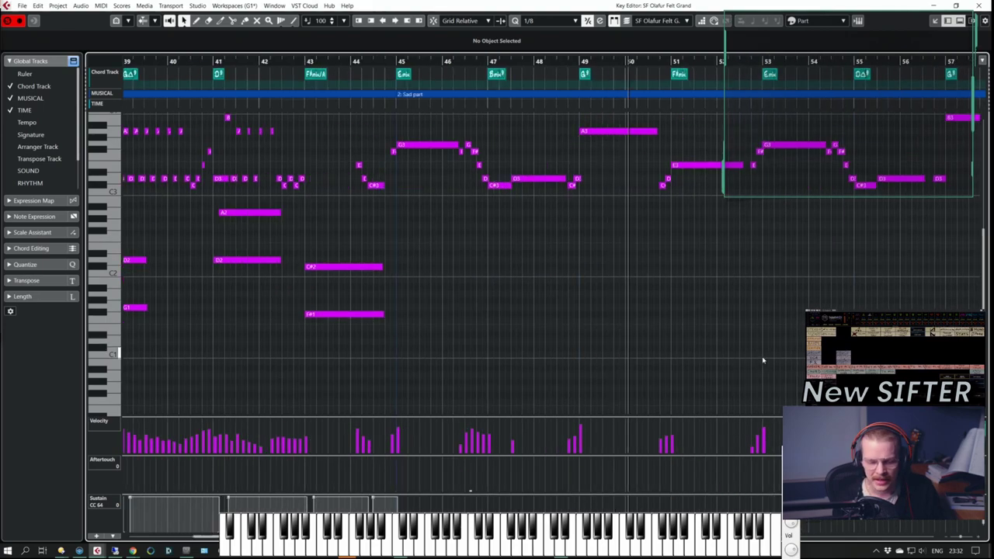
# Step: Raise the velocity of all the piano notes by 18, to 122 for the first note, and close the Key Editor
pyautogui.hotkey('ctrl', 'a')
pyautogui.hscroll(-2, 721, 424)
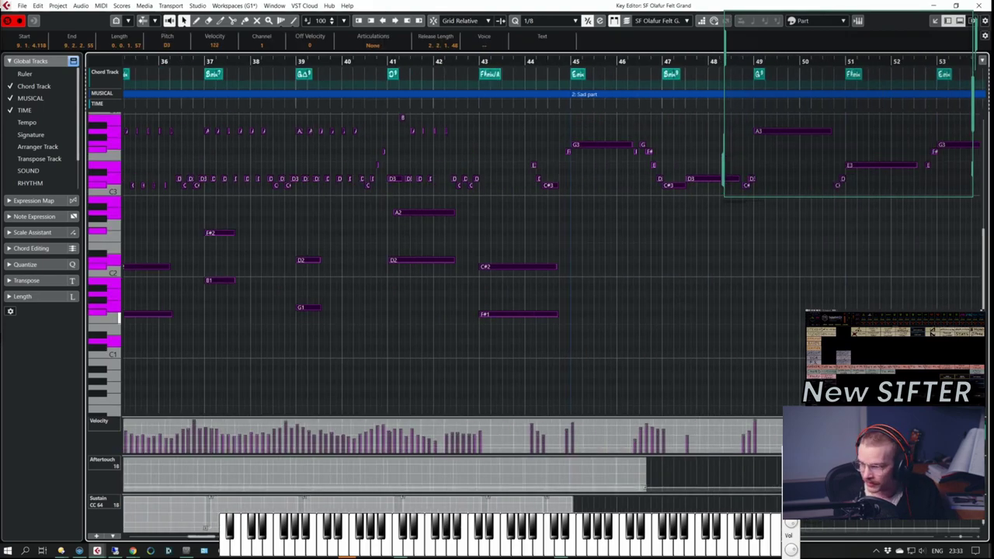
pyautogui.hscroll(6, 782, 320)
pyautogui.scroll(6, 749, 253)
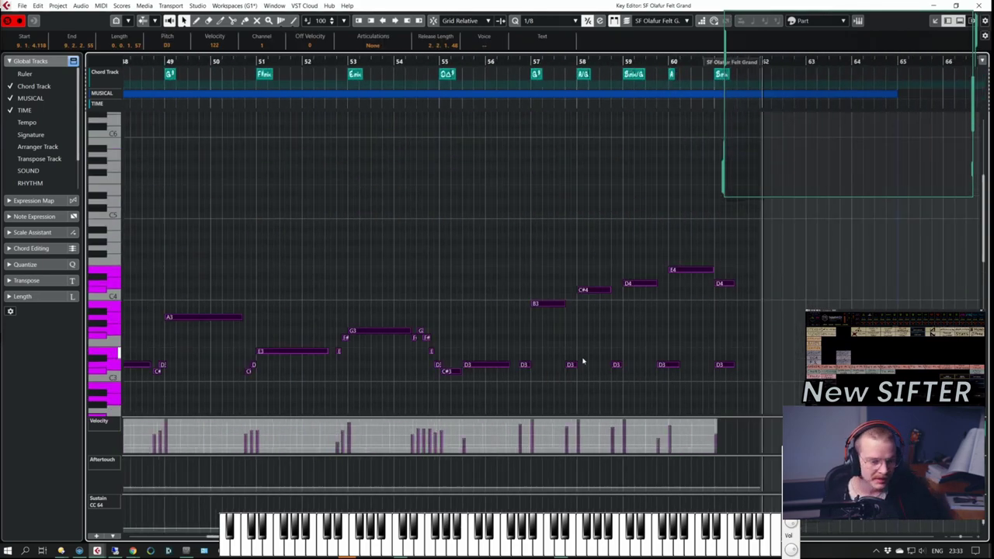
pyautogui.moveTo(547, 268); pyautogui.dragTo(630, 391)
pyautogui.press('Return')
pyautogui.click(586, 330)
pyautogui.hscroll(-2, 536, 342)
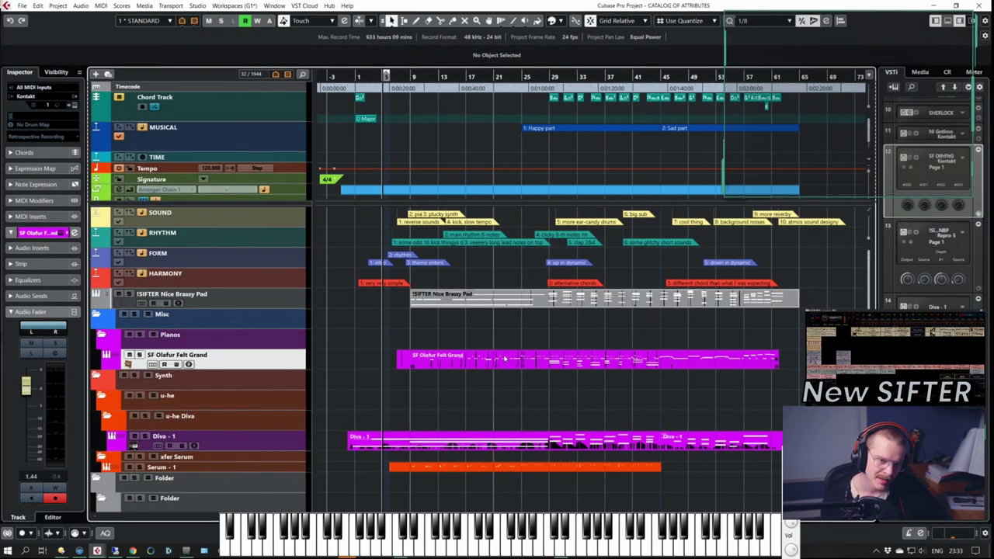
# Step: Set the SF Olafur Felt Grand track's volume to -2.05 dB and enable its automation read and write
pyautogui.click(354, 326)
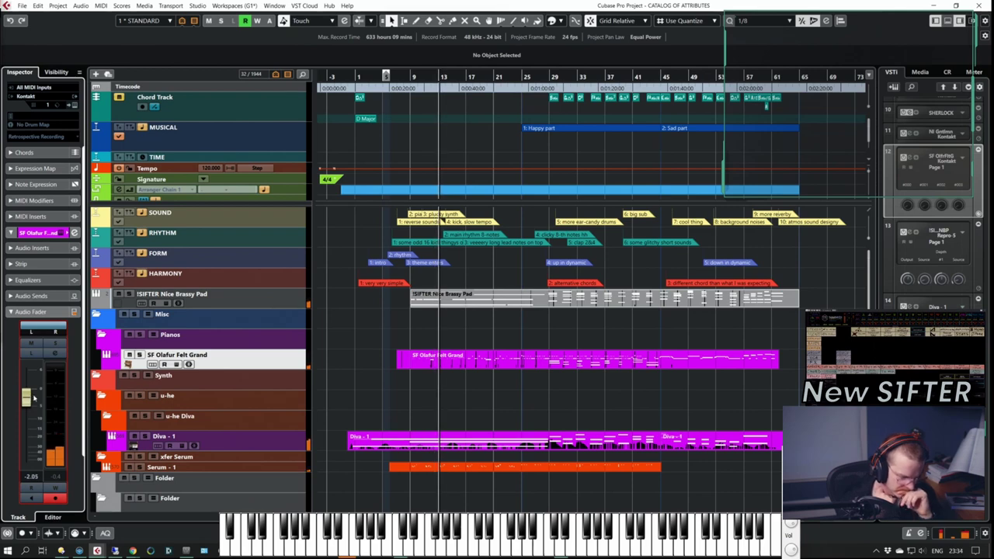
pyautogui.click(55, 488)
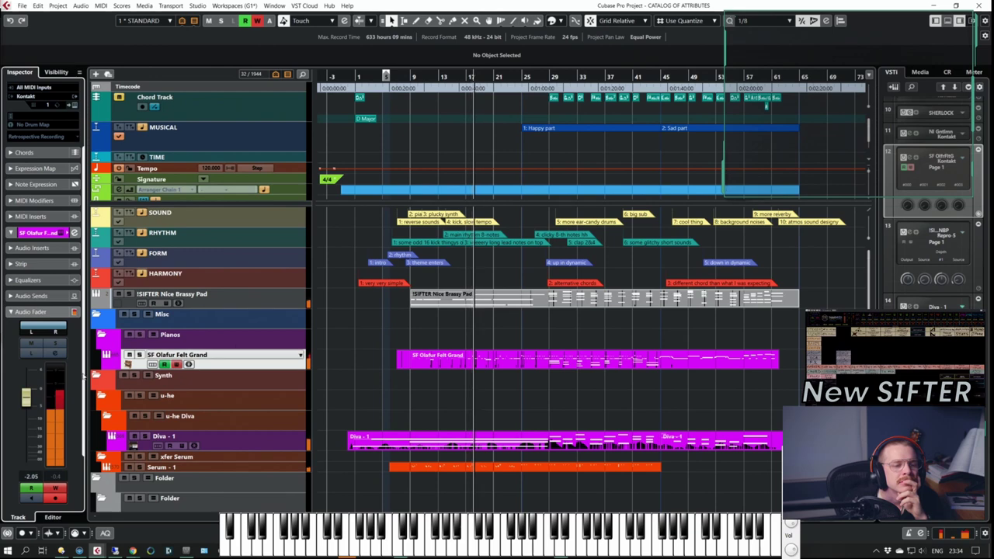
pyautogui.press('e')
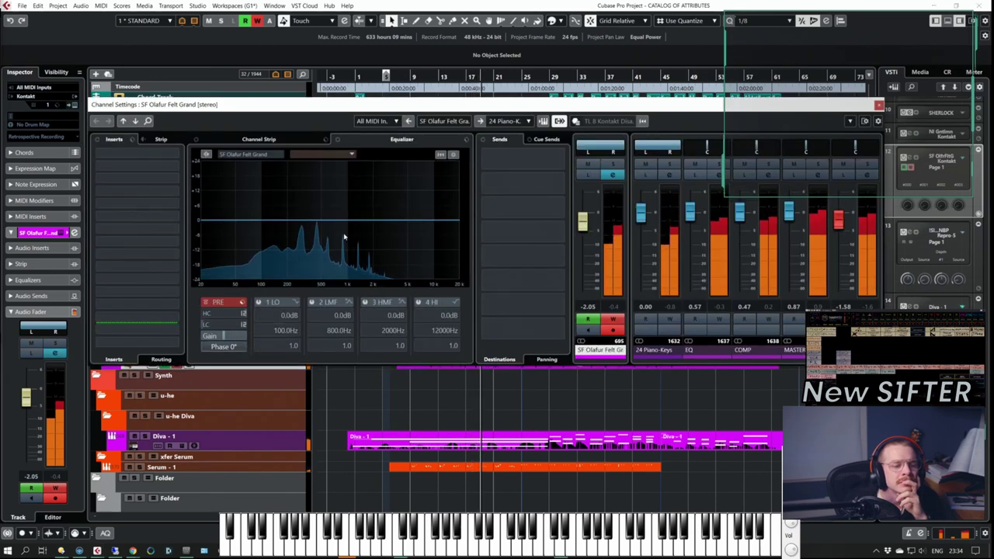
pyautogui.press('e')
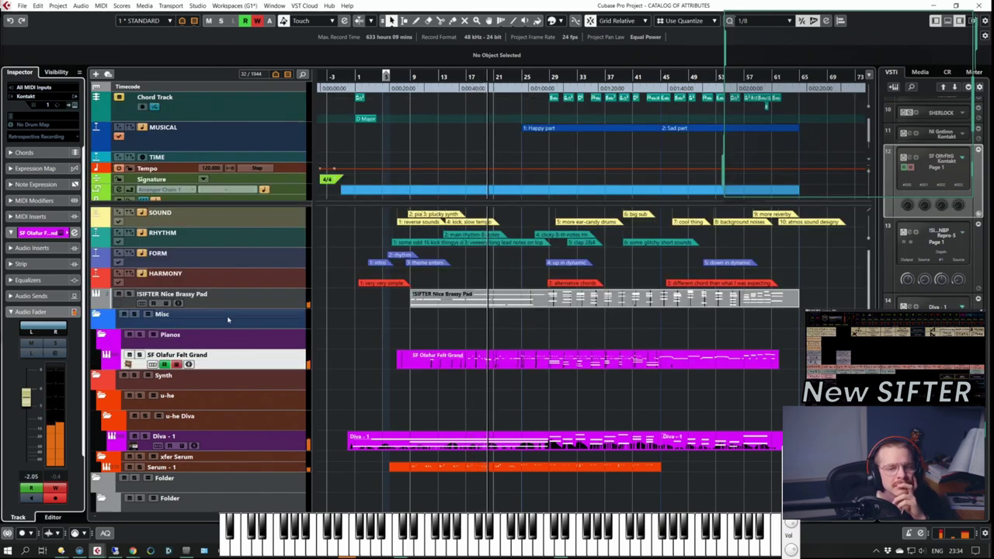